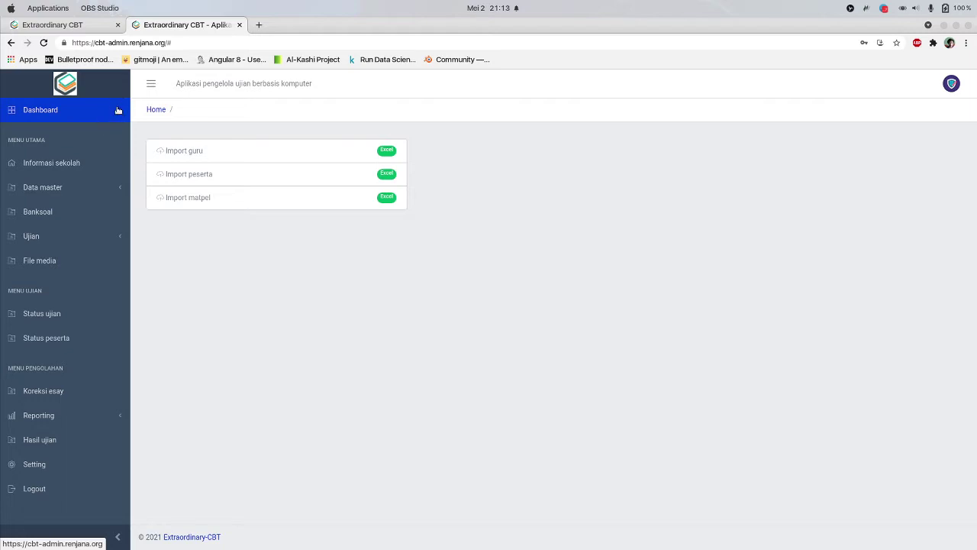
Switch between the student login and admin dashboard tabs, then open a new blank tab
click(84, 29)
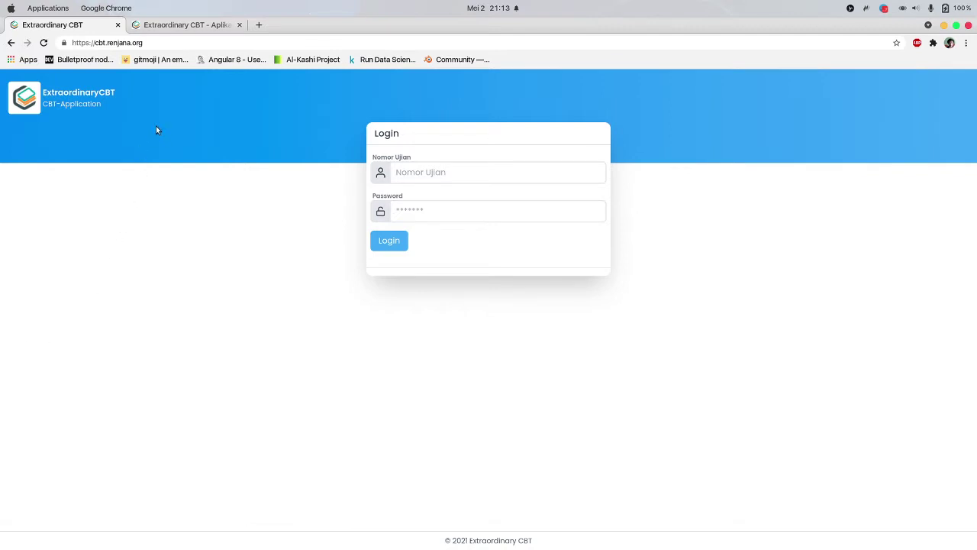
click(175, 25)
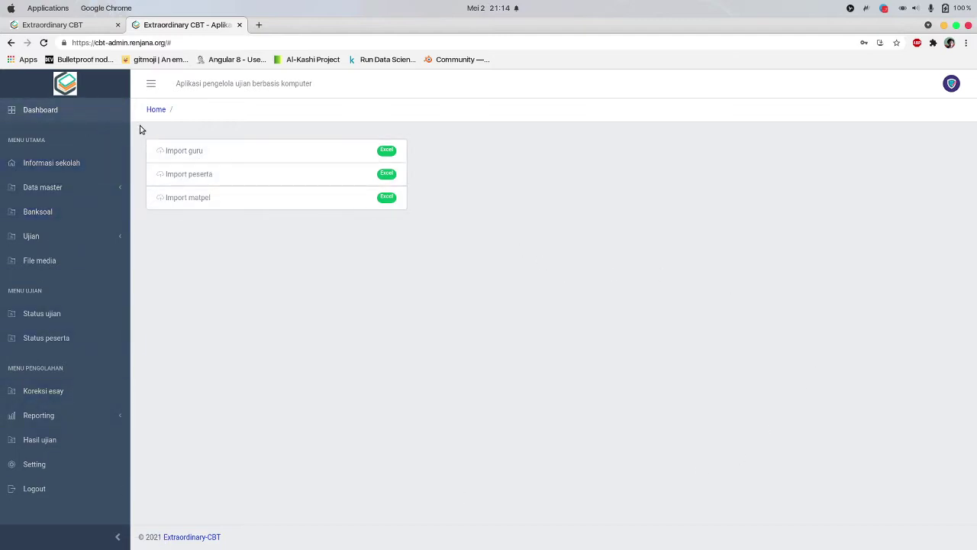
click(74, 27)
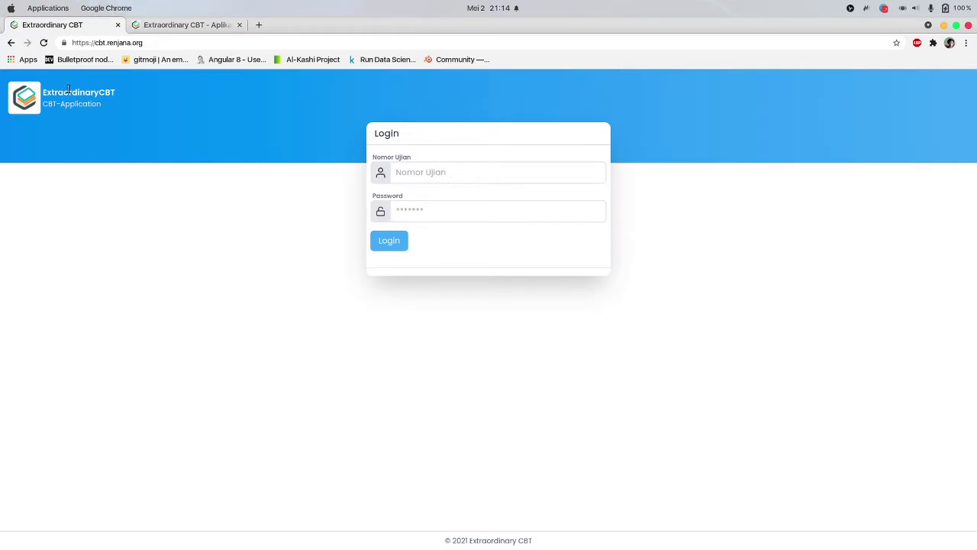
click(259, 24)
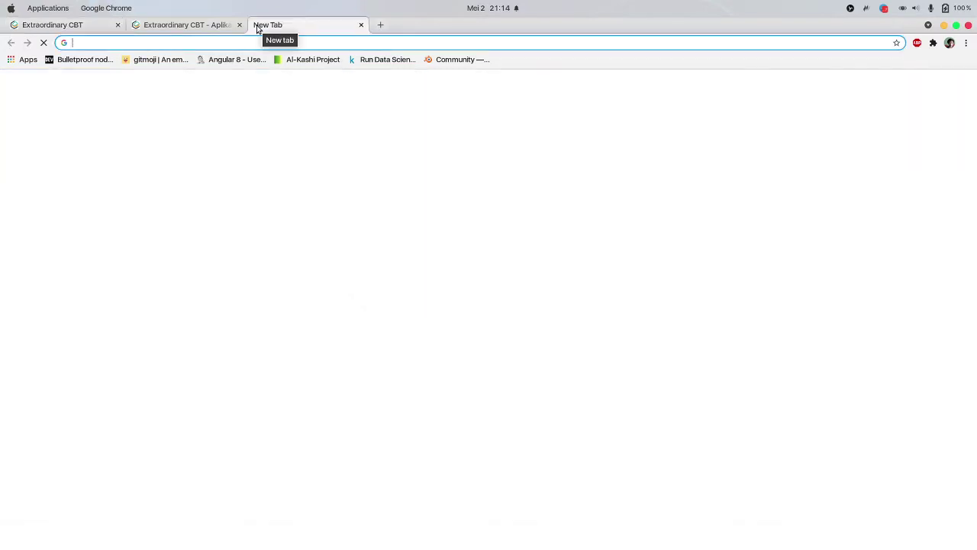
Load renjana.org and go to its Downloads page
text(renjana.or)
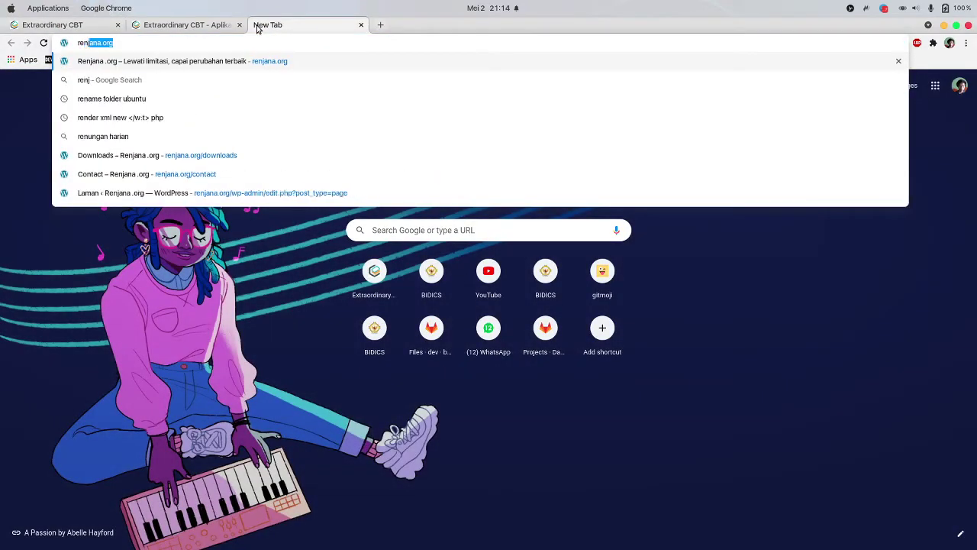
text(g)
key(Return)
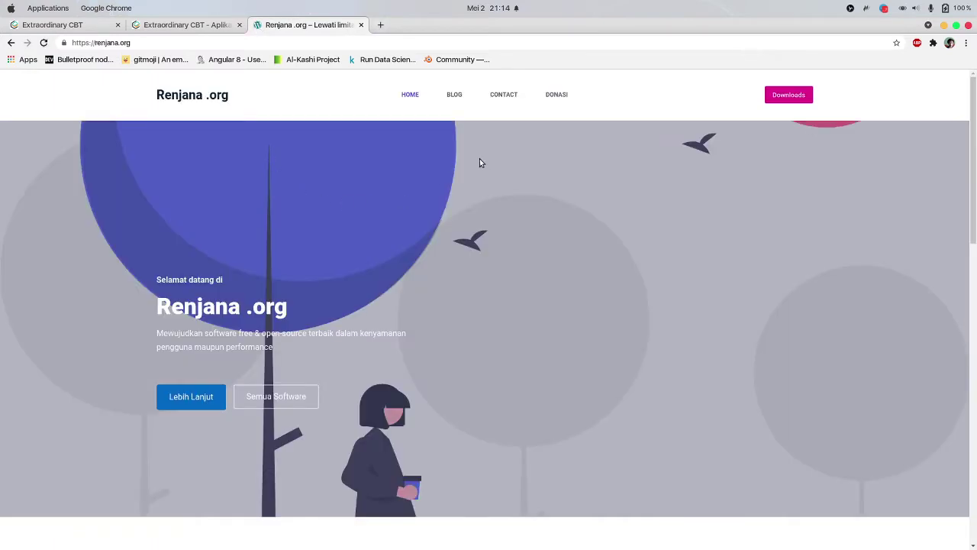
click(782, 101)
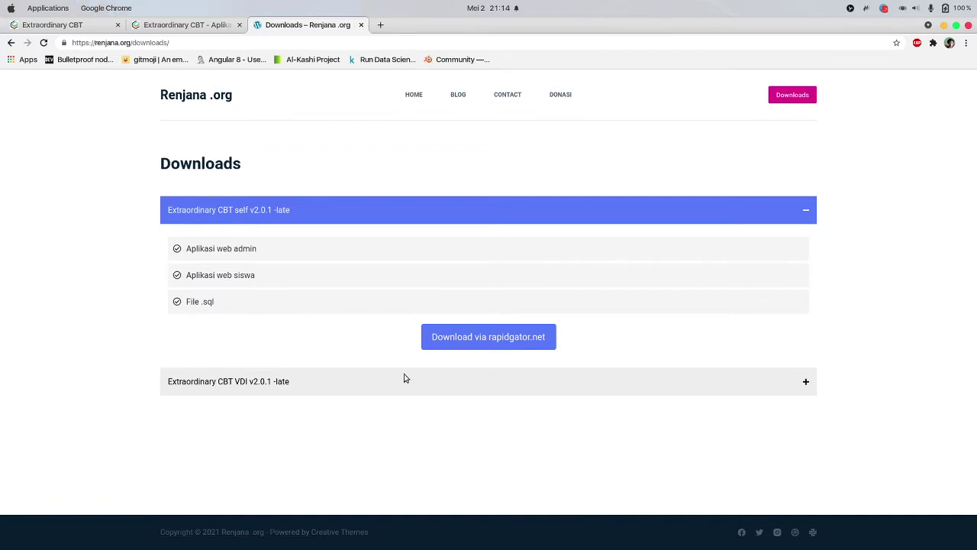
Expand and collapse the Extraordinary CBT self and VDI v2.0.1 -late package details
click(539, 214)
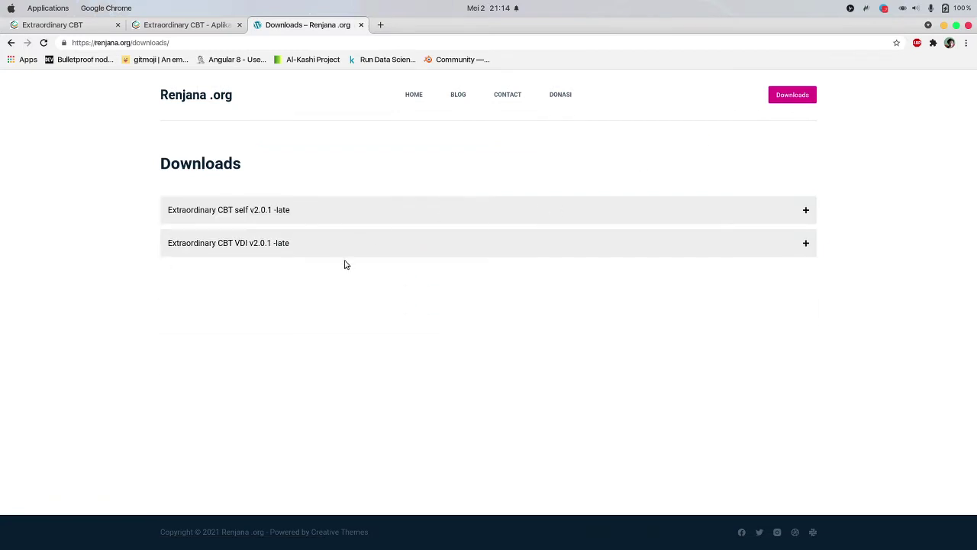
click(294, 244)
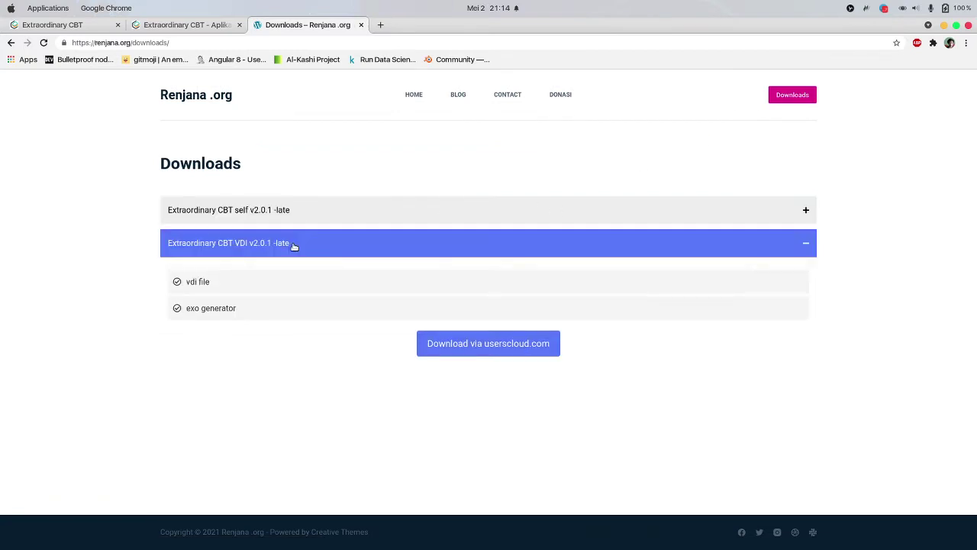
click(332, 246)
click(334, 250)
click(291, 243)
click(297, 215)
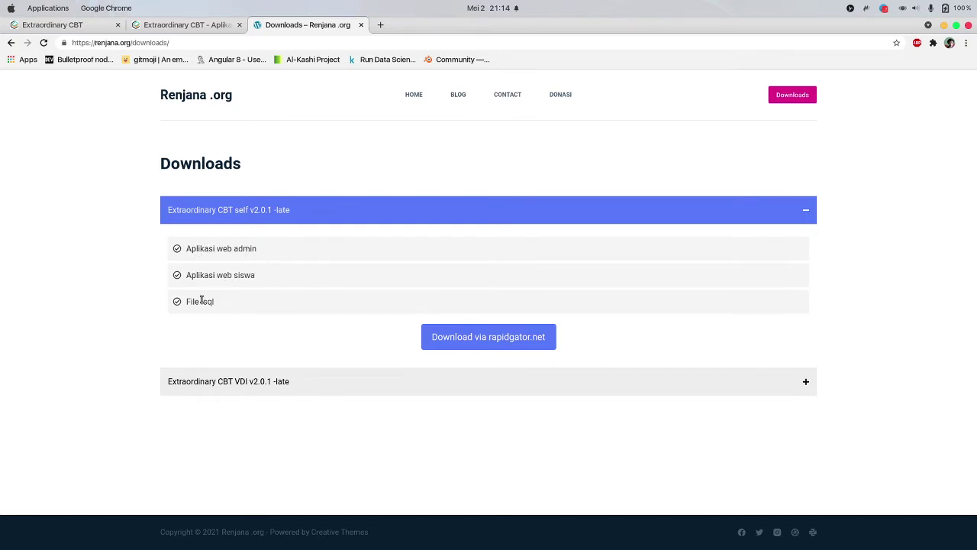
click(317, 218)
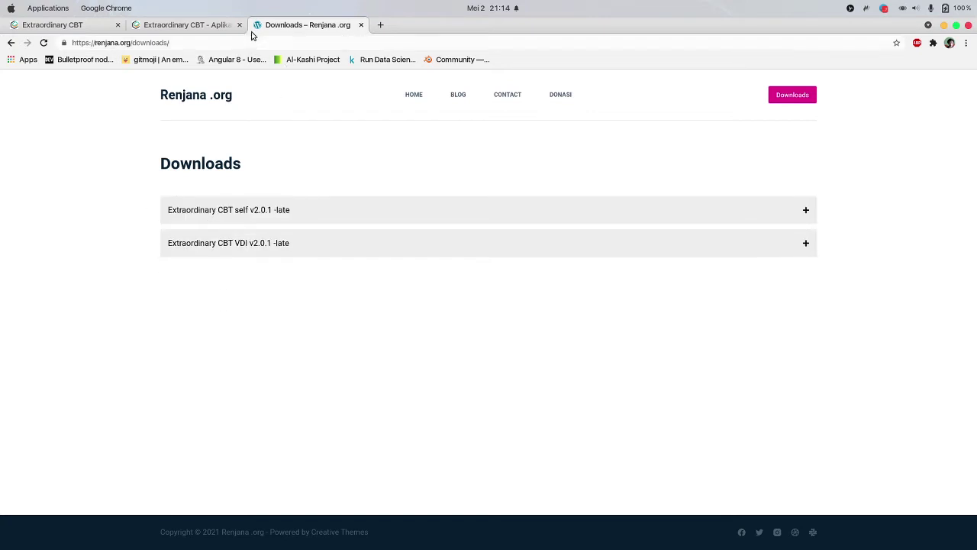
Close the Renjana tab and highlight the admin dashboard's web address
click(362, 25)
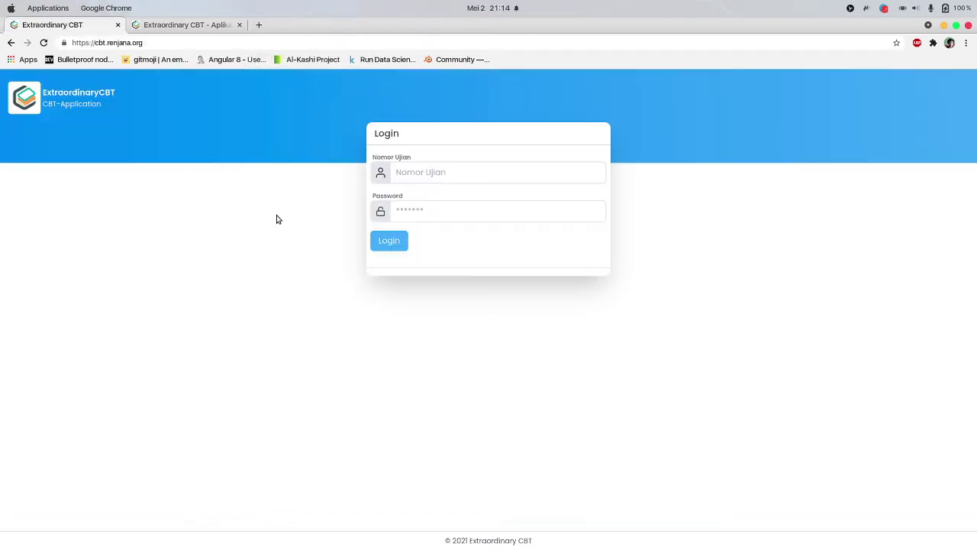
click(205, 29)
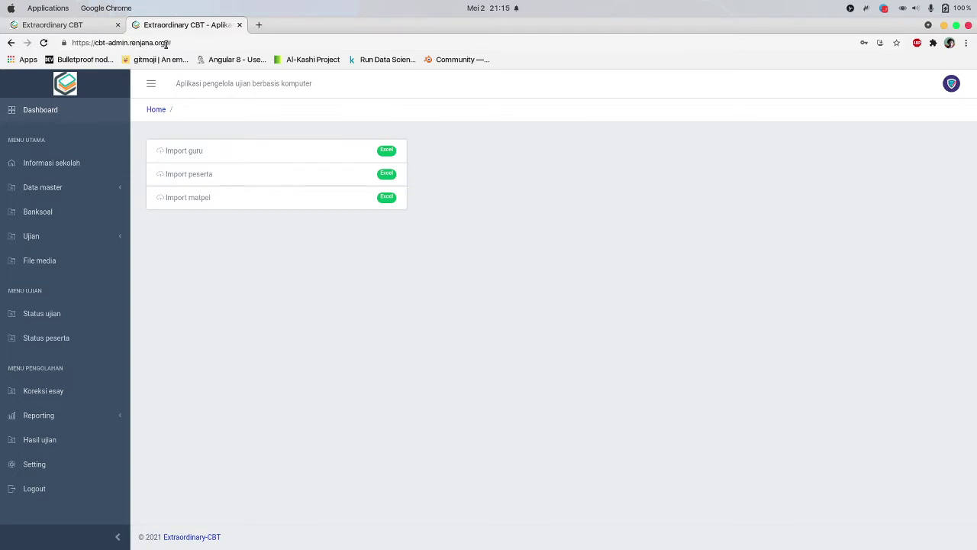
drag(194, 42, 71, 42)
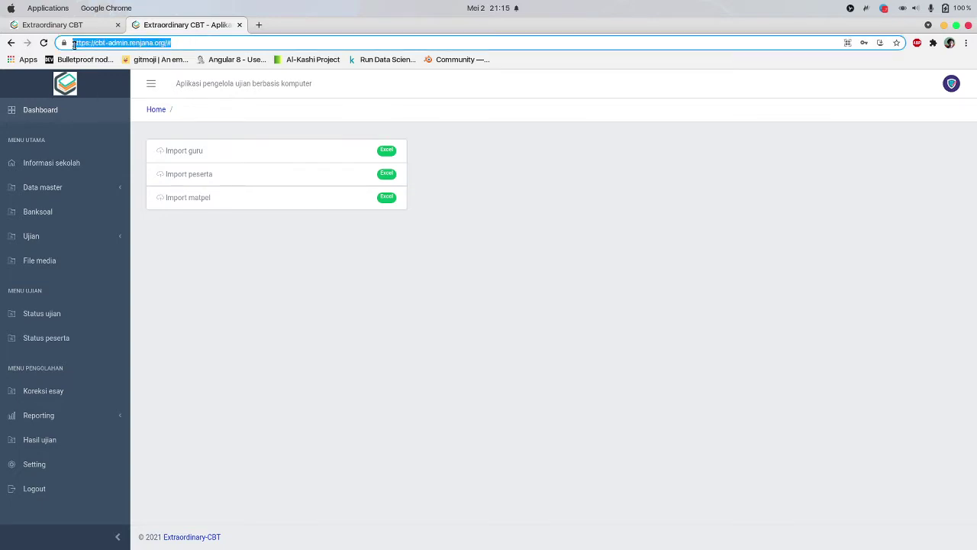
click(181, 273)
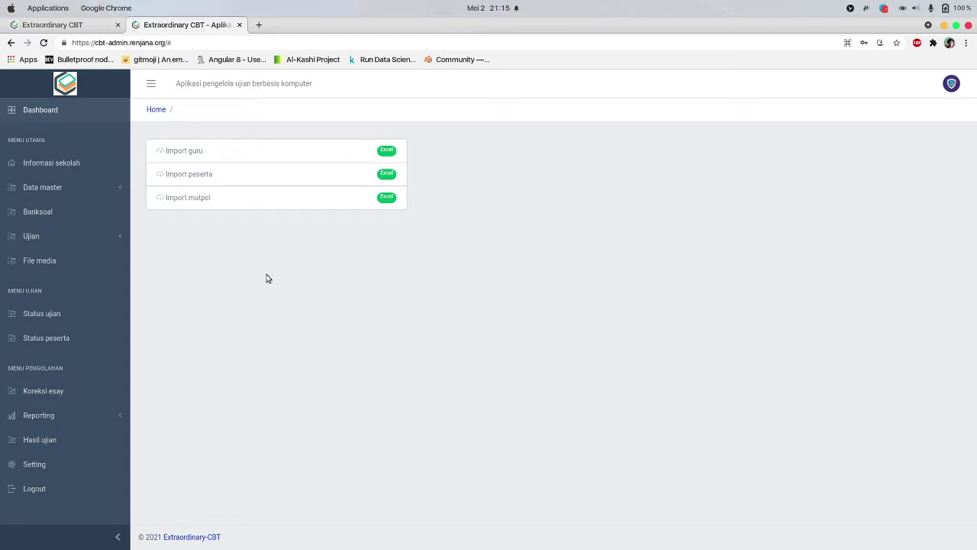
Highlight 'cbt' in the student login page's address, then return to the admin dashboard
click(83, 27)
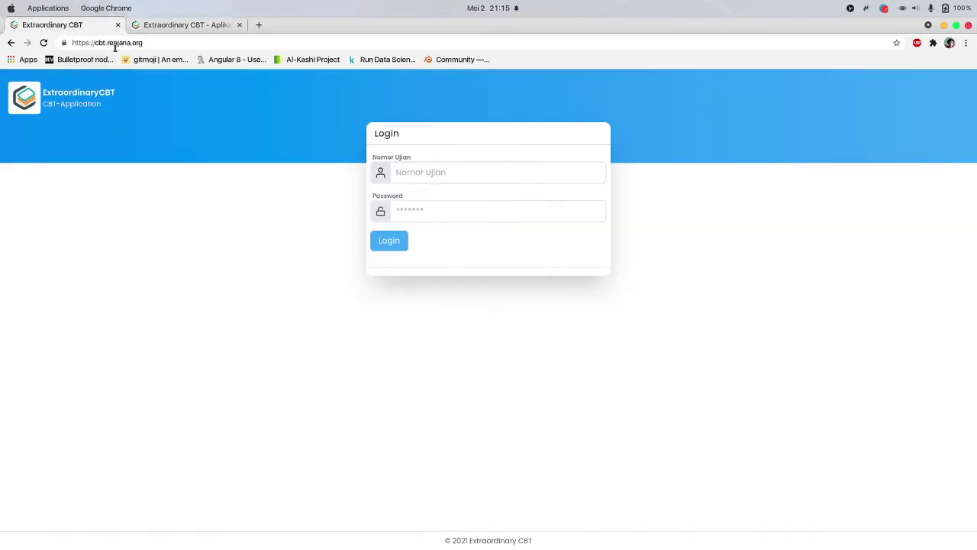
double_click(99, 43)
click(205, 285)
click(195, 25)
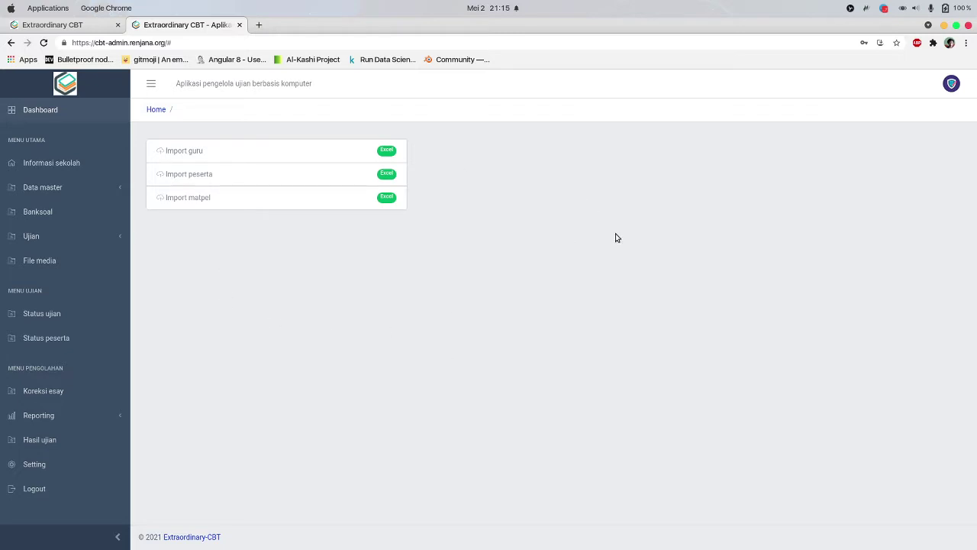
click(258, 26)
text(renaja.org)
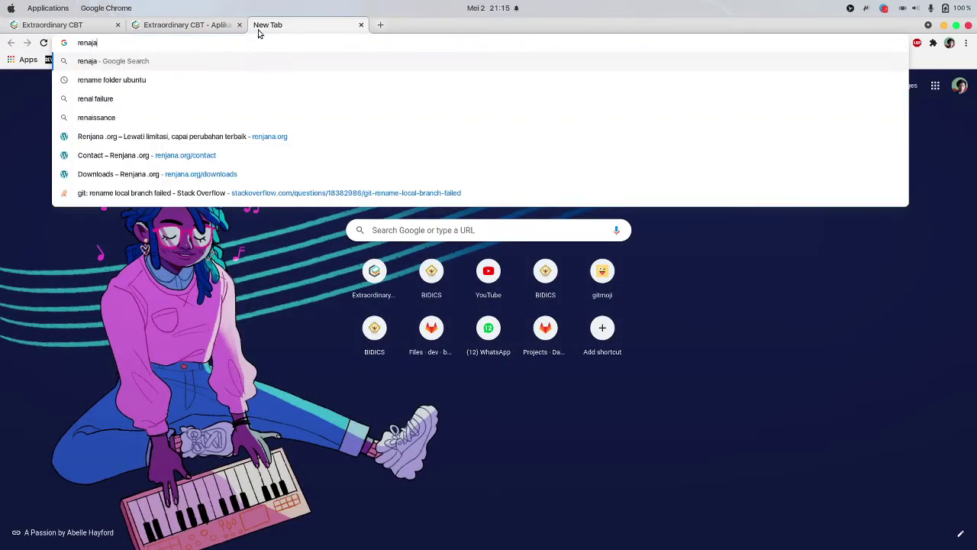
key(BackSpace)
key(BackSpace)
key(BackSpace)
key(BackSpace)
key(BackSpace)
key(BackSpace)
key(BackSpace)
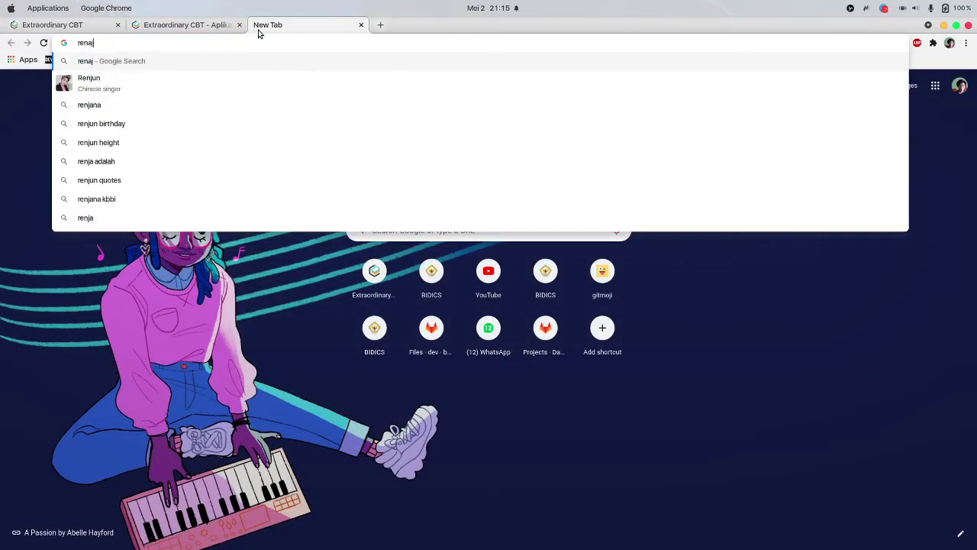
text(jana.or)
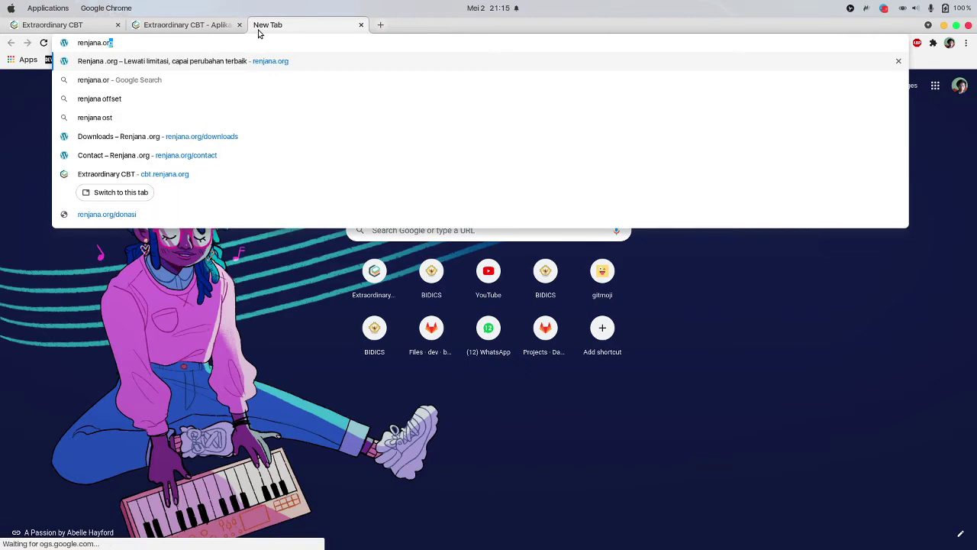
key(Return)
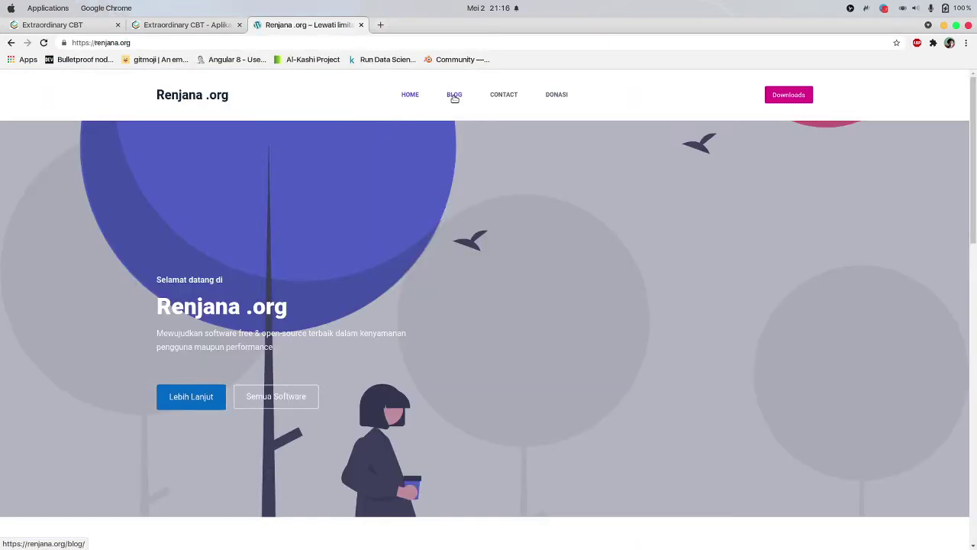
click(454, 96)
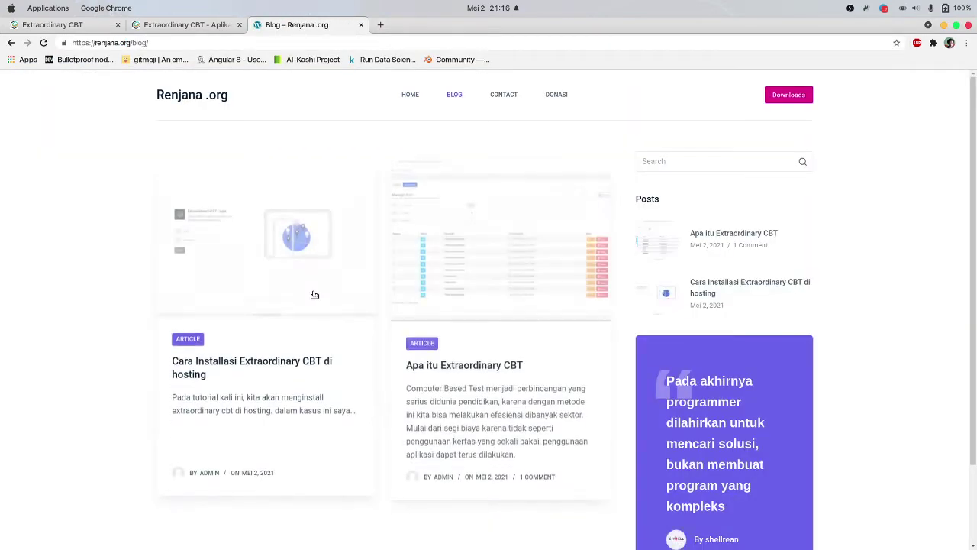
scroll(306, 305, down, 1)
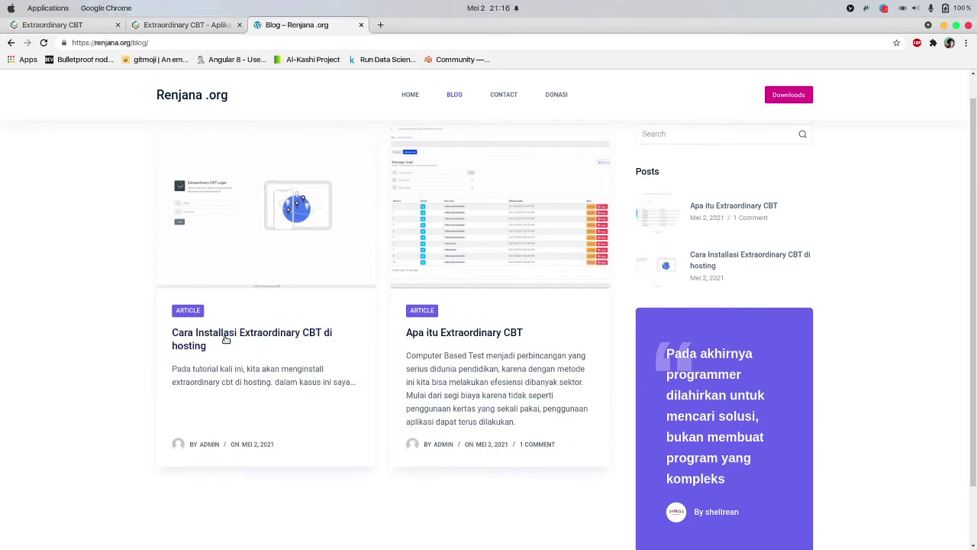
click(232, 336)
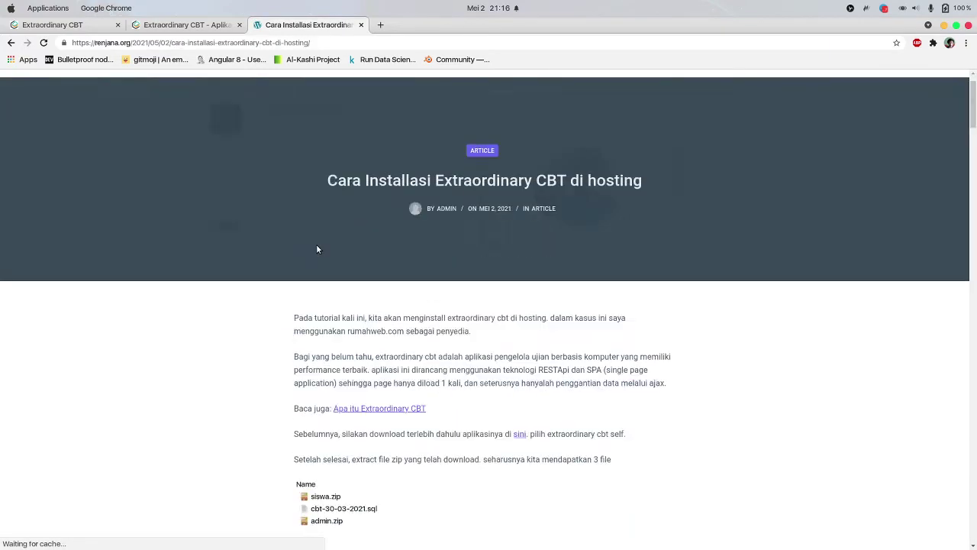
scroll(317, 249, down, 15)
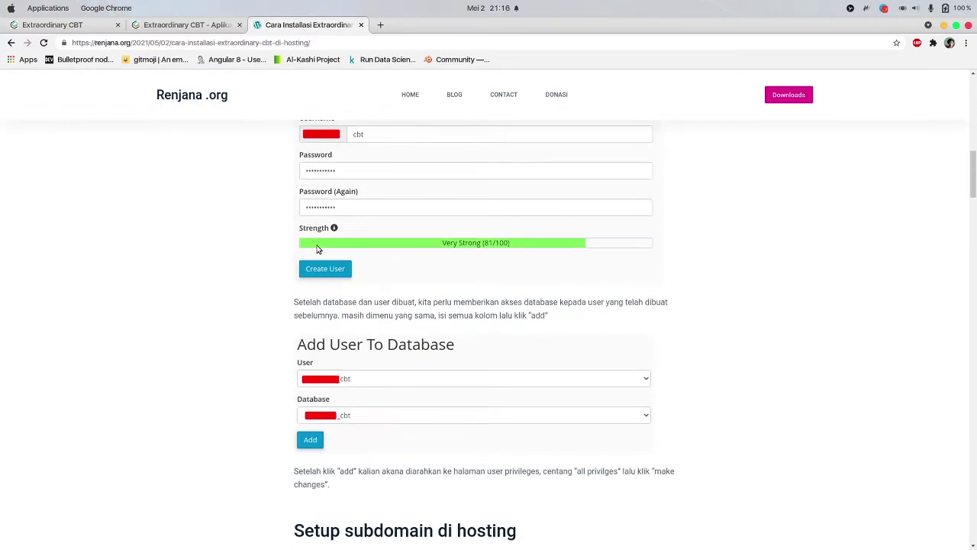
scroll(318, 248, down, 15)
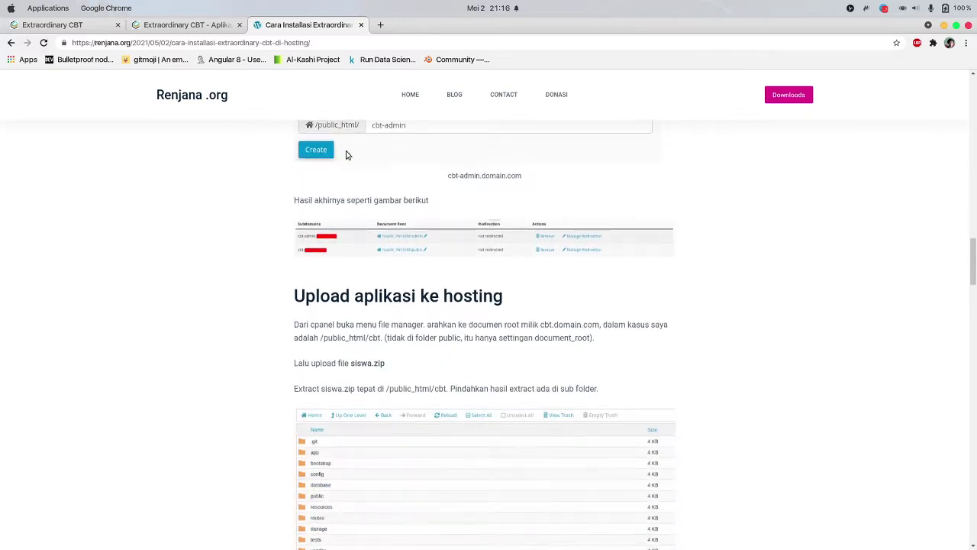
click(361, 24)
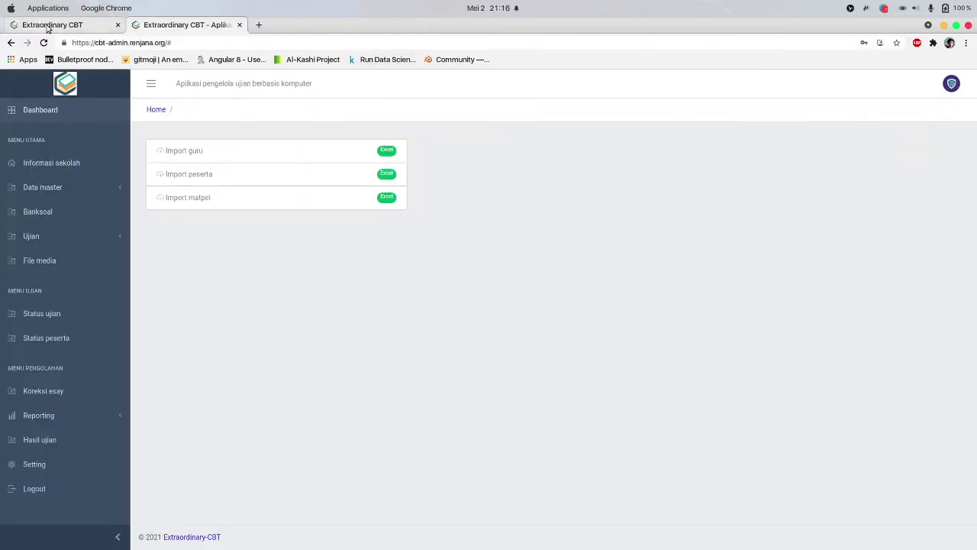
From the admin dashboard, go to Data master > Jurusan to reach the empty major list
click(48, 25)
click(178, 28)
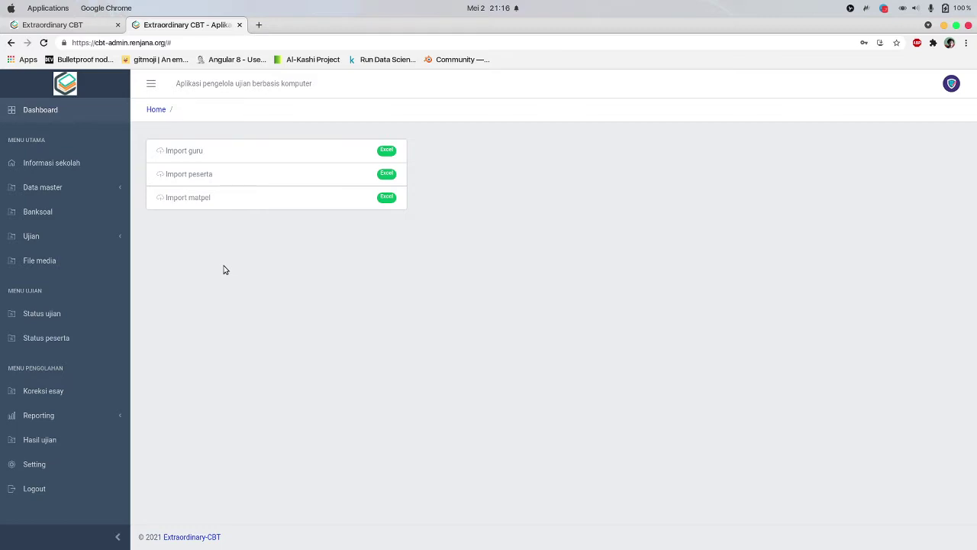
click(85, 190)
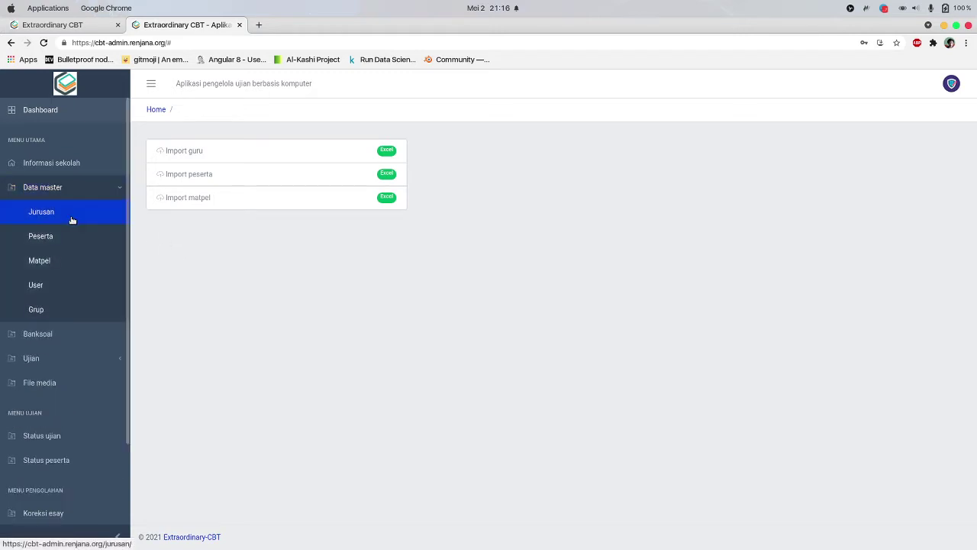
click(71, 218)
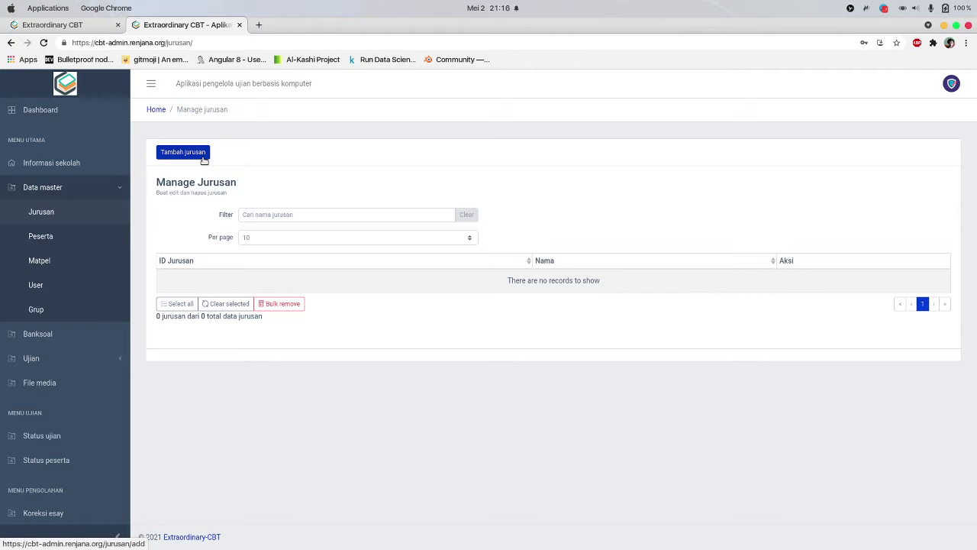
Add a new major named 'Teknik Komputer' and save it
click(184, 152)
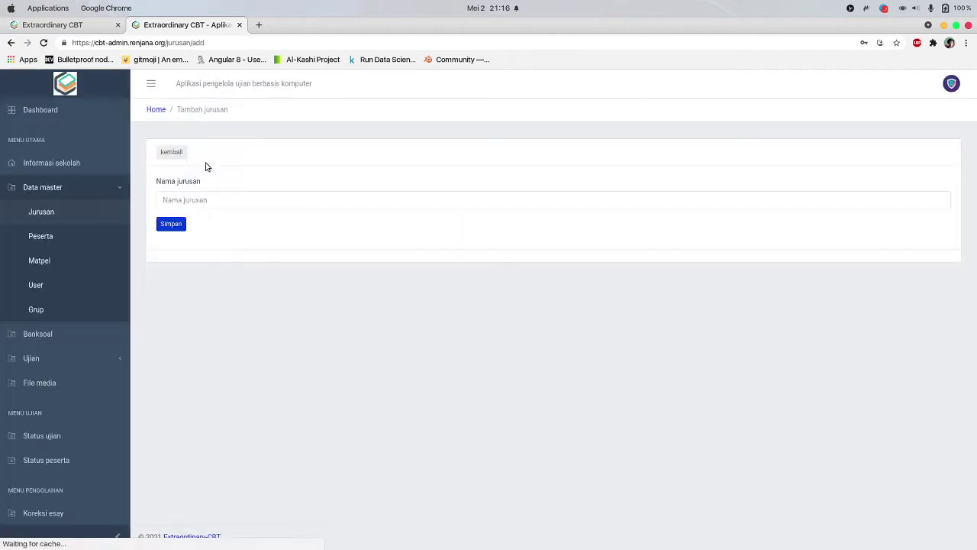
click(270, 201)
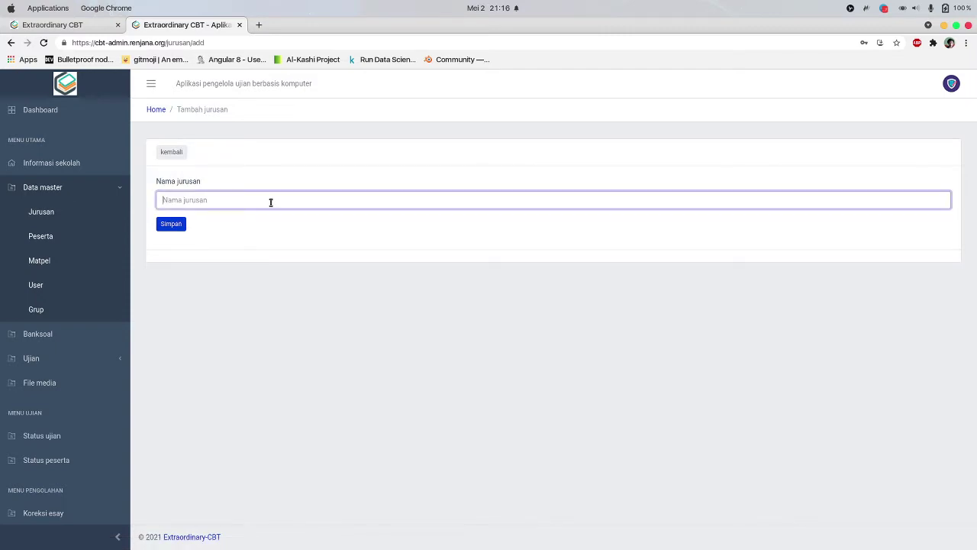
text(T)
text(eknik Komputer)
click(180, 236)
click(168, 229)
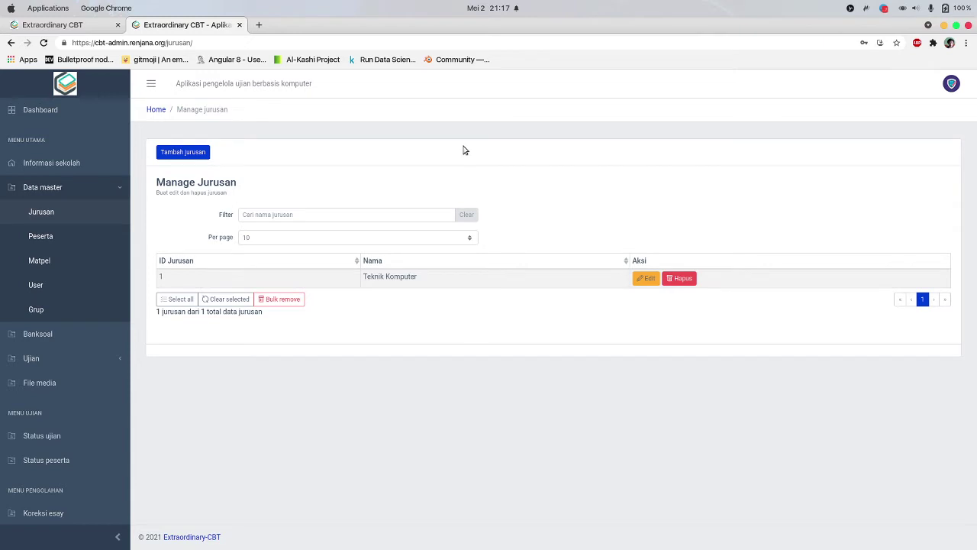
Start a new participant and enter the exam number, participant name and password
click(57, 240)
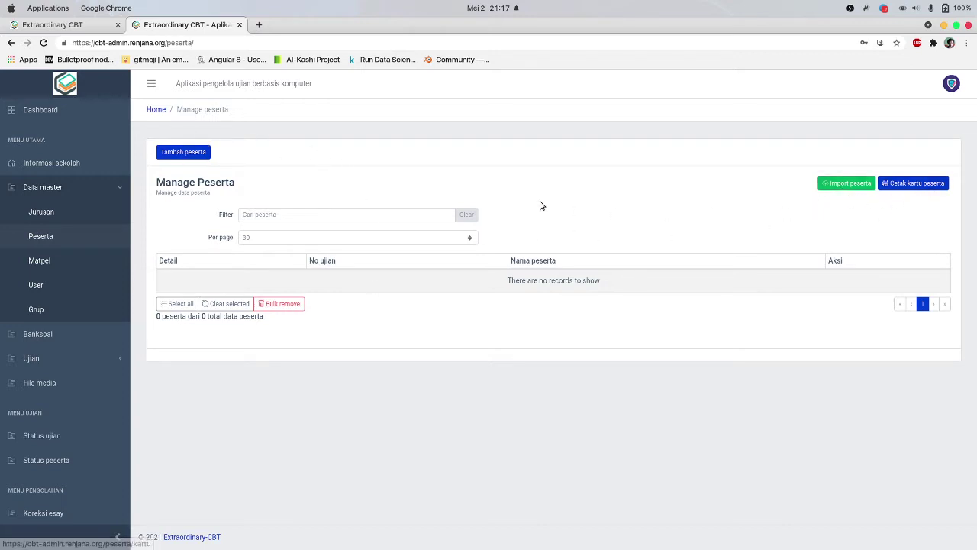
click(196, 152)
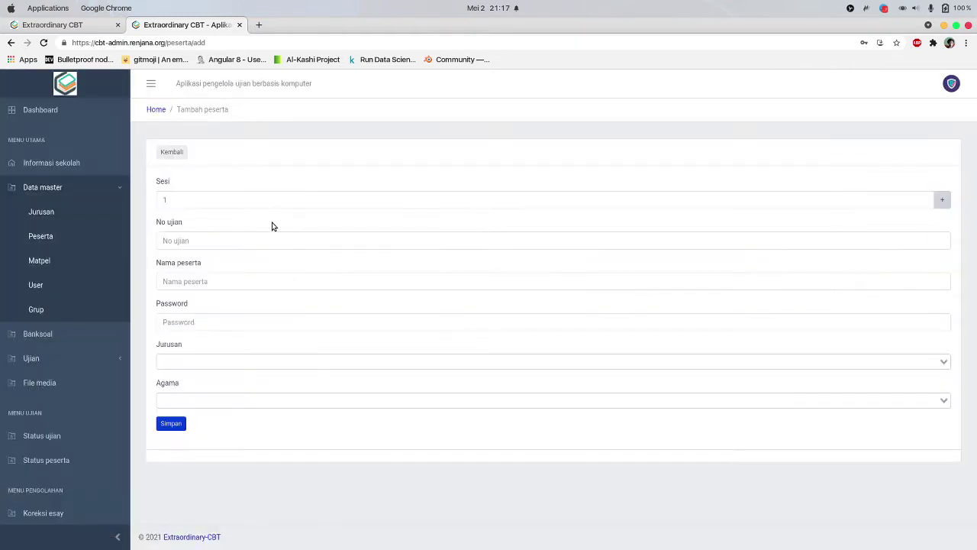
click(234, 239)
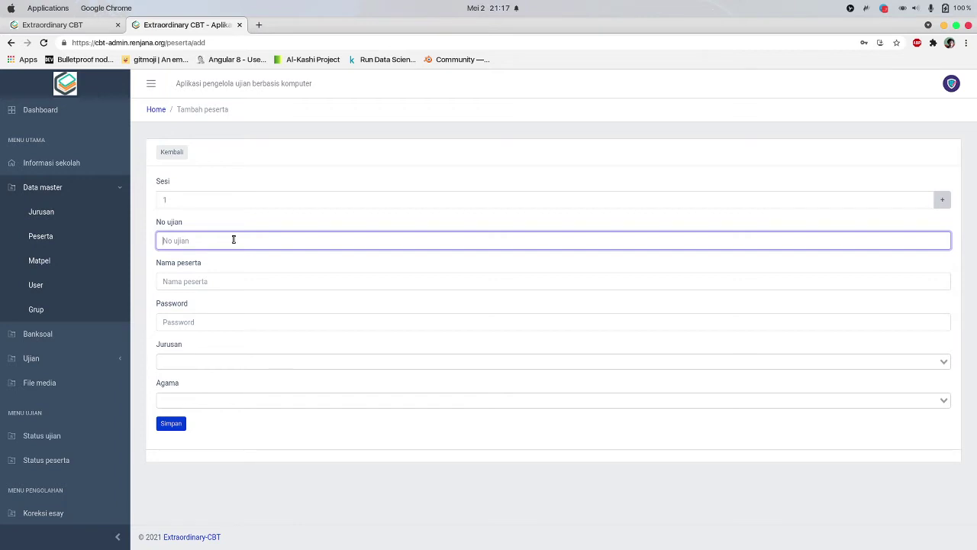
text(K001010-)
key(BackSpace)
key(BackSpace)
key(BackSpace)
key(Tab)
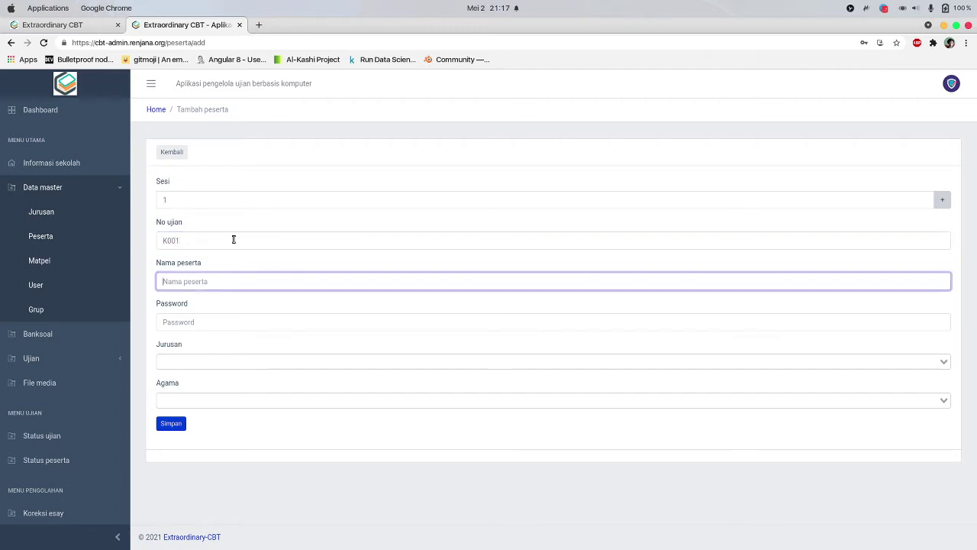
text(Sena)
key(Tab)
text(123)
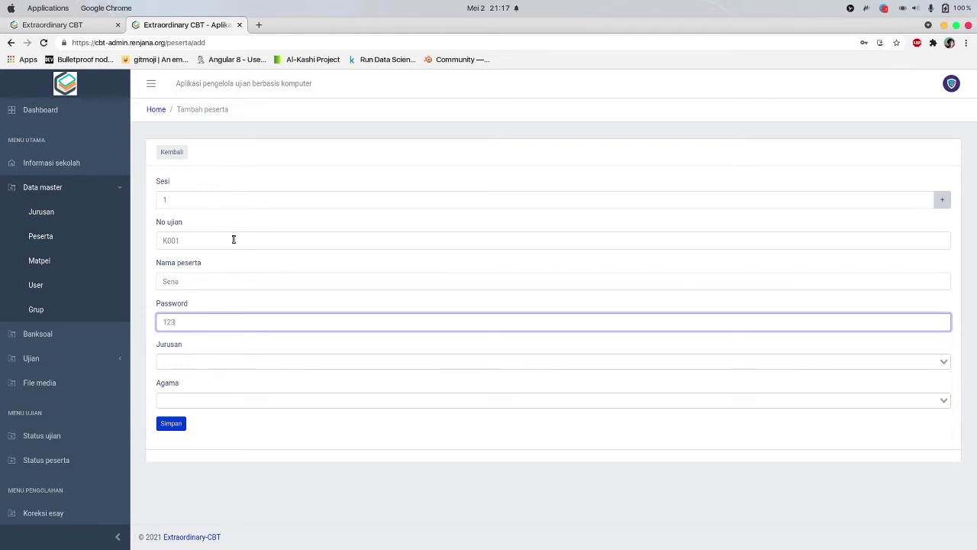
Set department Teknik Komputer and religion Islam, save, and check the saved details
key(Tab)
key(Return)
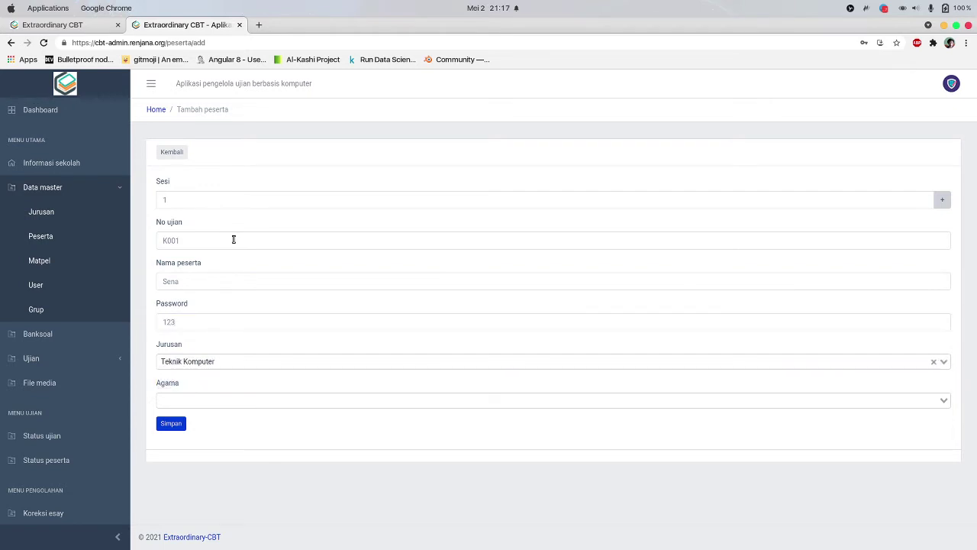
click(217, 403)
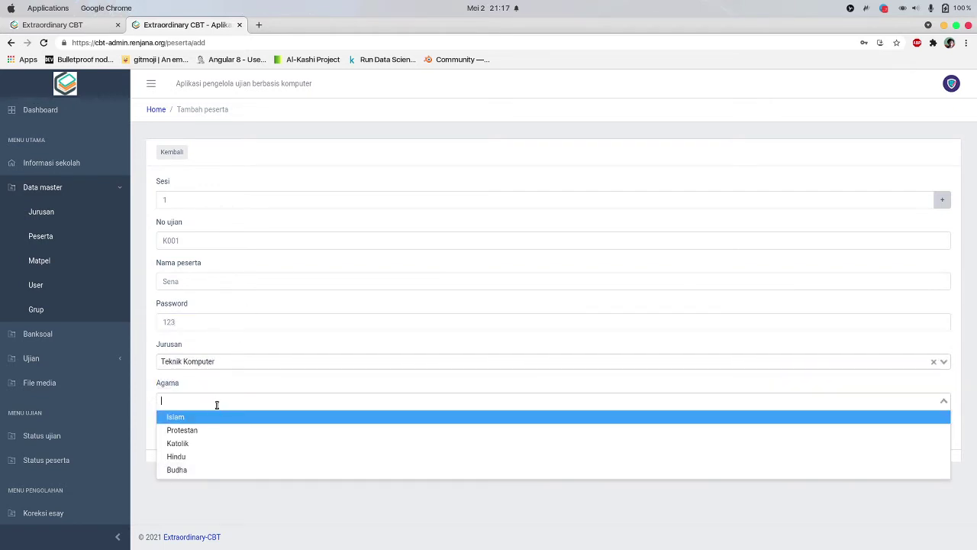
click(215, 413)
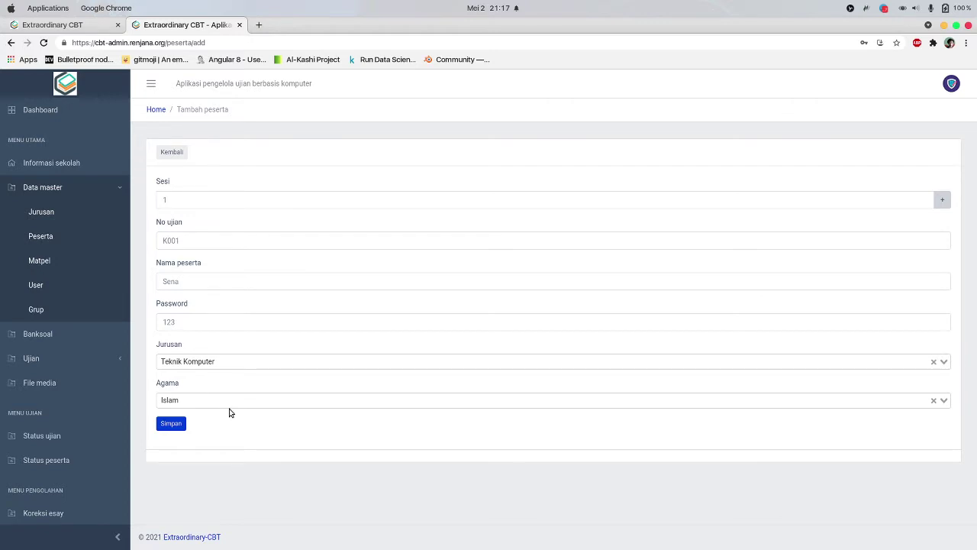
click(174, 424)
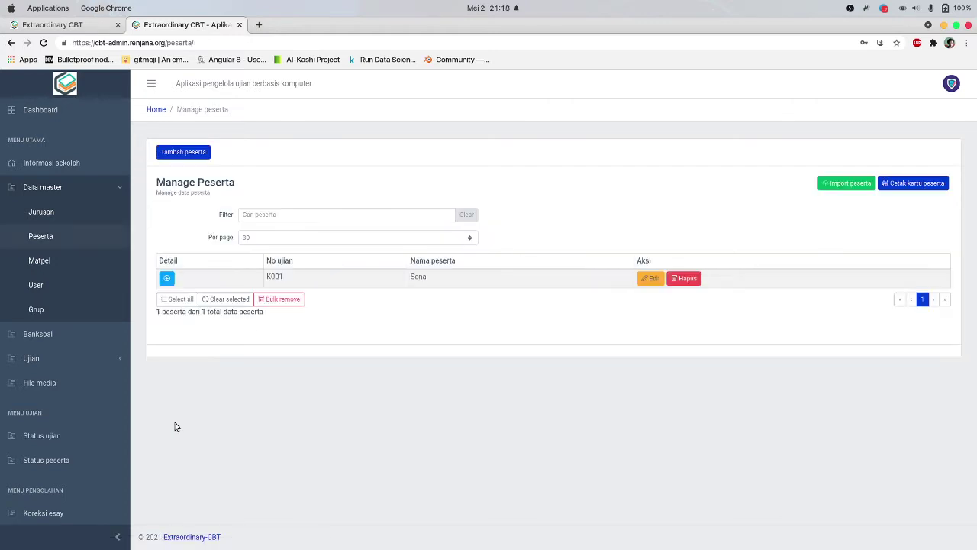
click(167, 278)
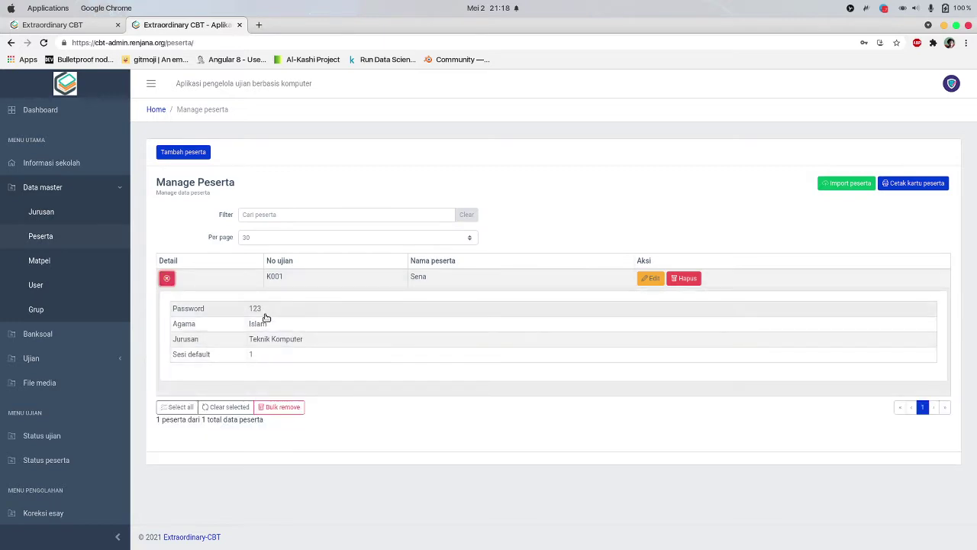
click(167, 278)
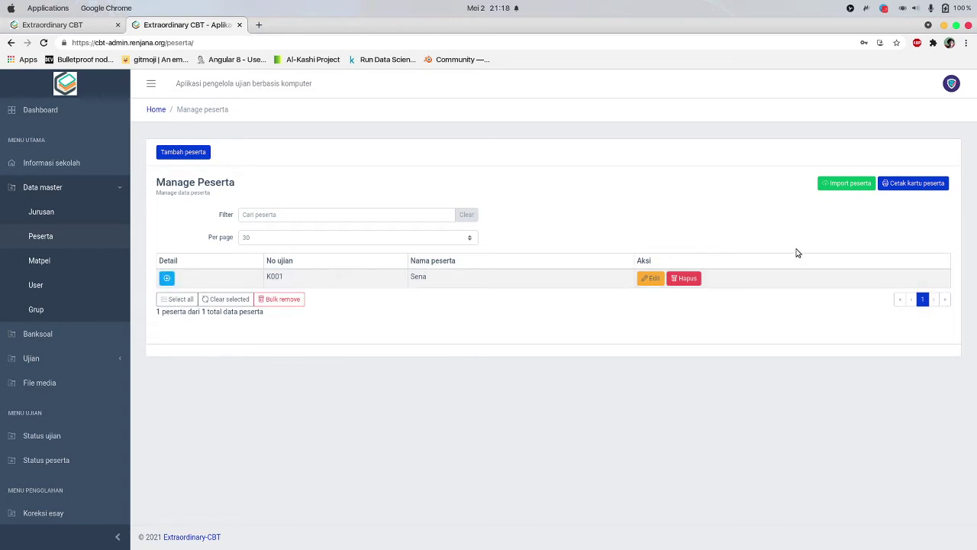
Open the participant login cards for printing and locate the UJIAN SEKOLAH 2020 heading
click(919, 183)
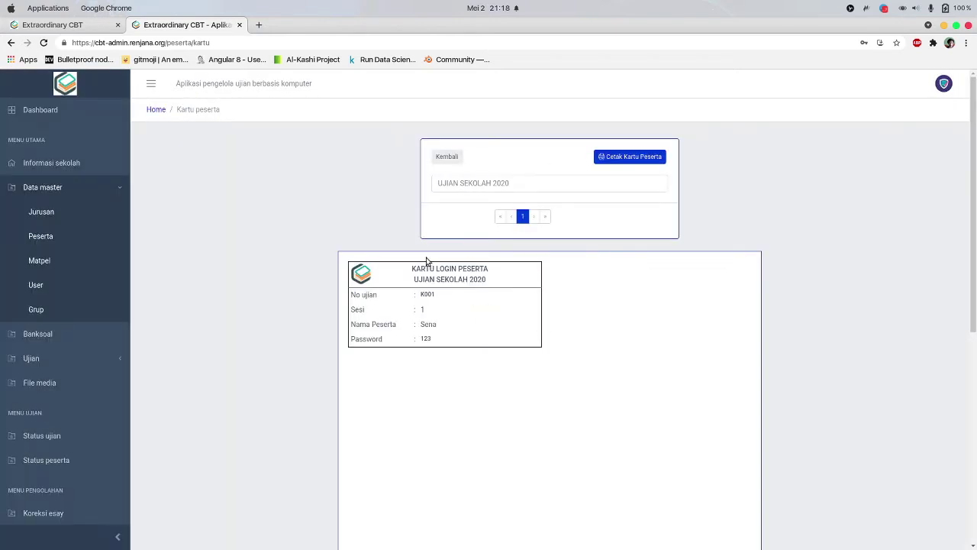
scroll(446, 294, down, 1)
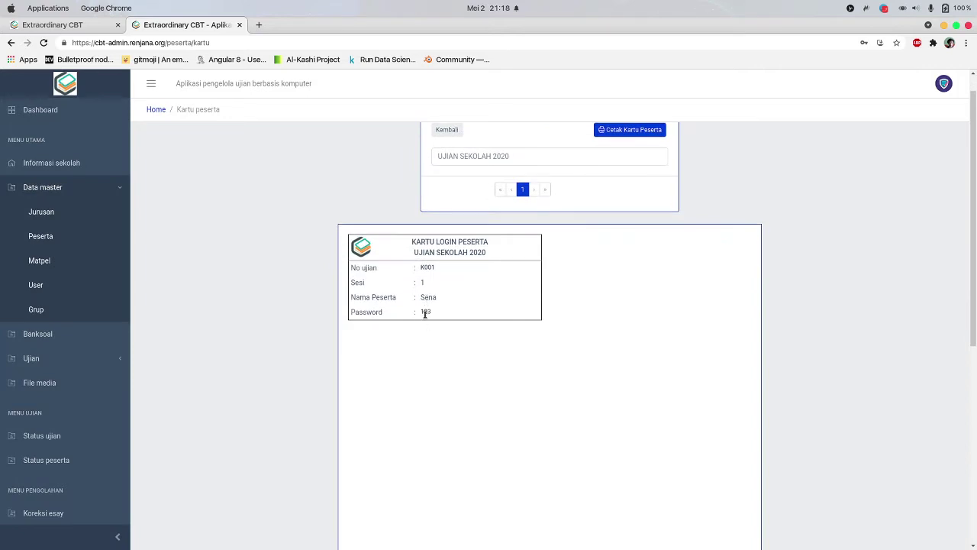
drag(424, 252, 491, 256)
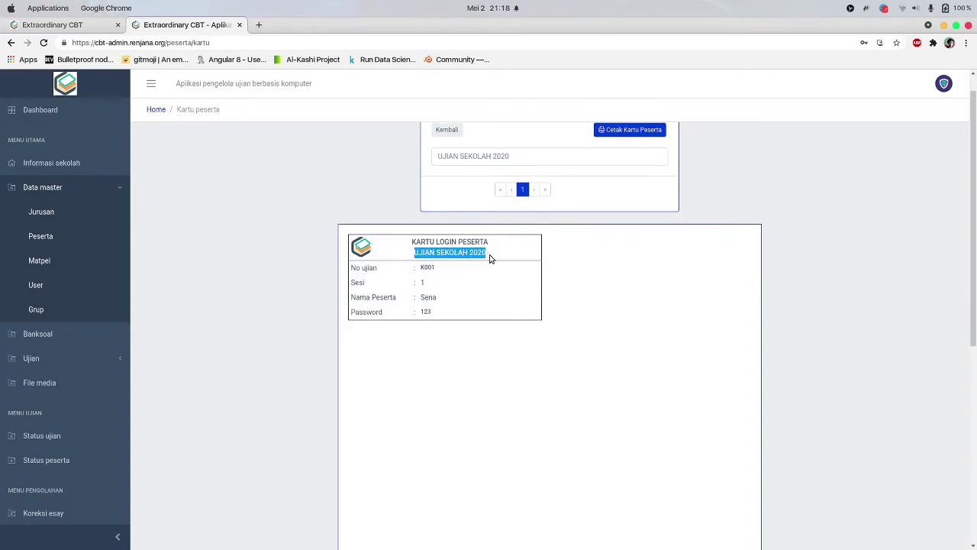
click(486, 283)
scroll(504, 274, up, 1)
Replace the card heading with 'SMK NEGERI INFORMATIKA JAYA 1' and verify it
click(539, 183)
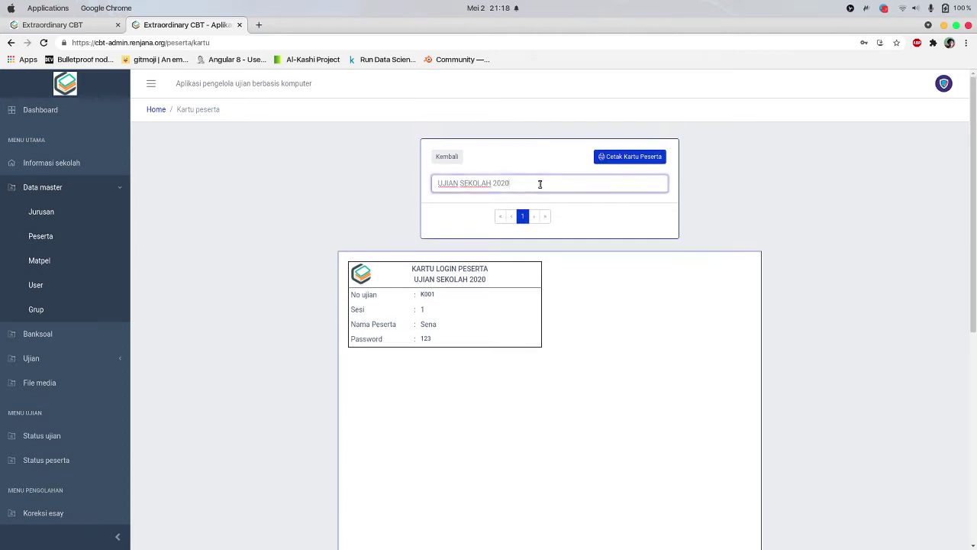
triple_click(539, 184)
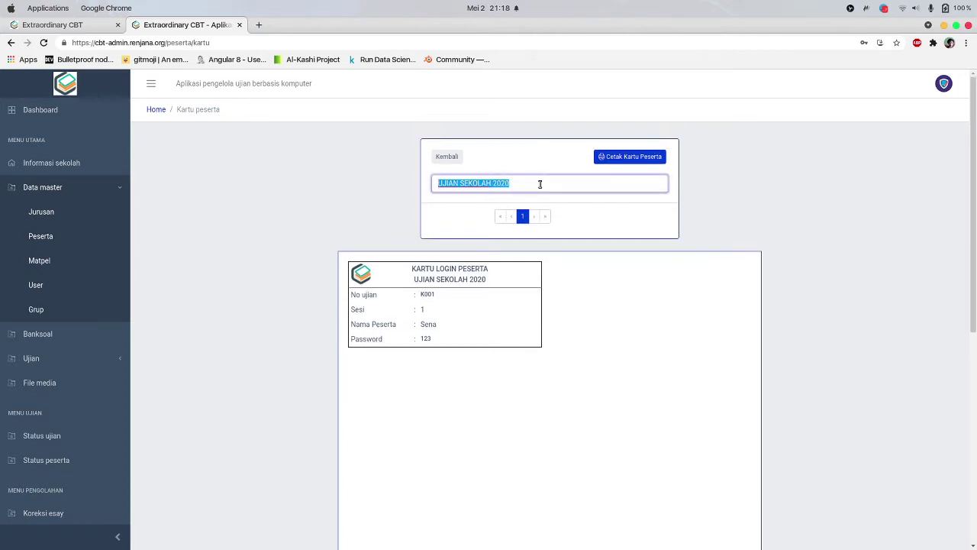
text(SMK NE)
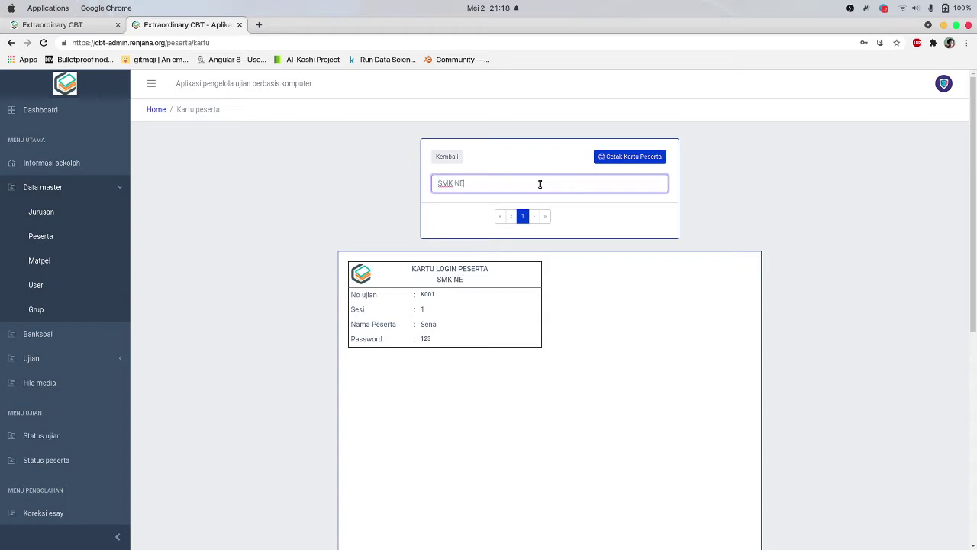
text(GERI INFORMAT)
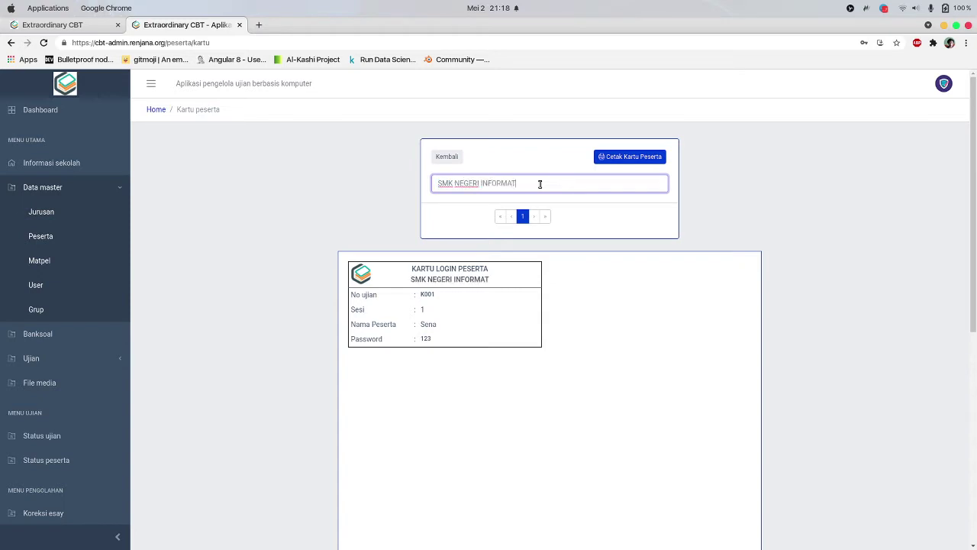
text(IKA JAYA 1)
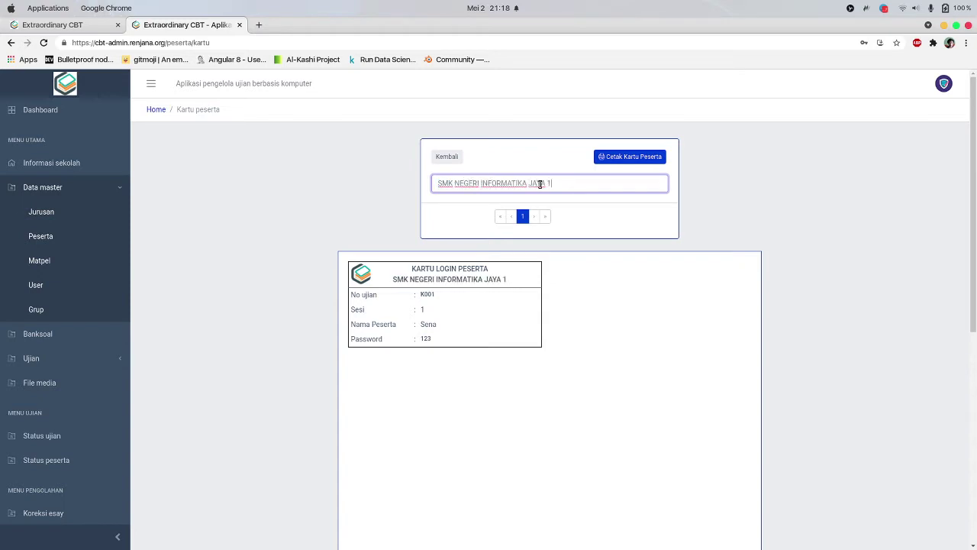
click(598, 363)
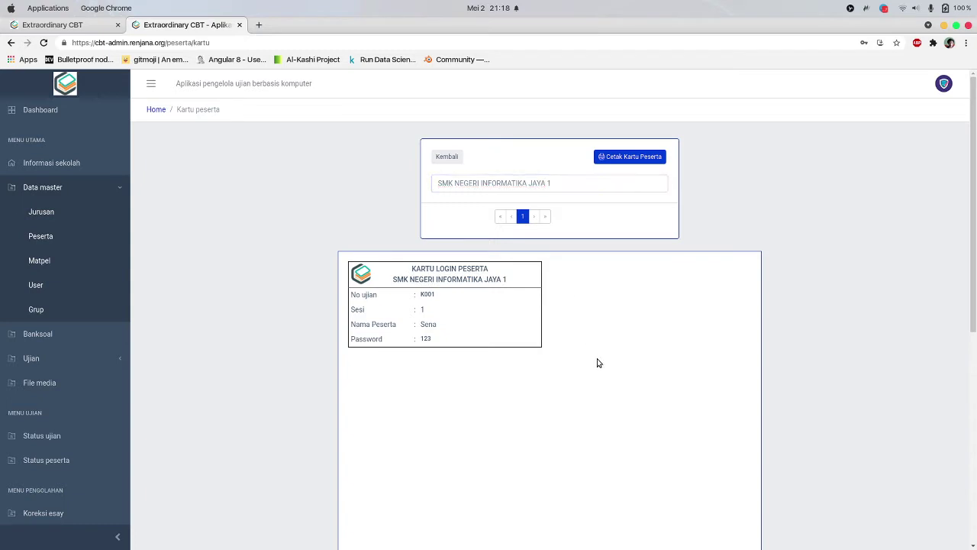
drag(567, 182, 422, 186)
drag(392, 278, 523, 283)
click(529, 298)
Return to the participant list, expand and collapse its details, then go to Matpel
click(447, 157)
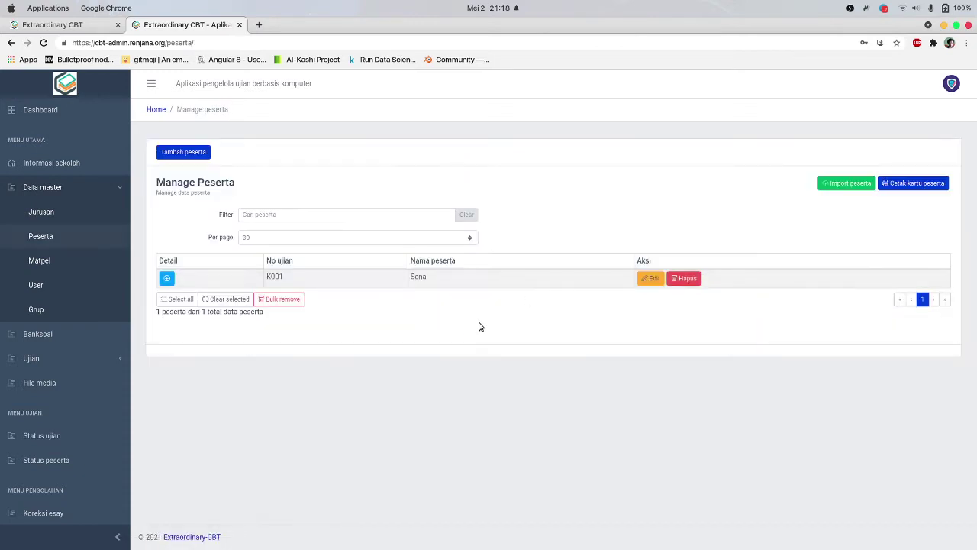
click(168, 278)
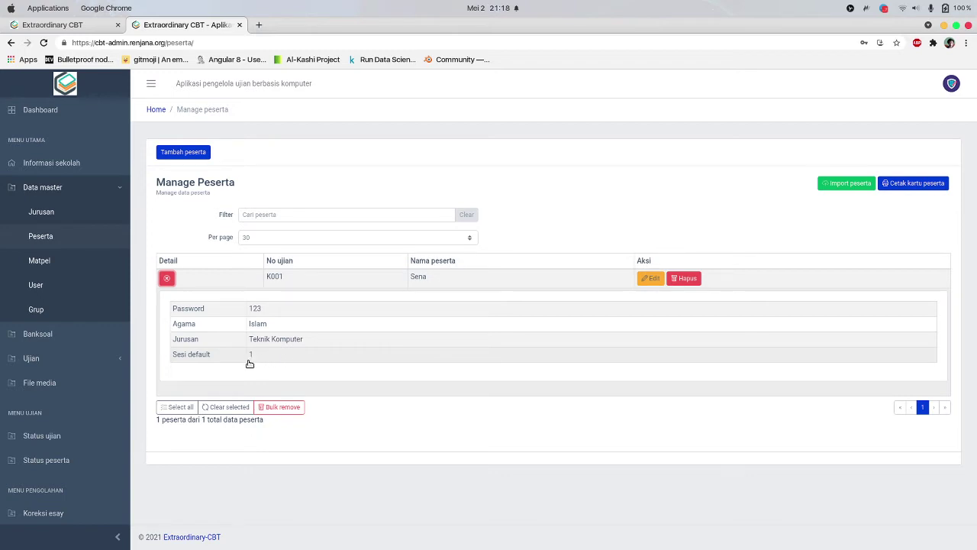
click(168, 279)
click(65, 264)
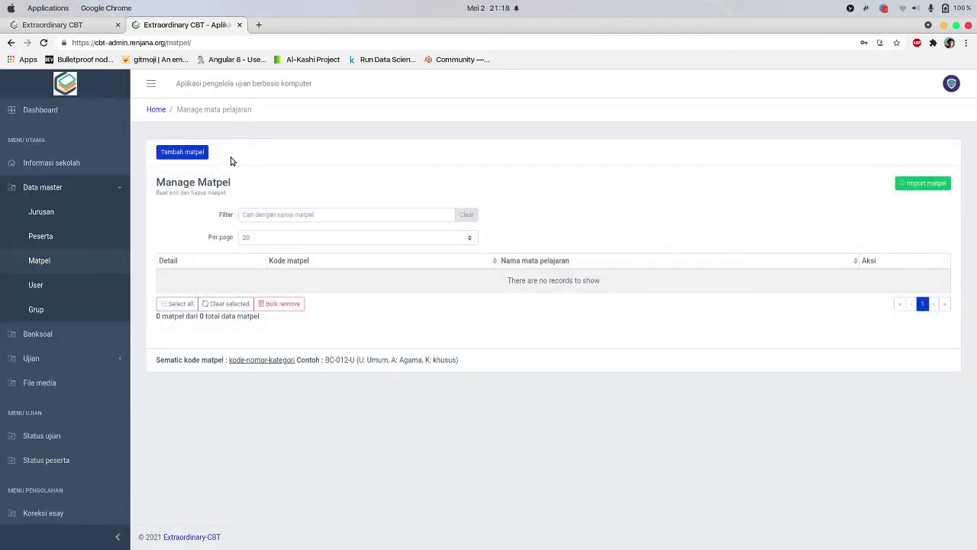
Start a new subject named 'Bahasa Indone' with Administrator as the grading team
click(196, 155)
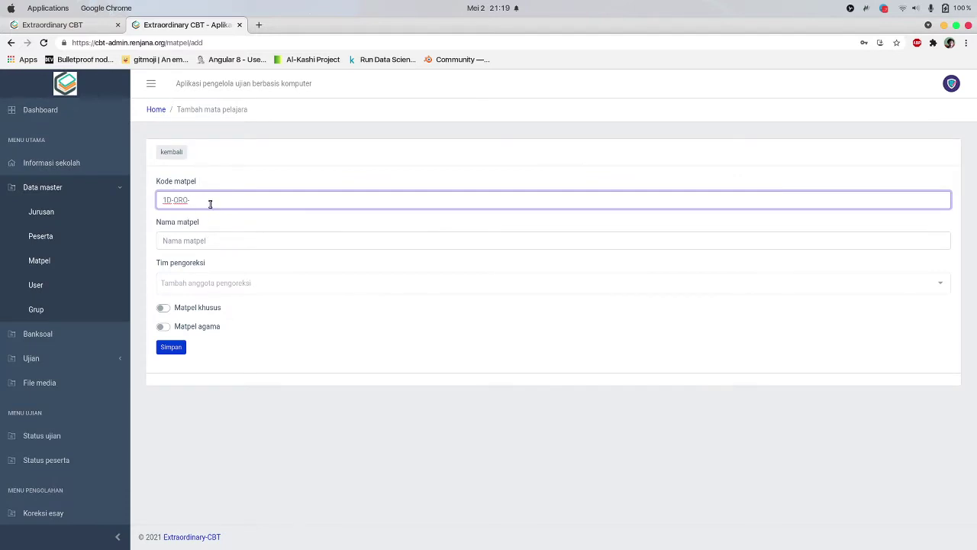
key(Tab)
text(B)
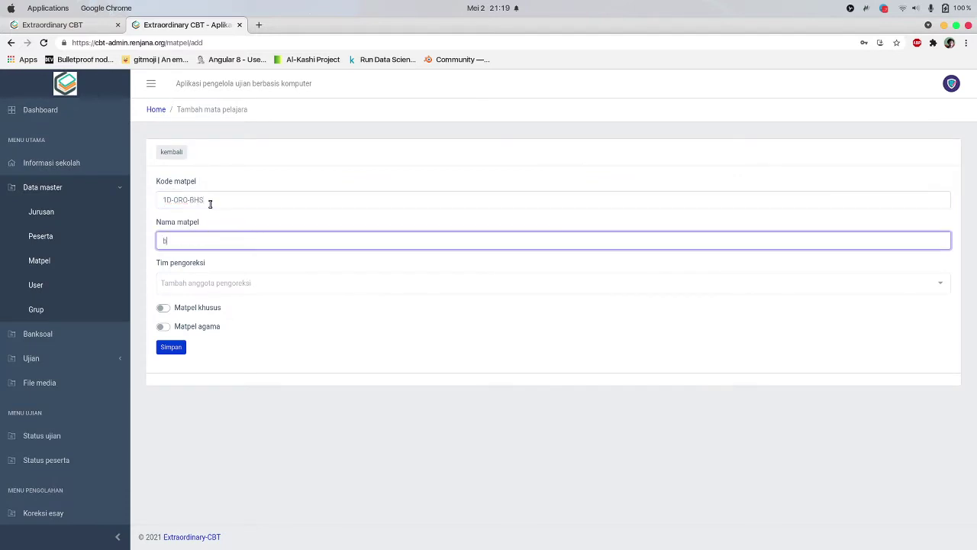
key(BackSpace)
text(Bahasa Indonesia)
key(Tab)
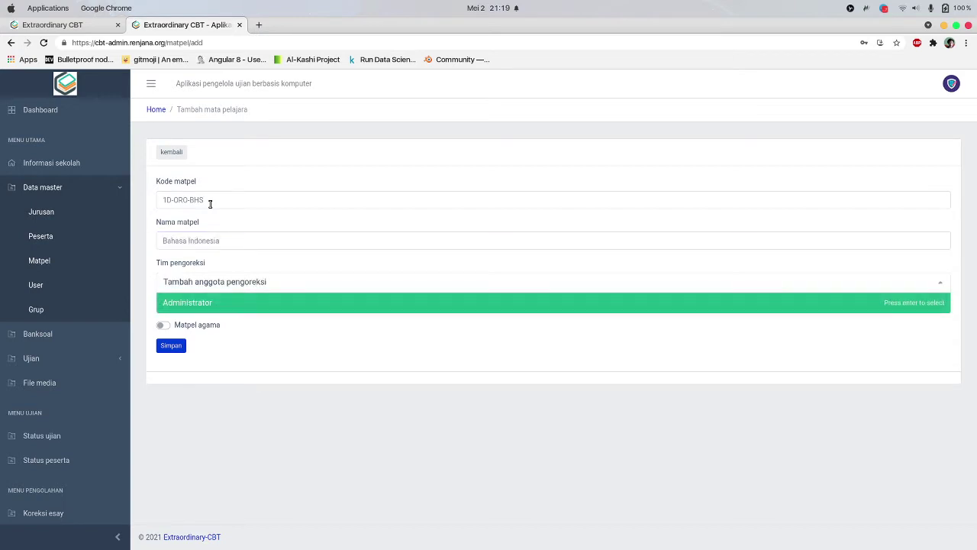
click(340, 428)
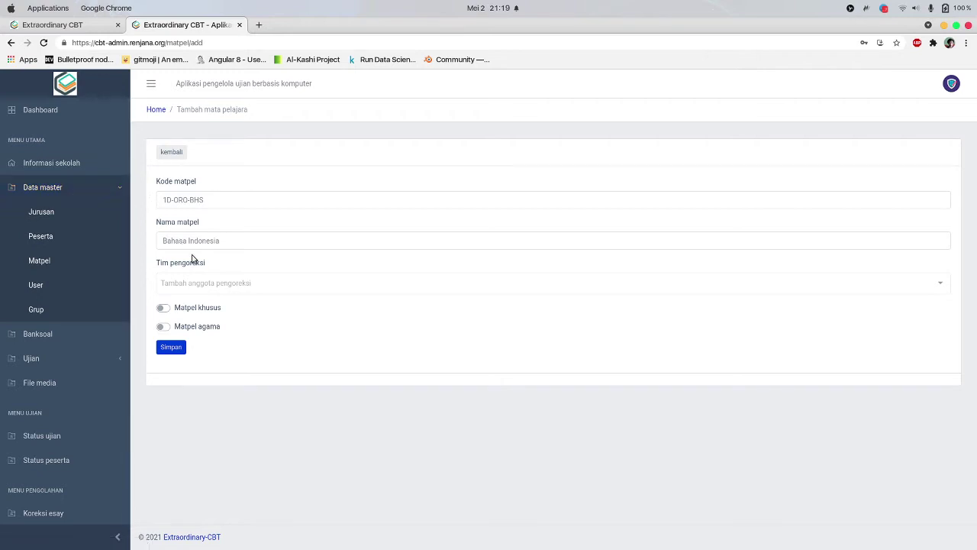
click(208, 283)
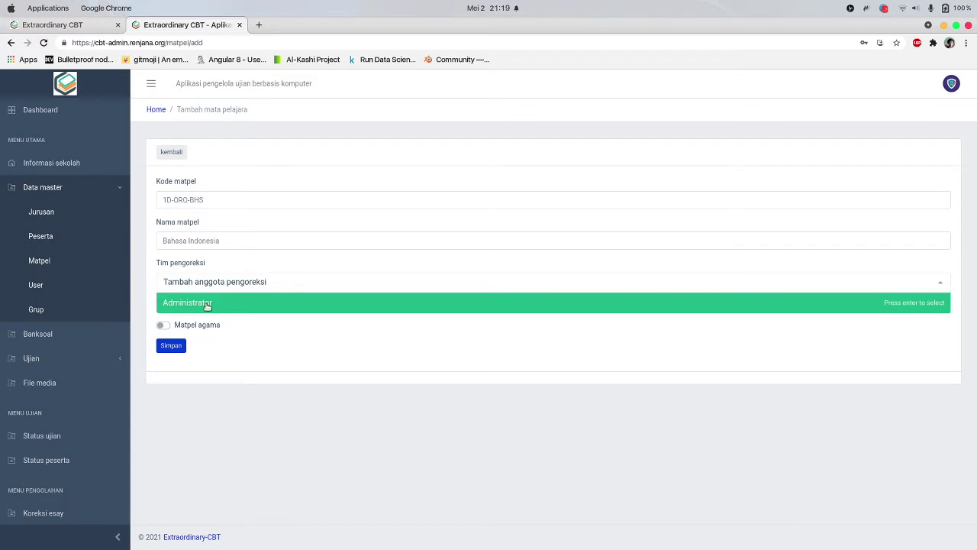
click(207, 303)
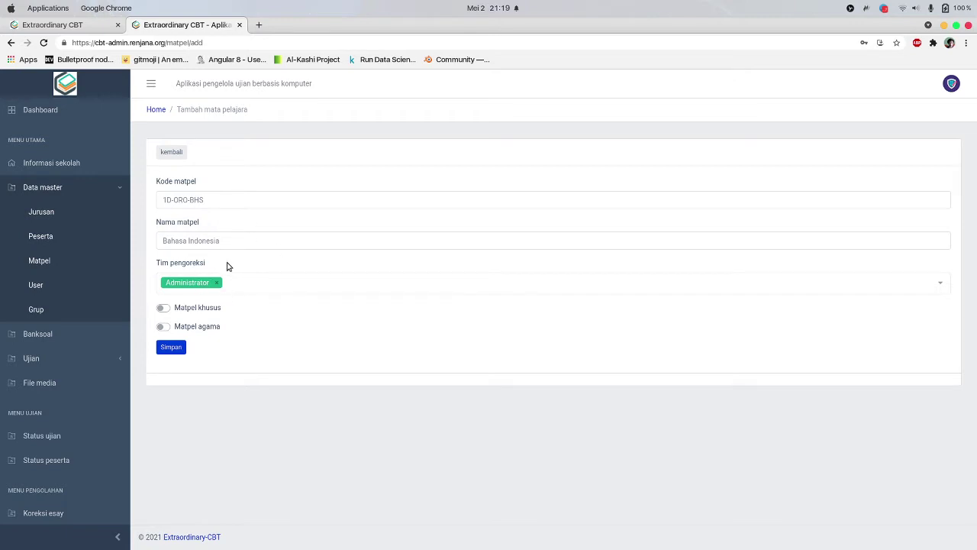
Glance at the essay grading page, then reopen the add-subject form from Matpel
scroll(82, 264, down, 3)
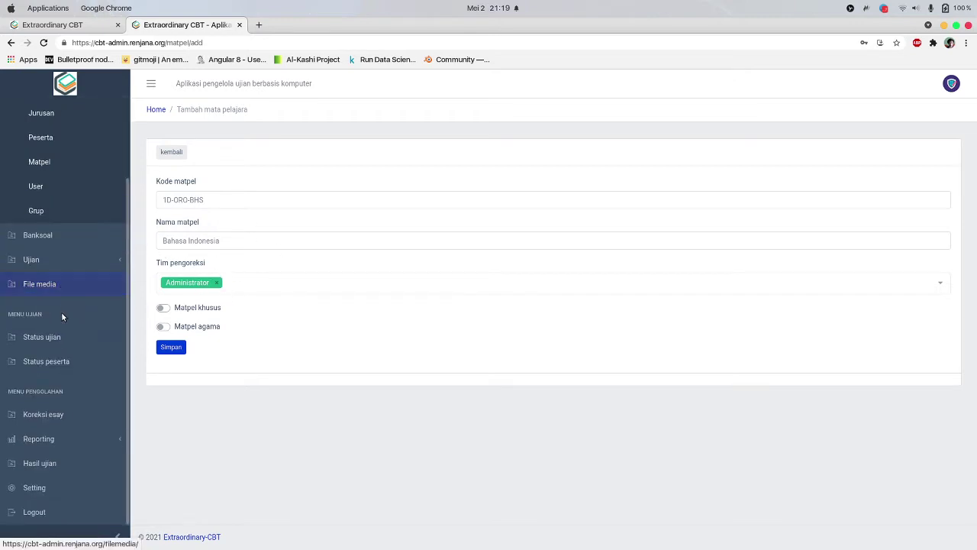
click(61, 419)
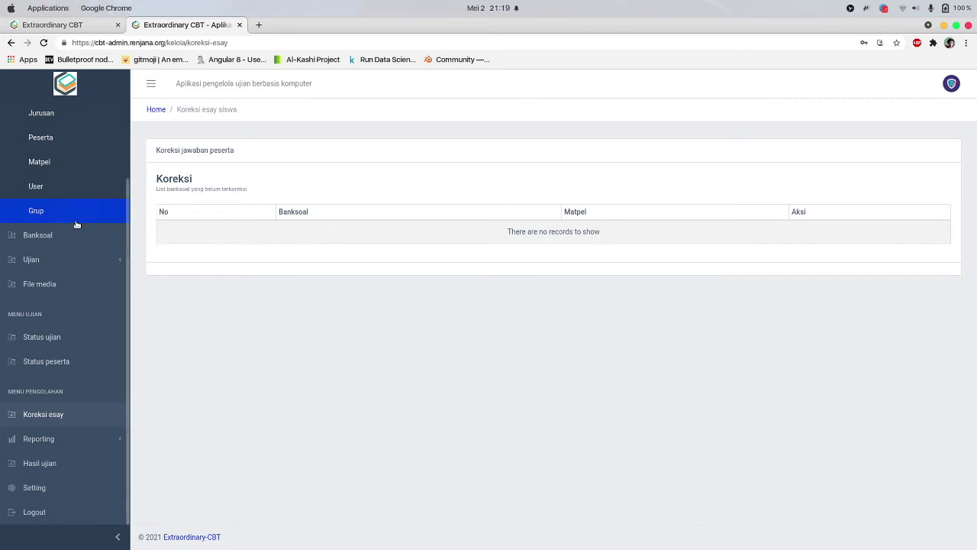
scroll(76, 224, up, 3)
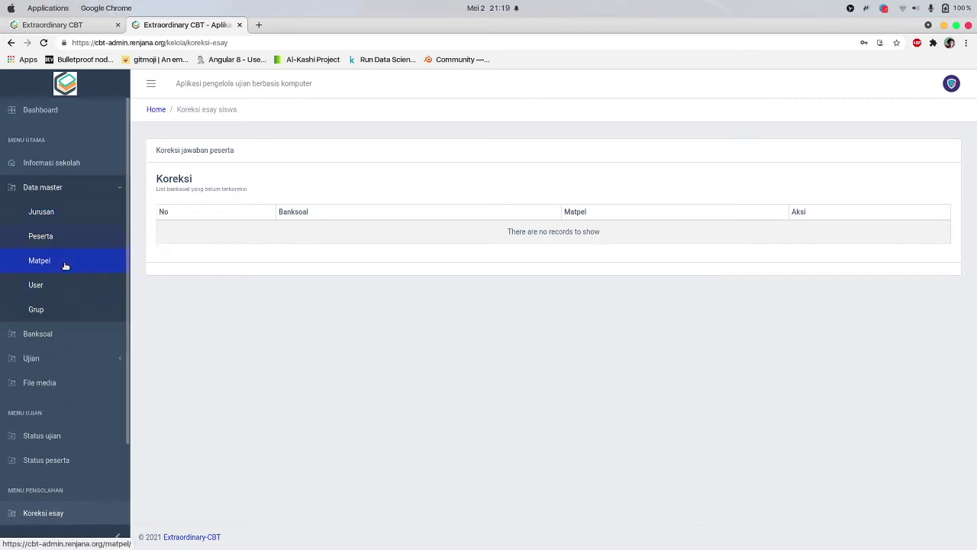
click(65, 260)
click(181, 152)
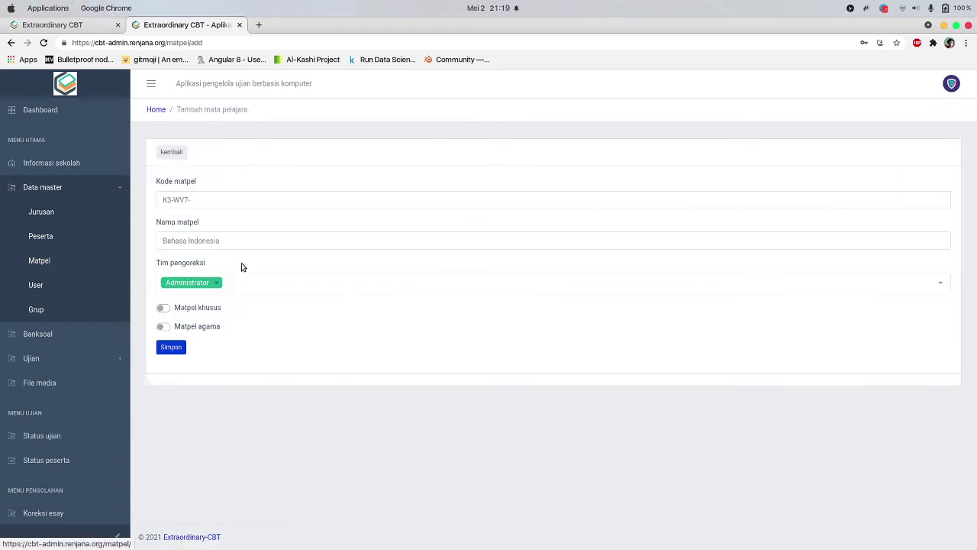
click(163, 308)
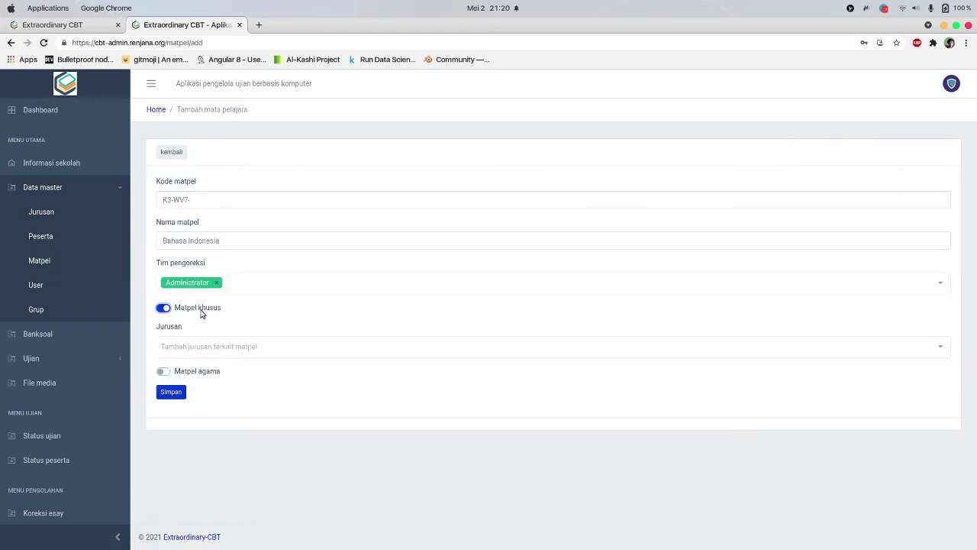
click(240, 345)
click(277, 315)
click(242, 345)
click(203, 368)
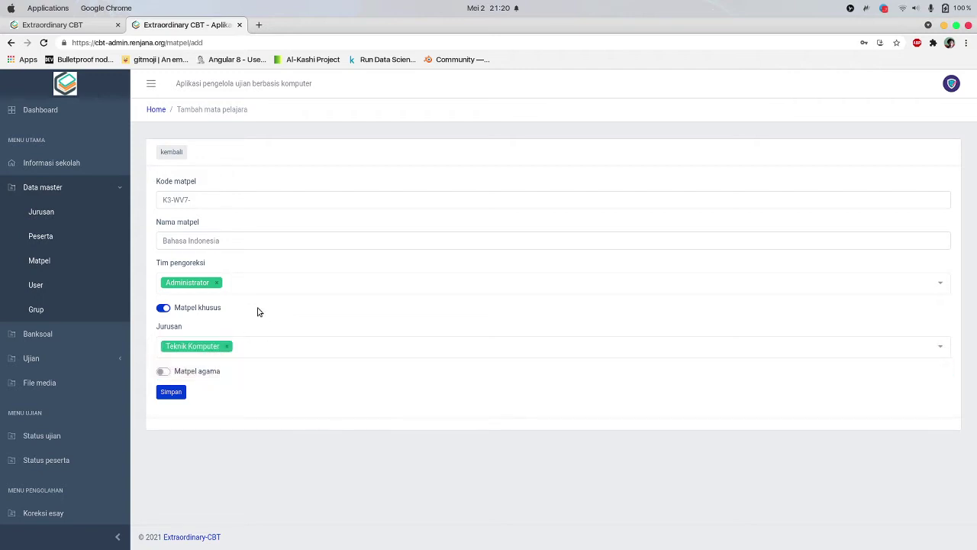
click(226, 346)
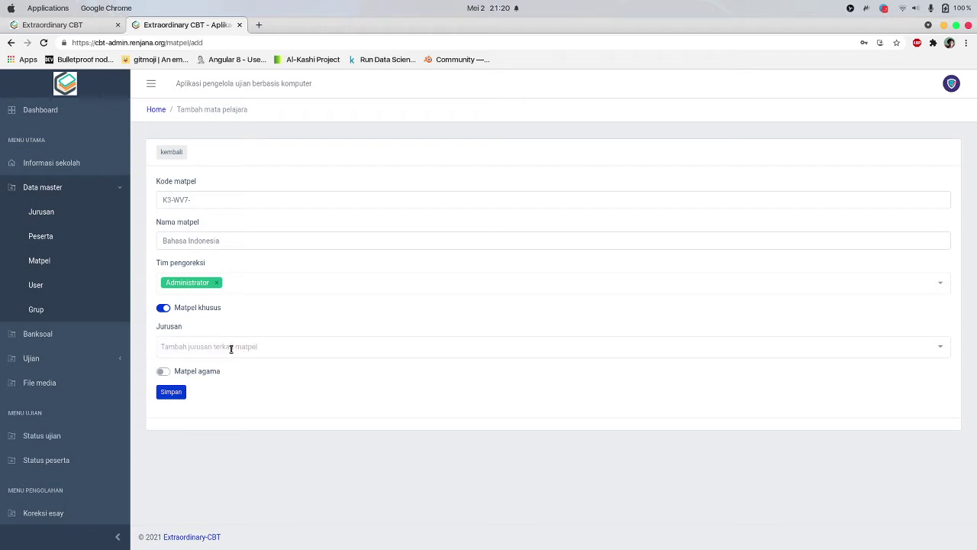
click(166, 309)
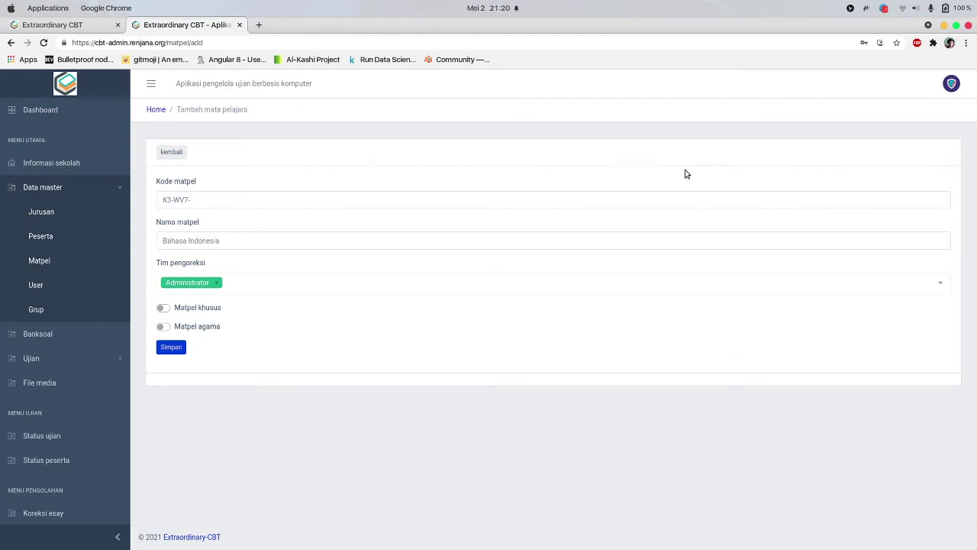
Complete the subject code as K3-WV7-BHS
click(202, 200)
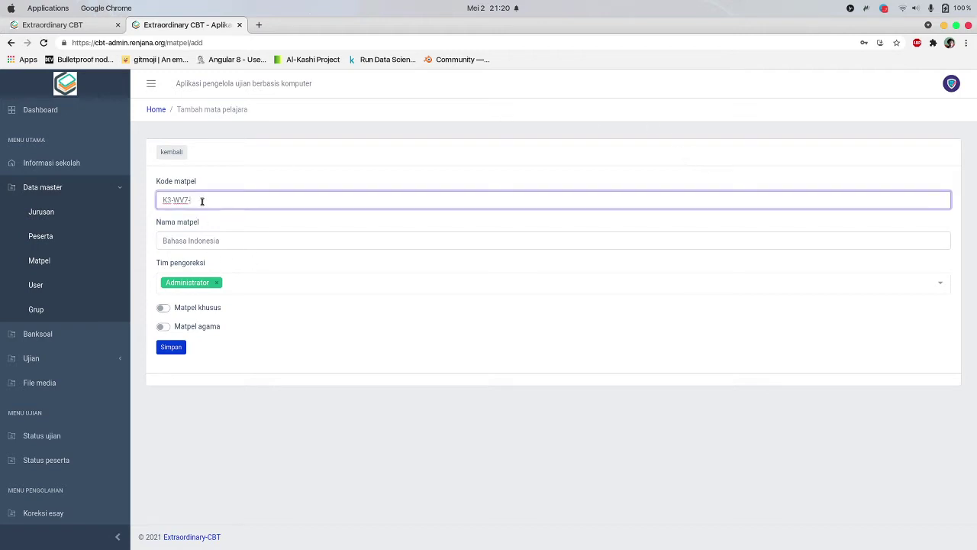
triple_click(202, 200)
click(254, 203)
click(343, 374)
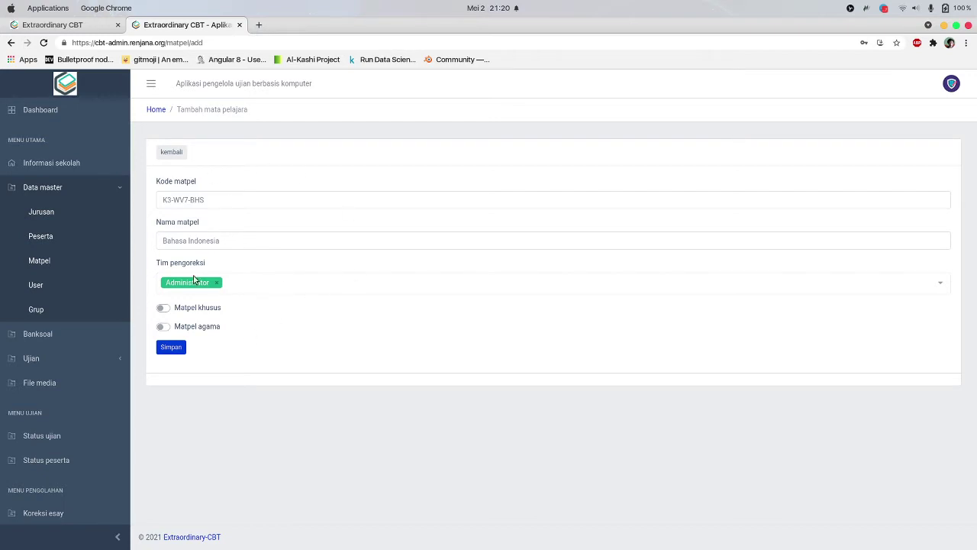
Try the religion-subject setting with Budha and Islam, turn it off, and save the subject
click(163, 326)
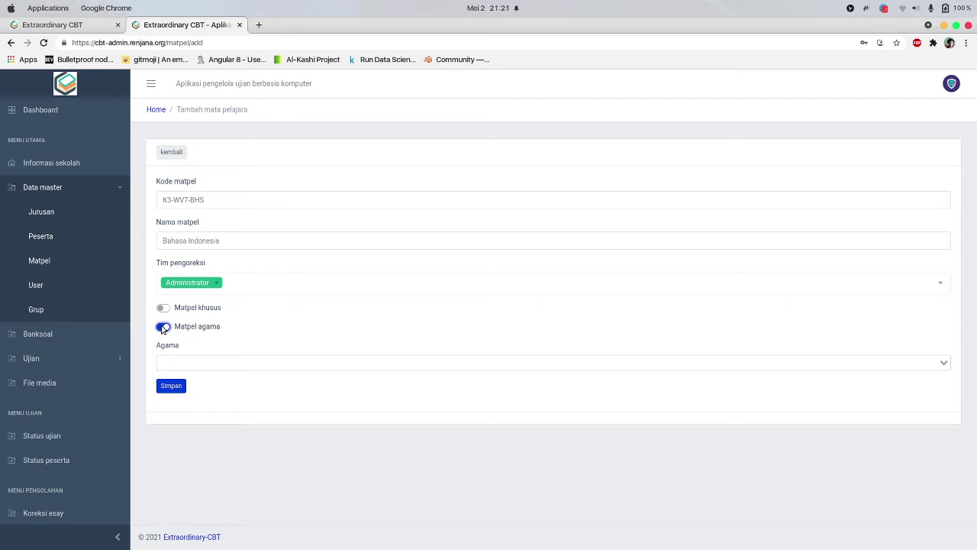
click(229, 364)
click(207, 435)
click(217, 364)
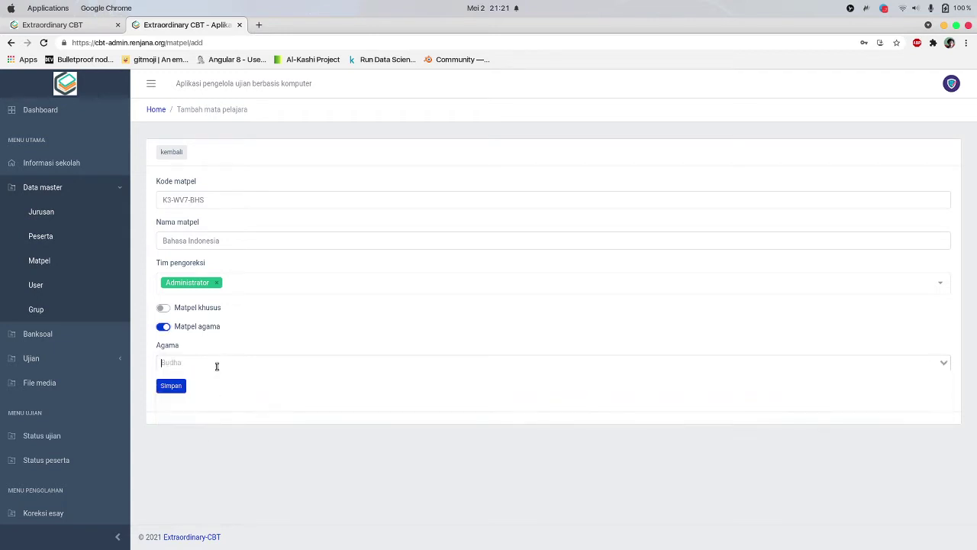
click(201, 379)
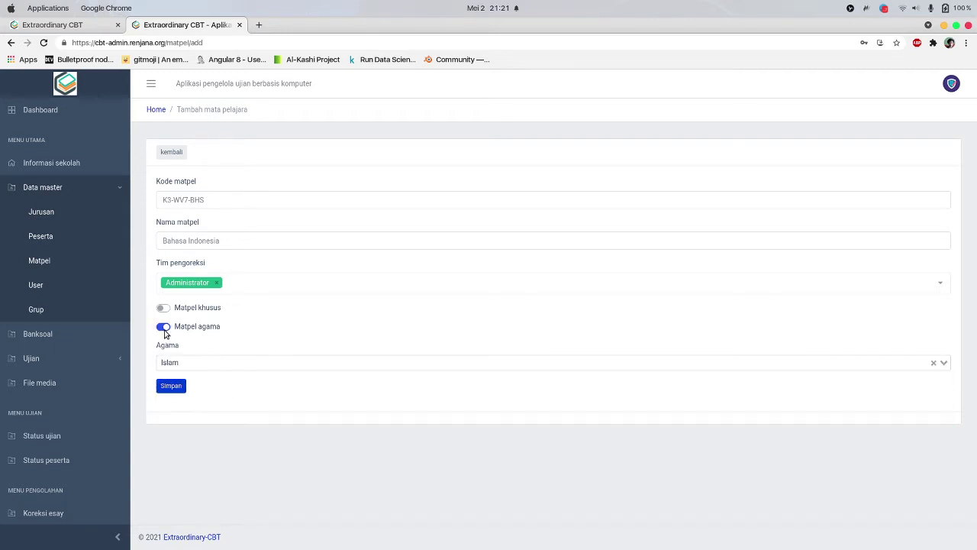
click(164, 327)
click(163, 327)
click(197, 364)
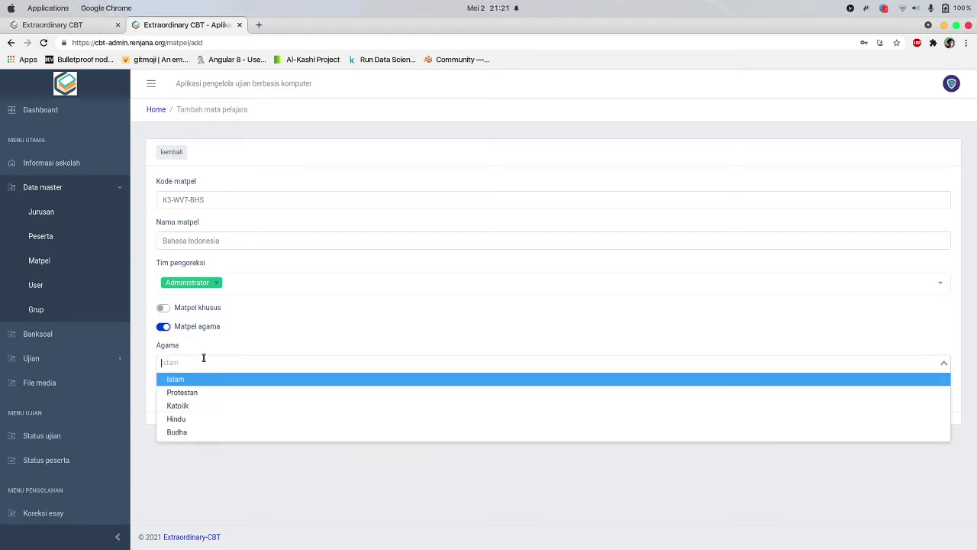
click(209, 347)
click(163, 327)
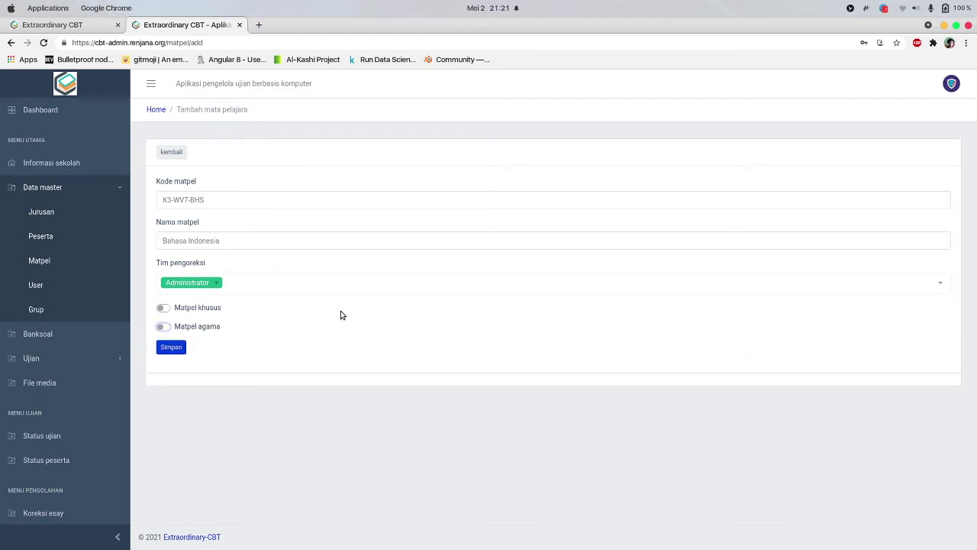
click(174, 350)
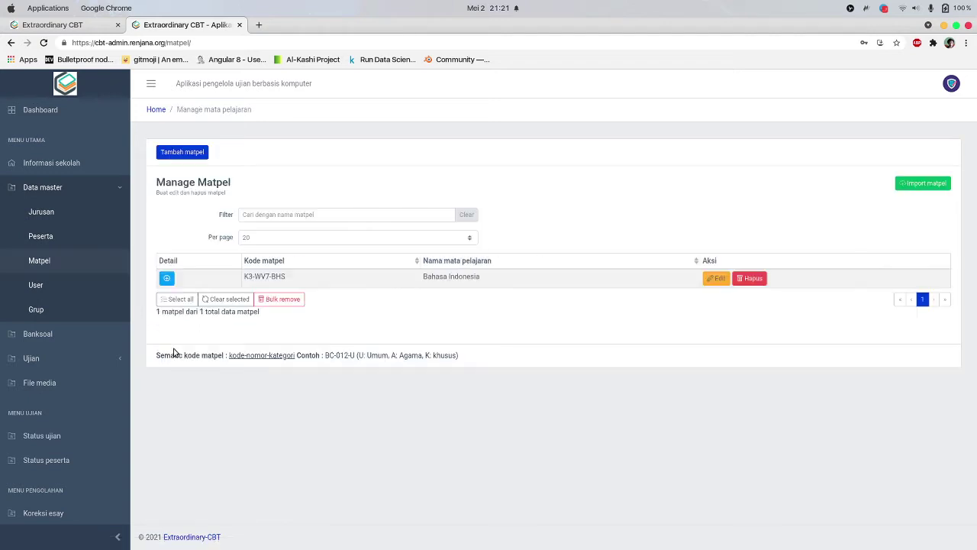
Edit Bahasa Indonesia: clear the Agama choice, switch Matpel agama off, and save it as umum
click(167, 279)
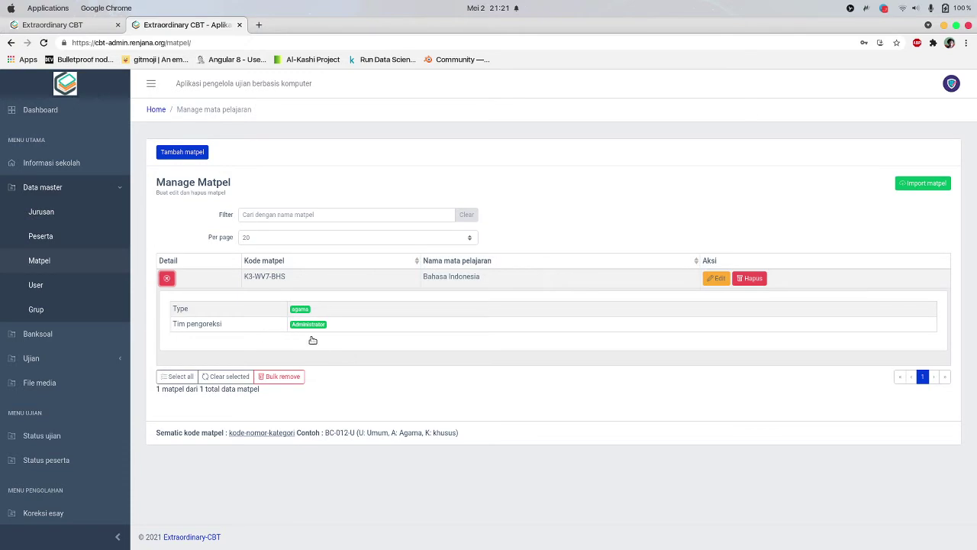
click(715, 278)
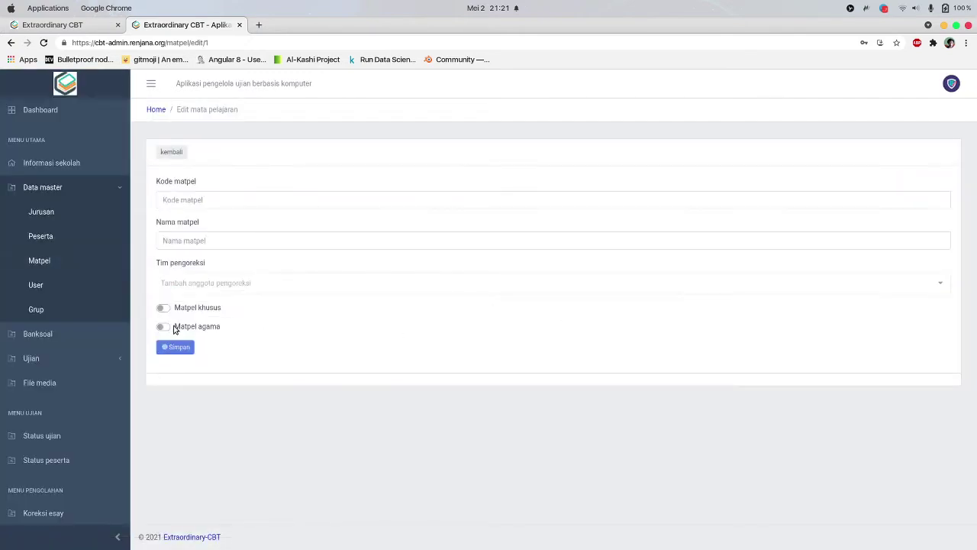
click(163, 327)
click(163, 327)
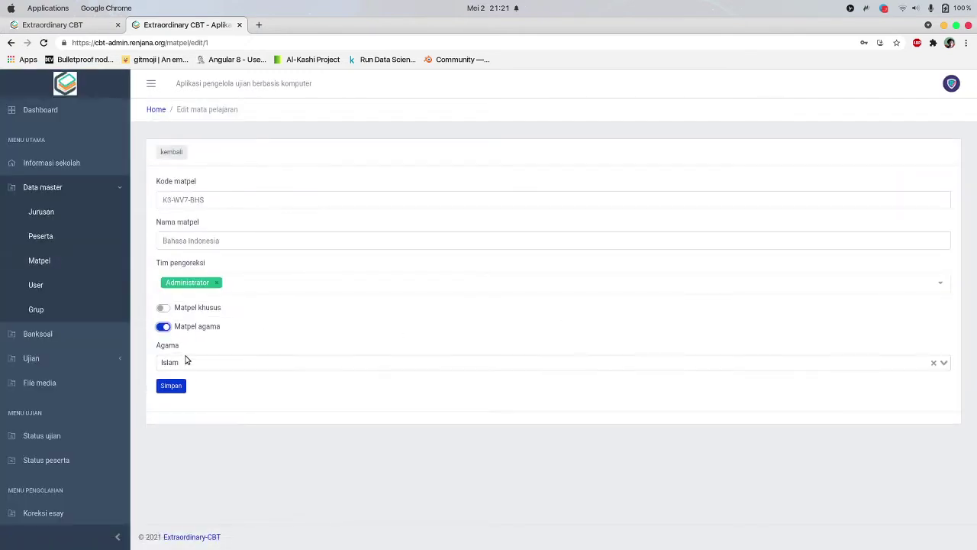
click(878, 364)
click(824, 359)
click(933, 363)
click(163, 327)
click(173, 349)
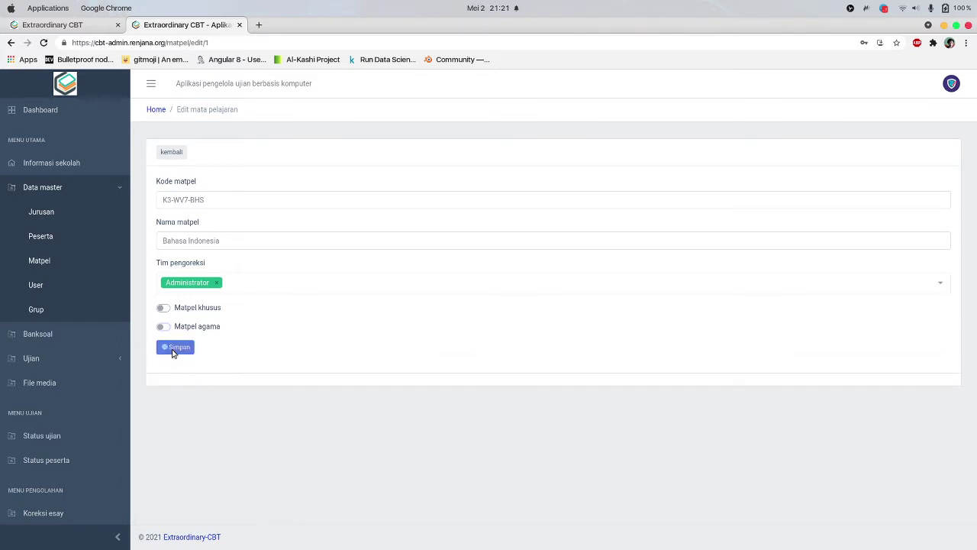
Confirm the subject now shows umum, glance at Import matpel, and return to the subject list
click(167, 278)
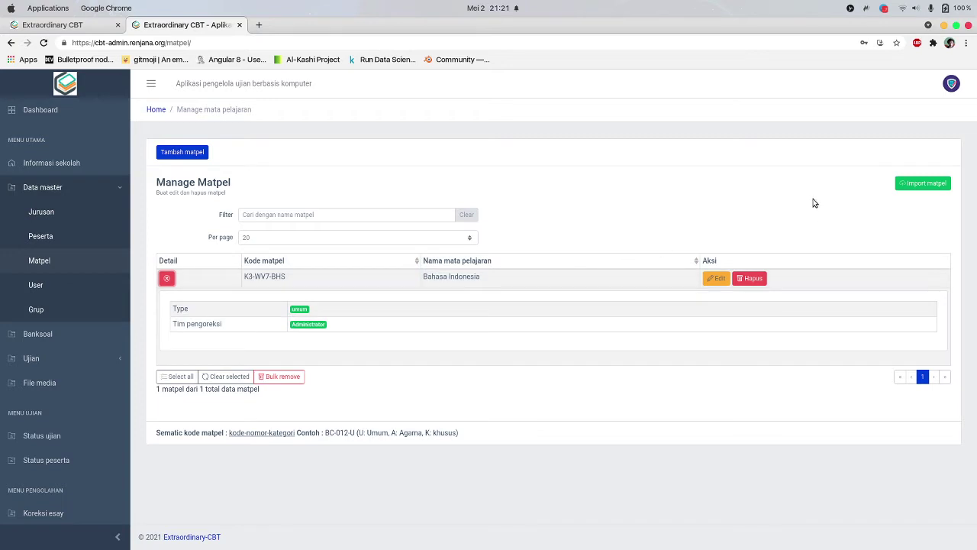
click(911, 183)
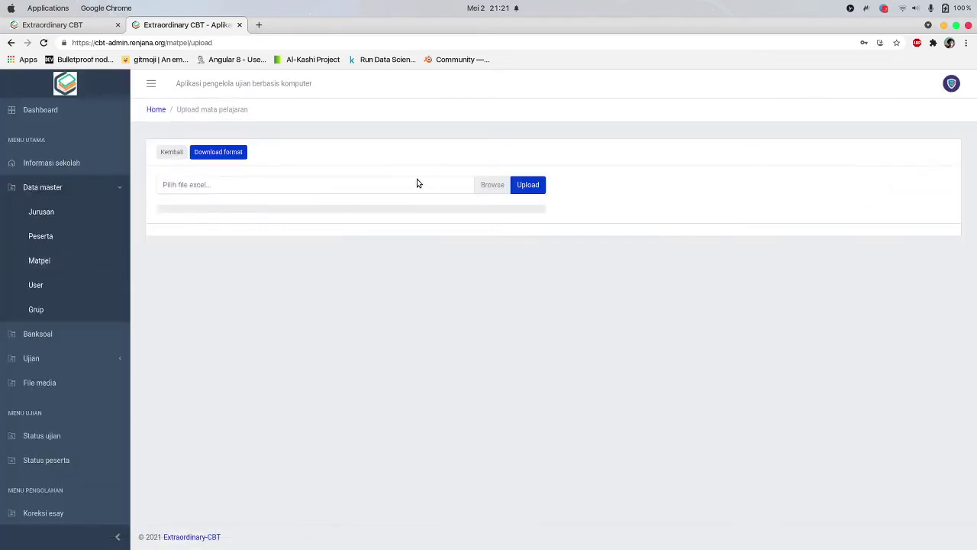
click(171, 153)
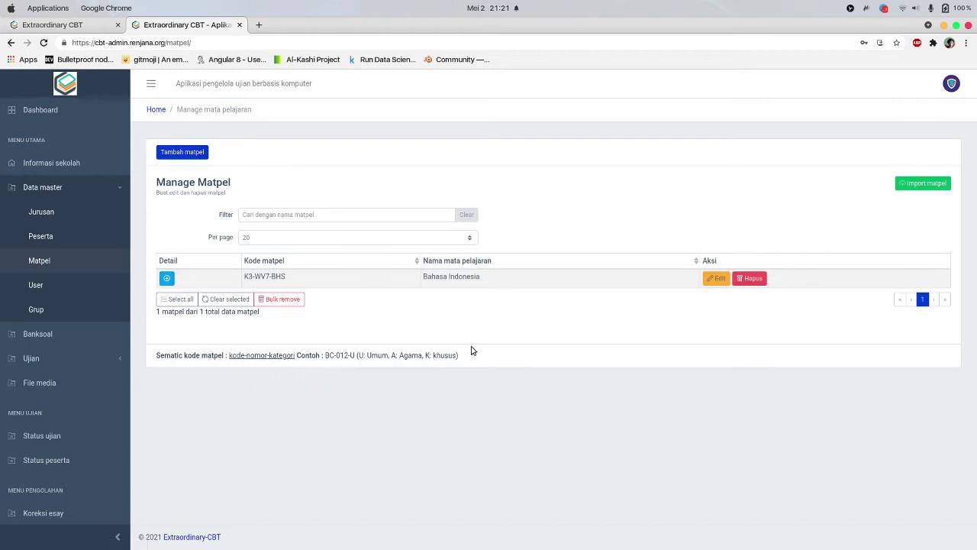
Add subject P7-8P0-MTK Matematika Teknik with Administrator as corrector, specific to Teknik Komputer
click(200, 154)
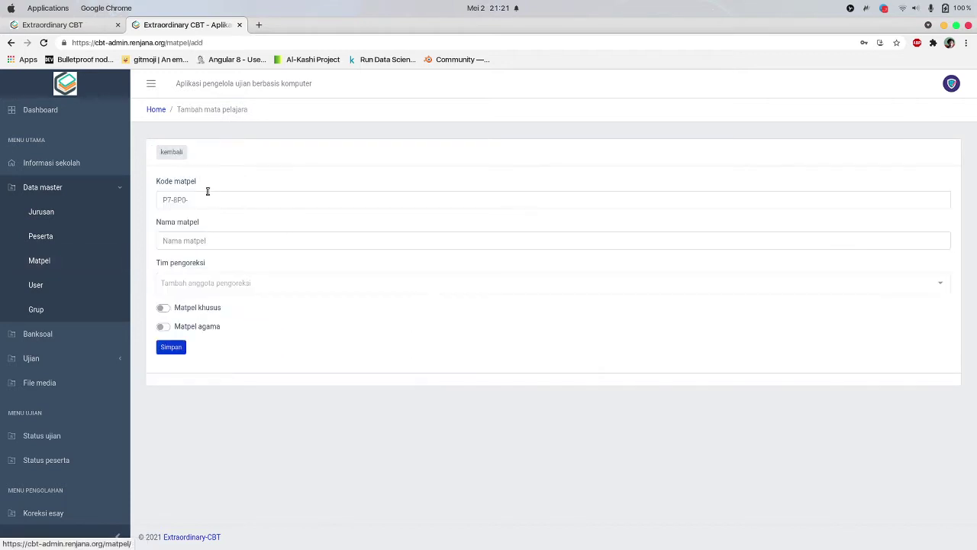
click(214, 205)
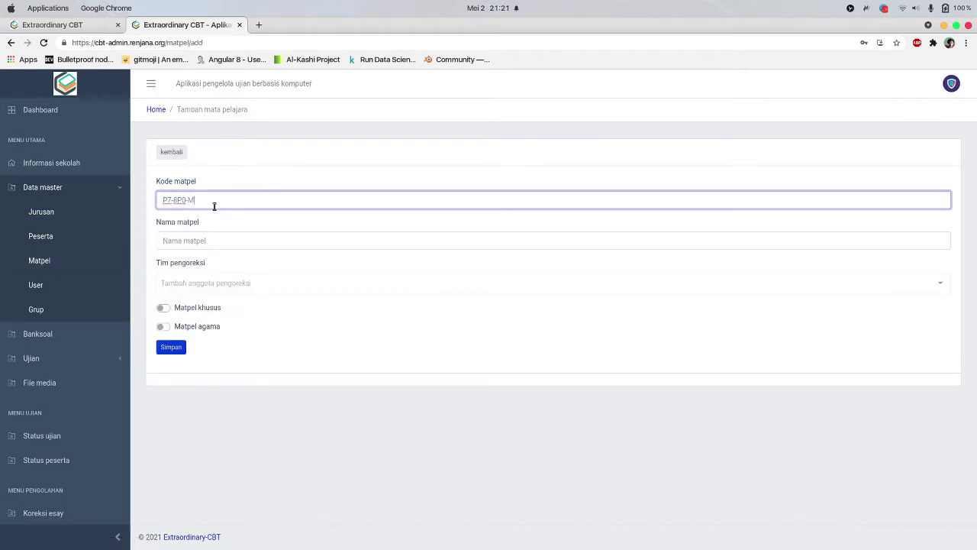
key(Tab)
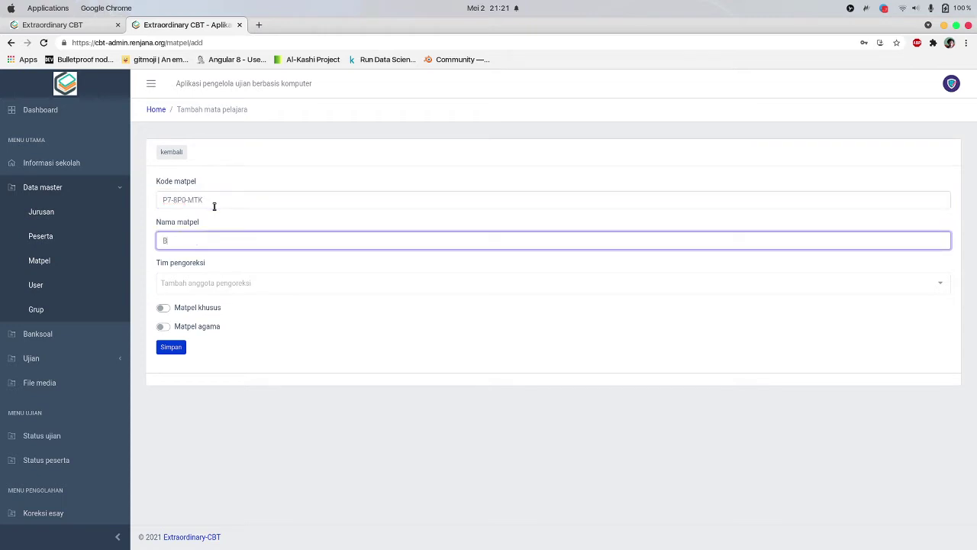
text(Matematika Teknik)
key(Tab)
key(Return)
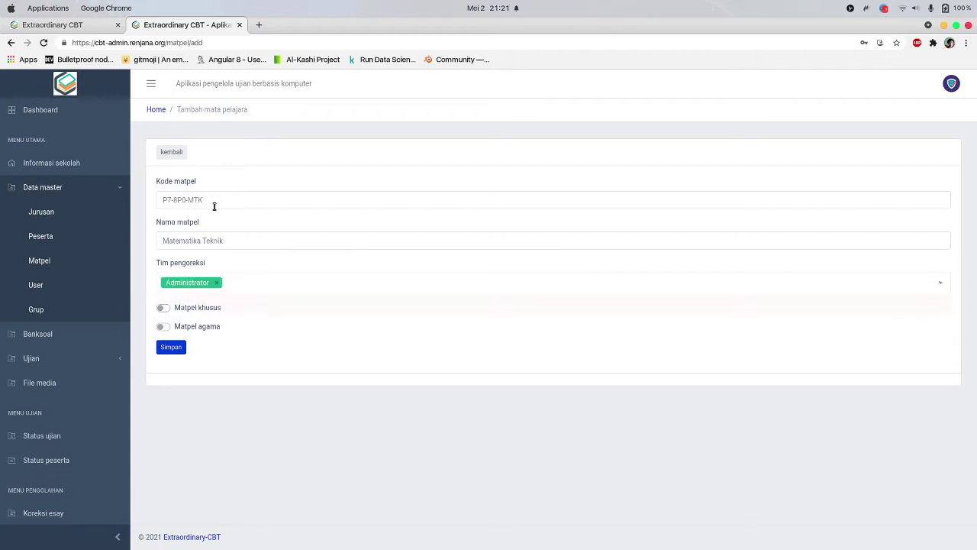
click(162, 308)
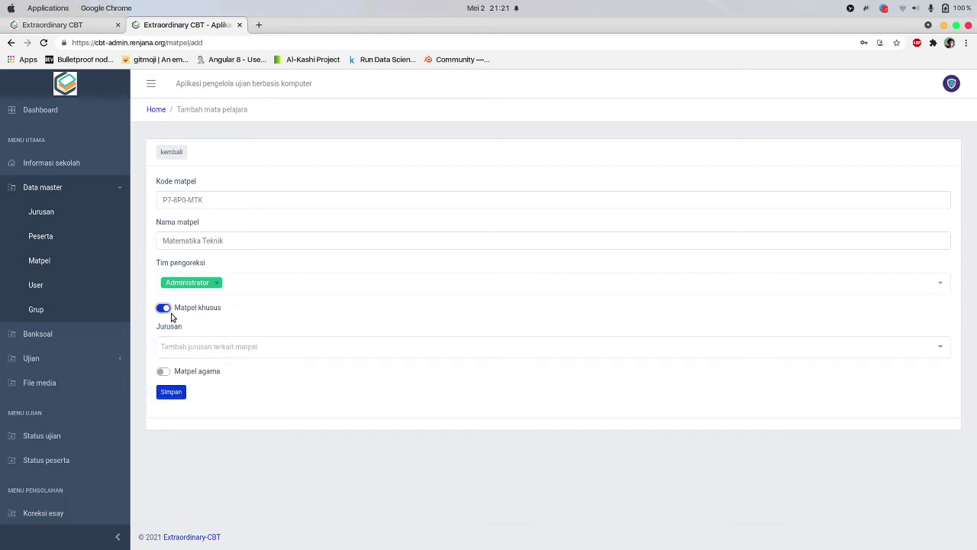
click(201, 345)
click(218, 365)
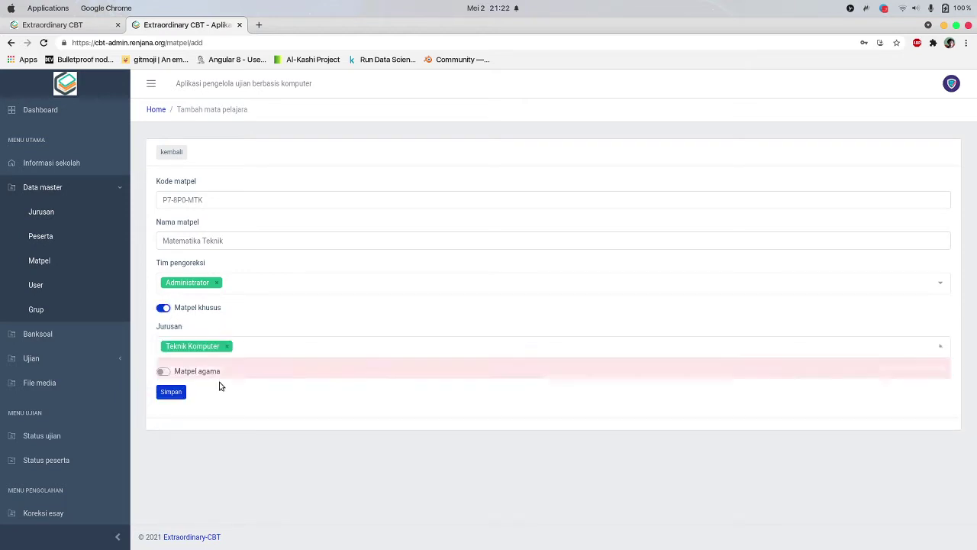
click(180, 393)
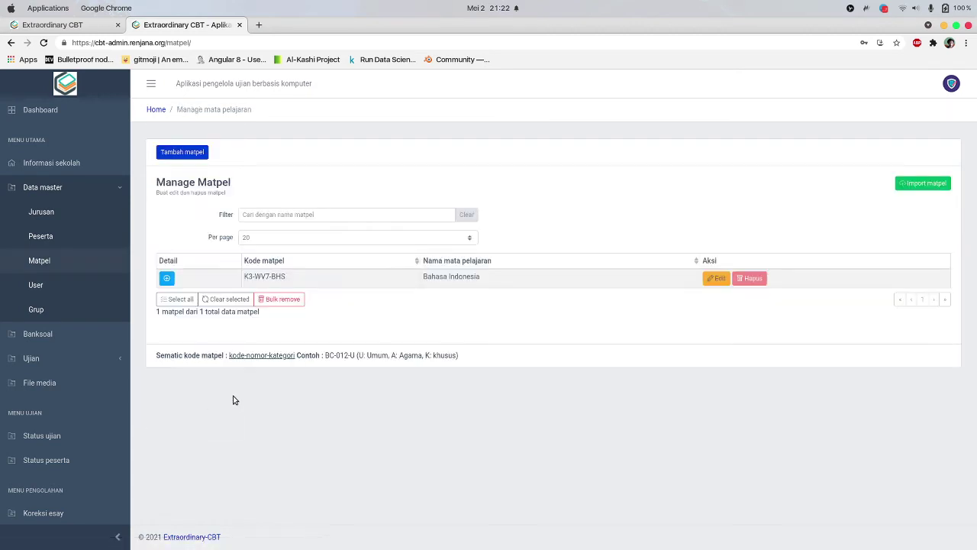
On the Jurusan page, add and save a new department named Perkantoran
click(43, 211)
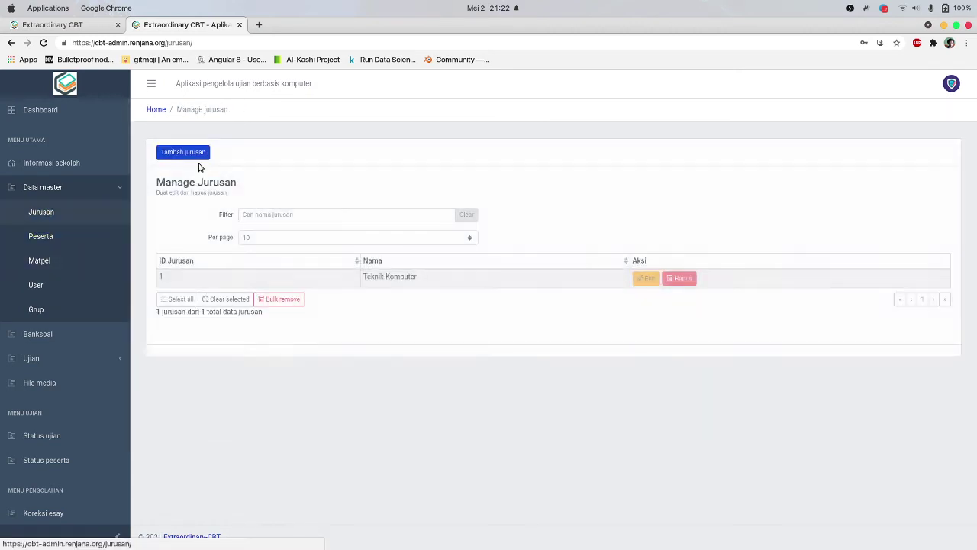
click(200, 152)
click(216, 199)
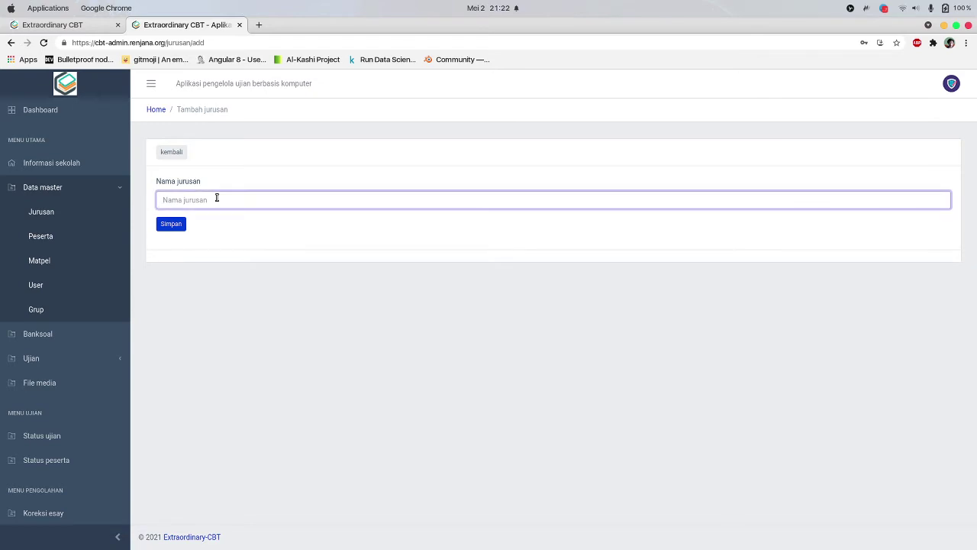
text(Perkantoran)
click(179, 225)
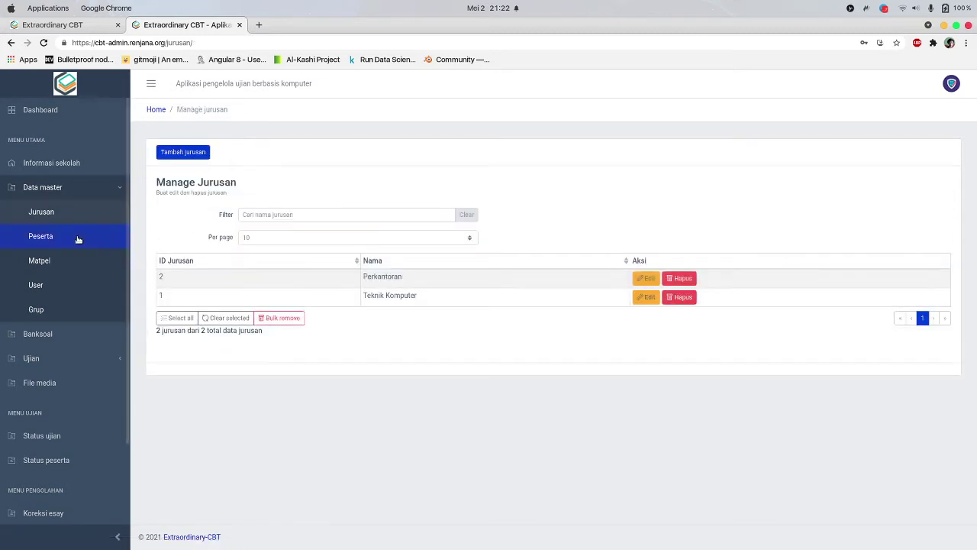
Start a new subject with code 5C-H3O-MTK, name Matematika Bisnis, and Administrator as corrector
click(55, 261)
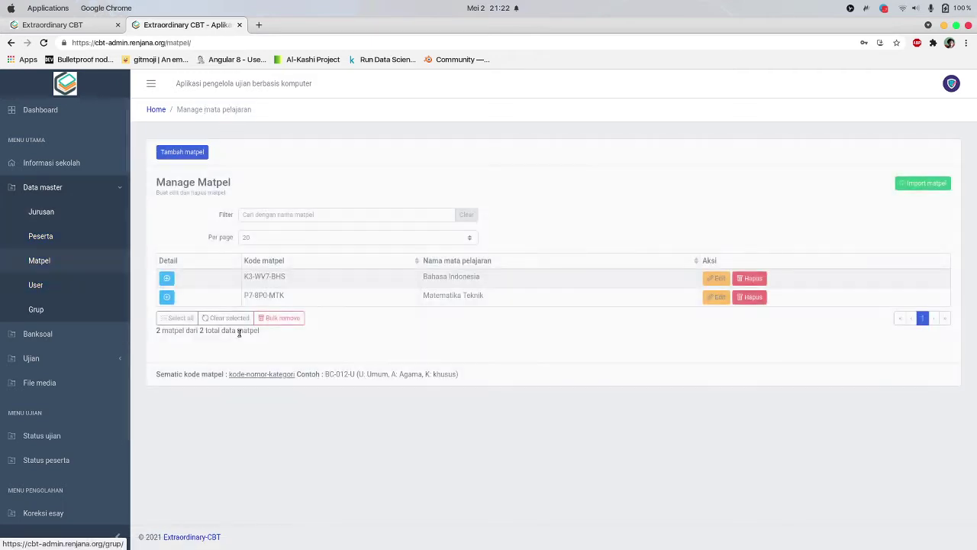
click(183, 152)
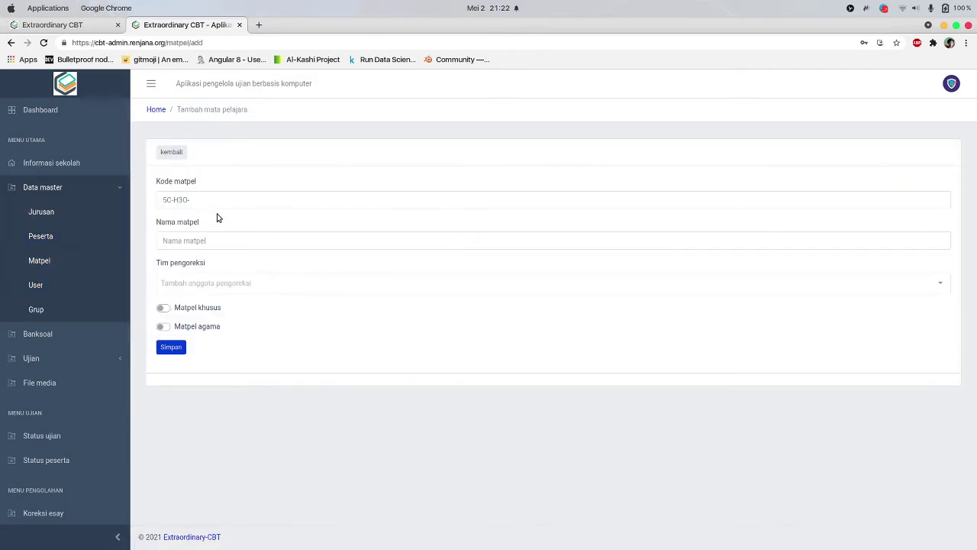
click(234, 198)
text(MTK)
key(Tab)
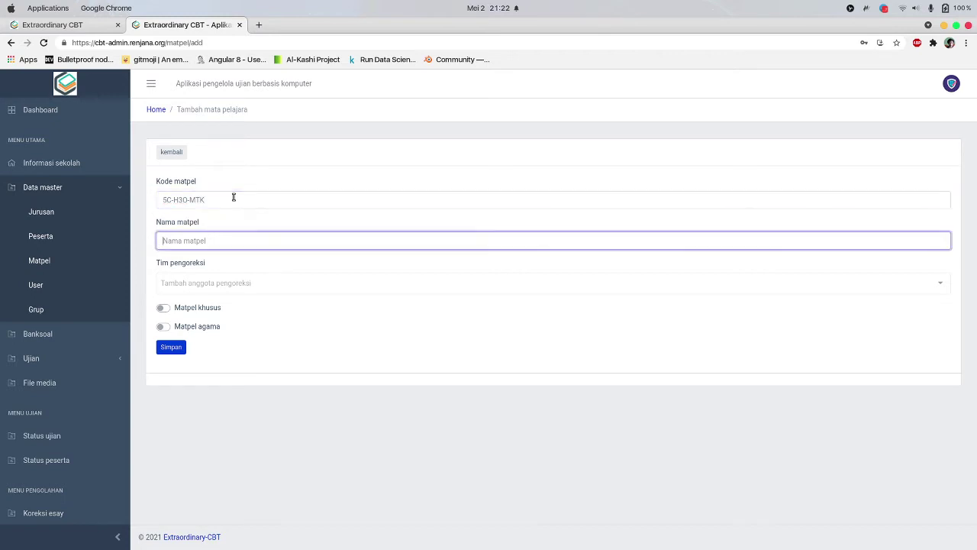
text(Matematika Bisnisni)
key(Tab)
key(Return)
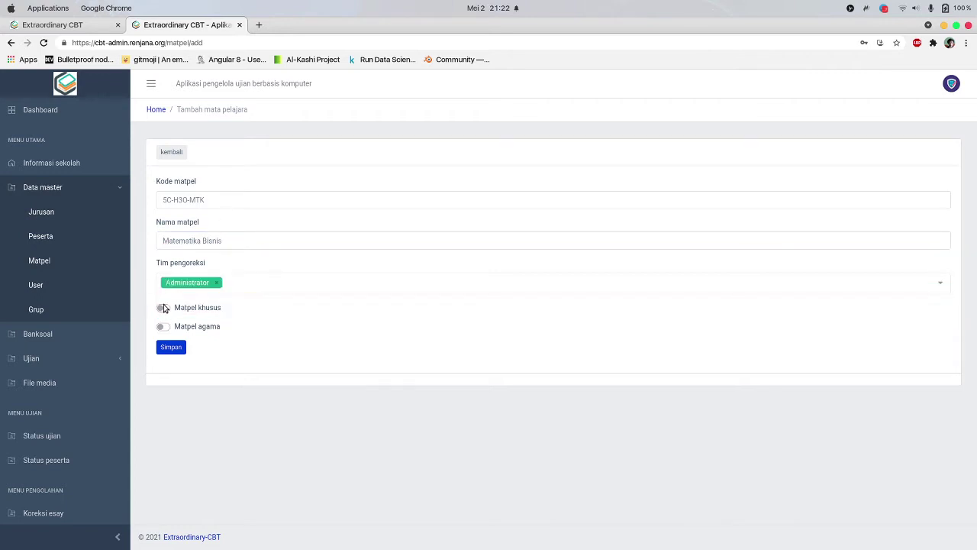
Mark it as a special subject for the Perkantoran major only, and save
click(164, 307)
click(202, 345)
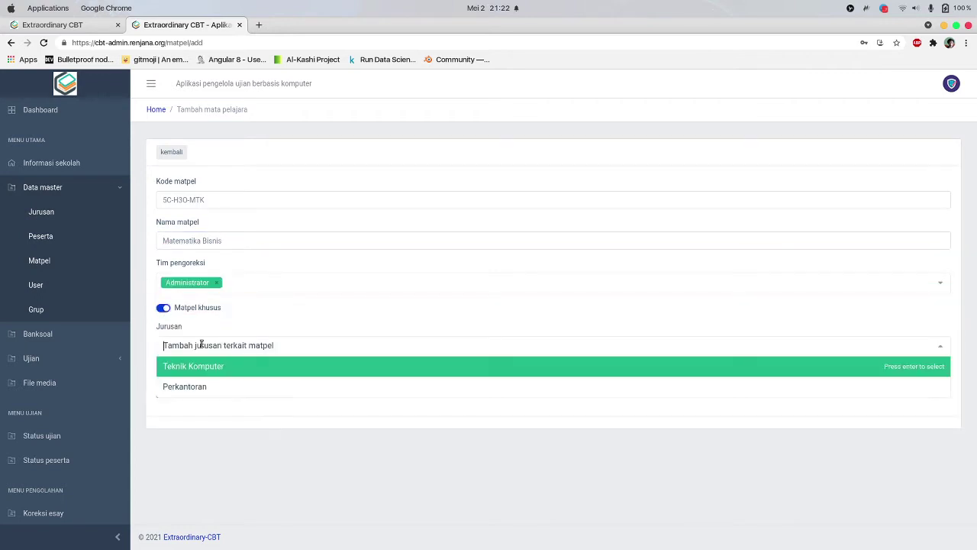
click(202, 391)
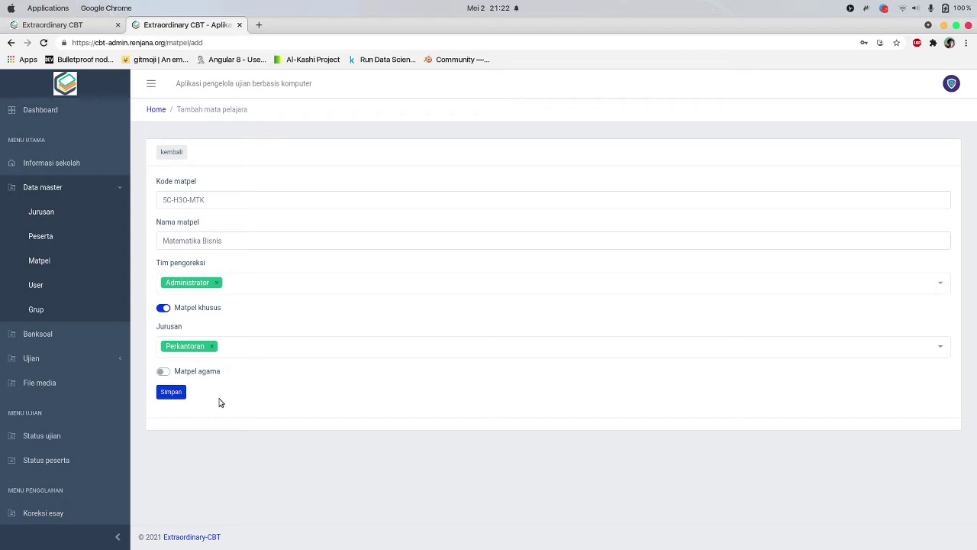
click(239, 351)
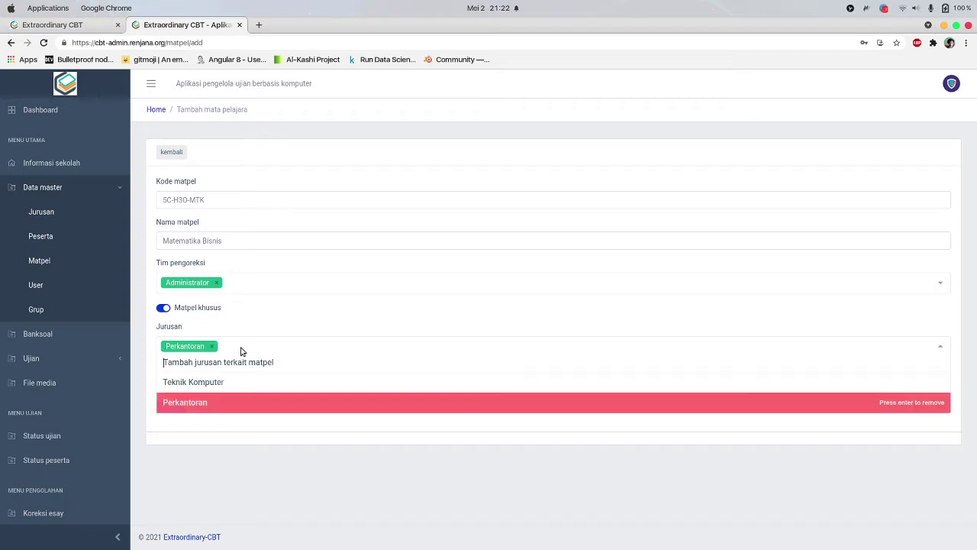
click(260, 383)
click(287, 348)
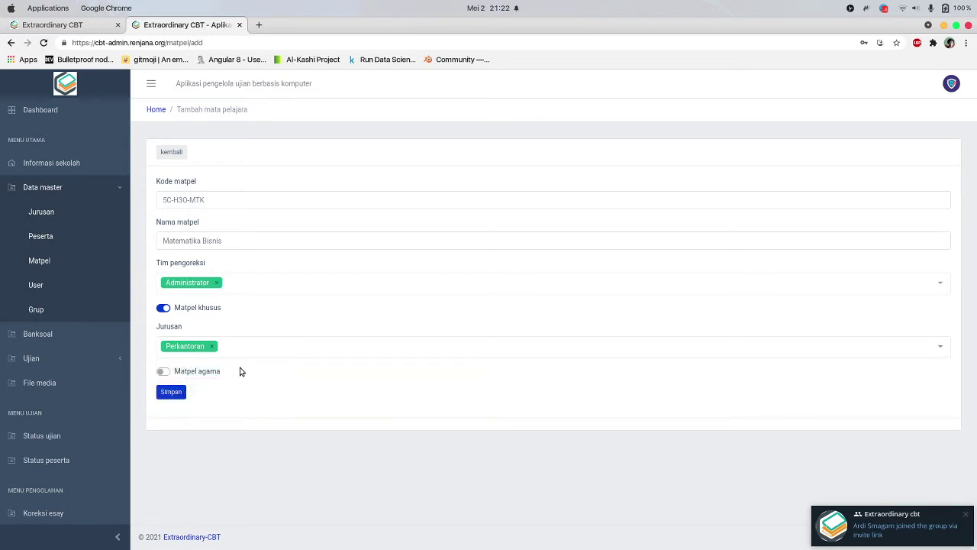
click(172, 394)
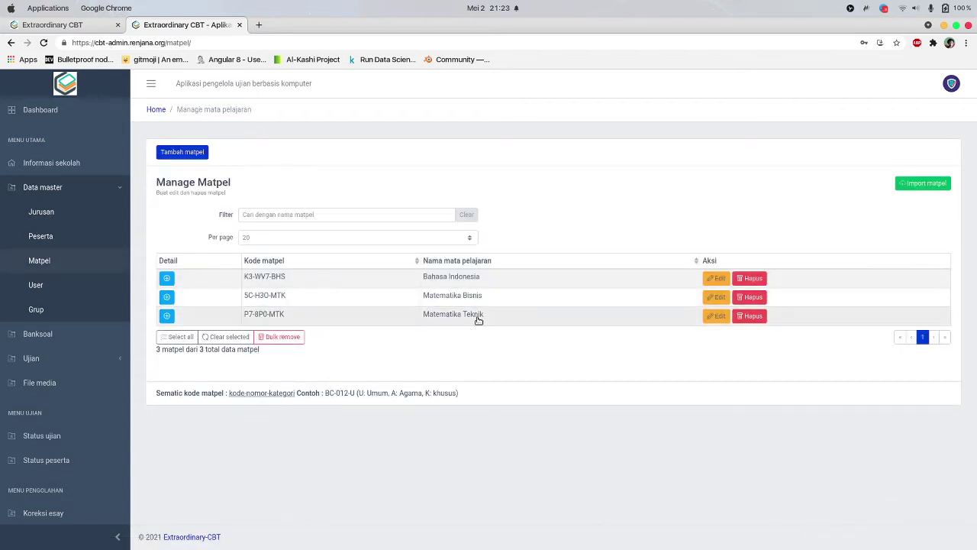
Expand the Matematika Bisnis, Matematika Teknik and Bahasa Indonesia rows to review them, then go to User
click(166, 296)
click(167, 394)
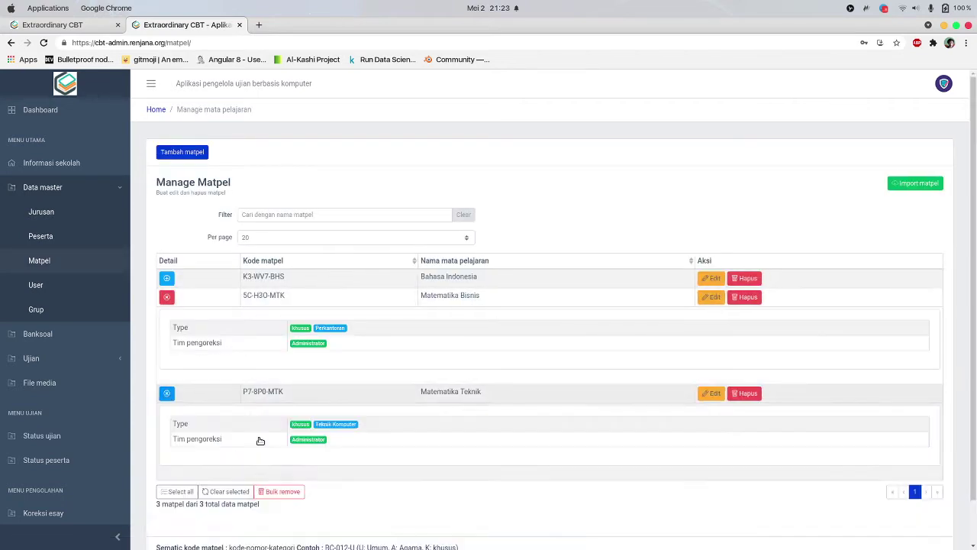
scroll(369, 401, down, 2)
click(168, 231)
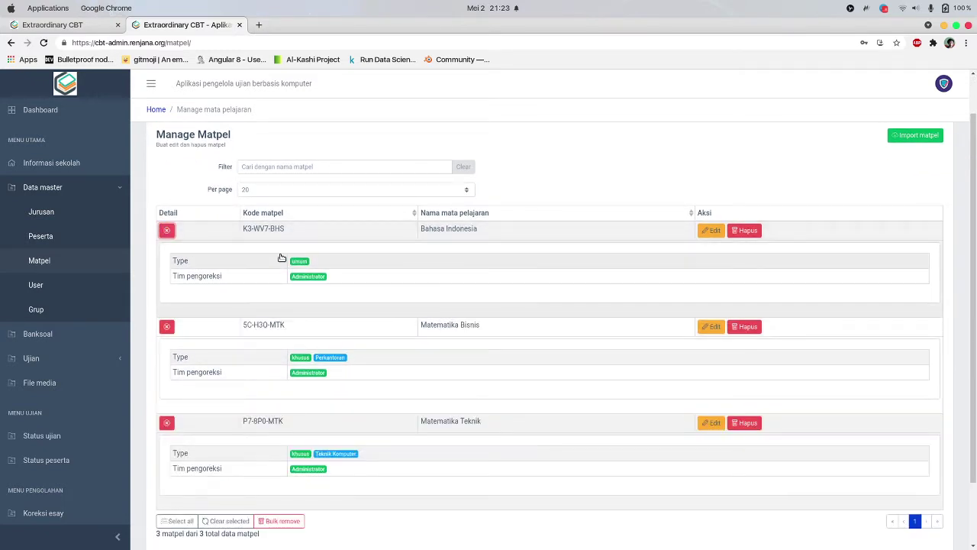
scroll(323, 271, up, 2)
scroll(368, 231, down, 1)
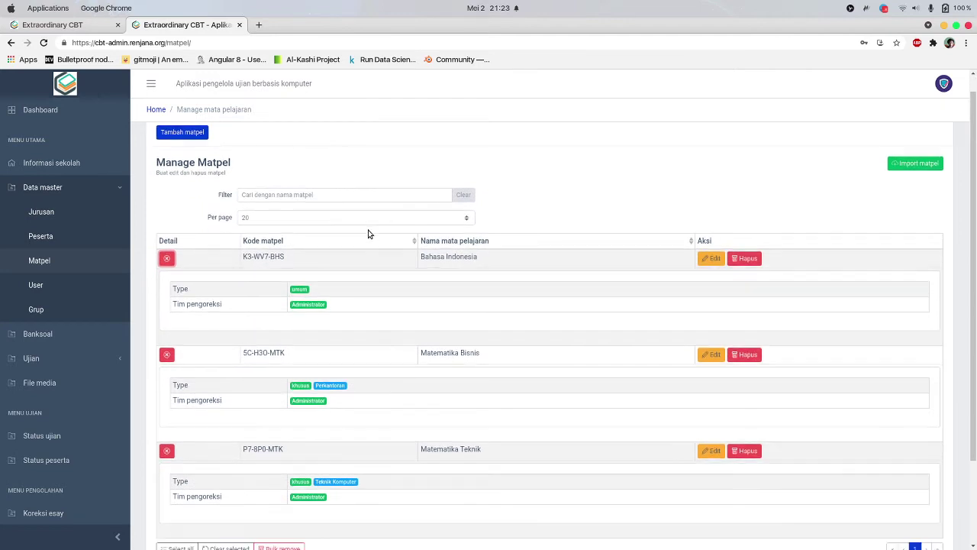
scroll(373, 235, up, 1)
click(71, 291)
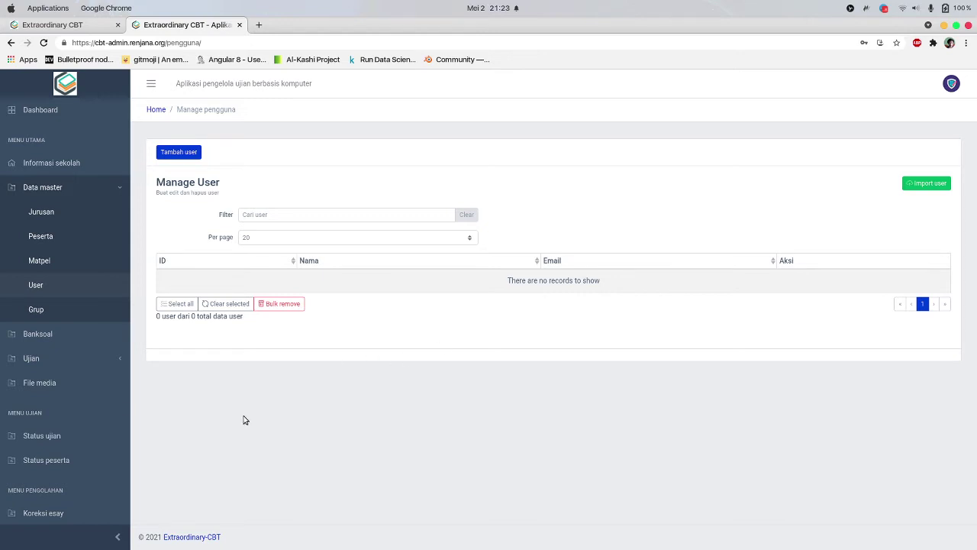
Start a new user and fill in the person's name, e-mail address and password
scroll(69, 412, down, 3)
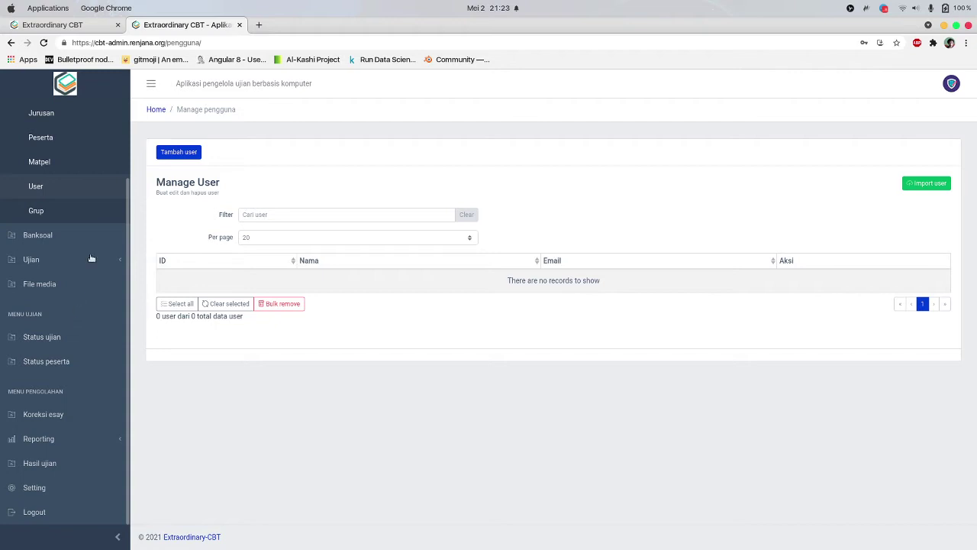
scroll(73, 296, up, 1)
scroll(73, 294, up, 3)
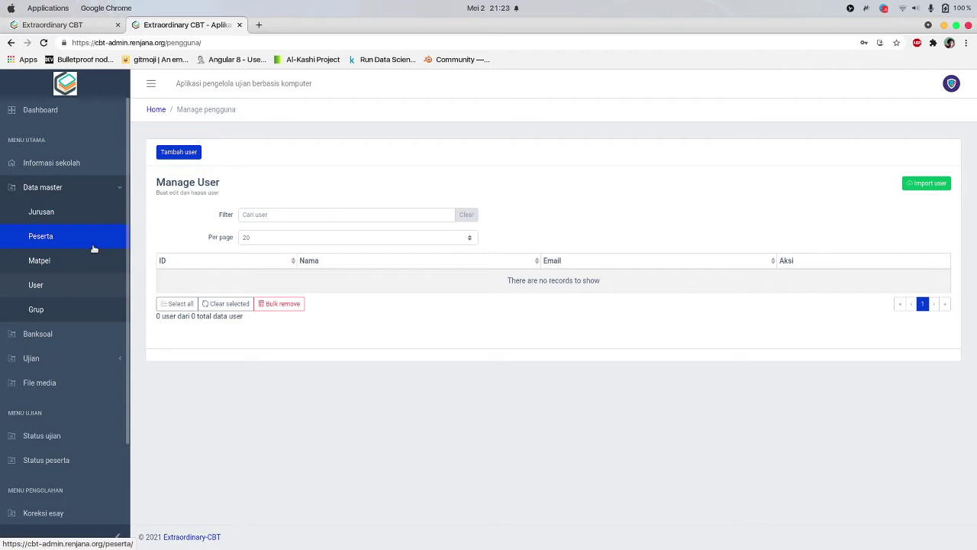
click(179, 152)
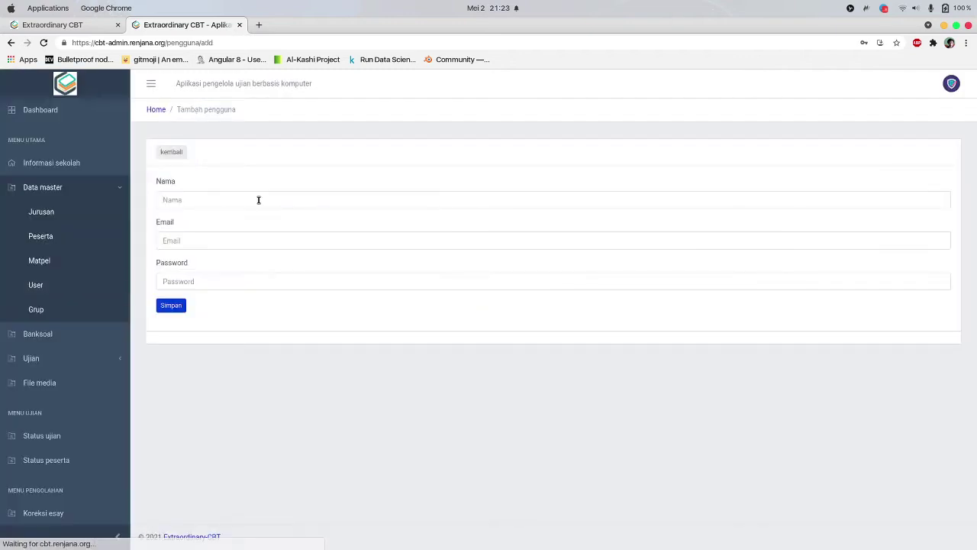
click(273, 198)
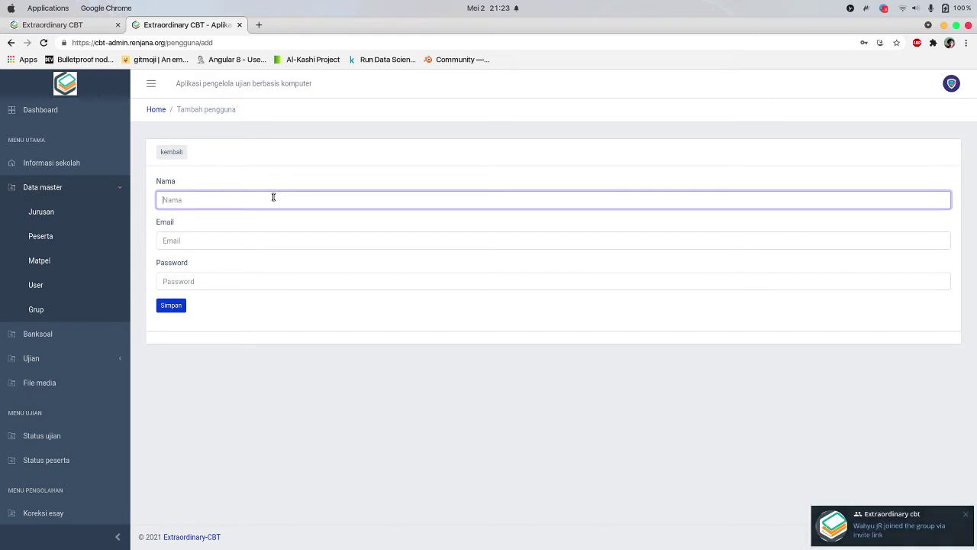
text(Clara)
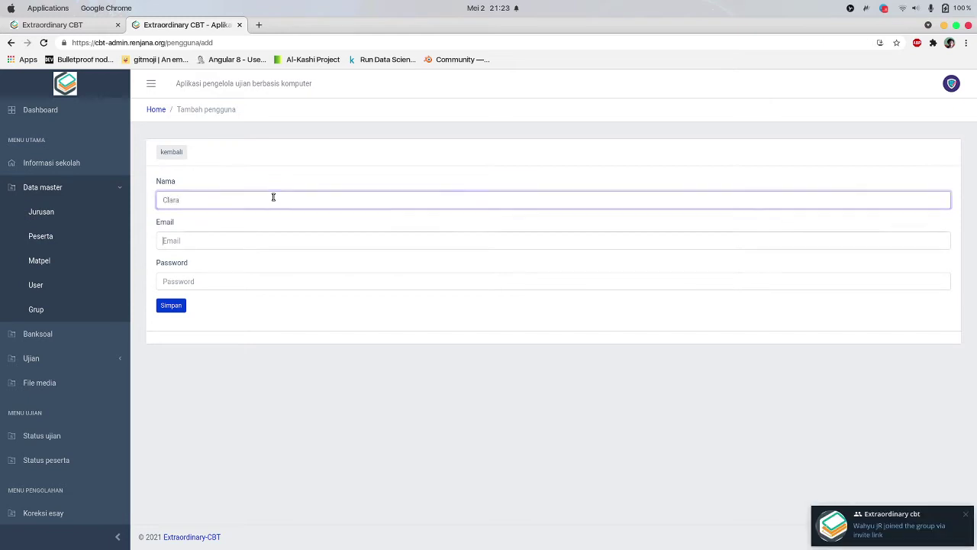
key(Tab)
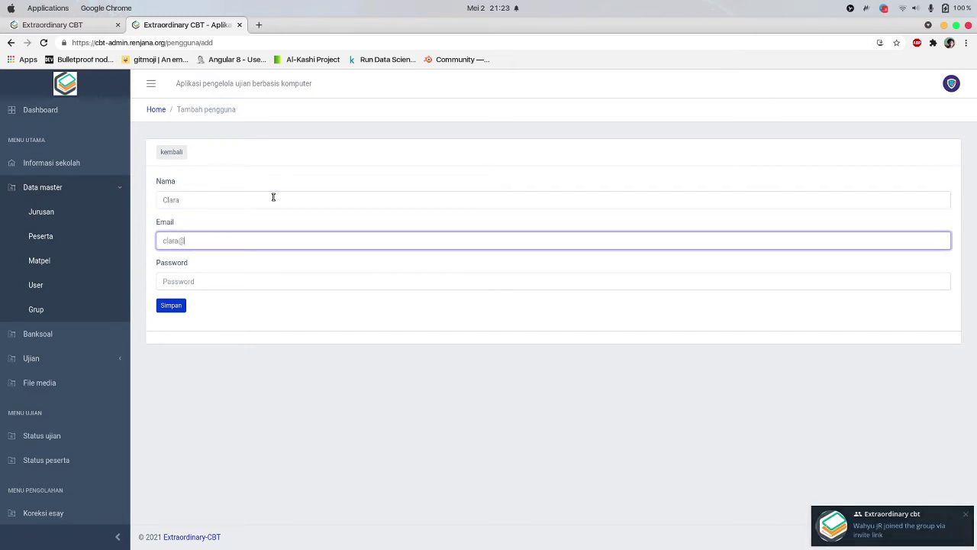
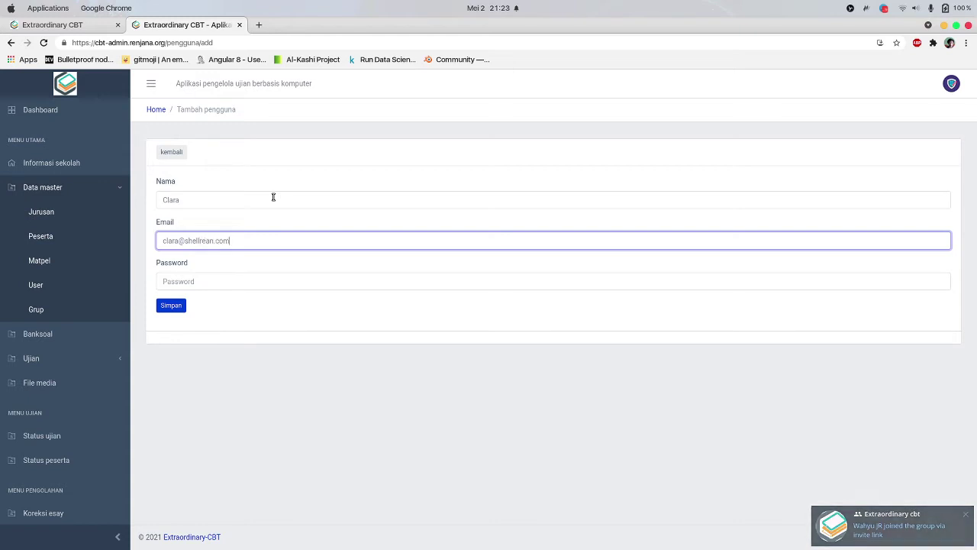
key(Tab)
text(pas)
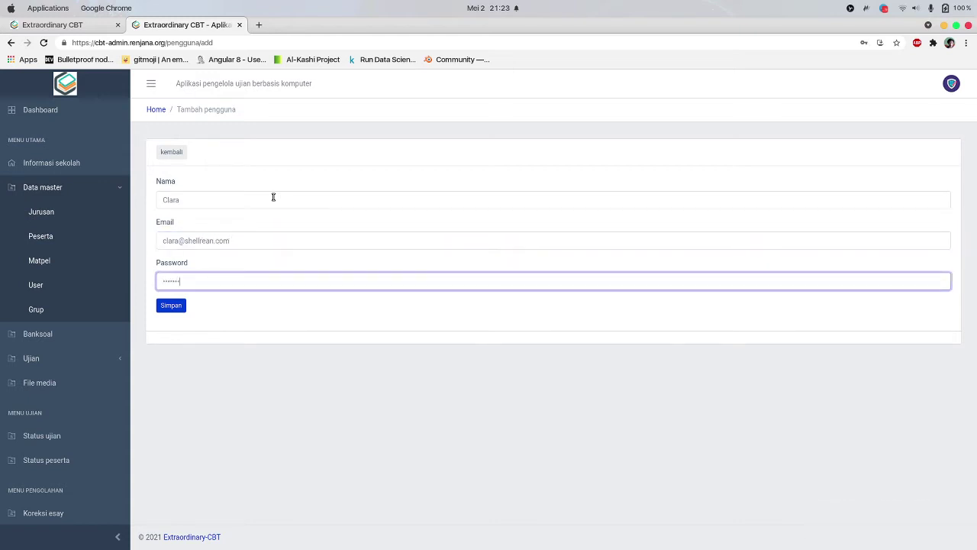
key(BackSpace)
key(BackSpace)
key(BackSpace)
text(pa)
Save the new user, dismiss the browser's password prompt, and go to the Grup page
click(171, 309)
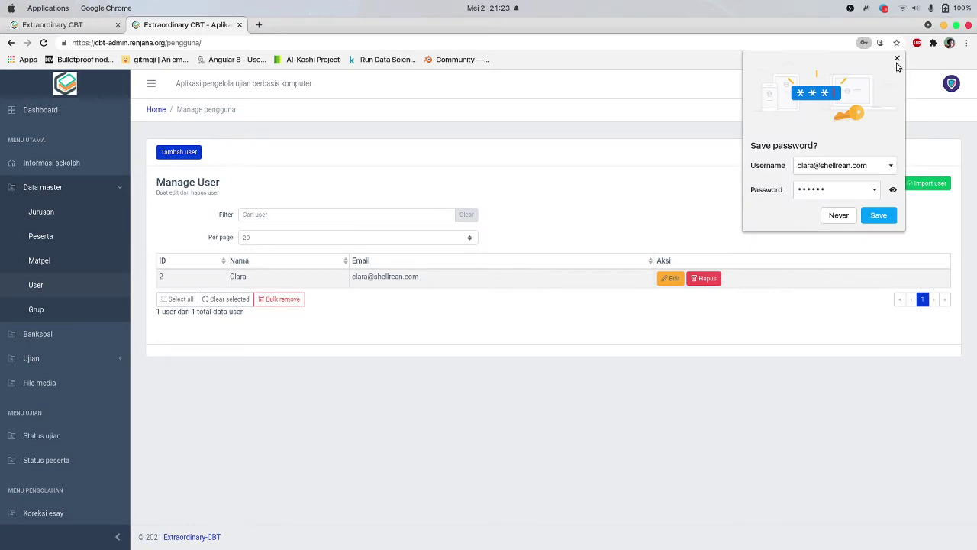
click(897, 64)
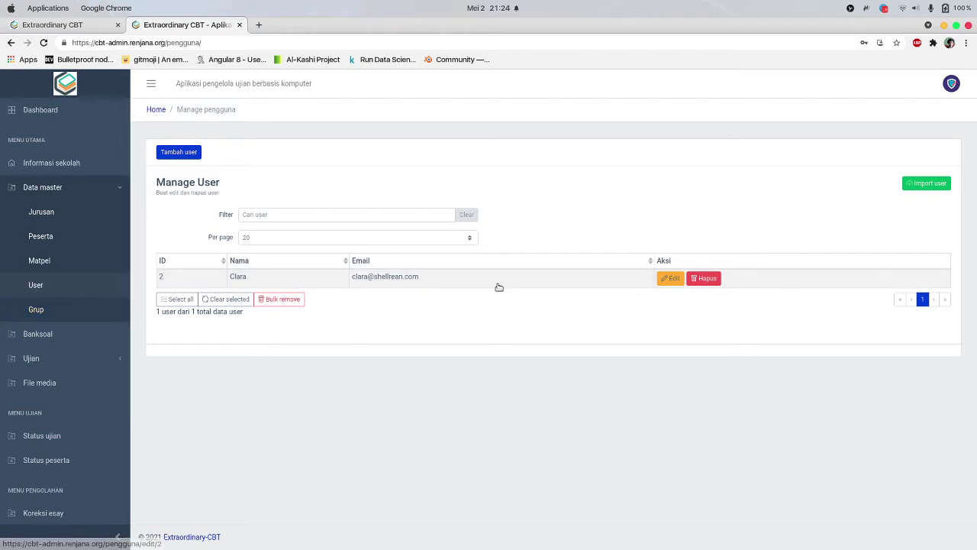
click(33, 318)
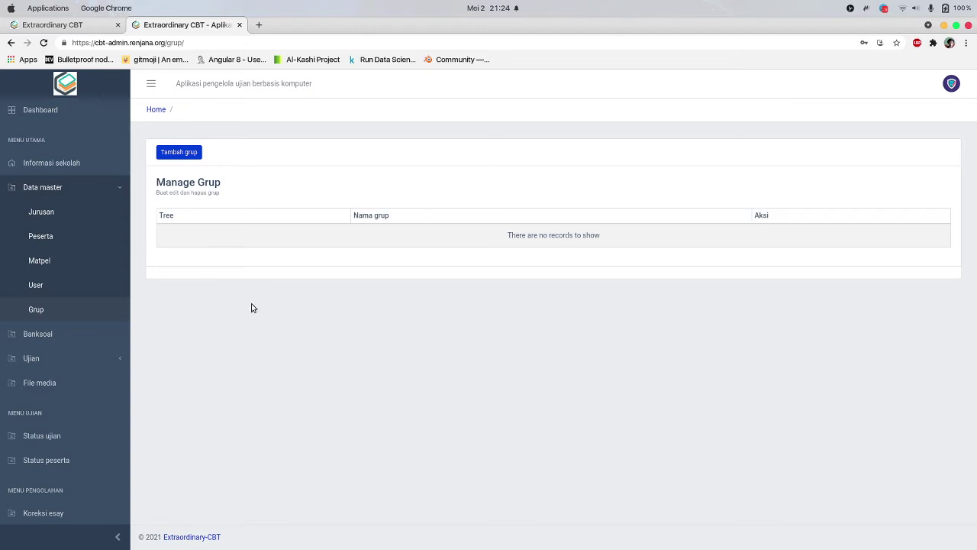
Create top-level groups X and XI, each with no parent group
click(188, 152)
click(462, 144)
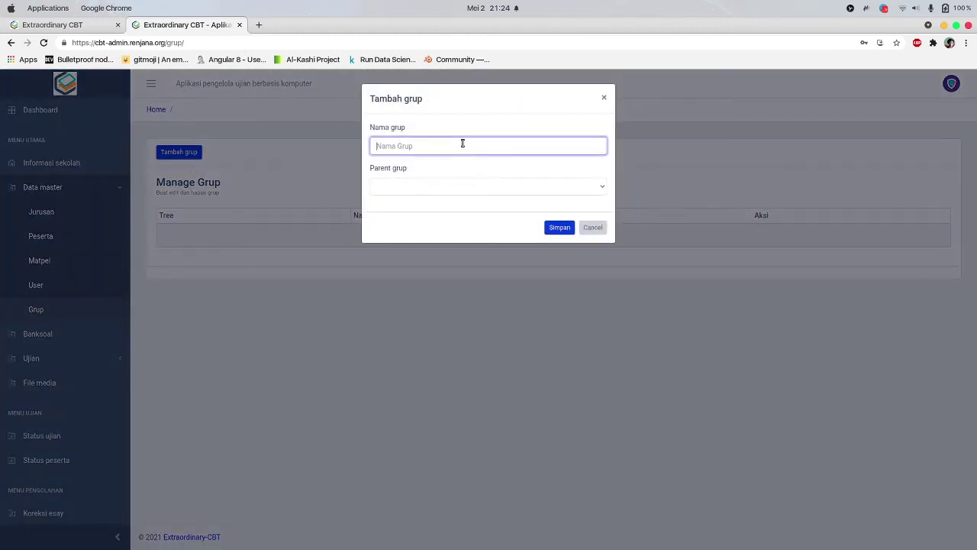
text(X)
click(432, 191)
click(432, 202)
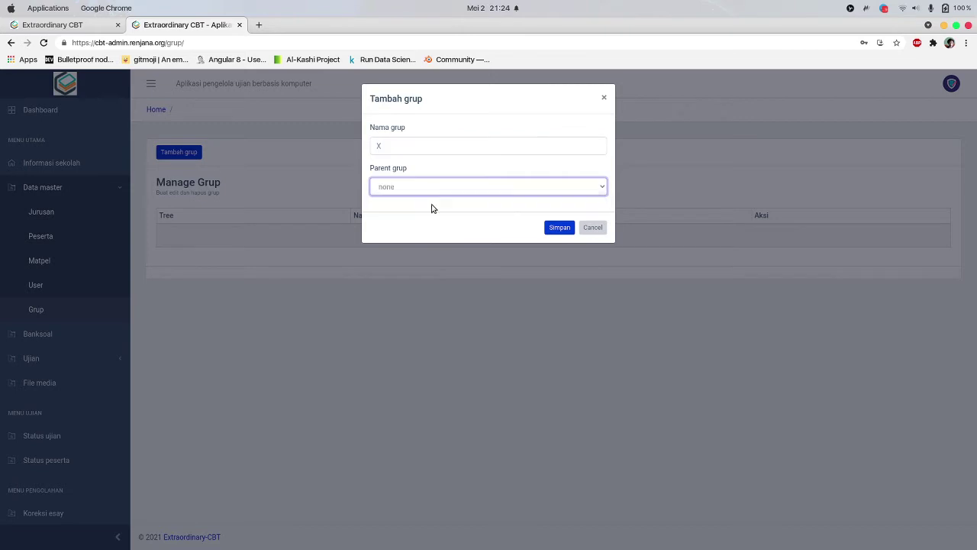
click(556, 229)
click(194, 156)
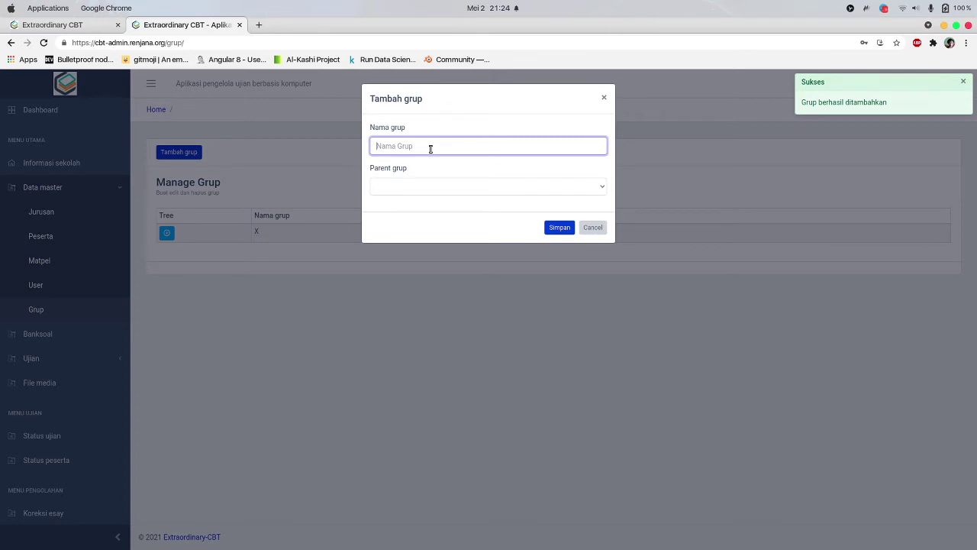
text(X)
click(436, 189)
click(430, 200)
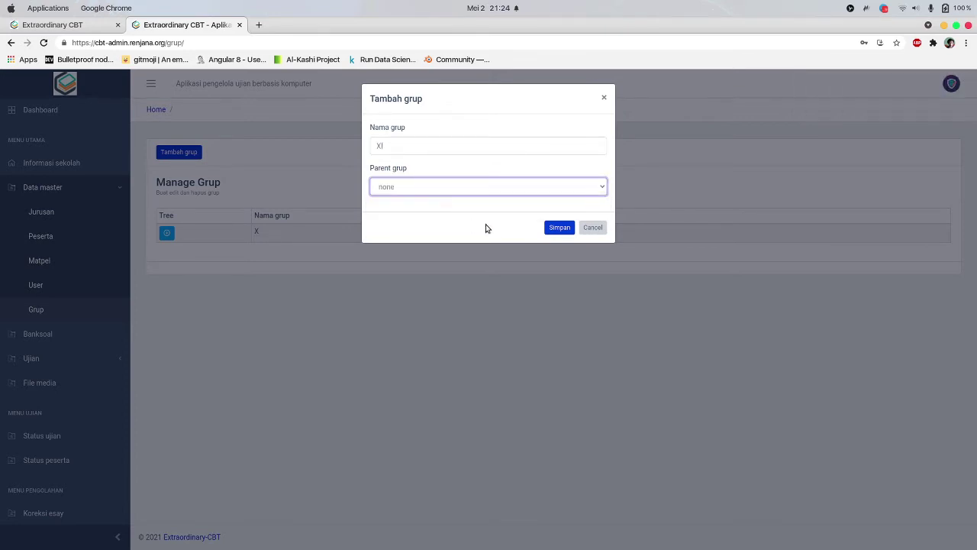
click(554, 228)
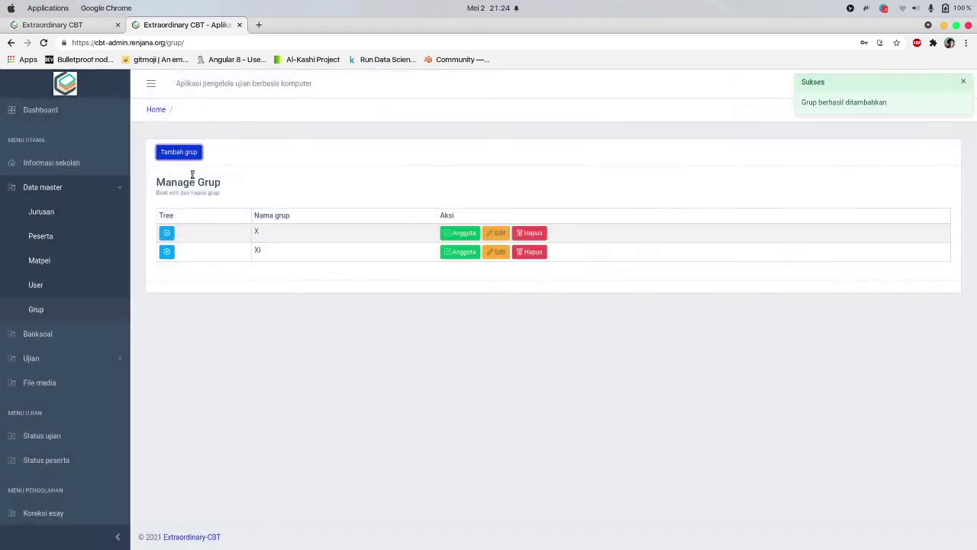
Create top-level group XII, then open and close group X's member list
click(189, 156)
click(416, 145)
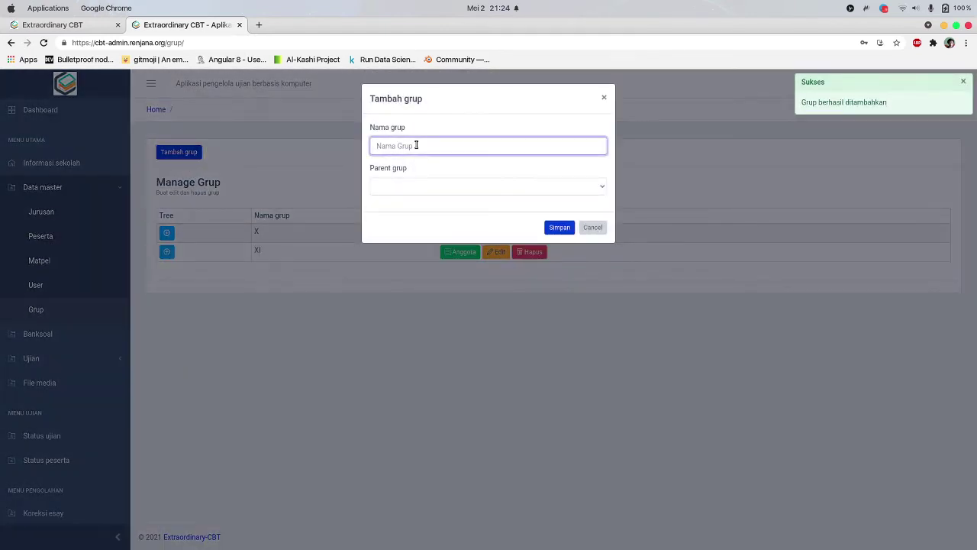
text(XII)
click(406, 187)
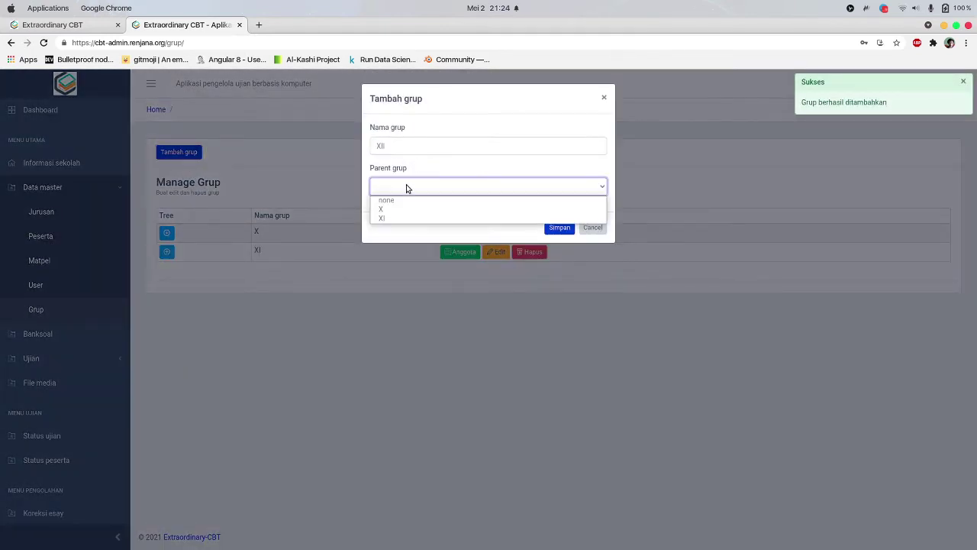
click(407, 200)
click(557, 229)
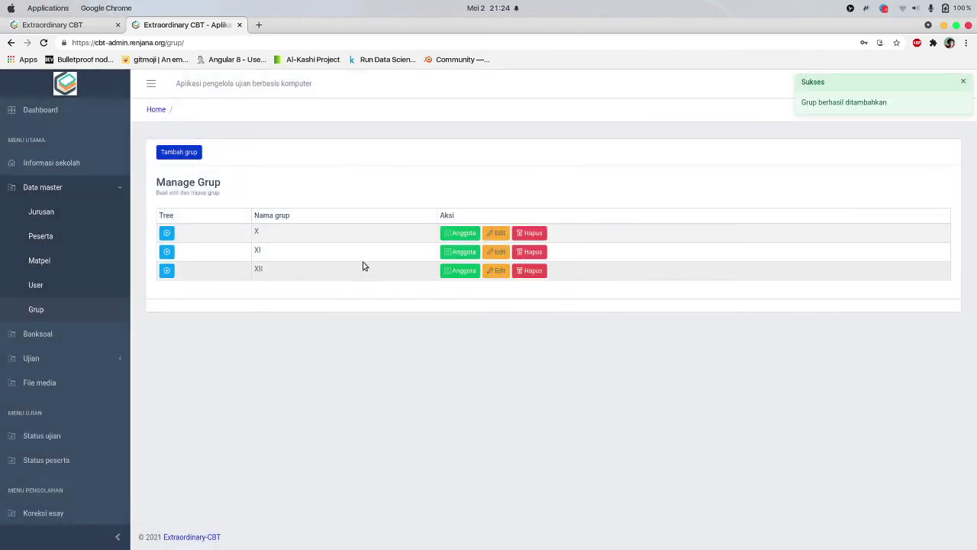
click(460, 233)
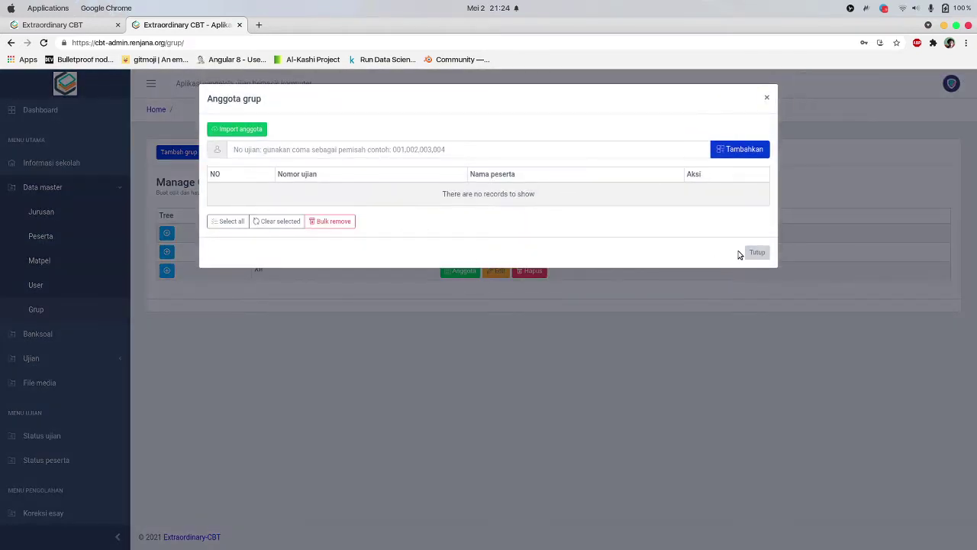
click(754, 252)
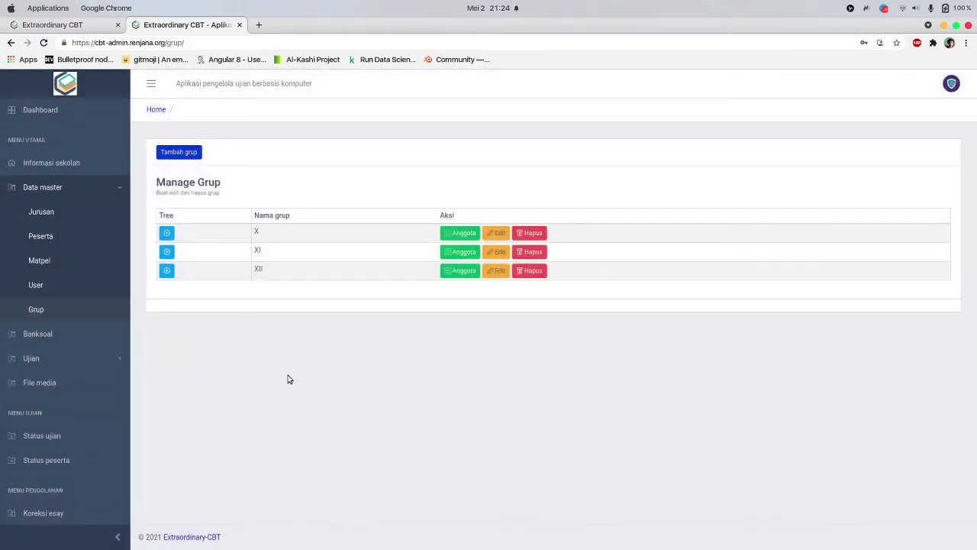
Create group XI - TKJ with X as its parent group
click(168, 232)
click(168, 232)
click(187, 152)
click(482, 145)
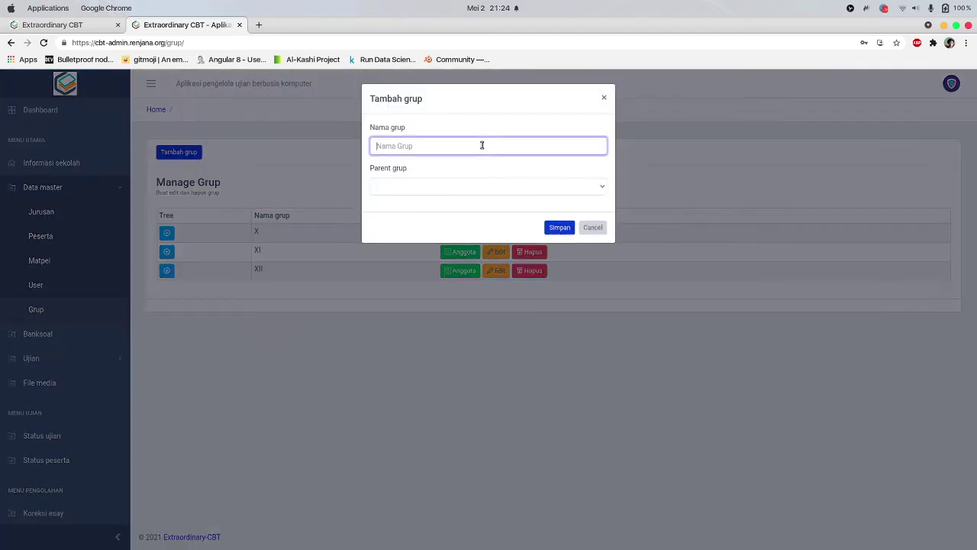
text(XI - TKJ)
click(432, 186)
click(414, 210)
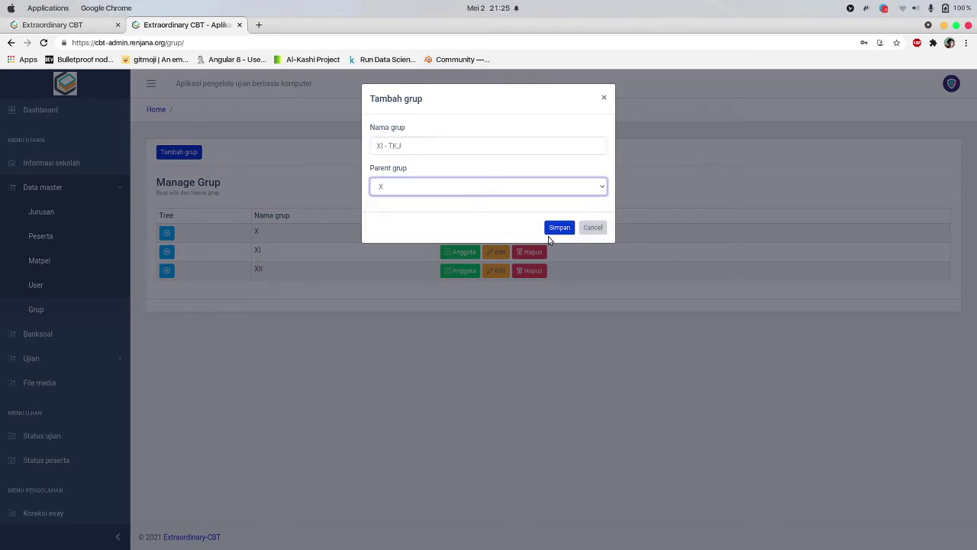
click(566, 231)
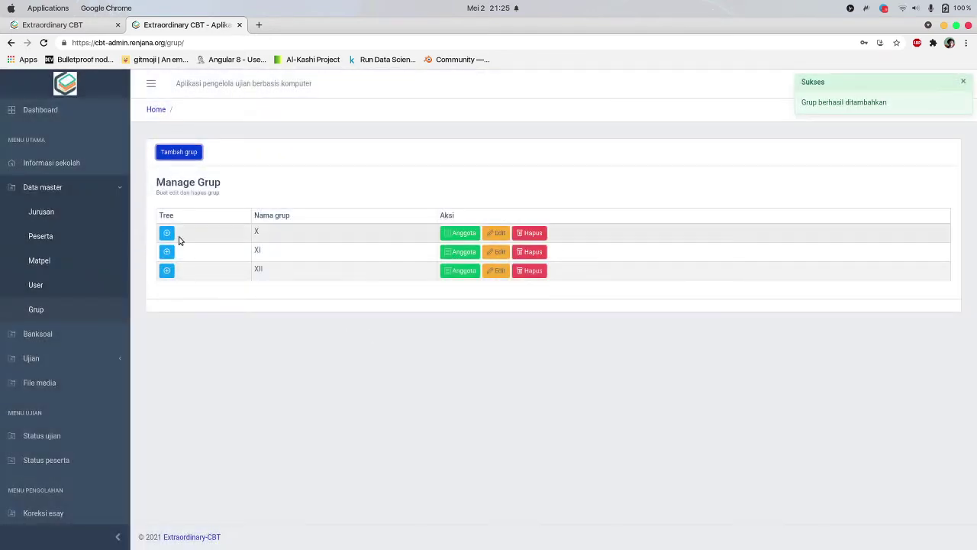
Expand X and open XI - TKJ's member list to confirm it has no members
click(170, 234)
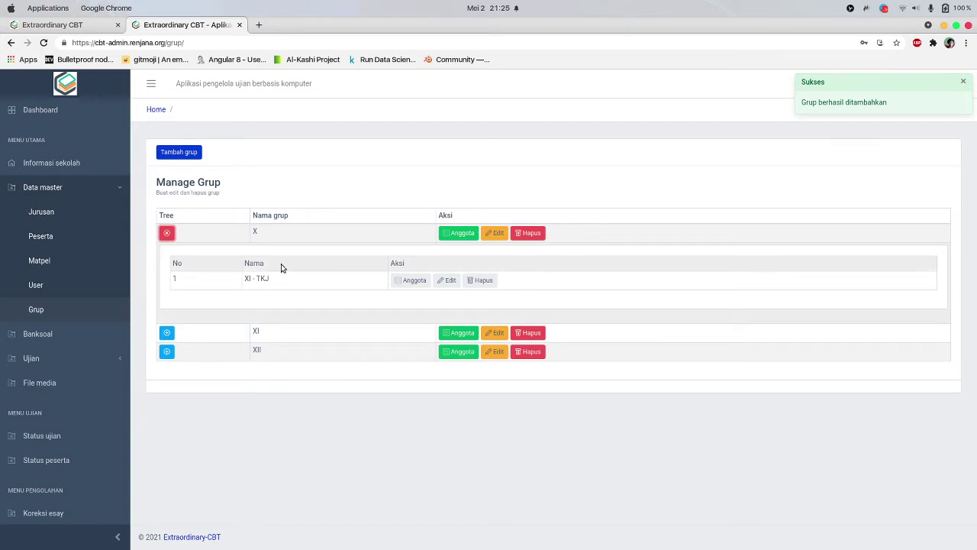
click(406, 280)
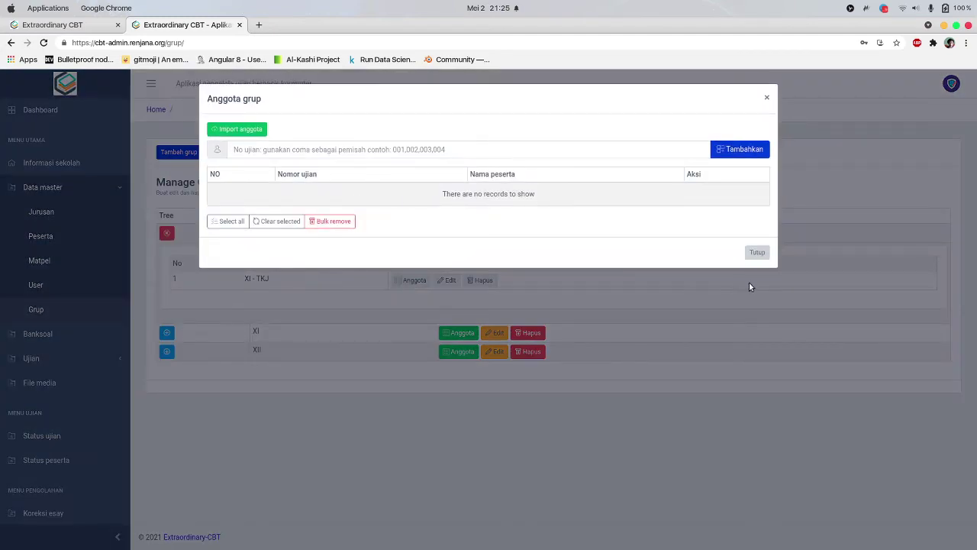
click(756, 251)
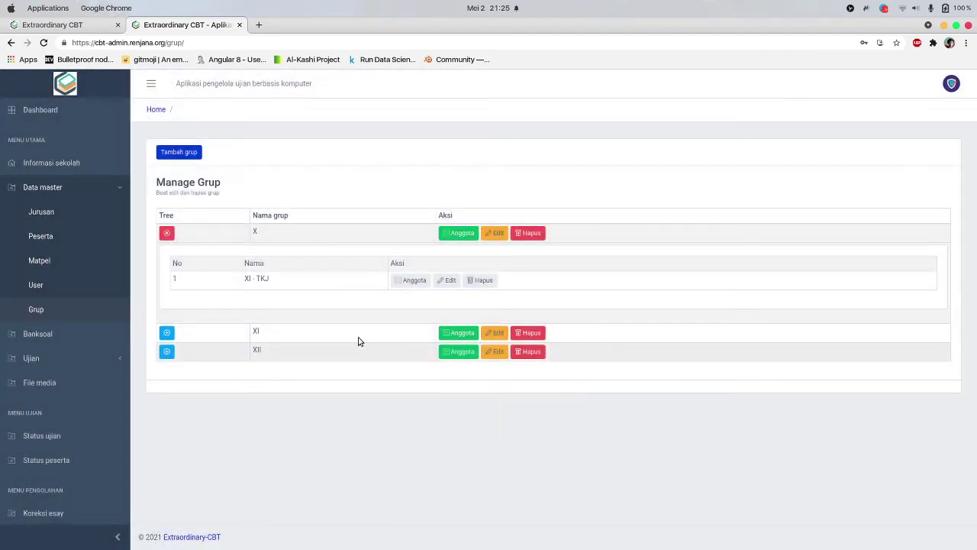
click(424, 282)
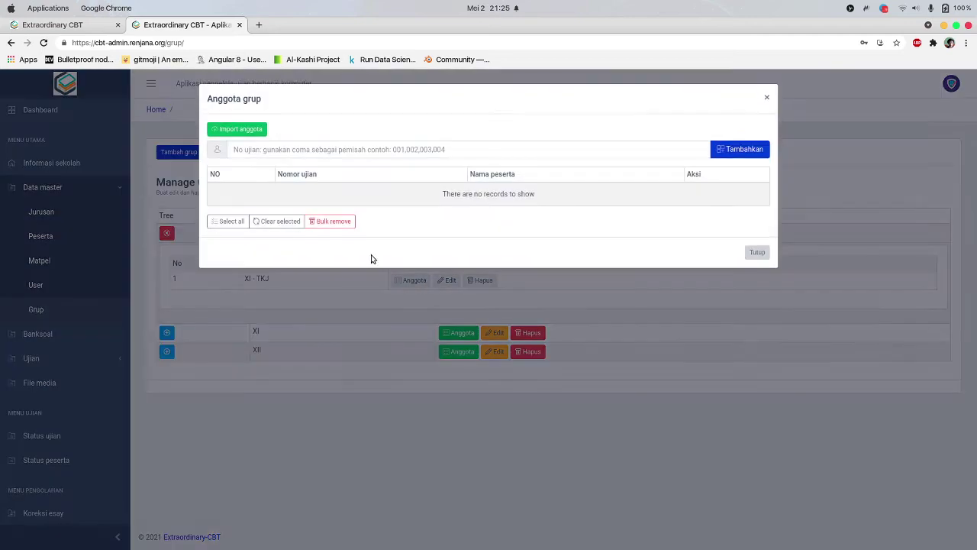
click(385, 151)
click(757, 252)
Look at the Peserta and User pages, then return to Grup
click(80, 236)
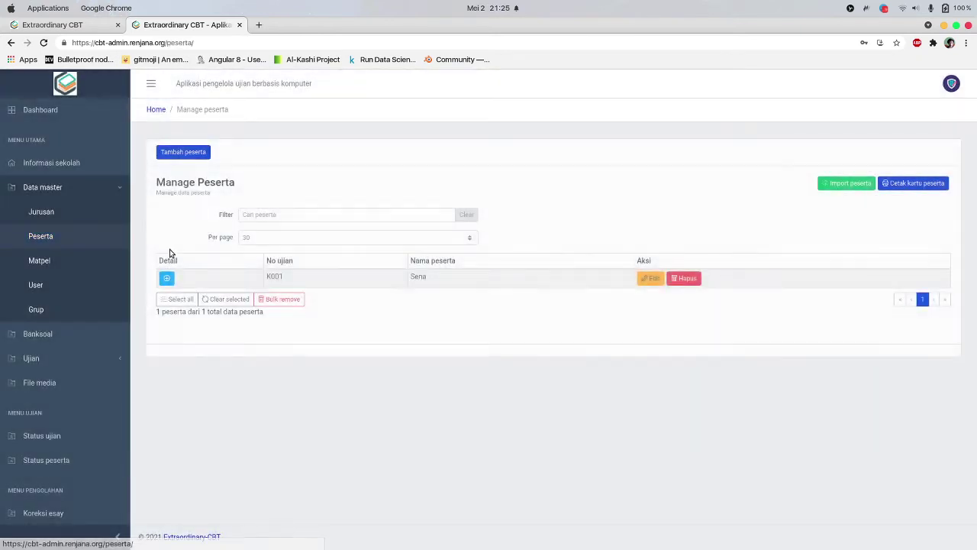
click(268, 280)
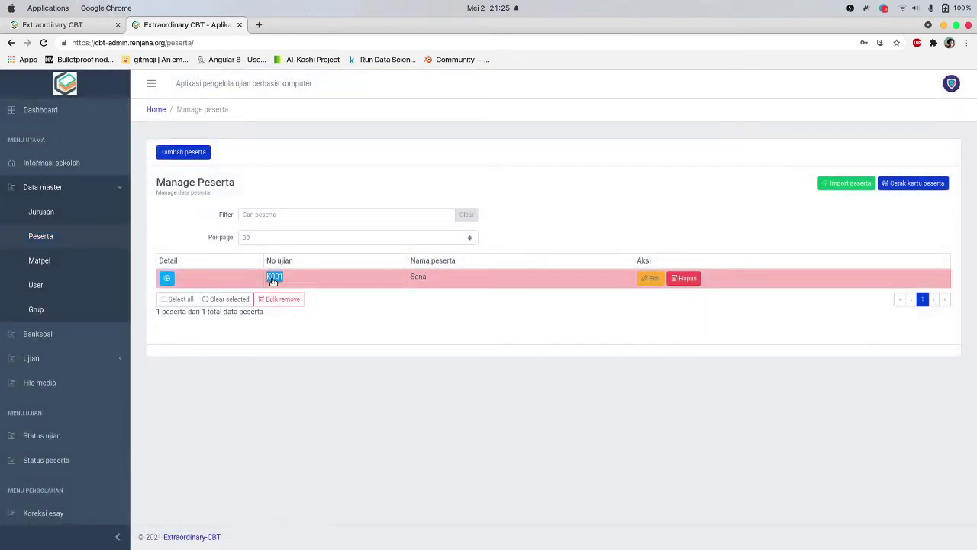
click(44, 286)
click(37, 309)
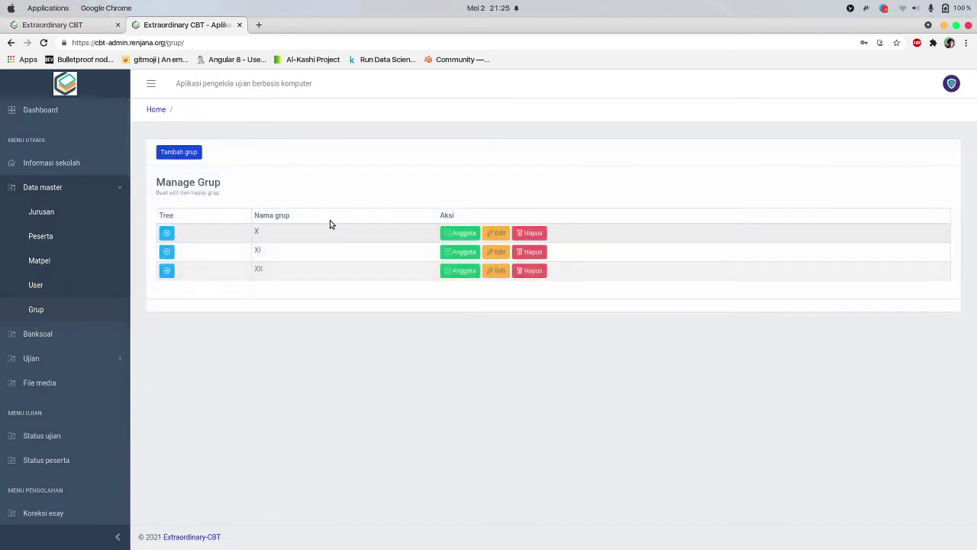
Add participant K001 to subgroup XI - TKJ by exam number
click(166, 233)
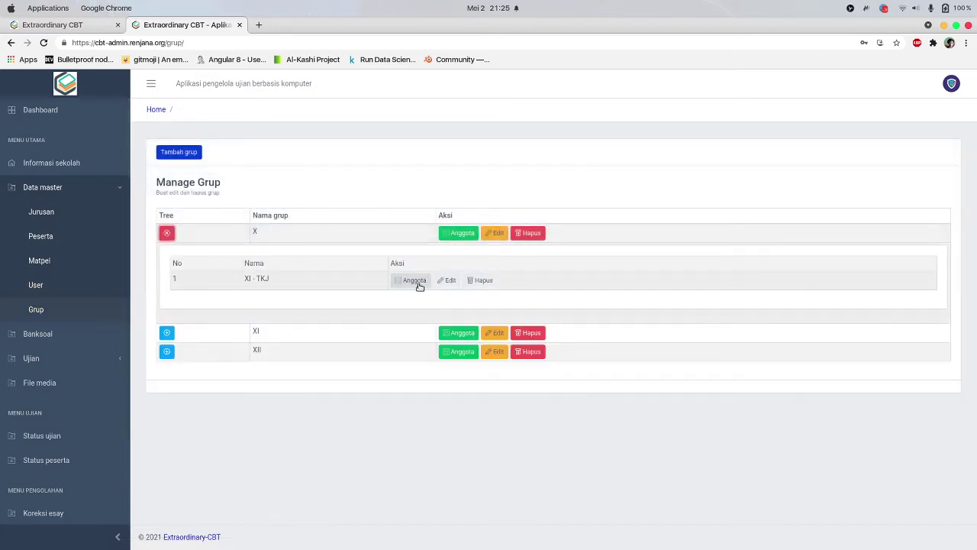
click(414, 280)
click(431, 151)
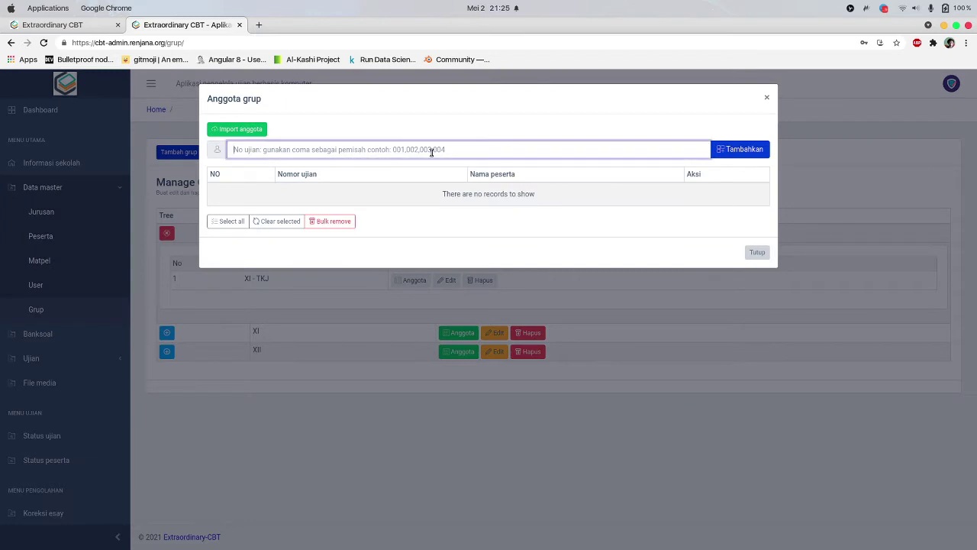
text(K001)
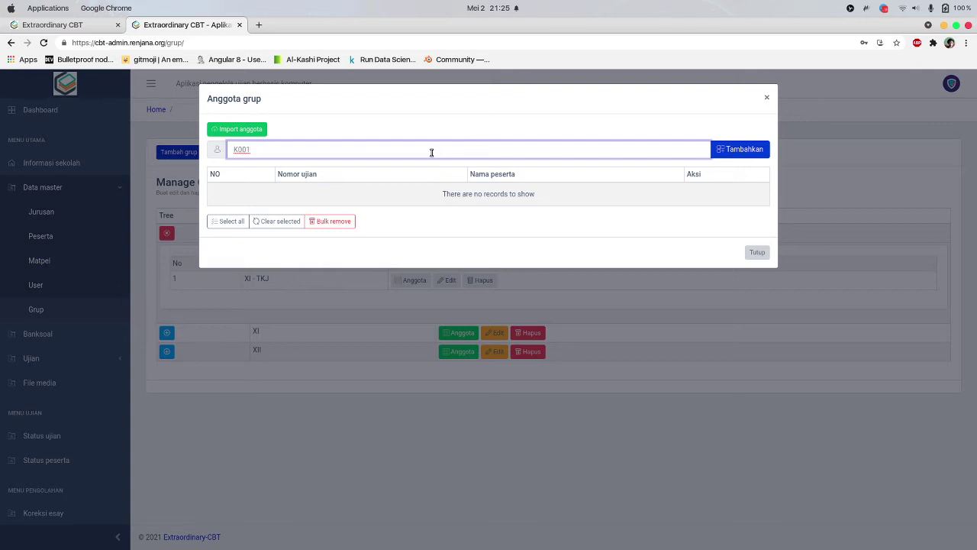
text(,K001,K001K001K001)
key(BackSpace)
key(BackSpace)
key(BackSpace)
key(BackSpace)
key(BackSpace)
key(BackSpace)
key(BackSpace)
key(BackSpace)
key(BackSpace)
key(BackSpace)
click(448, 120)
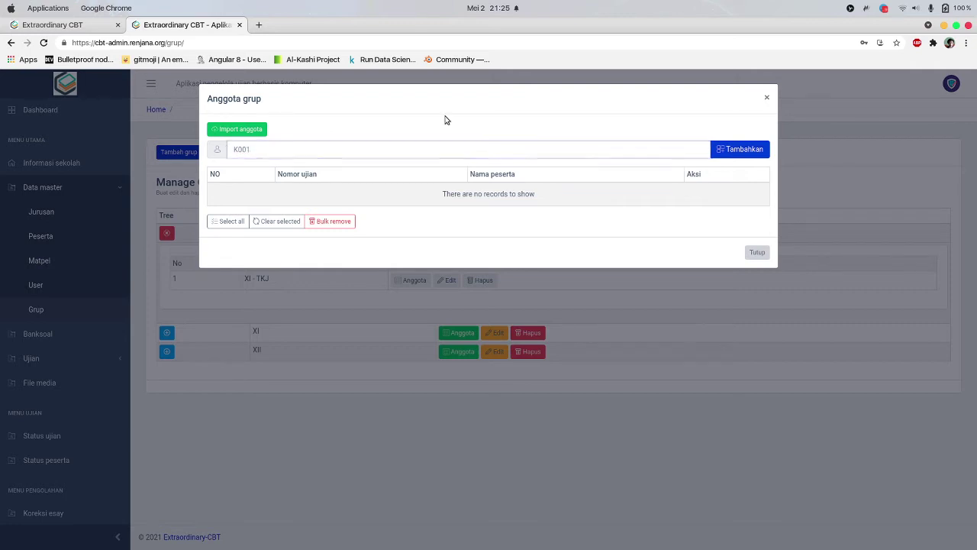
click(735, 151)
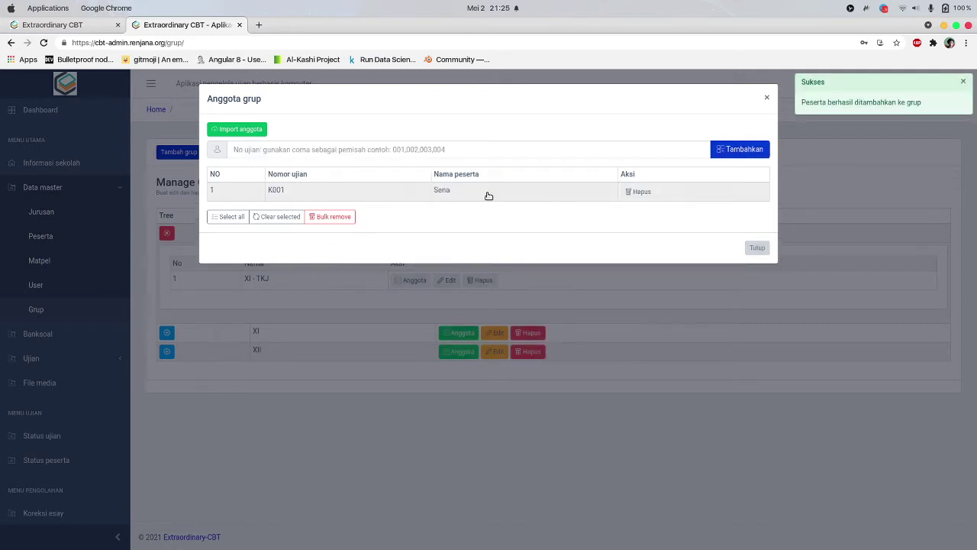
Remove the accidental duplicate K001 row from XI - TKJ and close the member list
click(494, 149)
text(K001)
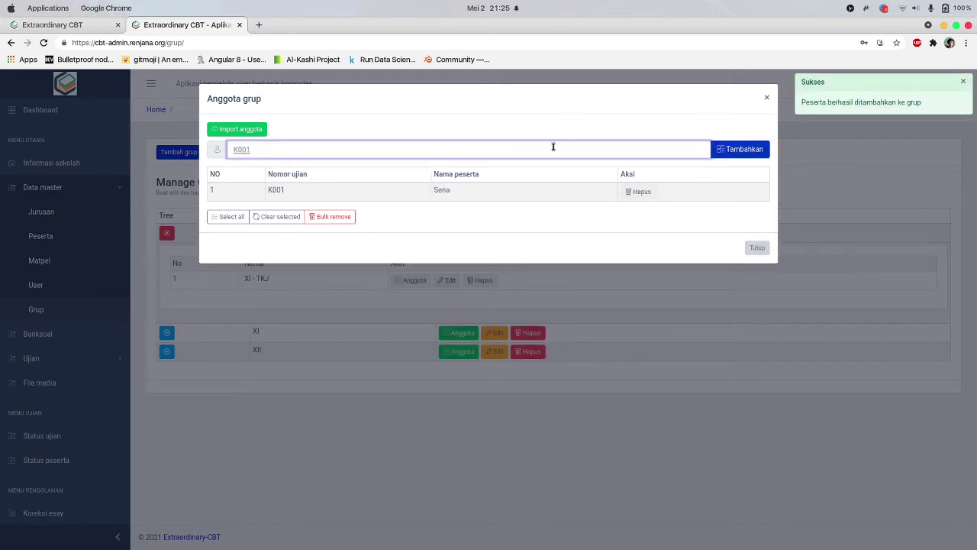
click(730, 153)
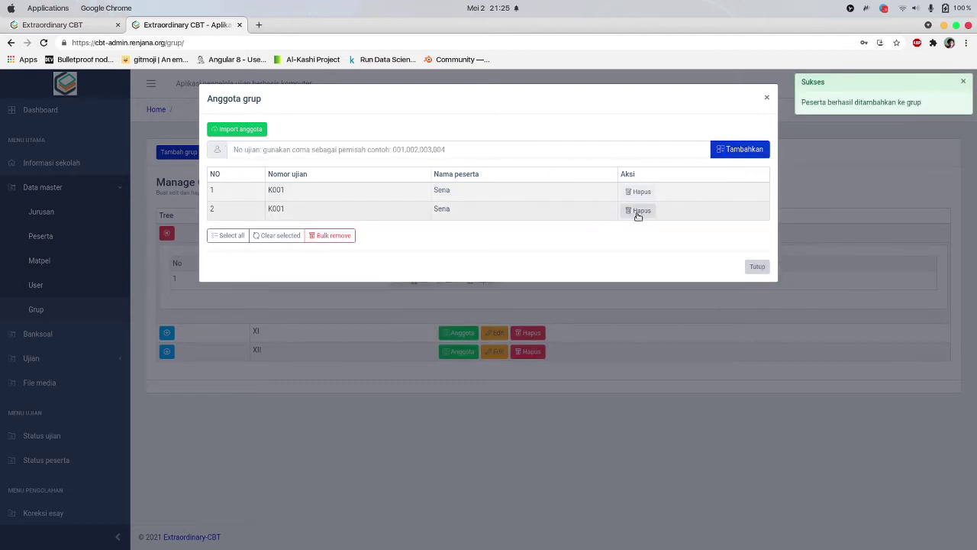
click(636, 210)
click(457, 348)
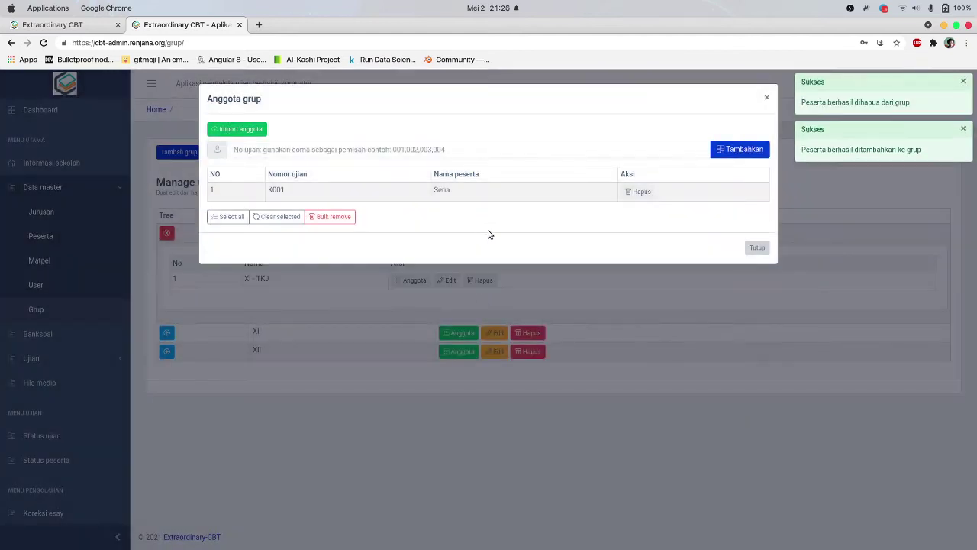
click(754, 249)
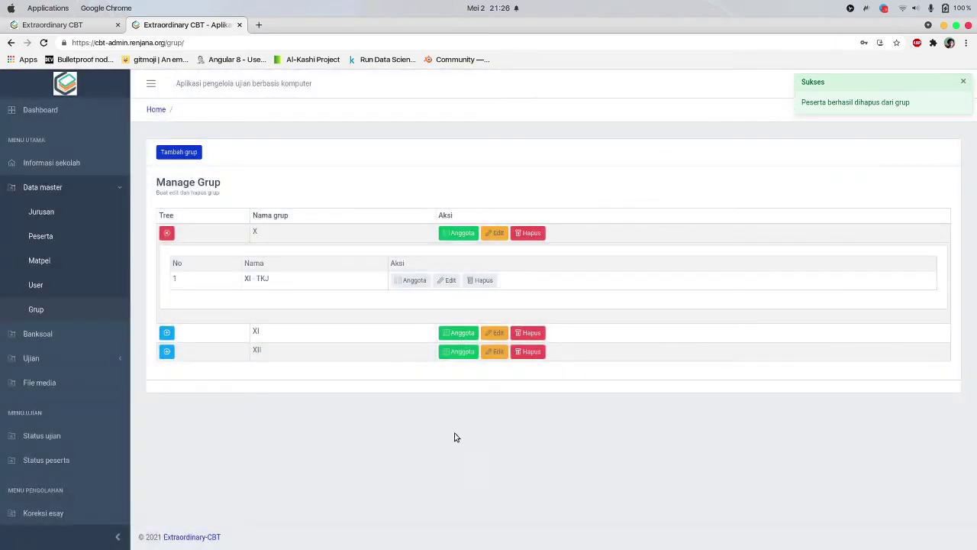
Verify XI - TKJ holds only K001, then collapse group X and the Data master menu
click(415, 280)
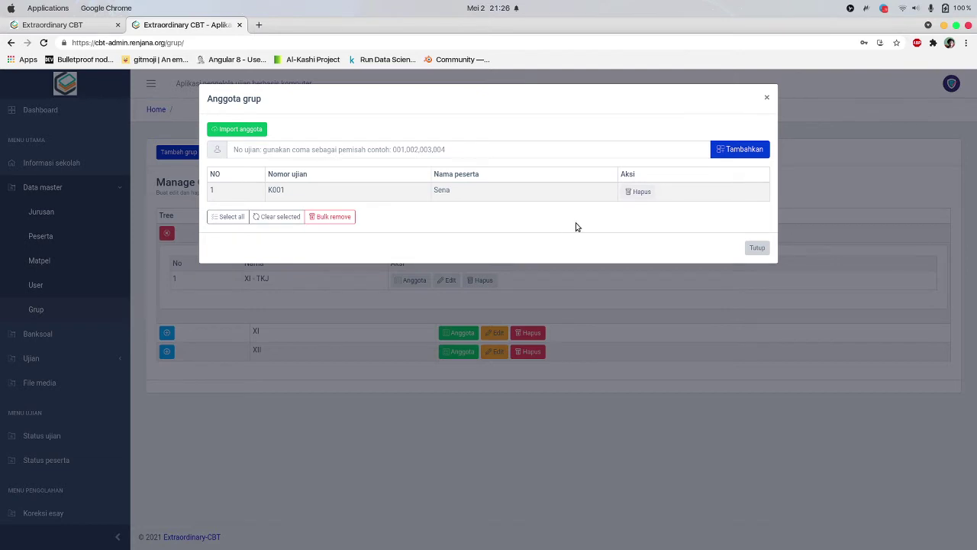
click(755, 250)
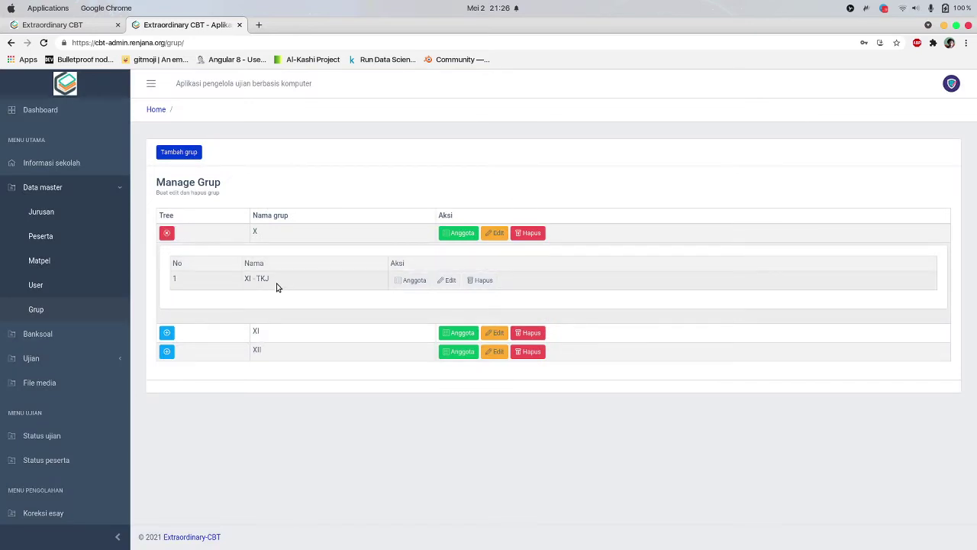
click(168, 235)
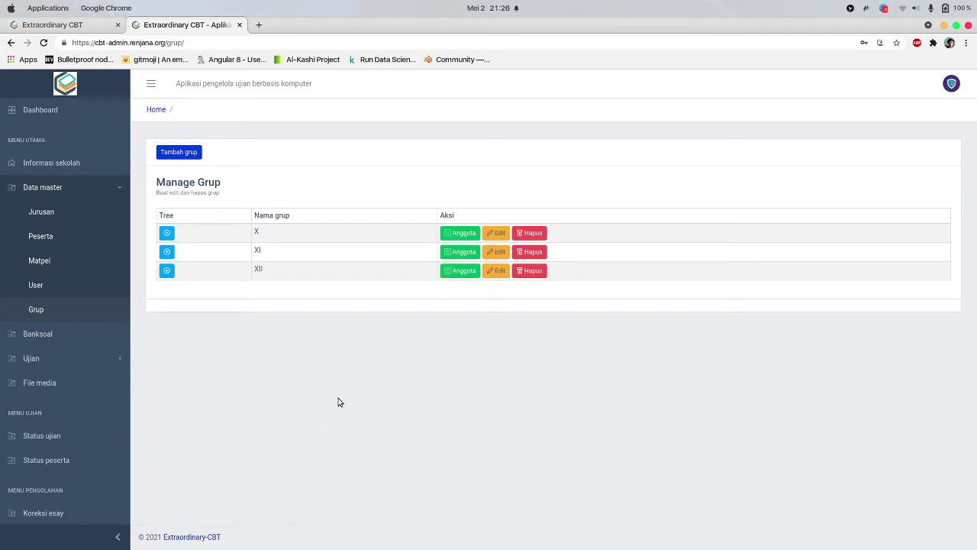
click(73, 194)
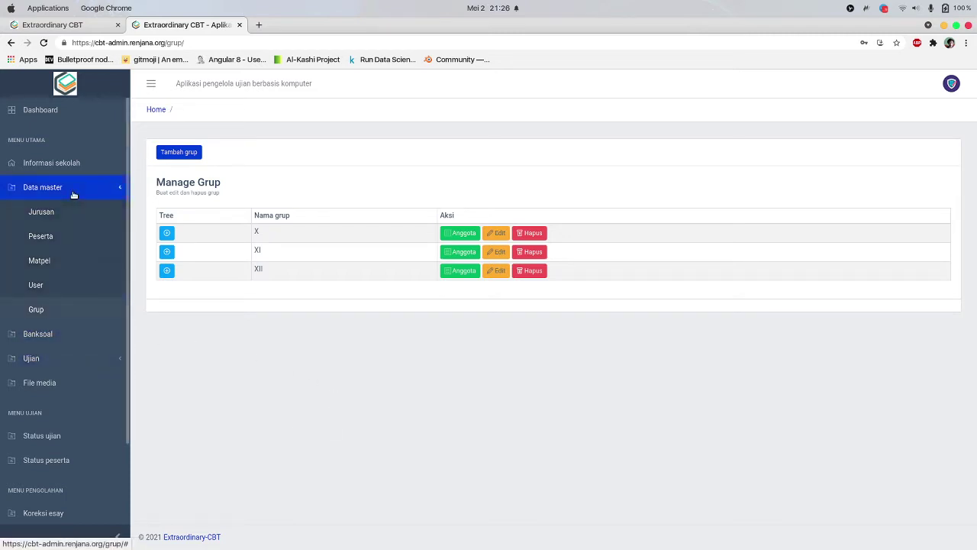
Start a new question bank for the Bahasa Indonesia subject
click(74, 212)
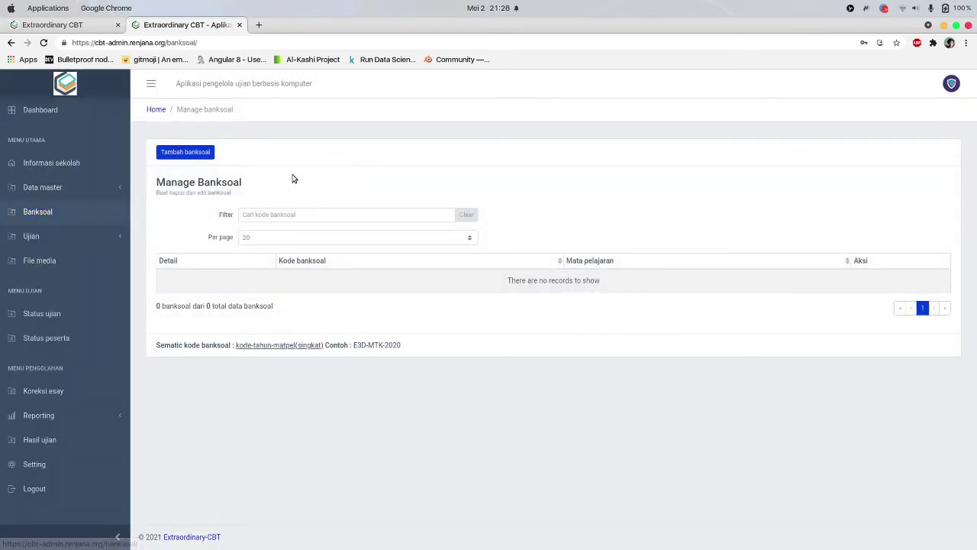
click(192, 158)
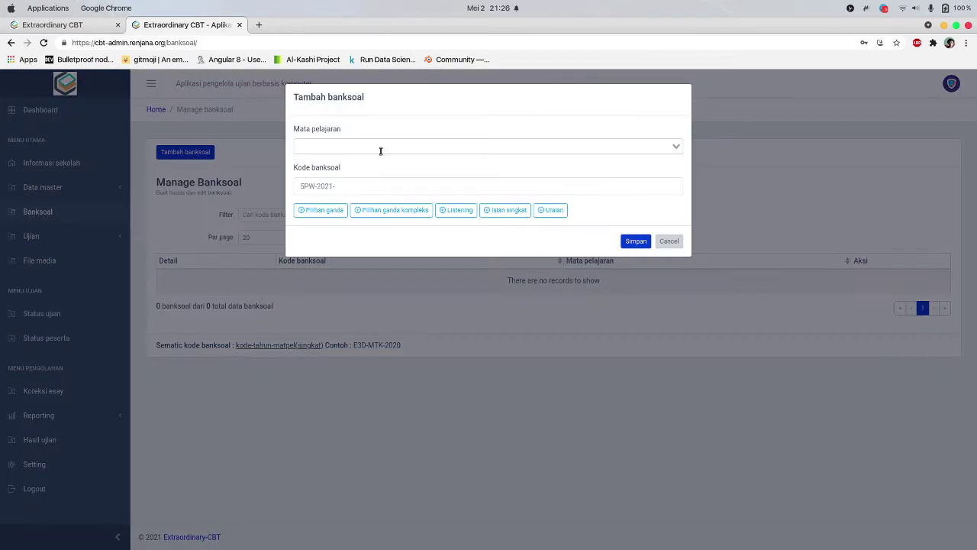
click(387, 148)
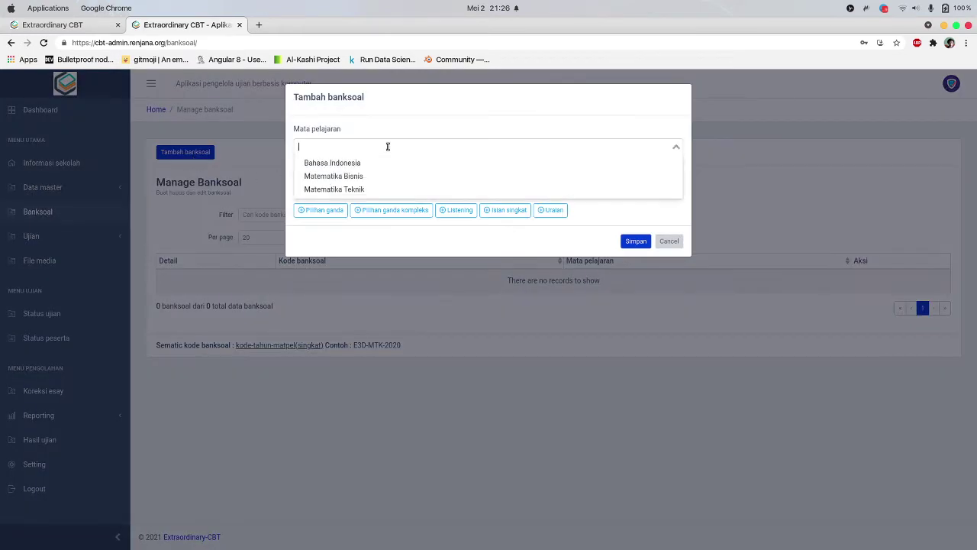
click(377, 163)
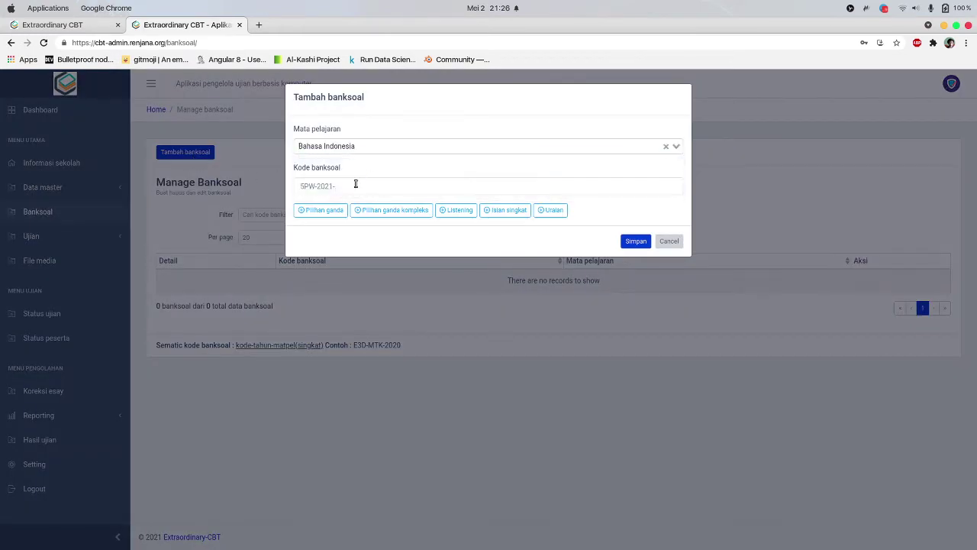
click(355, 184)
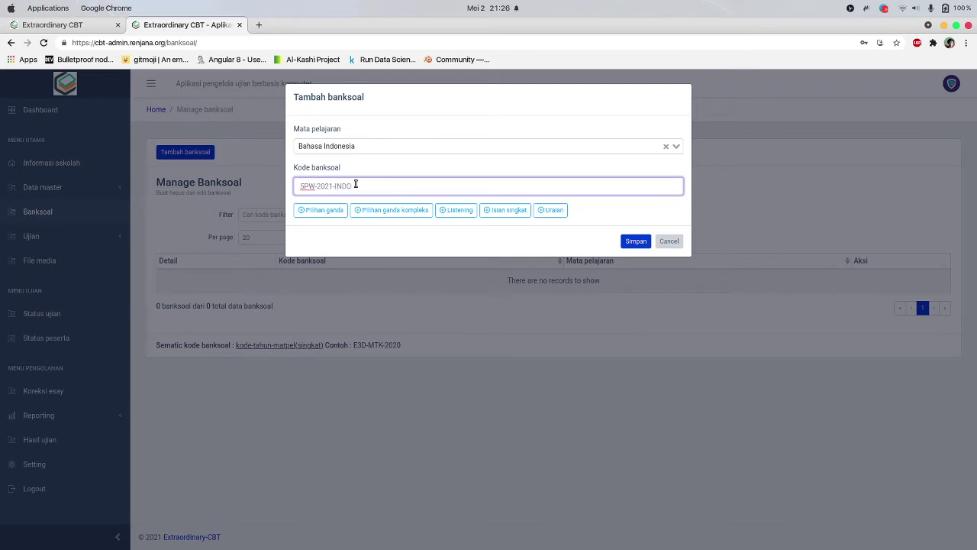
Enable Pilihan Ganda, Pilihan Ganda Kompleks, Listening, Isian Singkat and Uraian question sections
click(324, 213)
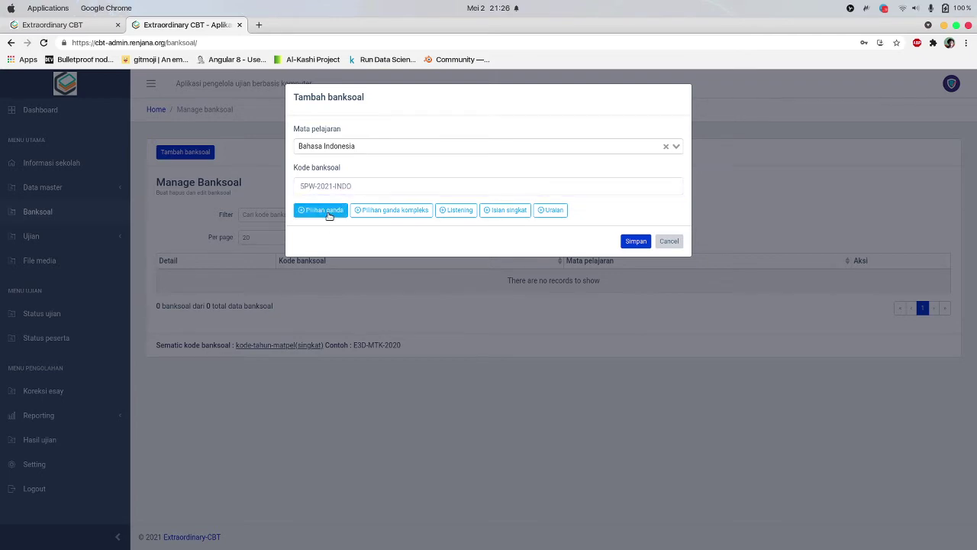
click(329, 282)
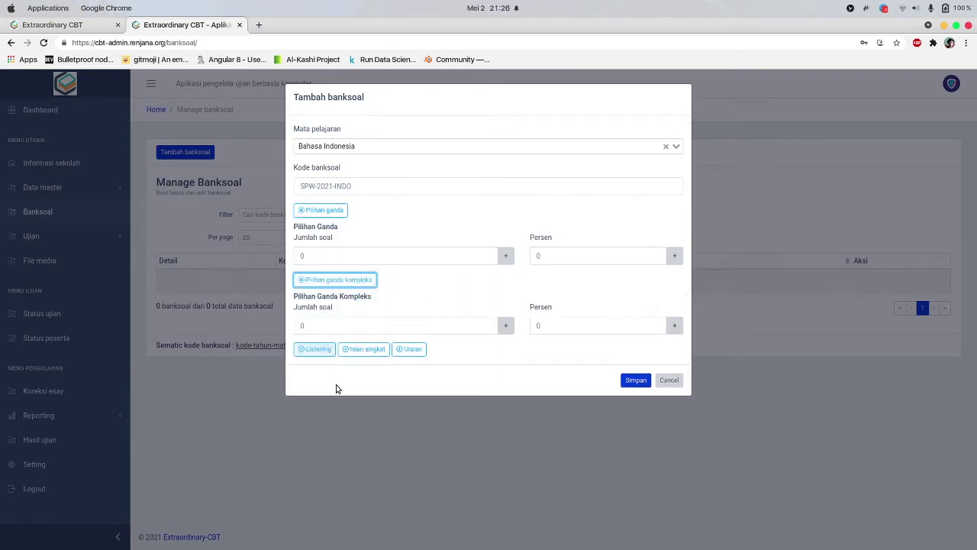
click(318, 354)
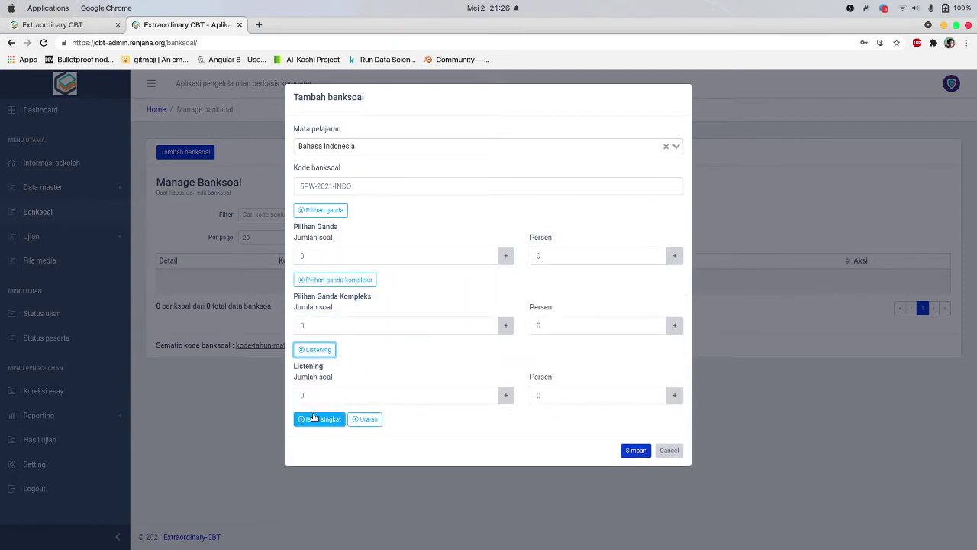
click(320, 419)
click(314, 489)
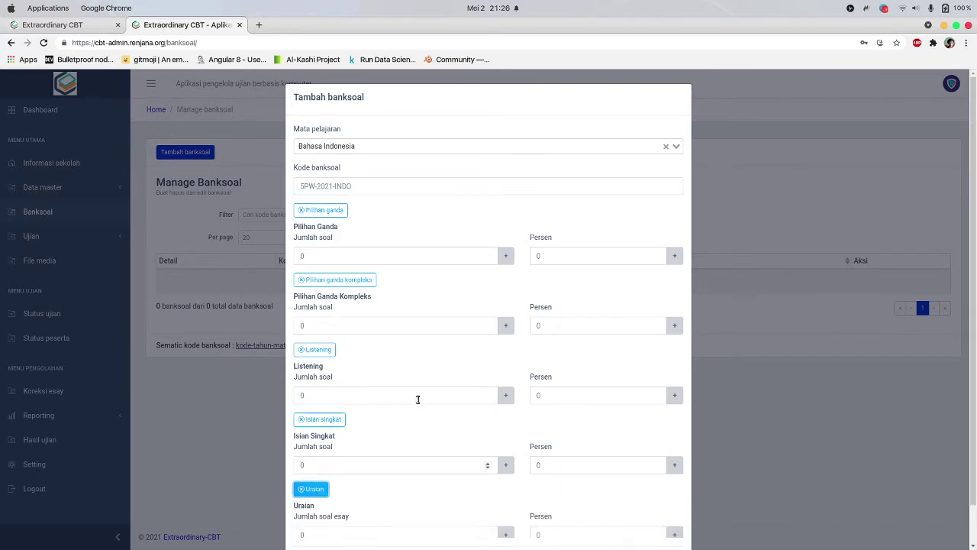
scroll(422, 394, down, 2)
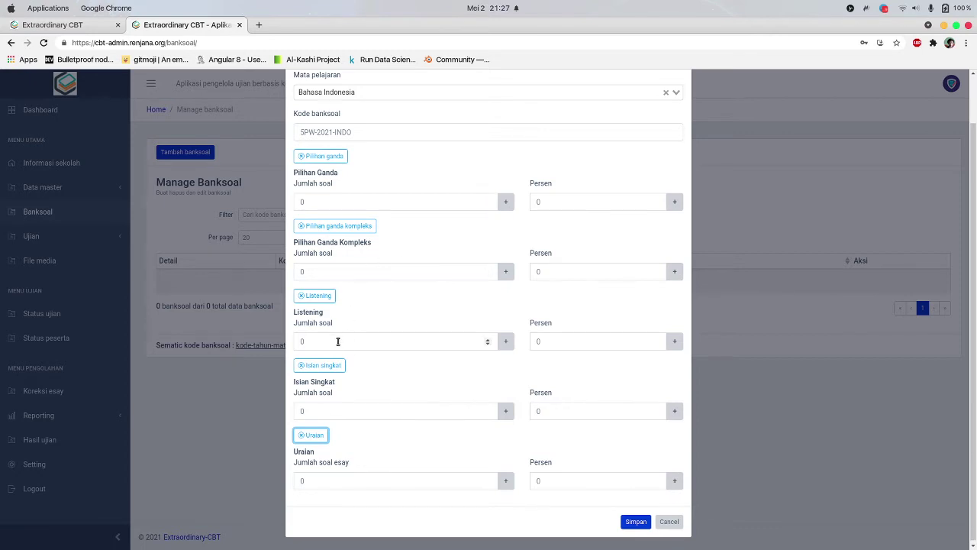
click(357, 409)
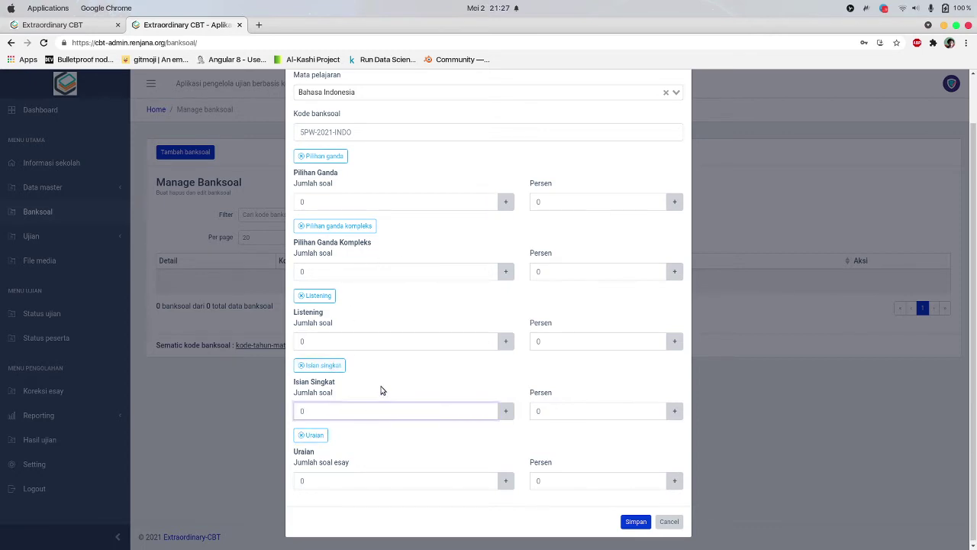
click(354, 473)
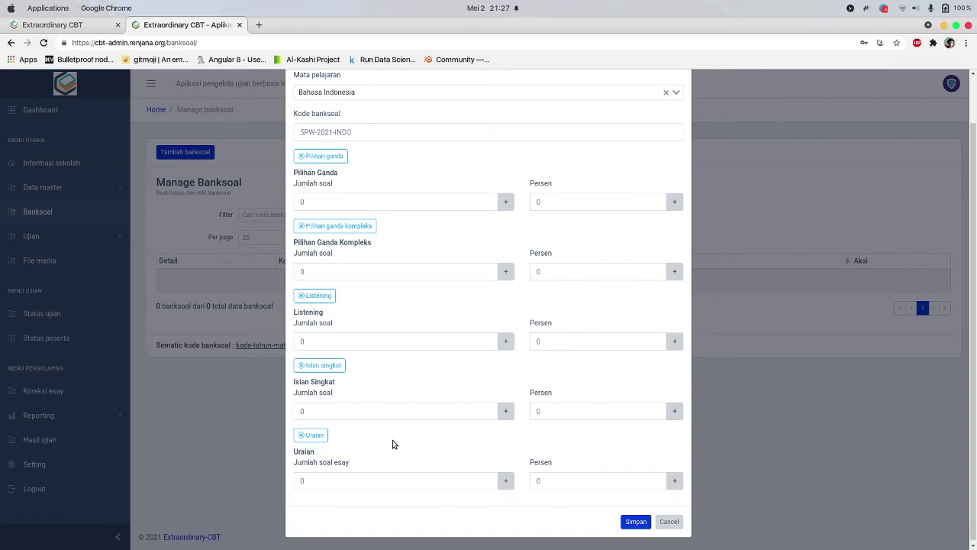
scroll(387, 232, up, 1)
Set the question count to 1 for Pilihan Ganda, PG Kompleks, Listening, Isian Singkat and Uraian
click(354, 234)
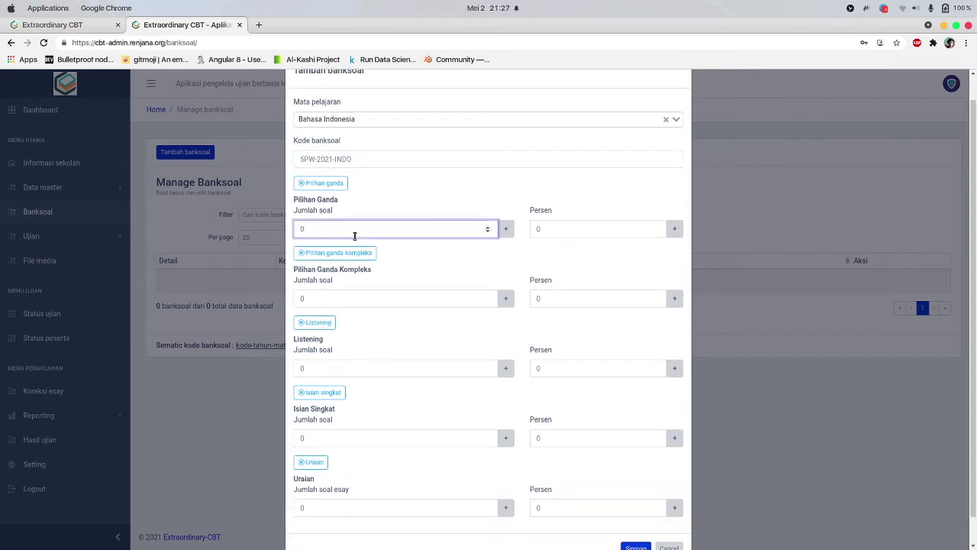
key(BackSpace)
text(1)
click(404, 298)
key(BackSpace)
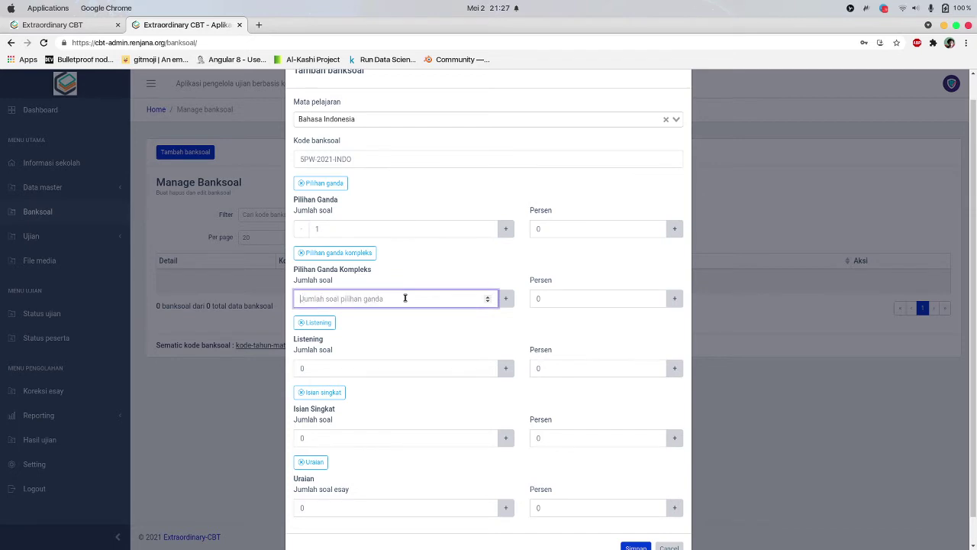
text(1)
click(354, 368)
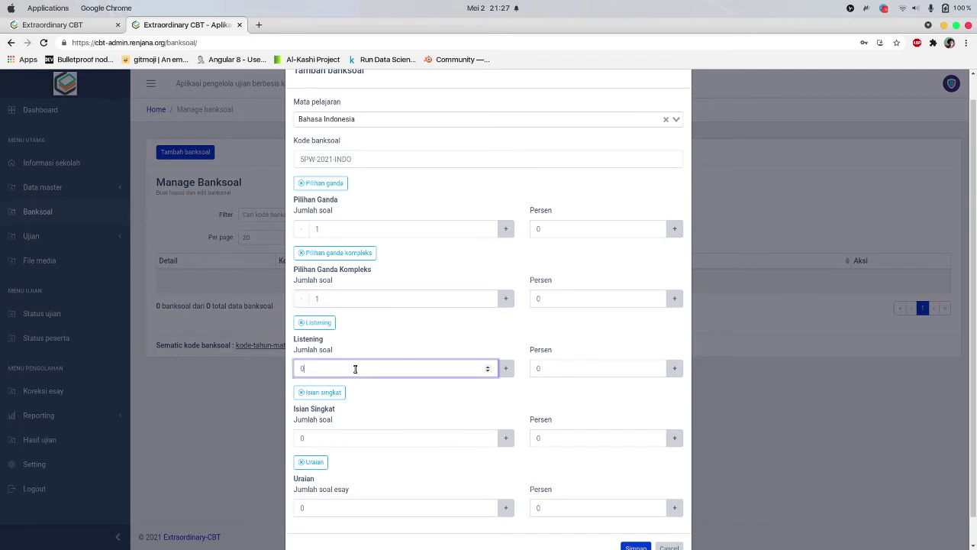
key(BackSpace)
text(1)
click(360, 431)
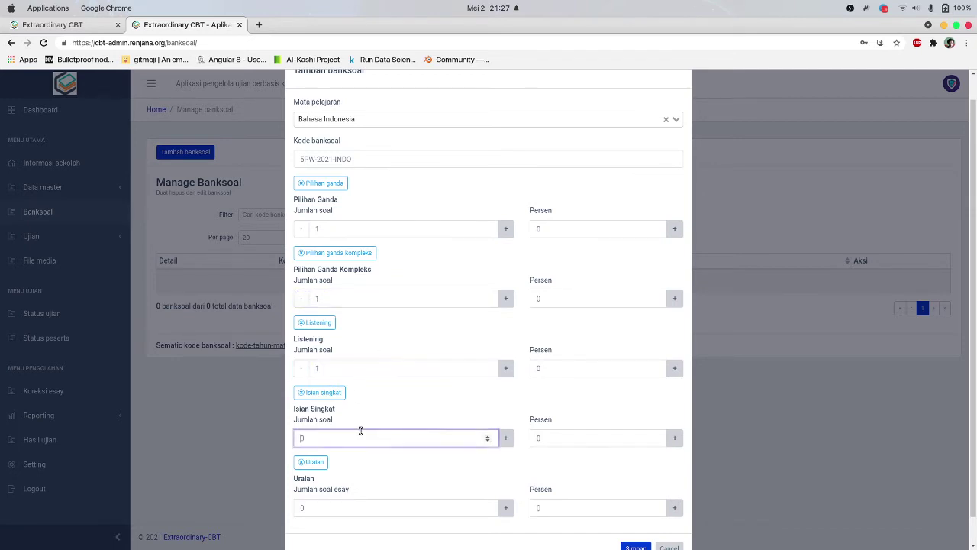
text(1)
scroll(359, 431, down, 1)
click(354, 481)
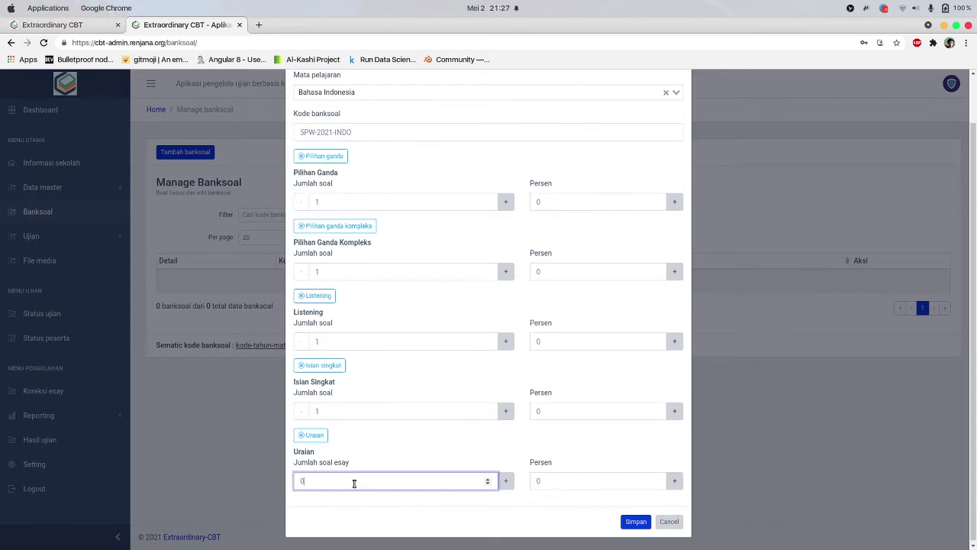
key(BackSpace)
text(1)
Set the Pilihan Ganda percentage to 20, correcting a mistyped 5
click(551, 203)
key(BackSpace)
text(5)
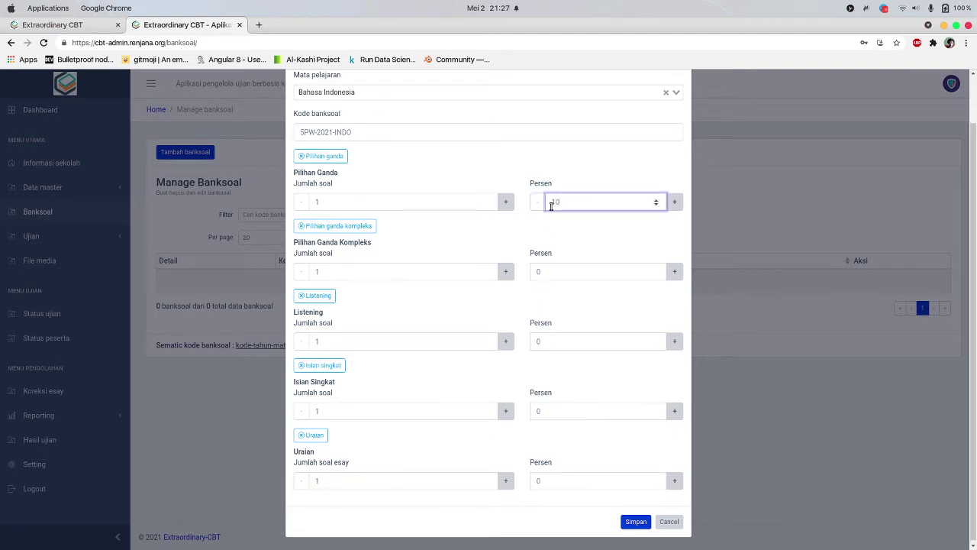
key(BackSpace)
key(BackSpace)
text(20)
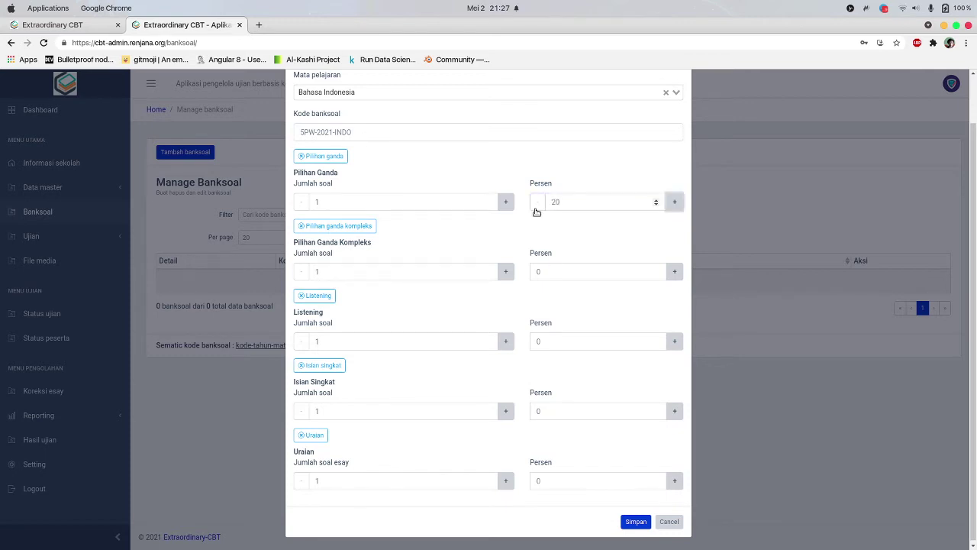
click(676, 272)
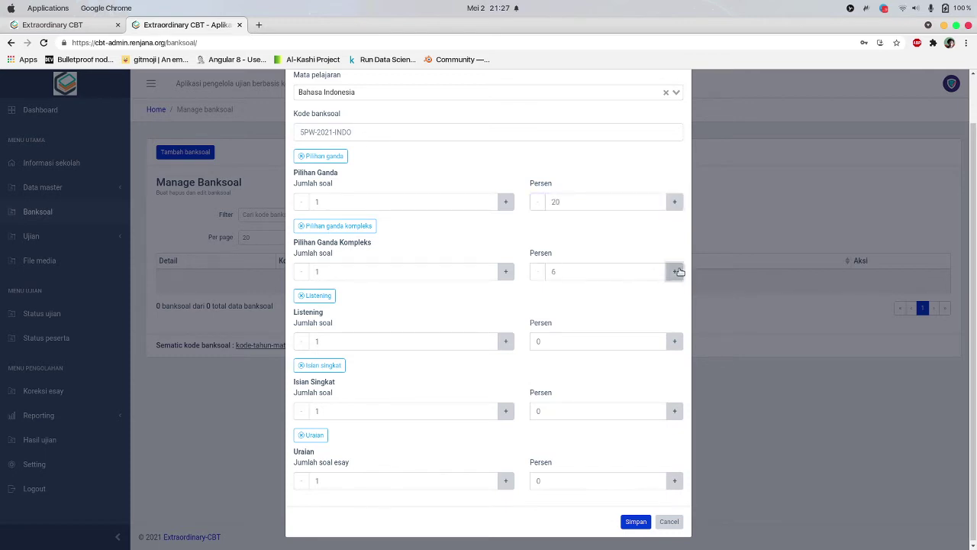
click(676, 272)
click(580, 201)
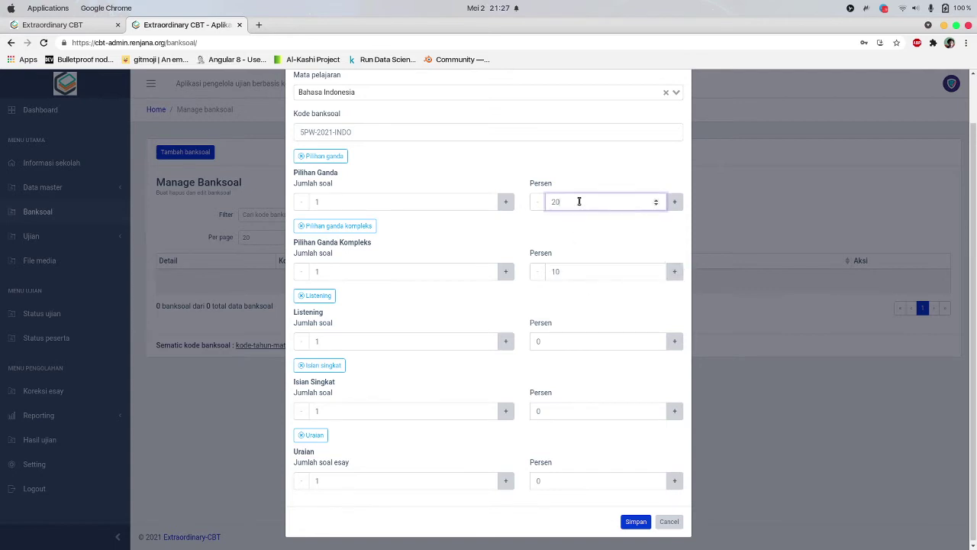
key(super+a)
Set the PG Kompleks, Listening, Isian Singkat and Uraian percentages to 20 each
click(582, 272)
key(super+a)
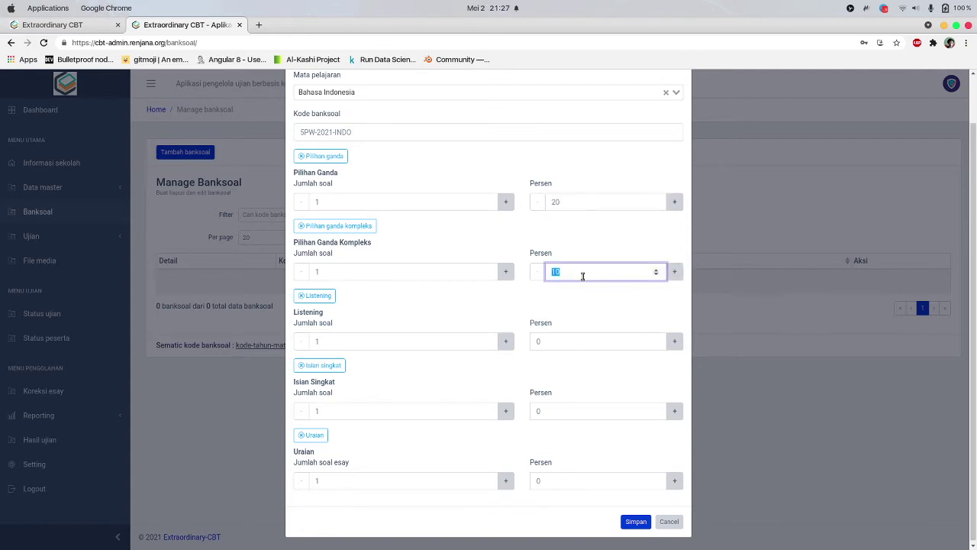
text(20)
click(572, 342)
key(super+a)
text(20)
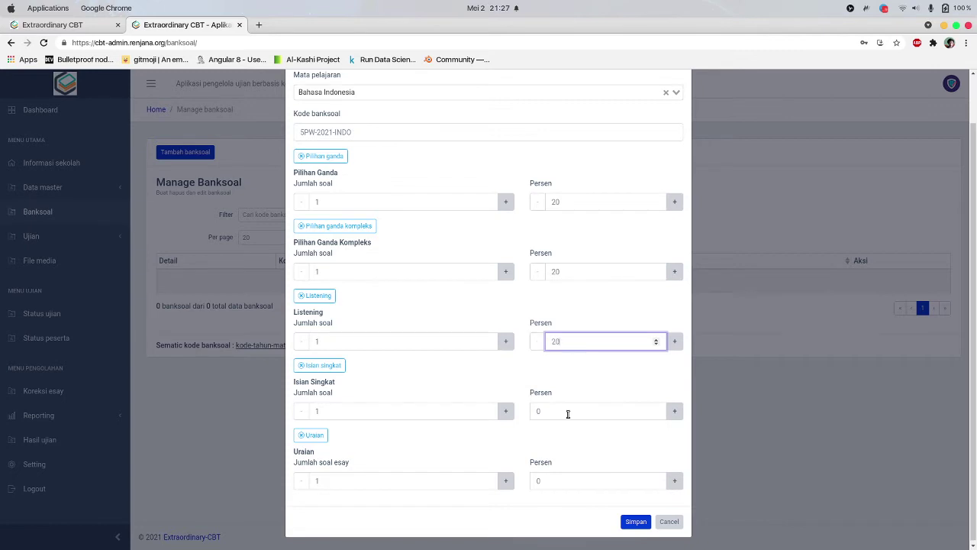
click(567, 411)
key(super+a)
text(20)
click(584, 475)
key(super+a)
text(20)
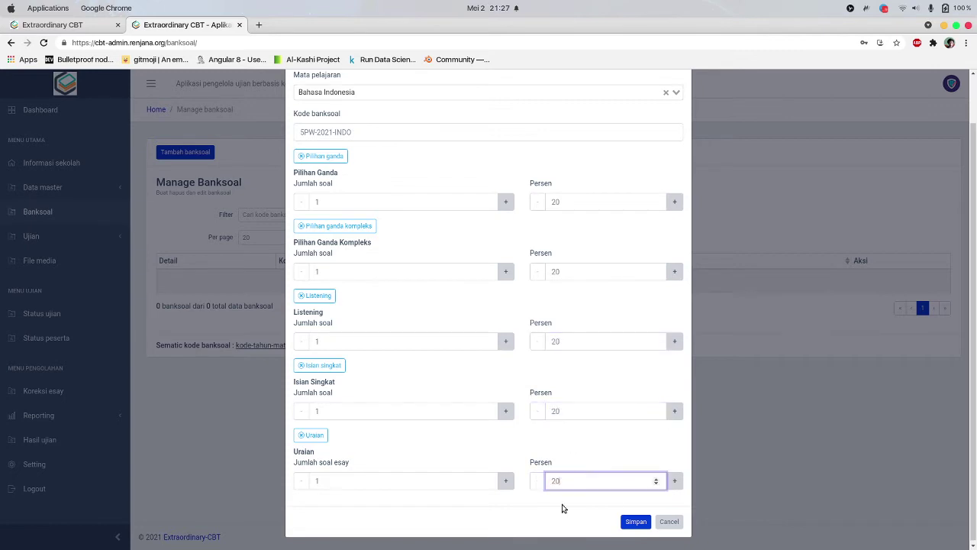
click(549, 525)
Try saving the bank, then restore the Uraian percentage to 20
scroll(392, 290, up, 2)
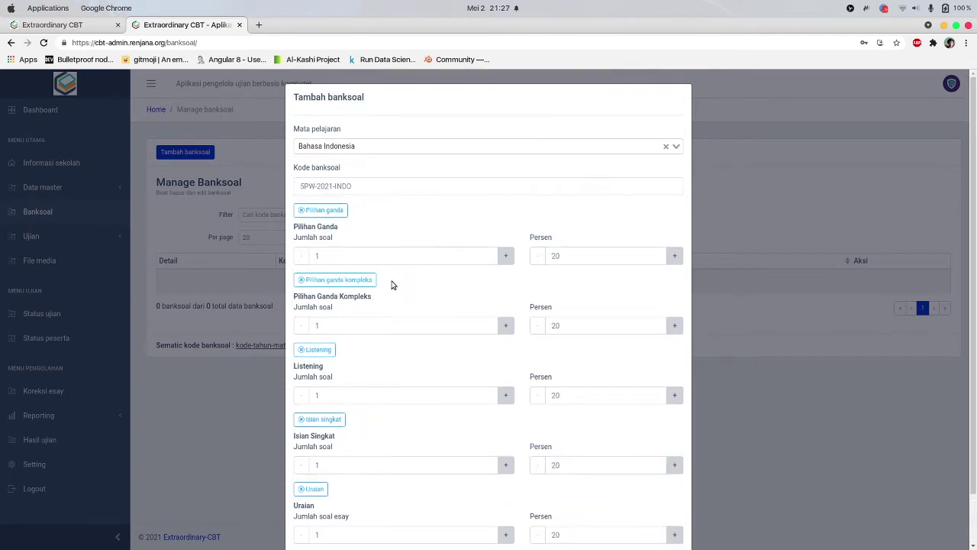
scroll(407, 331, down, 2)
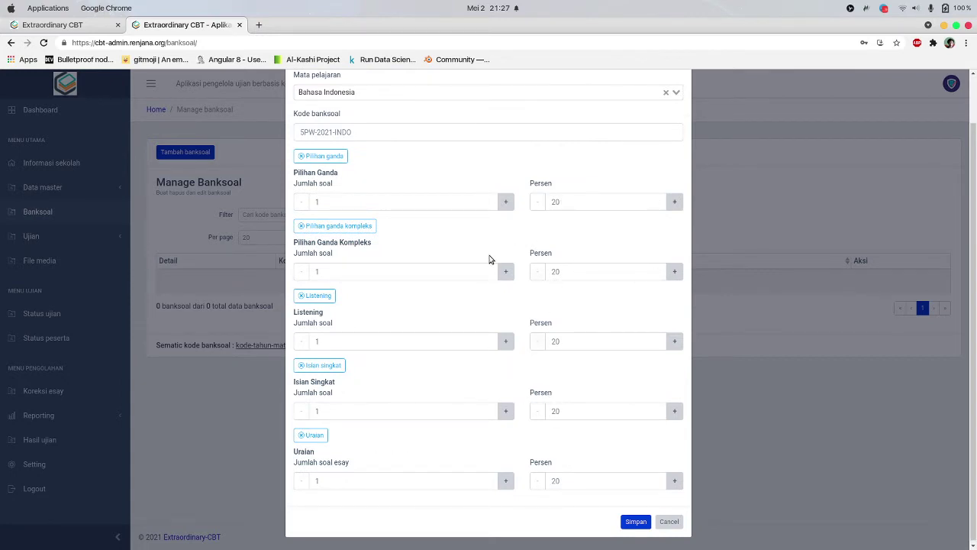
click(587, 487)
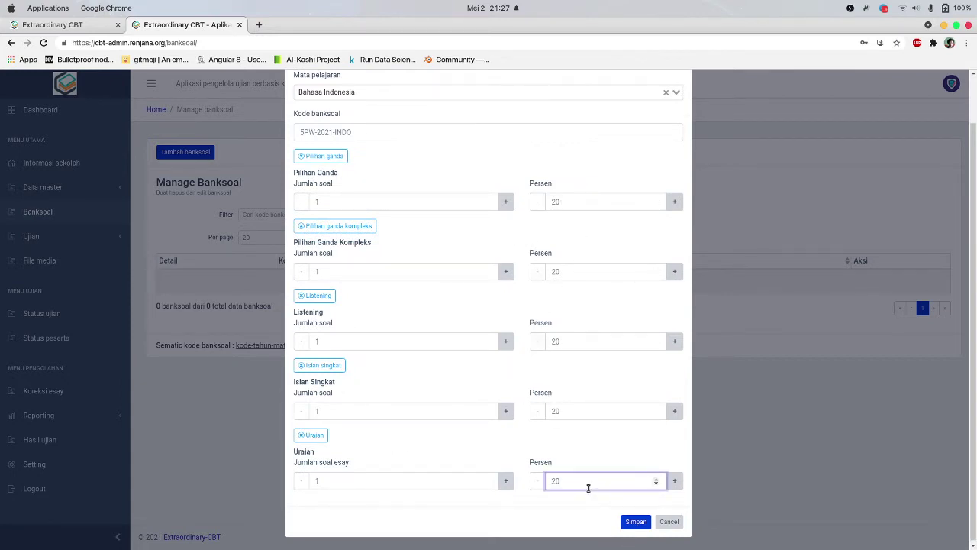
click(632, 522)
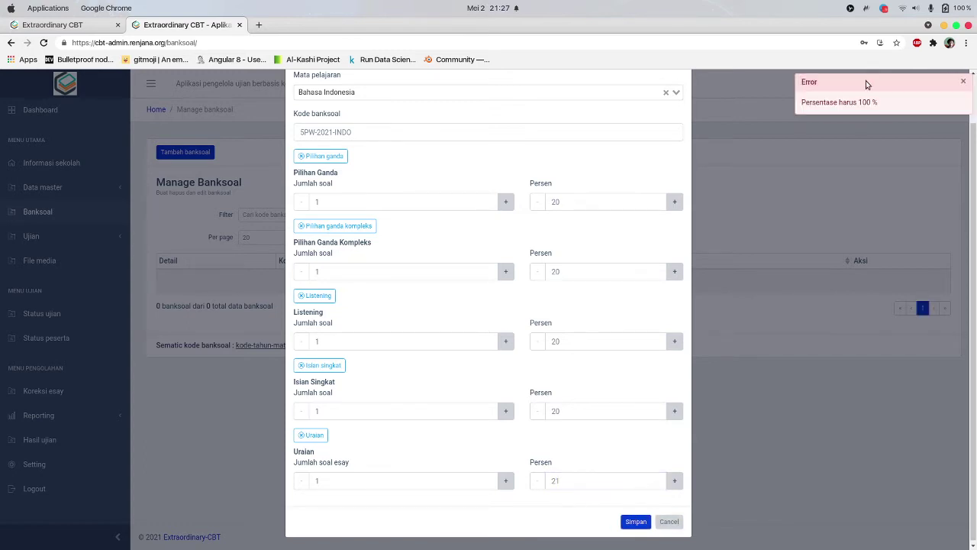
click(573, 485)
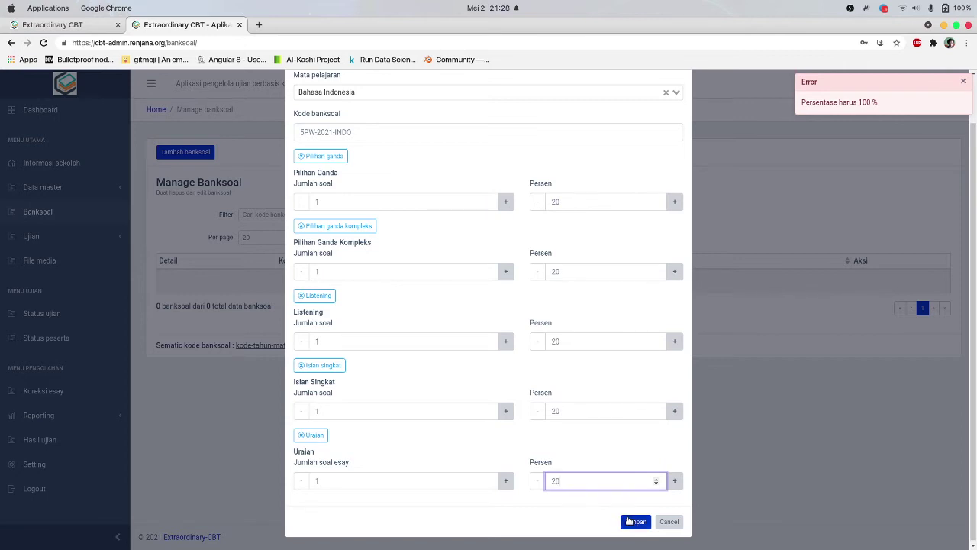
Save the SPW-2021-INDO bank and expand its details, noting the Menjodohkan count of 0
click(626, 521)
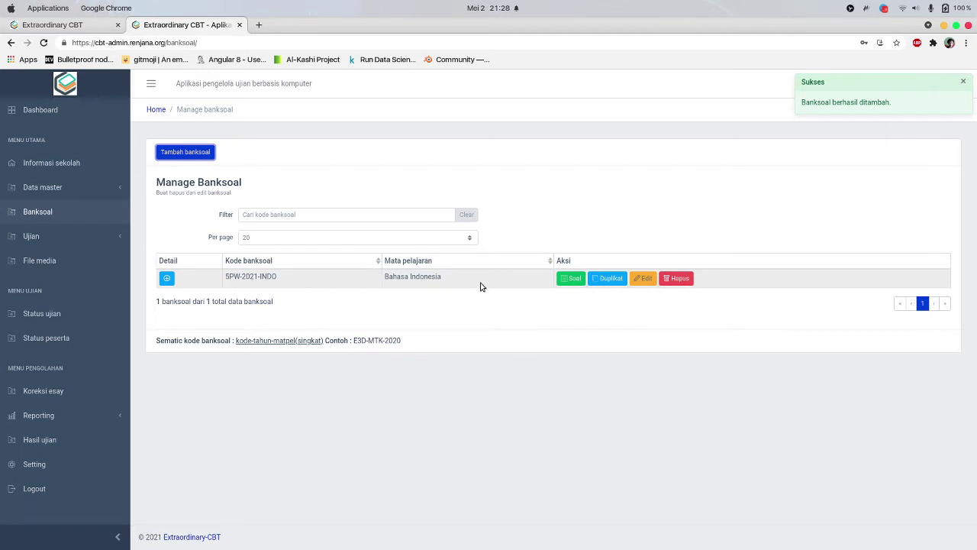
click(166, 279)
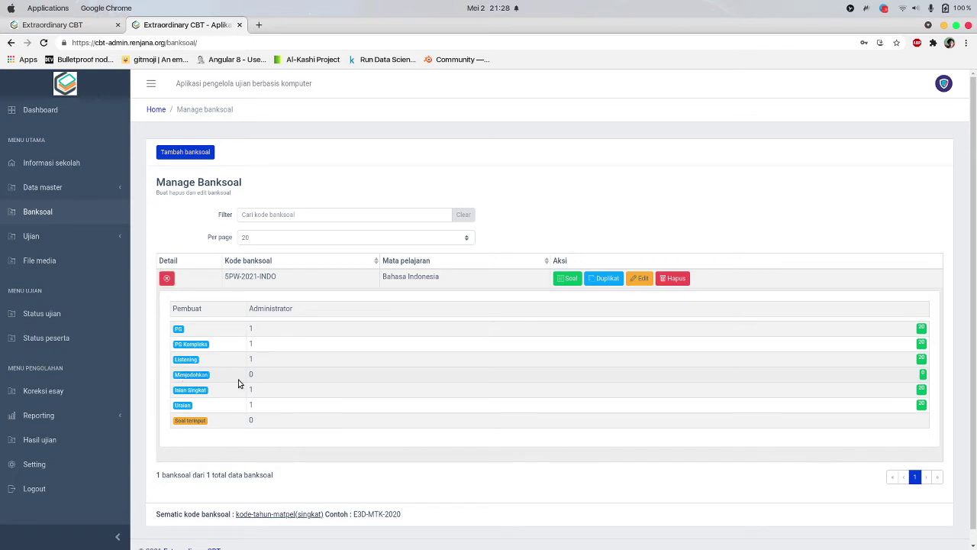
double_click(250, 374)
click(181, 385)
double_click(915, 373)
click(917, 374)
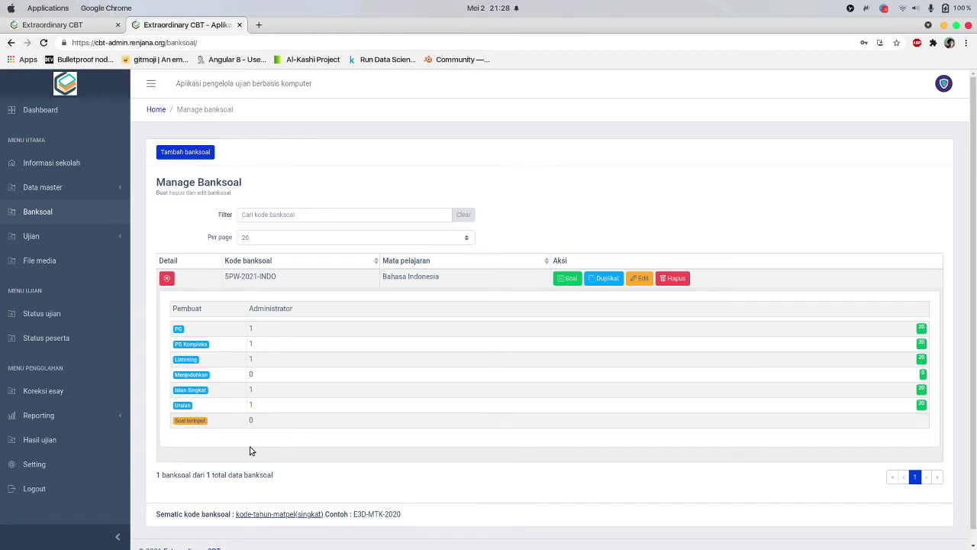
Highlight the PG question count of 1, then go to the bank's question list
click(255, 334)
drag(253, 329, 246, 333)
click(305, 310)
click(569, 278)
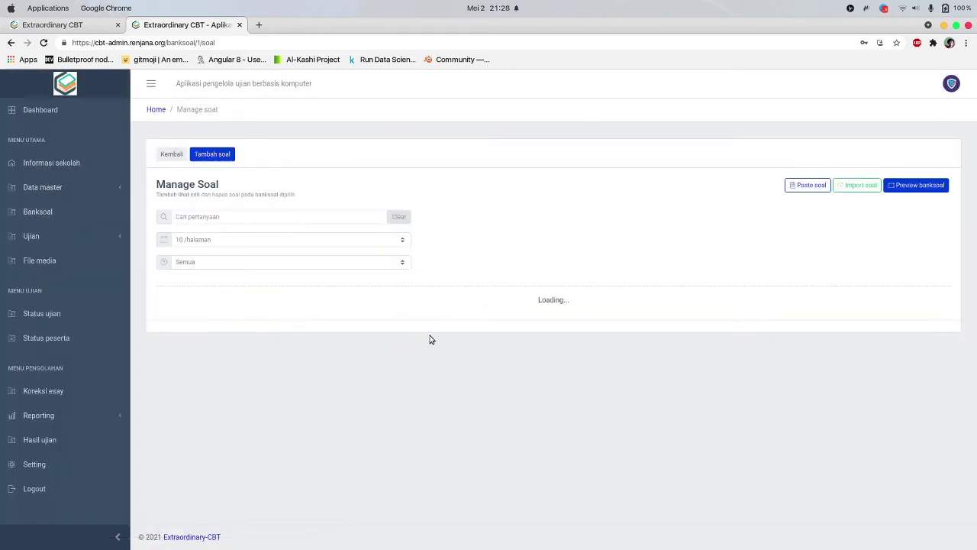
Start a new question in the SPW-2021-INDO bank, then return to its empty question list
click(212, 154)
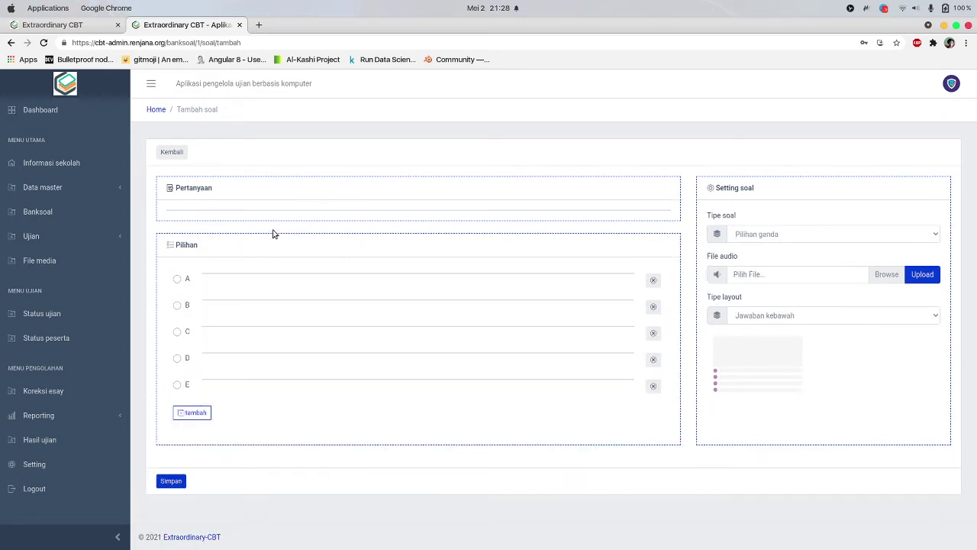
scroll(271, 233, down, 1)
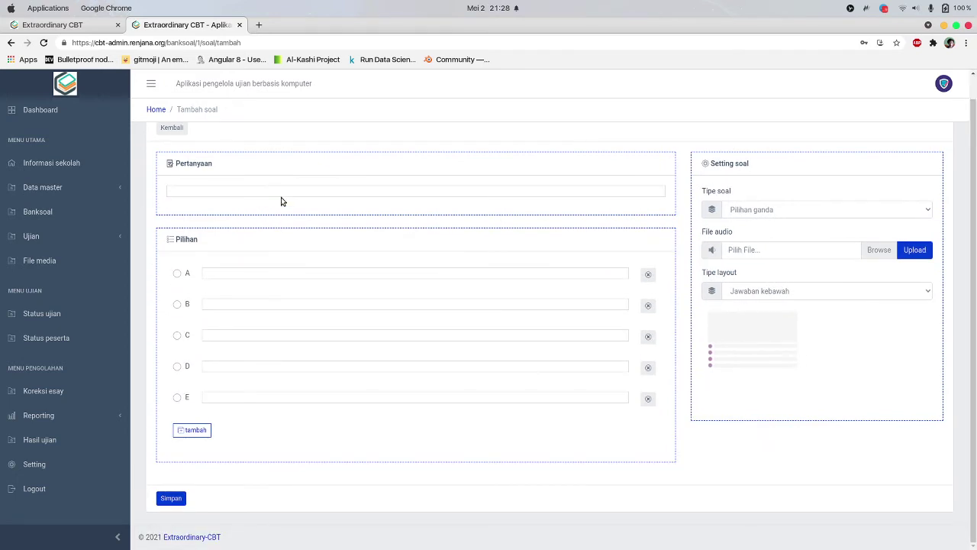
click(284, 194)
scroll(190, 170, up, 1)
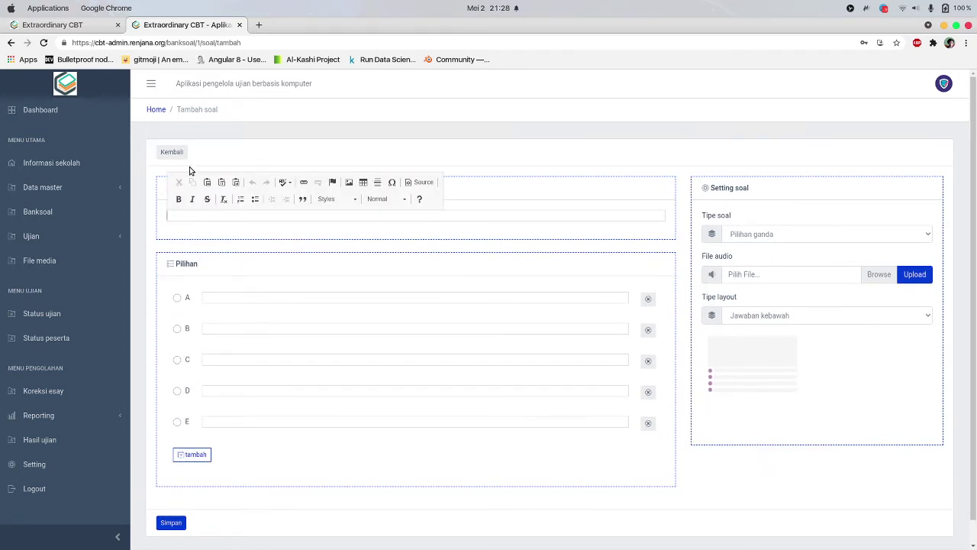
click(173, 152)
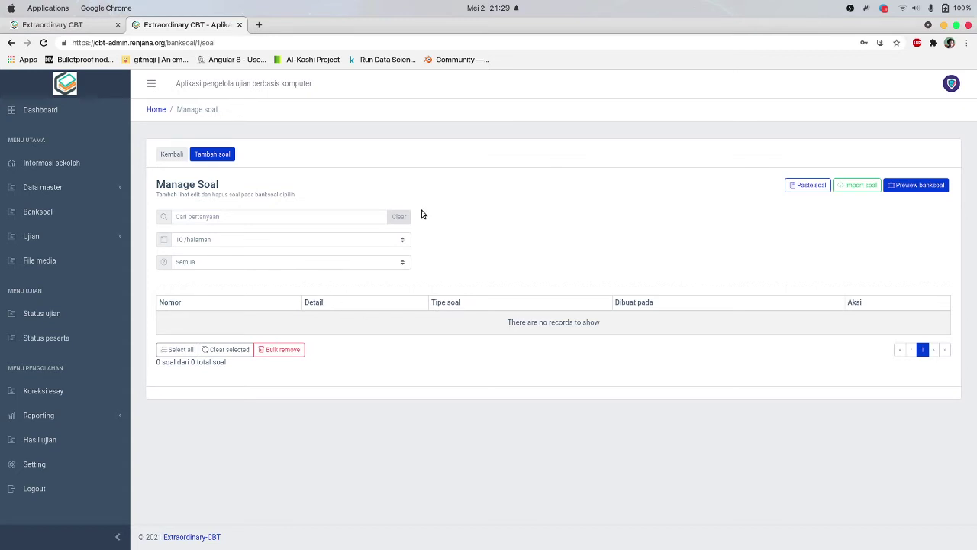
Open the Paste soal form, go back, then open the Upload soal page for docx import
click(794, 188)
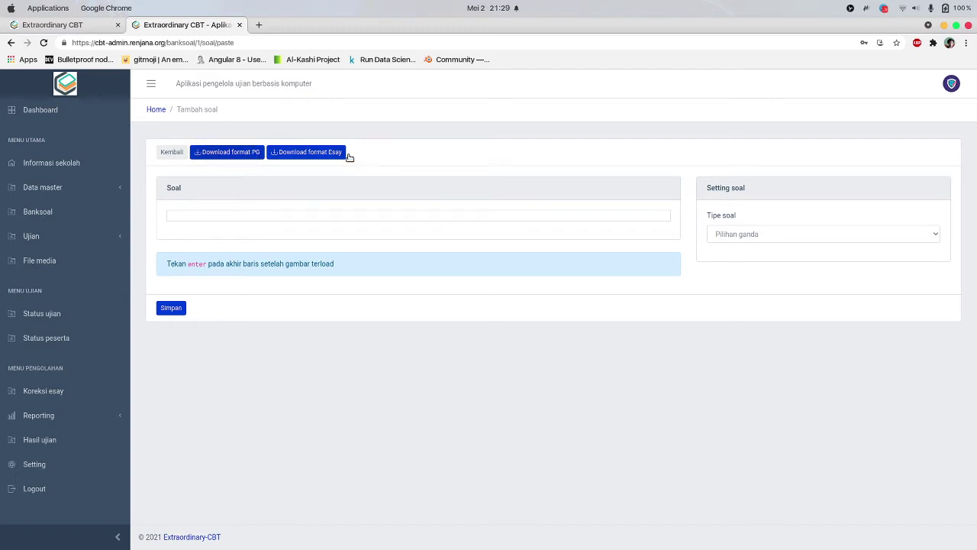
click(163, 158)
click(851, 190)
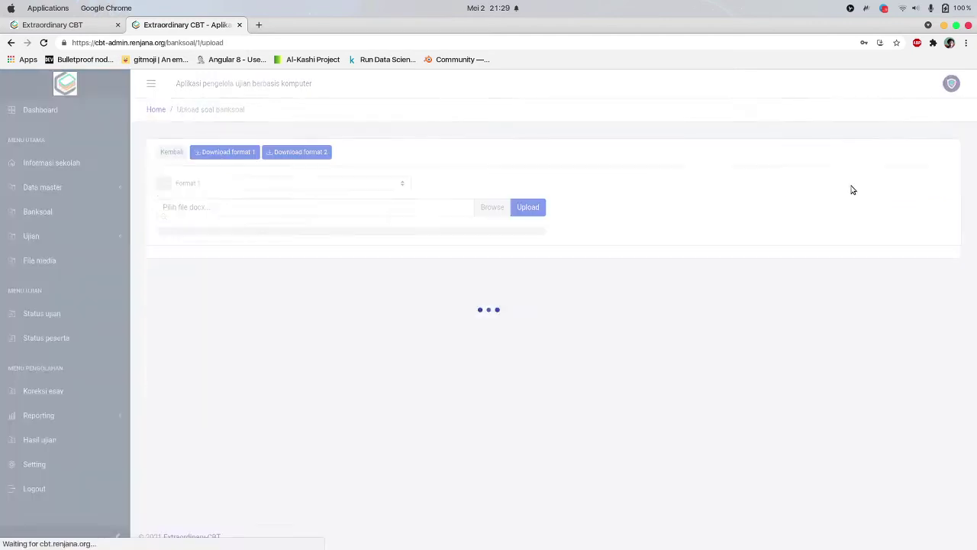
Download the Format 1 question template docx and open it from the download bar
click(239, 185)
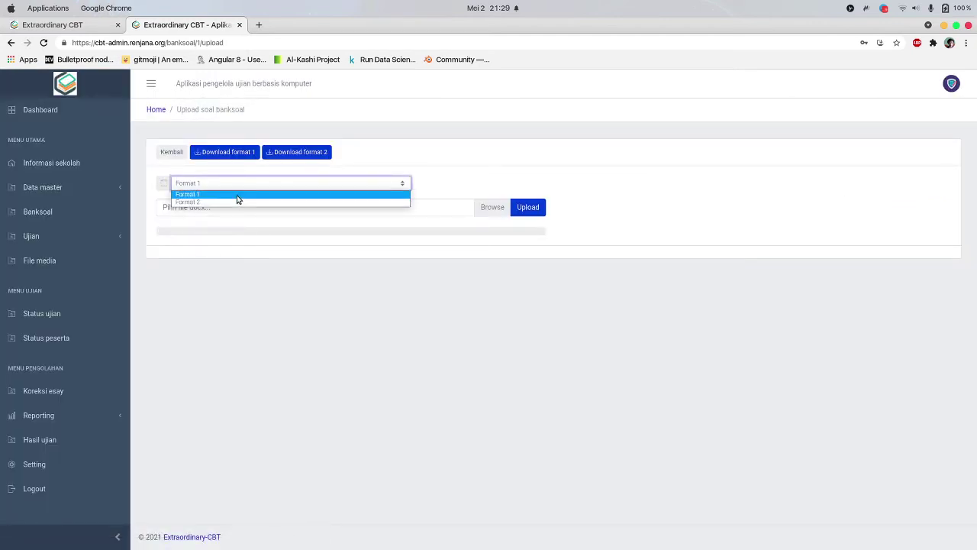
click(238, 194)
click(237, 153)
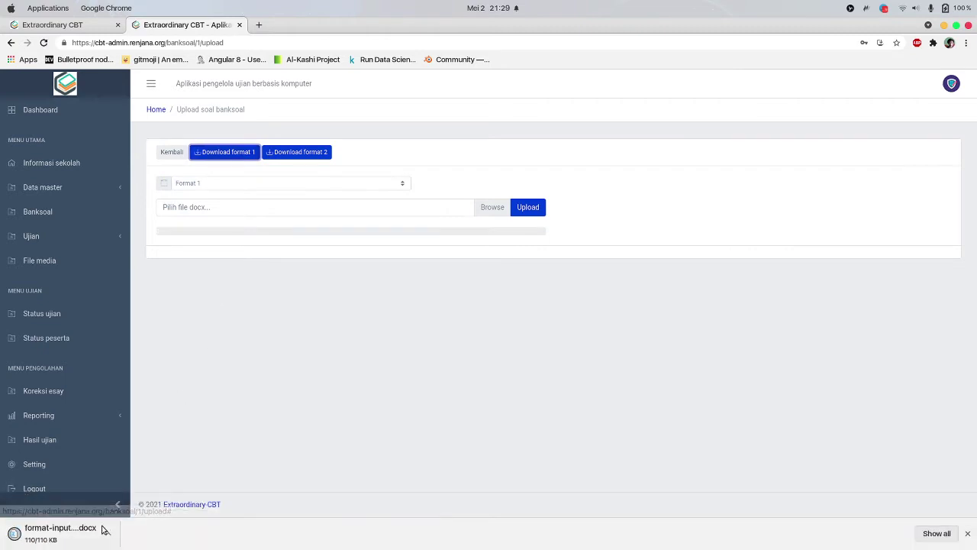
click(87, 532)
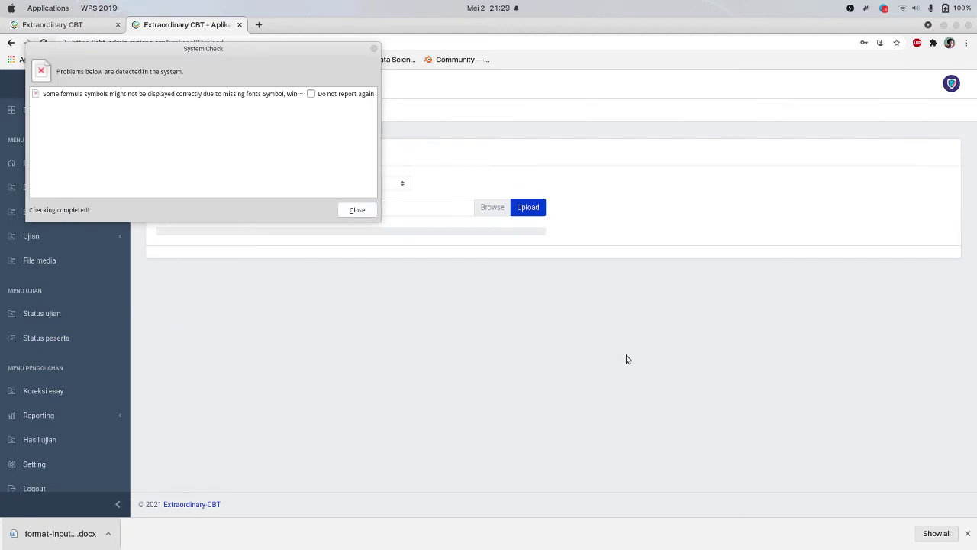
Dismiss the missing fonts warning and read the Format 1 template at 110% zoom
click(355, 211)
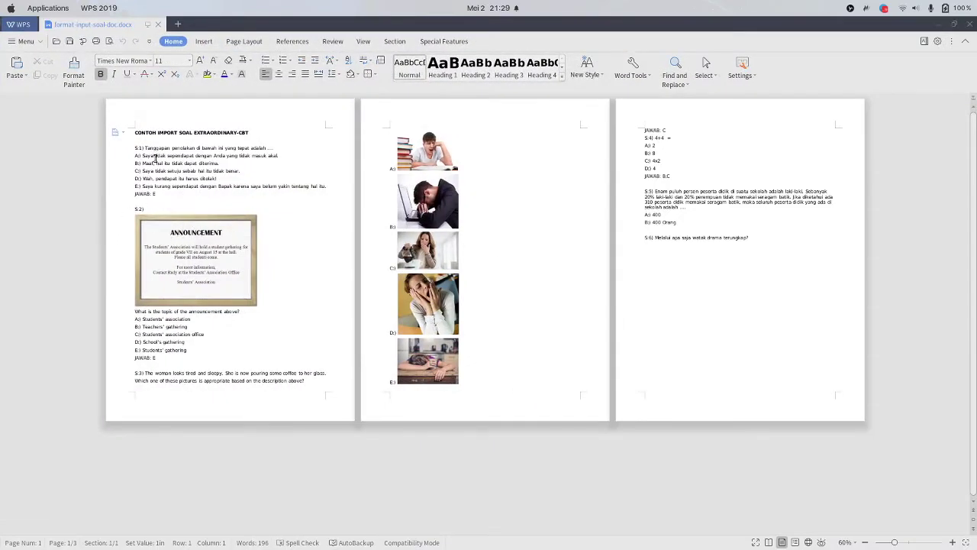
click(952, 542)
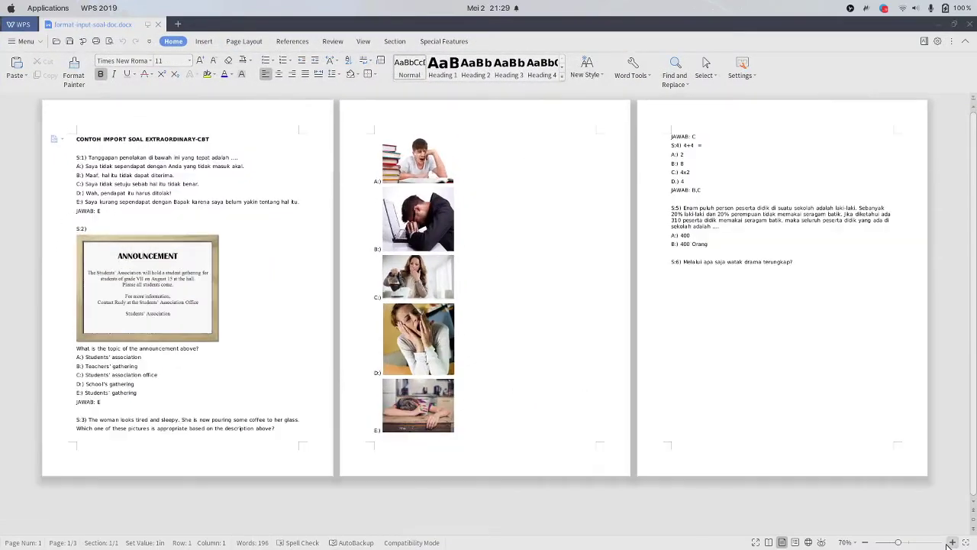
click(951, 542)
click(952, 542)
click(952, 542)
click(952, 542)
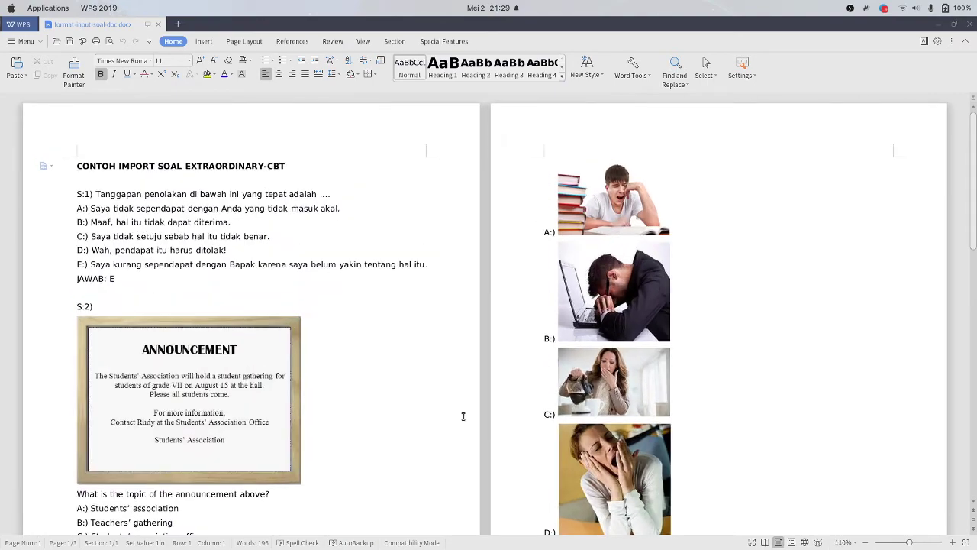
scroll(57, 196, down, 2)
scroll(128, 234, up, 2)
scroll(109, 235, down, 1)
scroll(115, 239, down, 11)
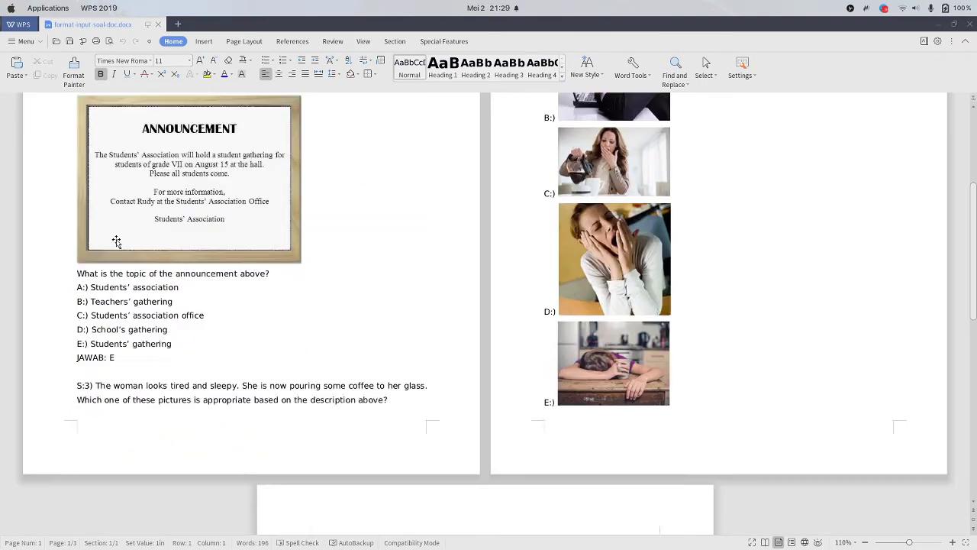
scroll(369, 336, down, 2)
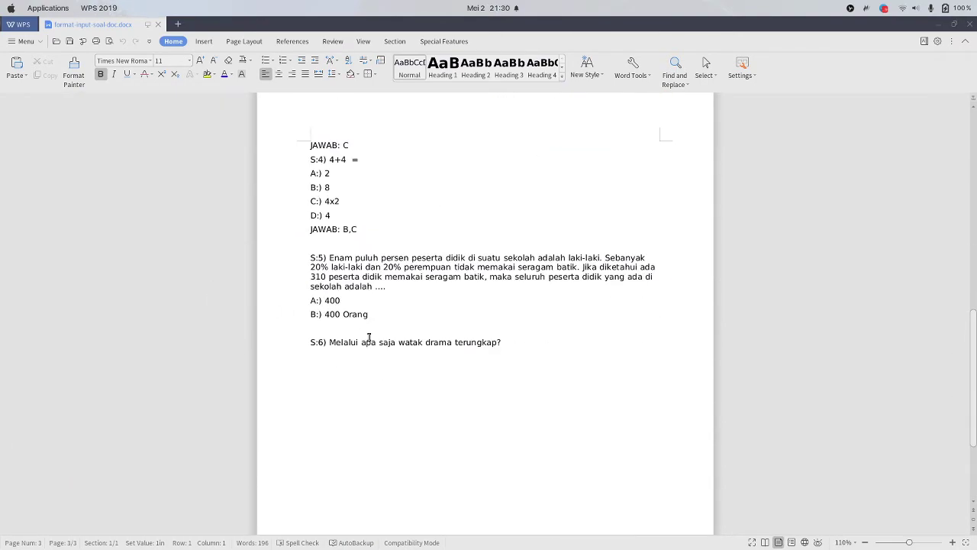
double_click(321, 216)
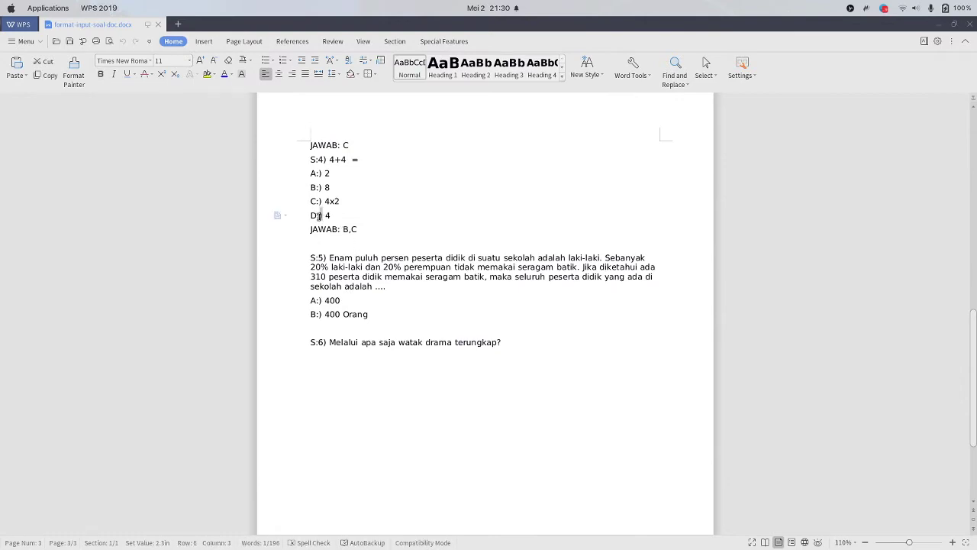
scroll(336, 252, up, 20)
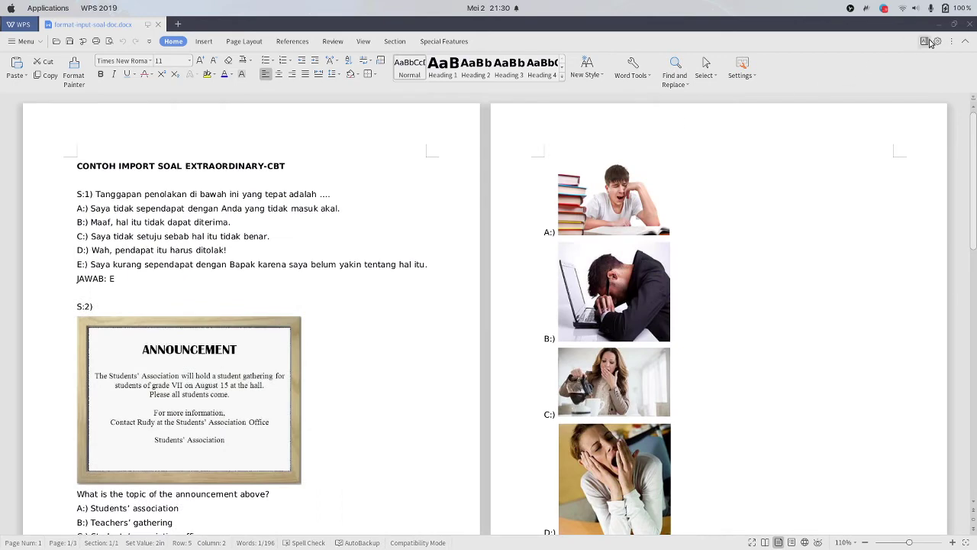
Close Format 1, then download and open the Format 2 template in WPS
click(158, 24)
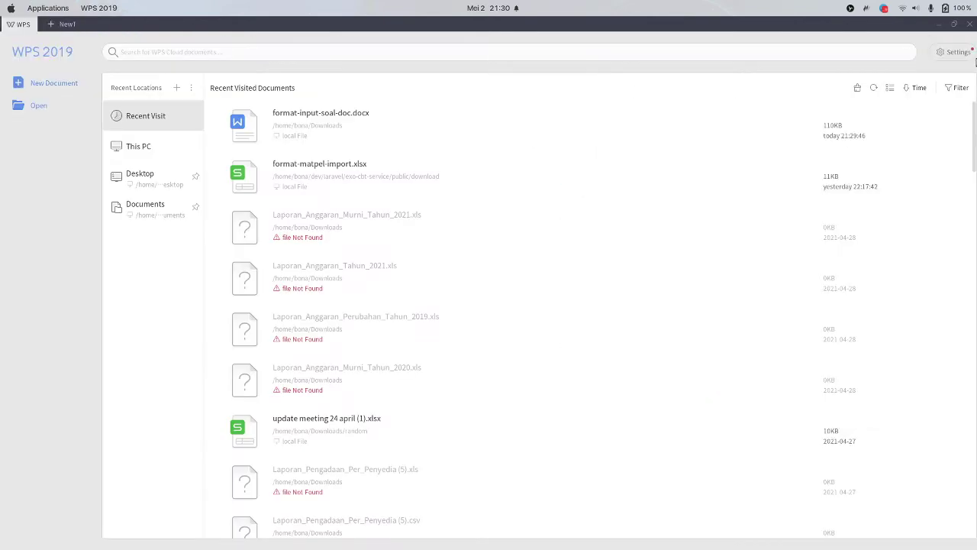
key(alt+Tab)
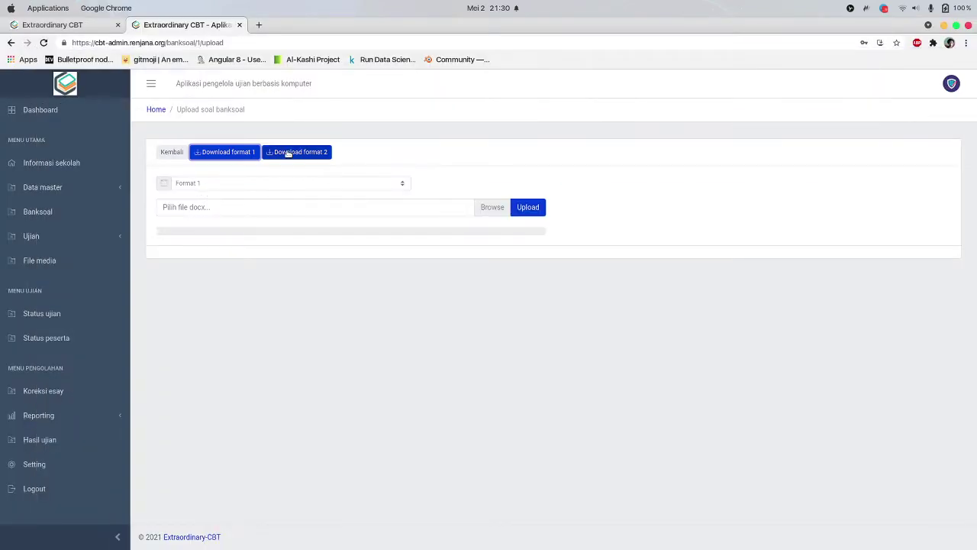
click(287, 152)
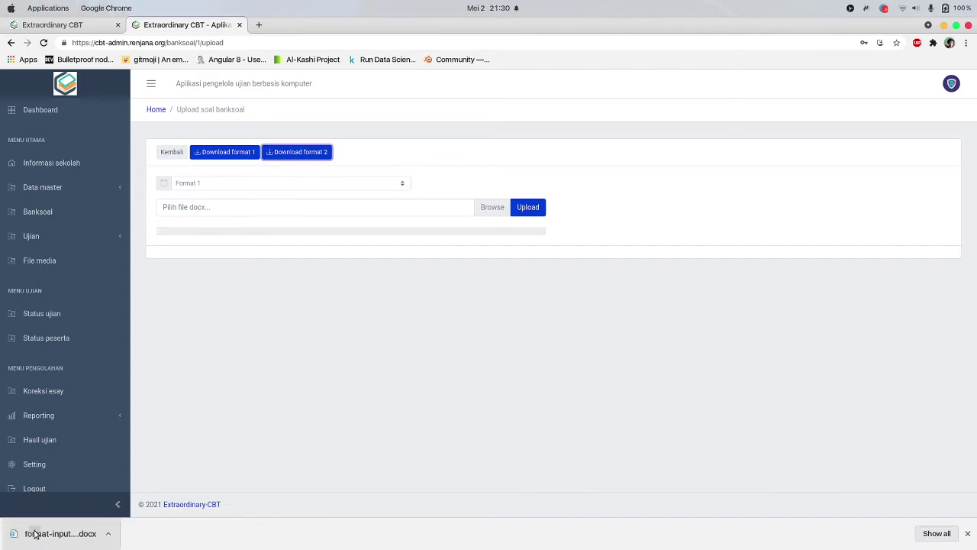
click(33, 532)
scroll(177, 254, down, 4)
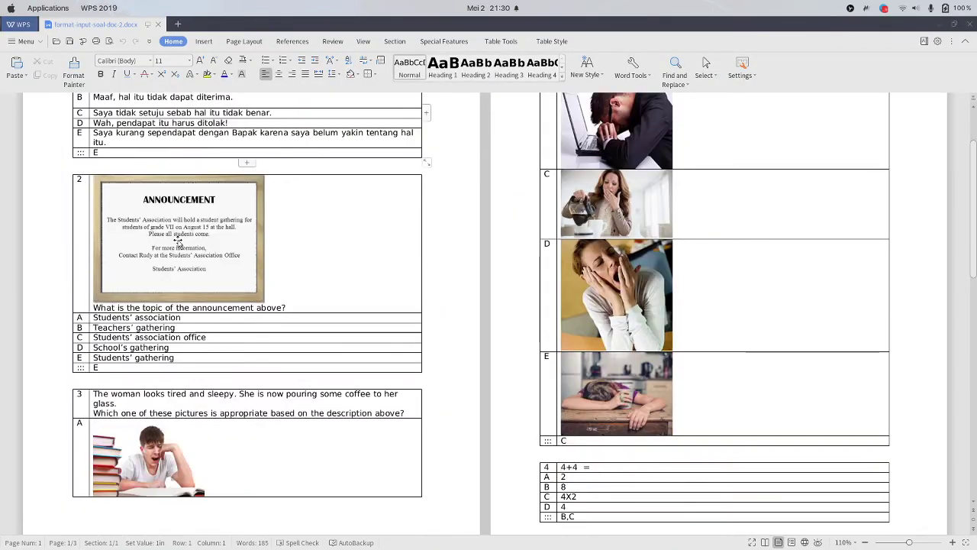
Inspect question 1's ::: marker and question 4's B,C answer key in the Format 2 tables
scroll(110, 261, up, 4)
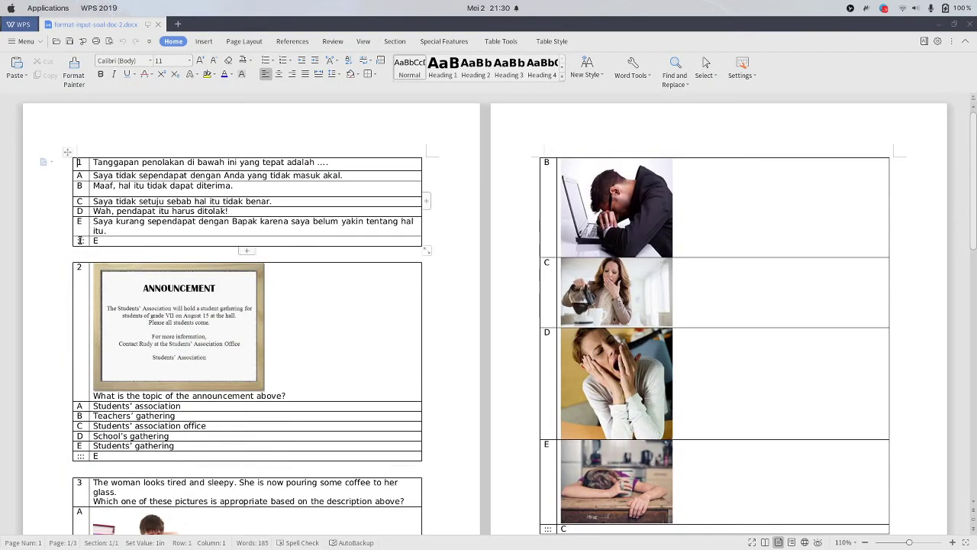
double_click(81, 240)
scroll(107, 259, down, 7)
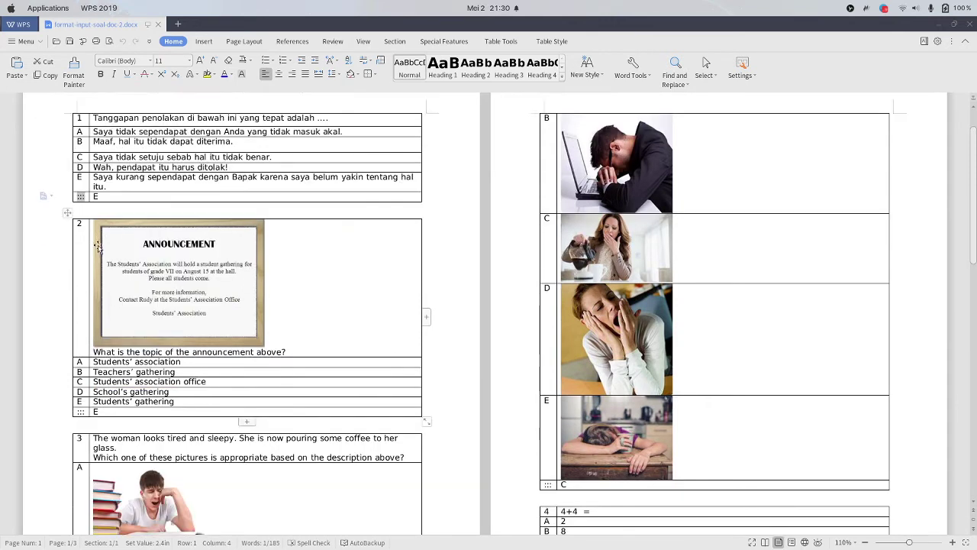
click(548, 296)
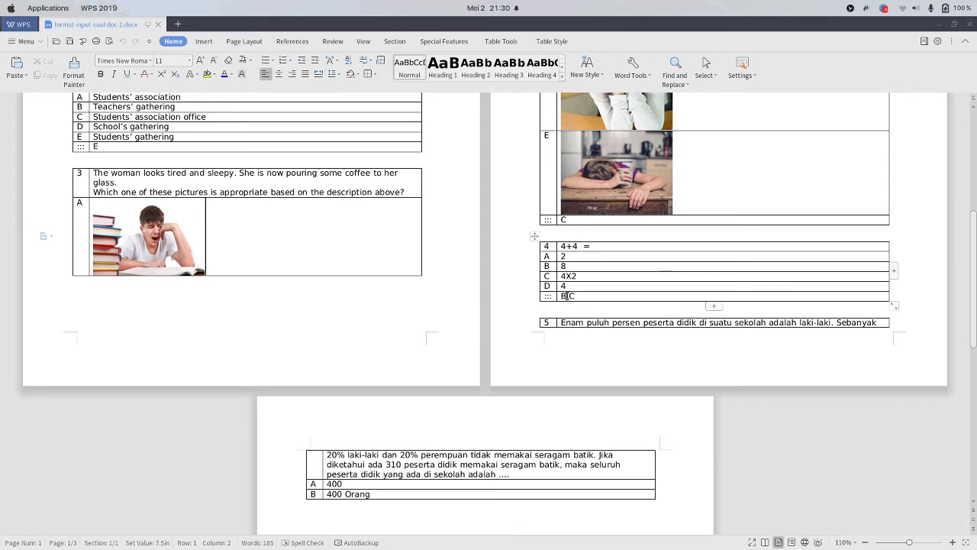
double_click(562, 295)
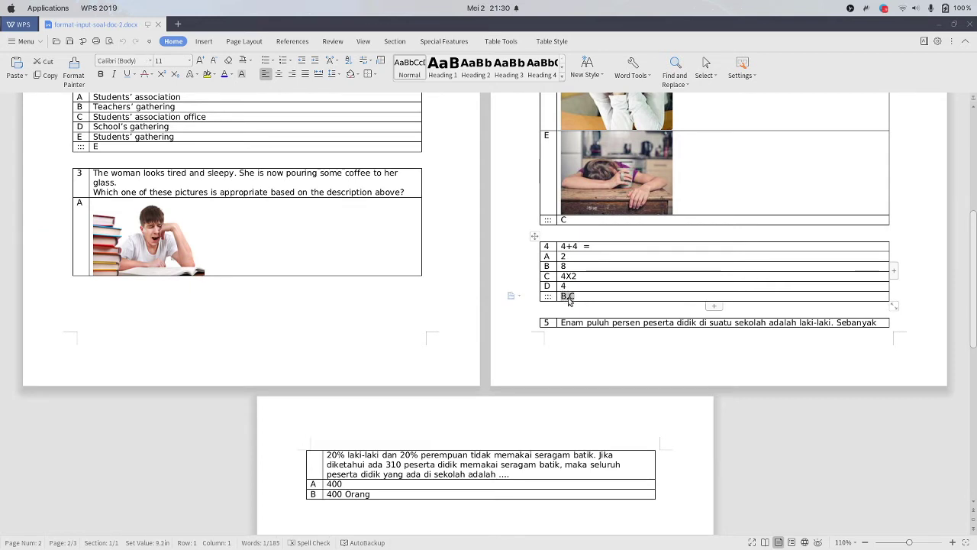
click(587, 297)
drag(580, 297, 564, 295)
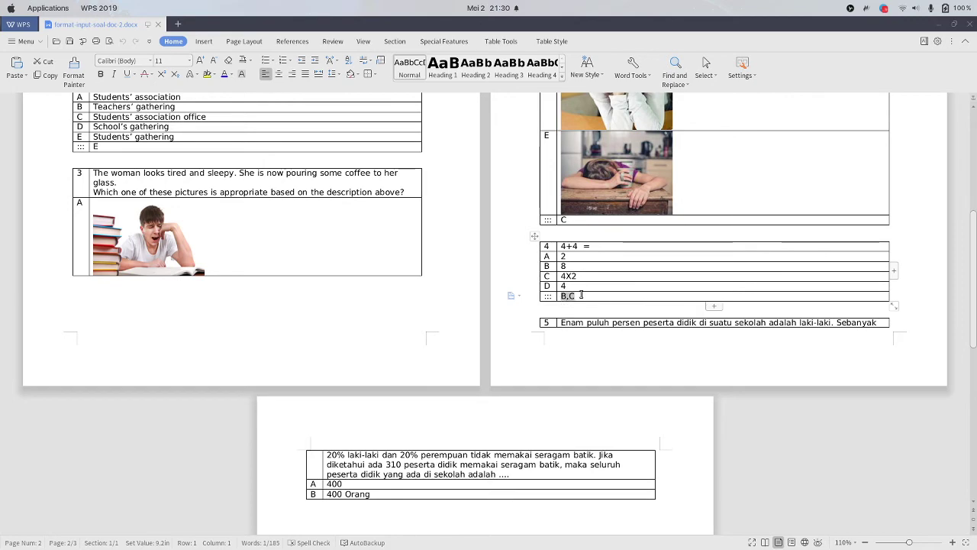
scroll(149, 241, up, 3)
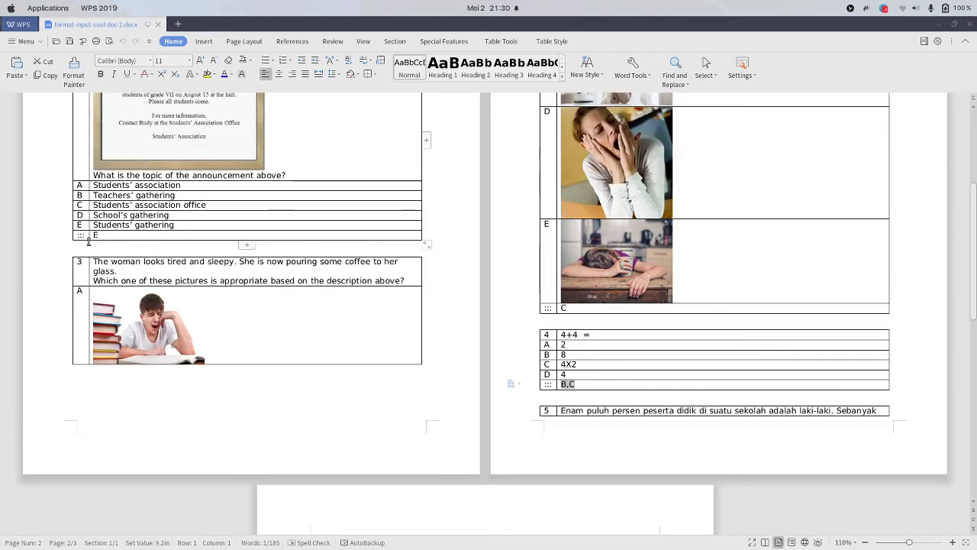
scroll(181, 255, up, 6)
scroll(277, 226, down, 4)
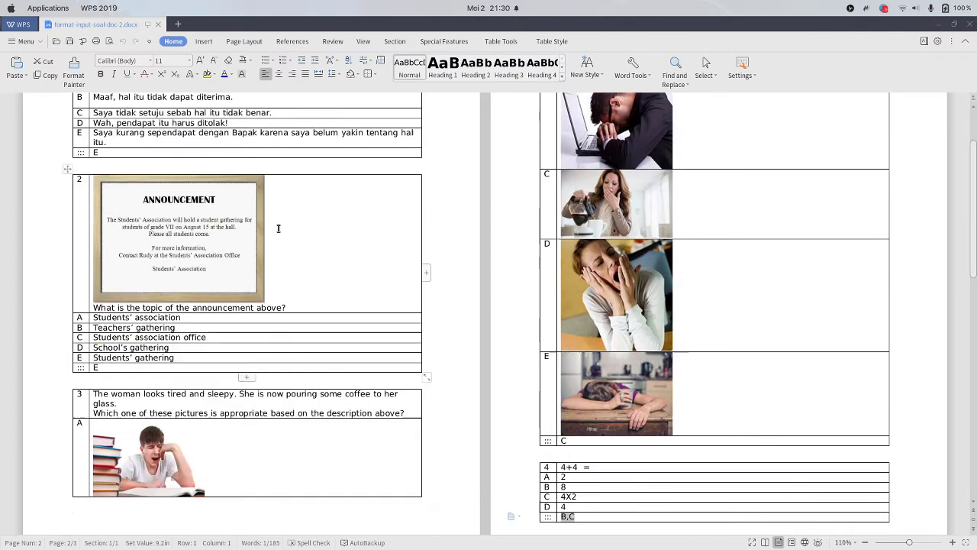
scroll(337, 235, down, 7)
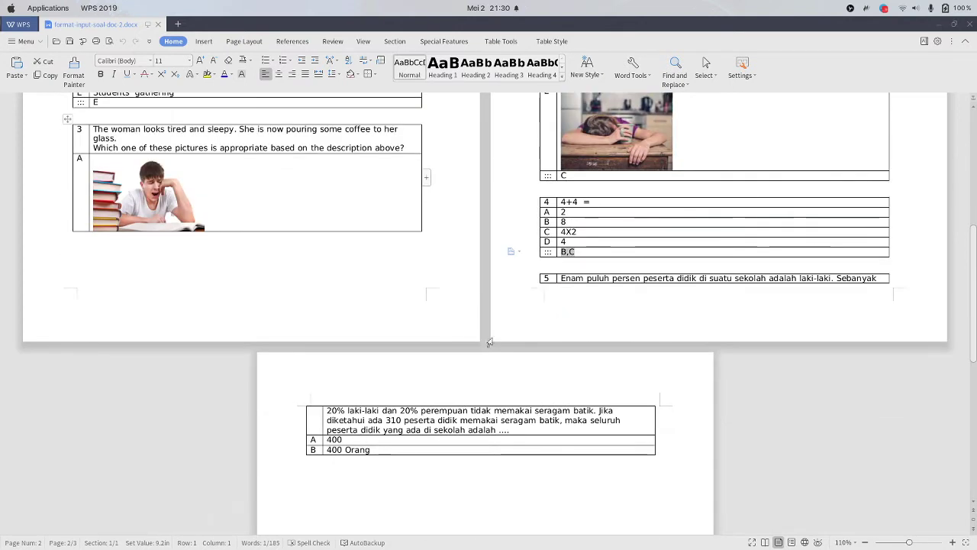
Inspect question 5's answer rows, then close the Format 2 document
click(880, 278)
scroll(681, 296, down, 4)
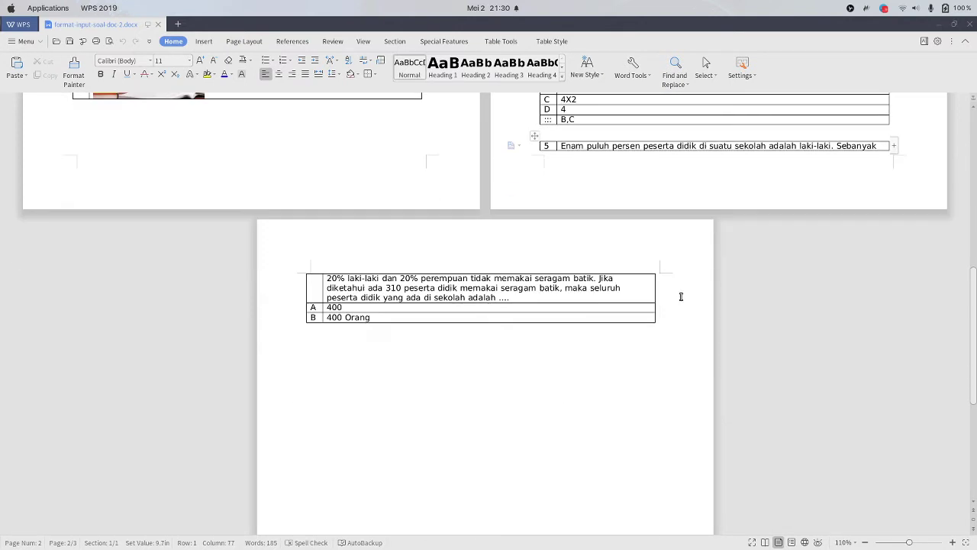
scroll(681, 296, up, 3)
drag(562, 234, 733, 234)
scroll(475, 320, down, 3)
scroll(348, 369, up, 3)
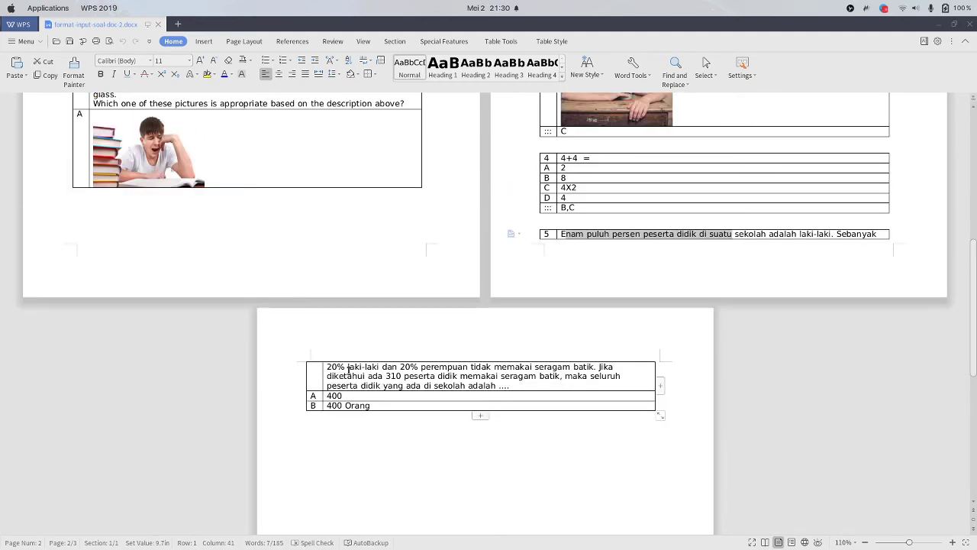
drag(373, 406, 321, 396)
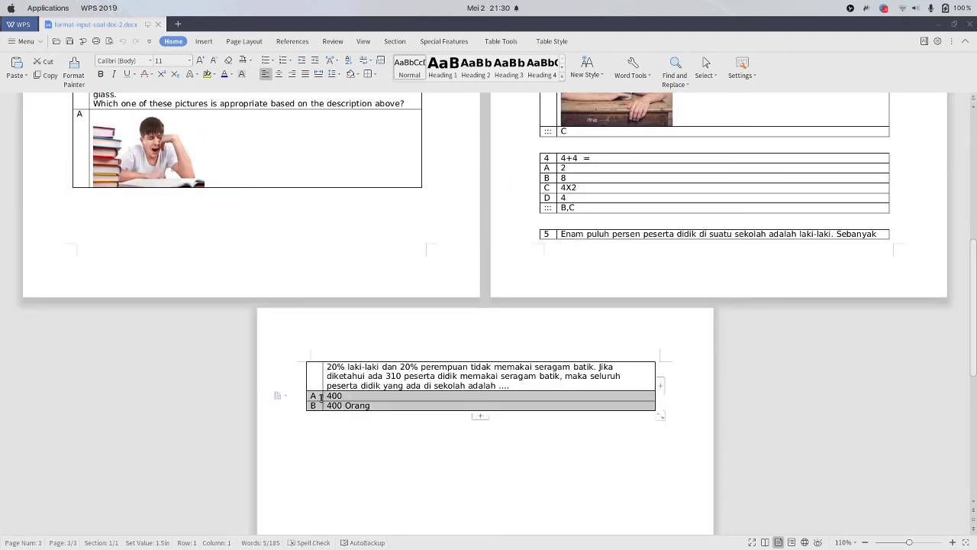
click(302, 474)
scroll(338, 407, down, 10)
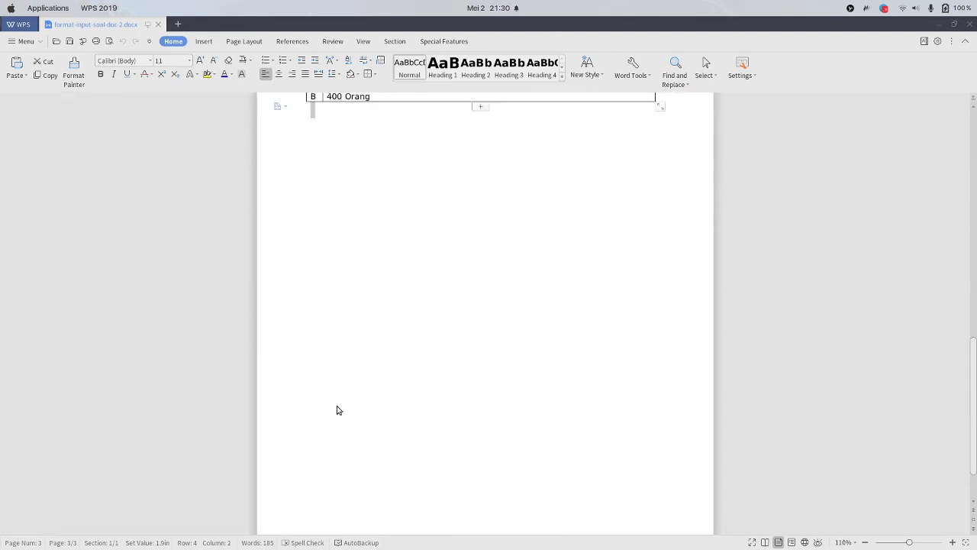
scroll(341, 404, up, 8)
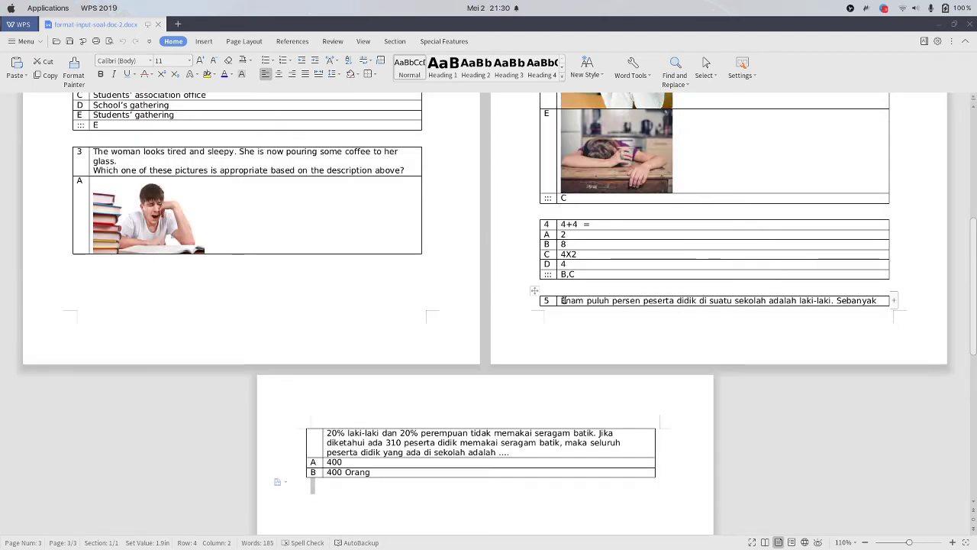
scroll(333, 351, up, 3)
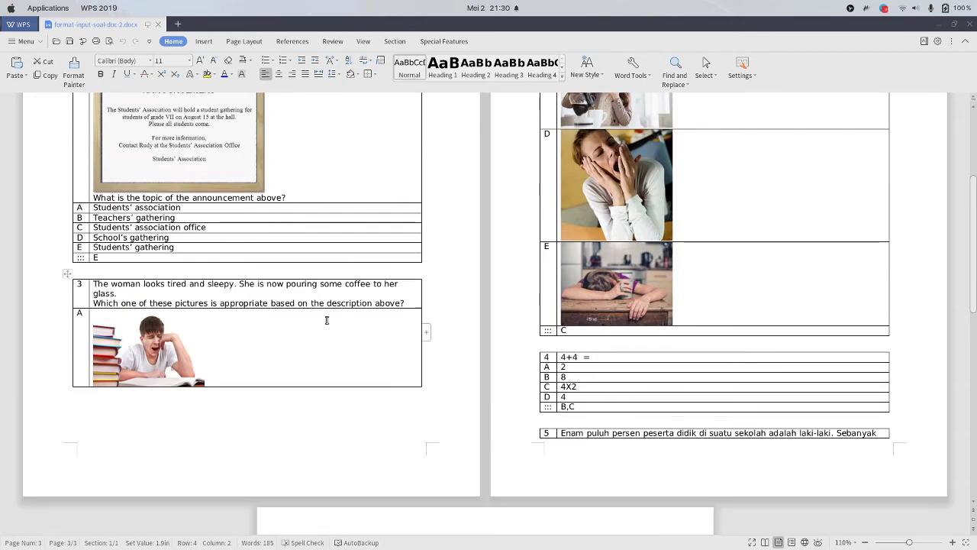
click(158, 25)
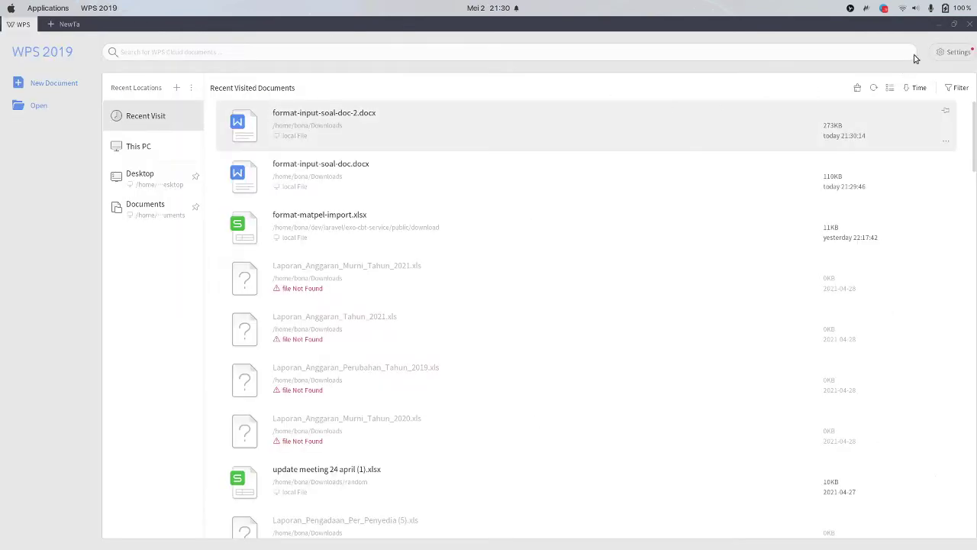
Upload format-input-soal-doc-2.docx as Format 2, bringing the question bank to 5 questions
key(super+Tab)
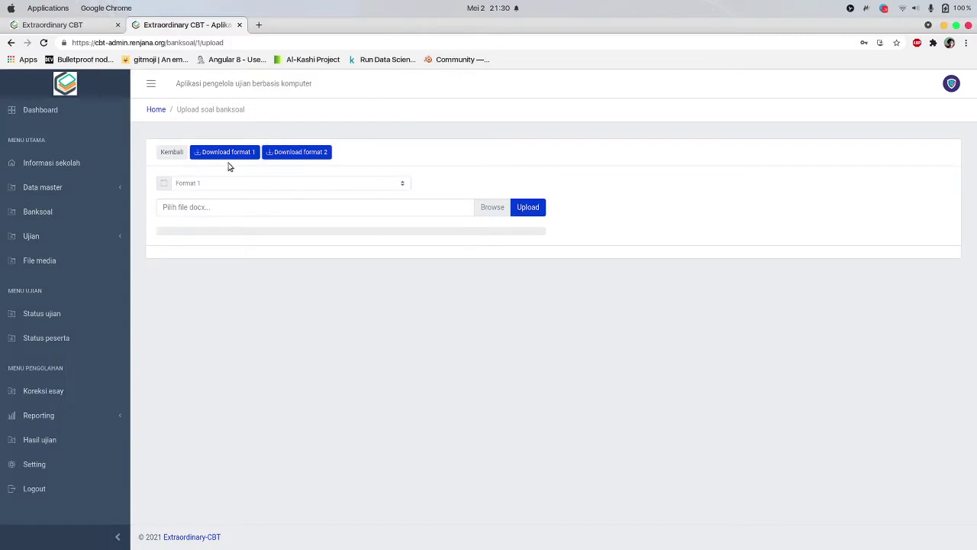
click(169, 156)
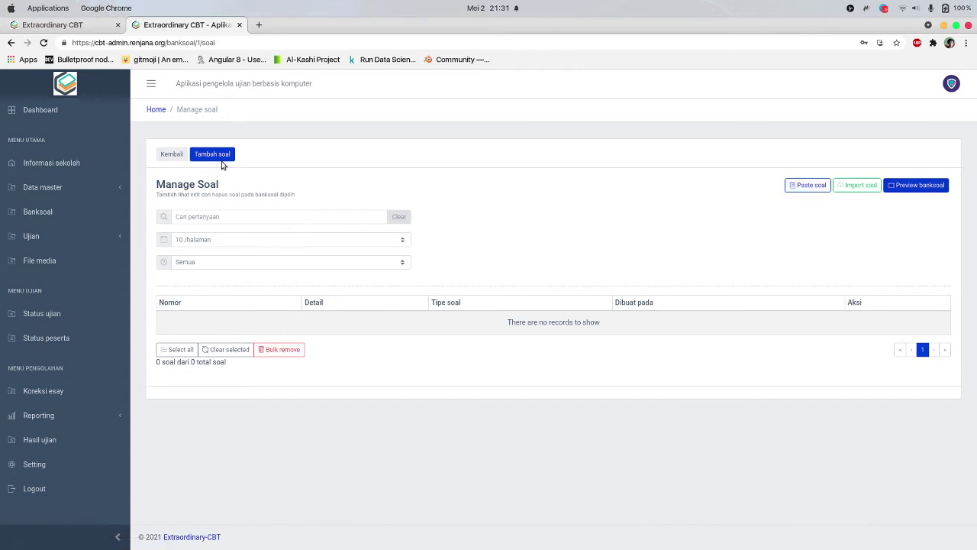
click(860, 185)
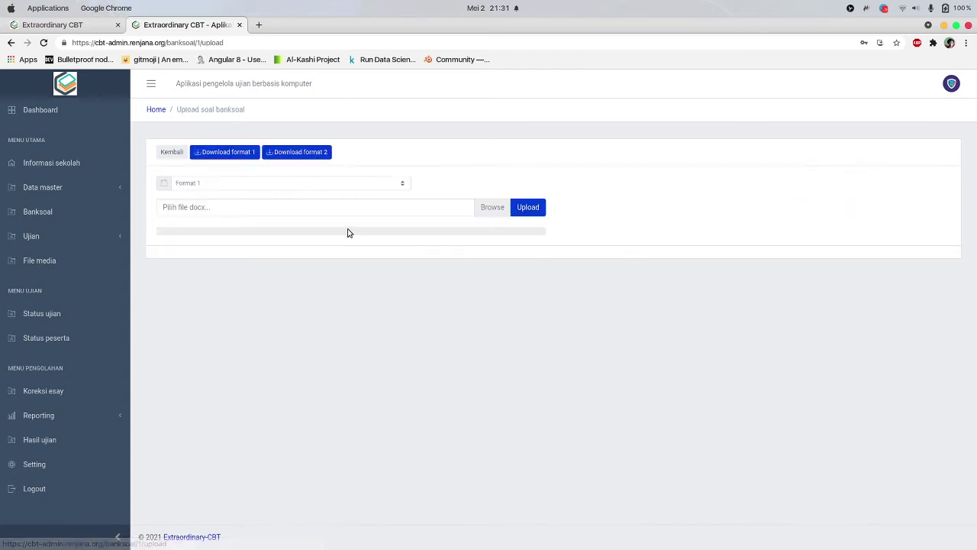
click(266, 186)
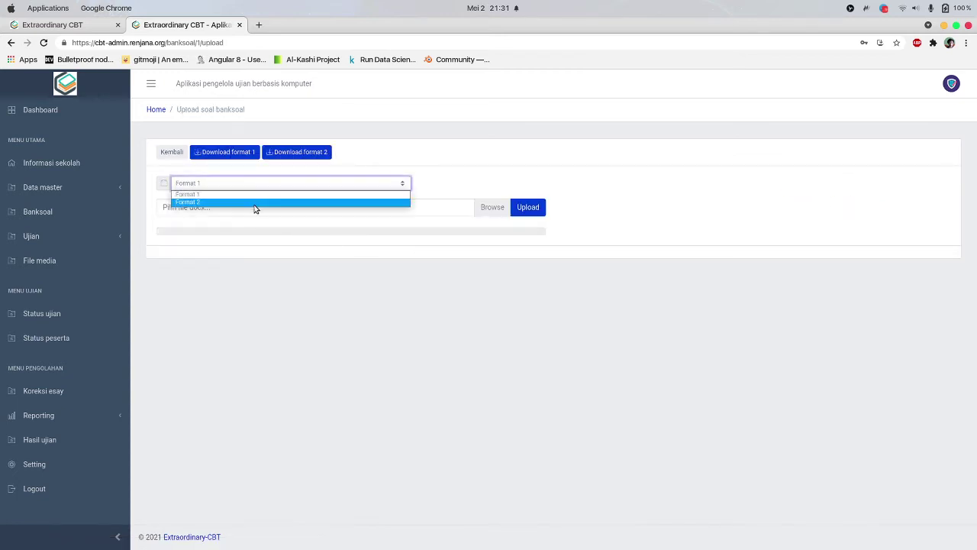
click(255, 211)
click(255, 211)
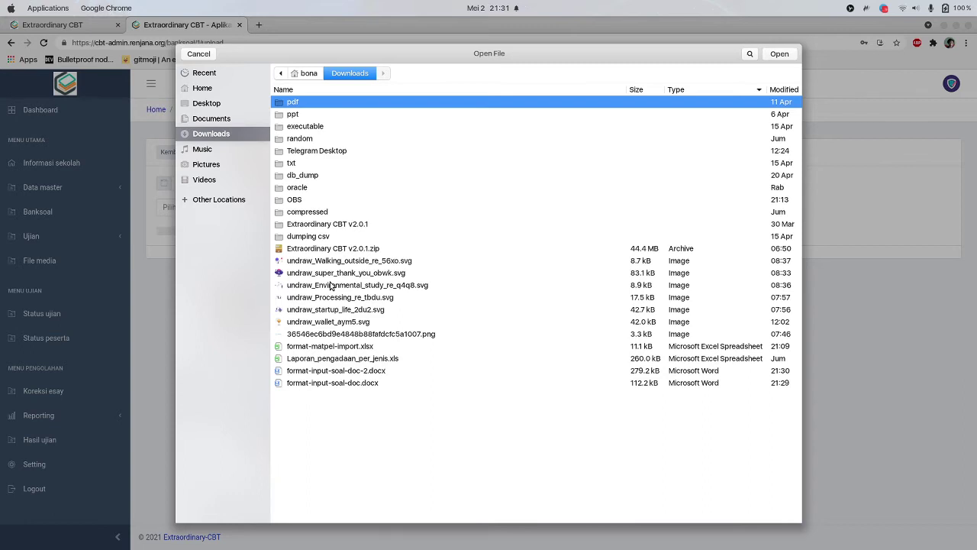
click(358, 372)
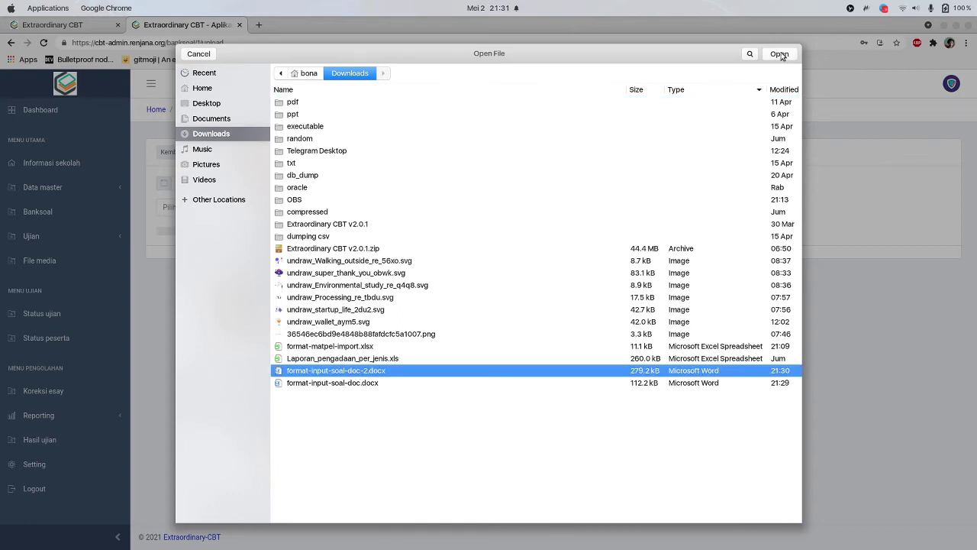
click(779, 54)
click(526, 211)
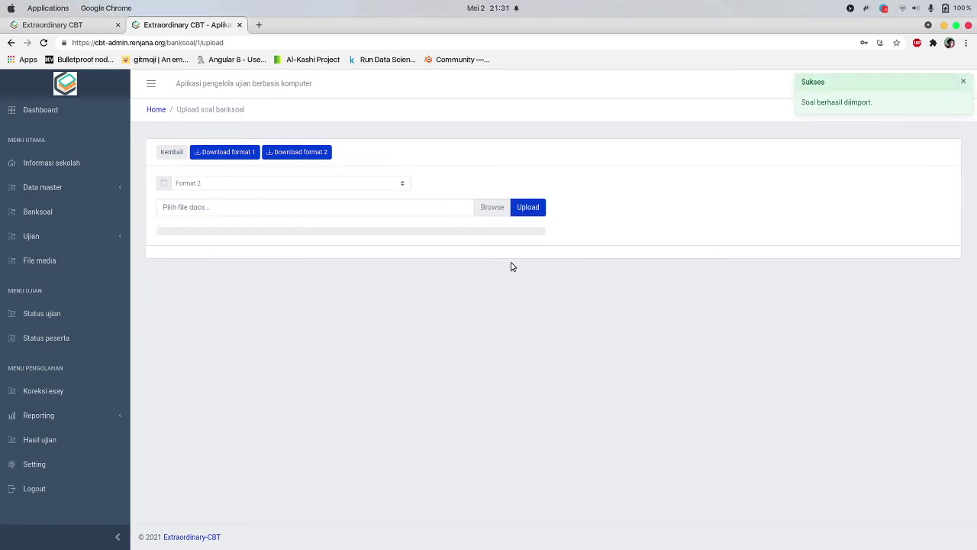
click(169, 154)
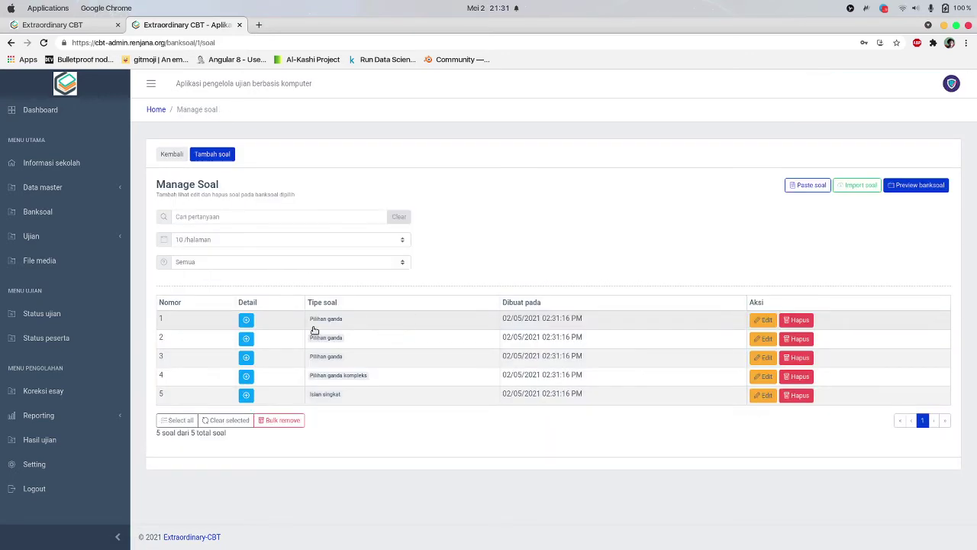
Expand the details of imported questions 1 to 3 to check them
click(246, 320)
scroll(248, 385, down, 4)
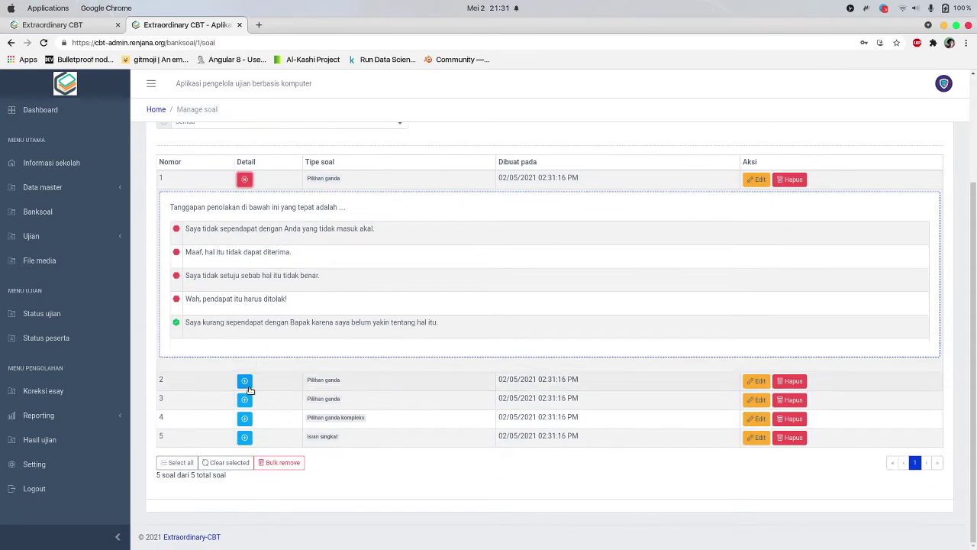
click(246, 382)
scroll(248, 393, down, 10)
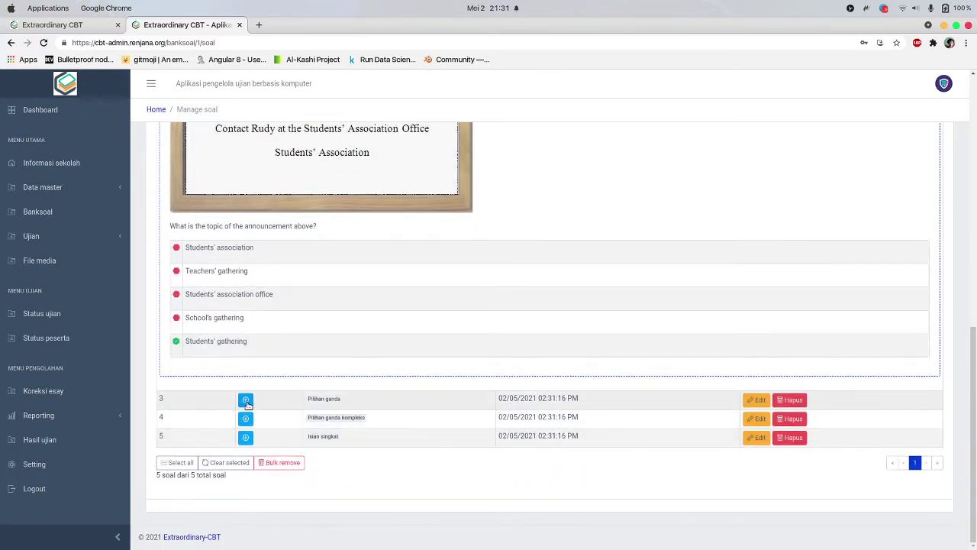
click(246, 400)
scroll(229, 344, down, 5)
scroll(206, 275, up, 1)
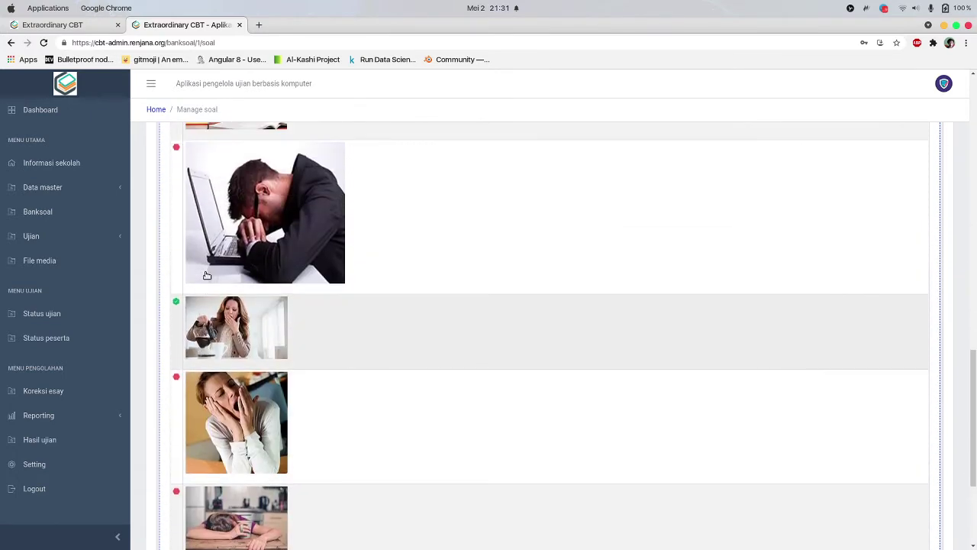
scroll(229, 389, down, 4)
Check the details of questions 4 and 5, then start a new question
click(244, 418)
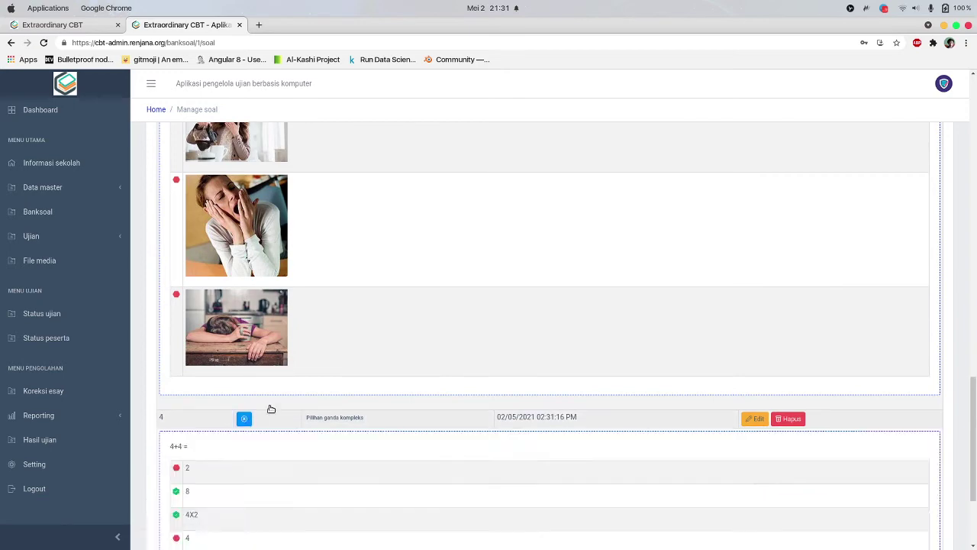
scroll(290, 389, down, 4)
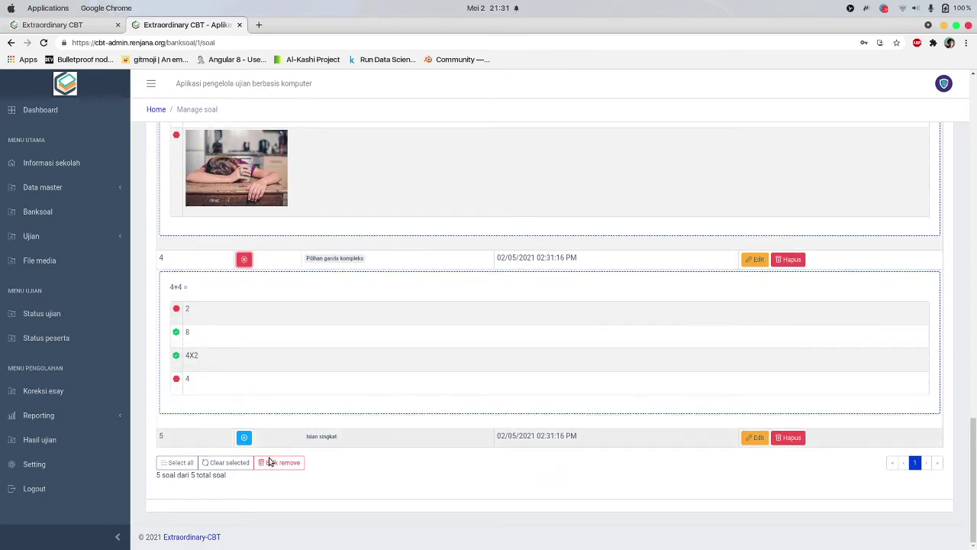
click(246, 435)
scroll(271, 425, down, 1)
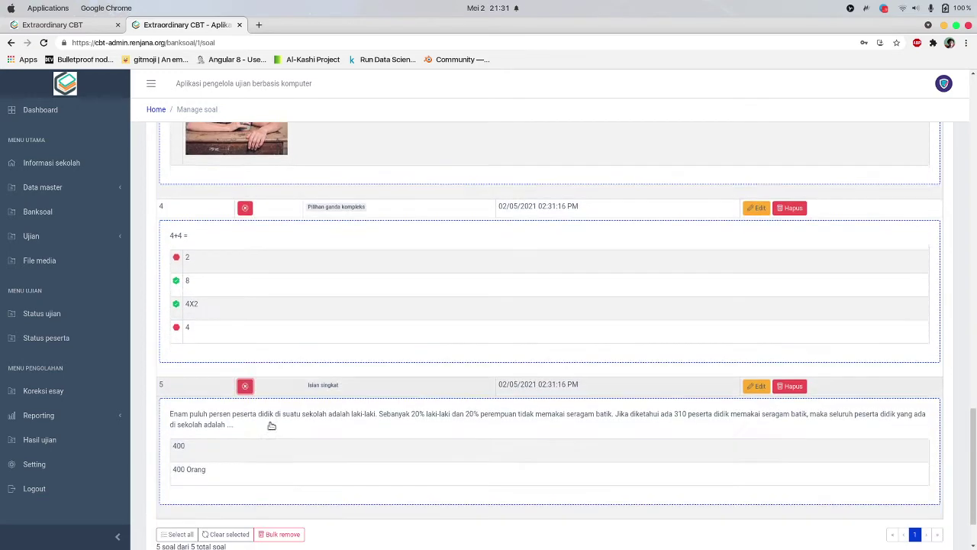
scroll(271, 425, down, 2)
scroll(253, 414, up, 3)
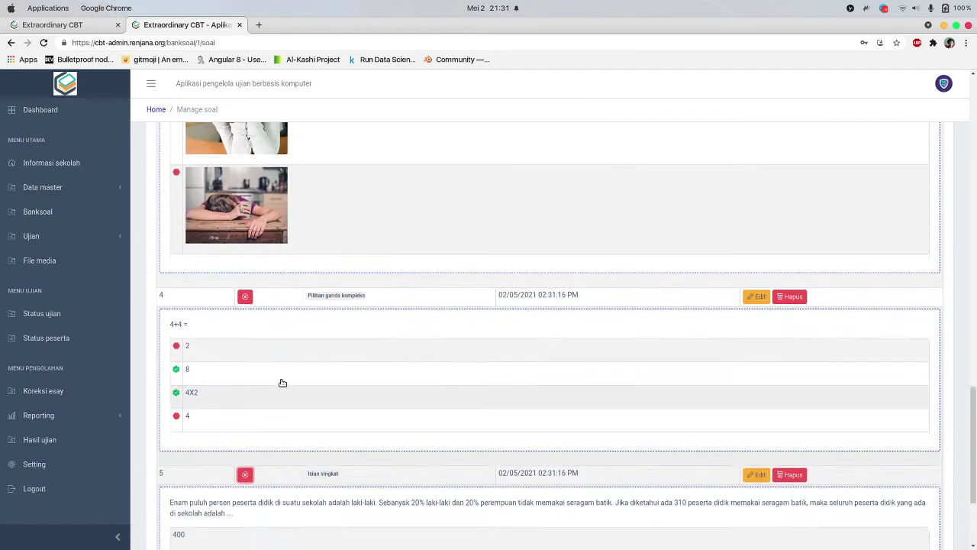
scroll(283, 383, up, 15)
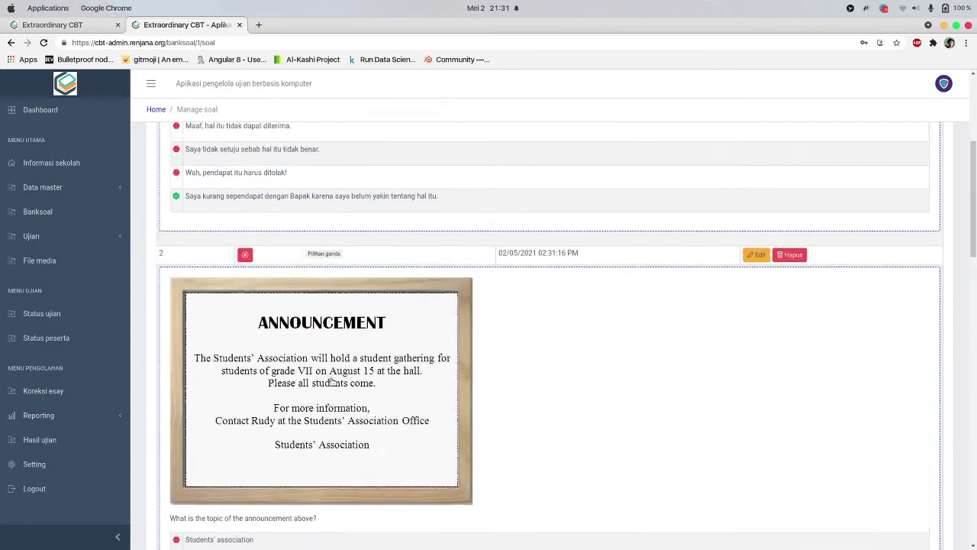
scroll(332, 382, up, 5)
scroll(443, 318, up, 1)
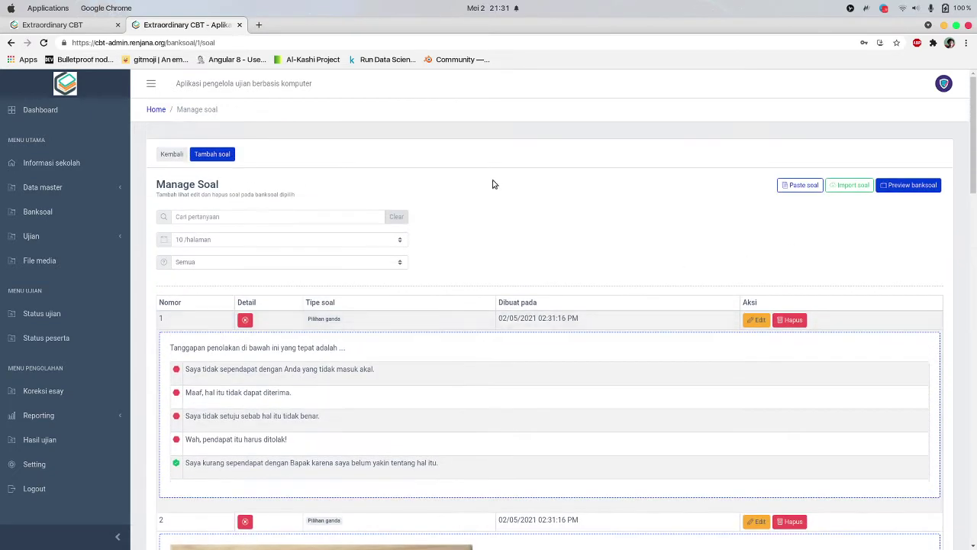
click(213, 158)
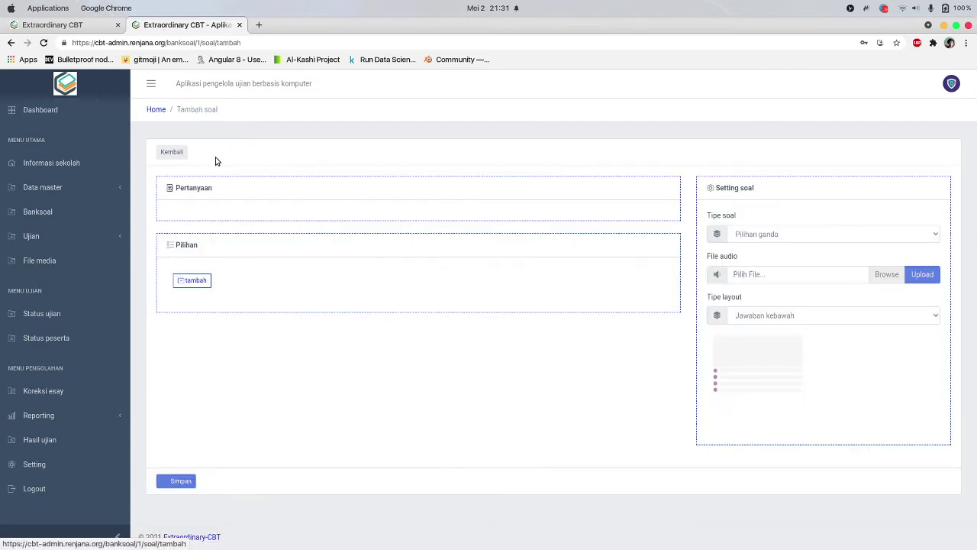
Change the new question's type from Pilihan ganda kompleks to Isian singkat
click(307, 217)
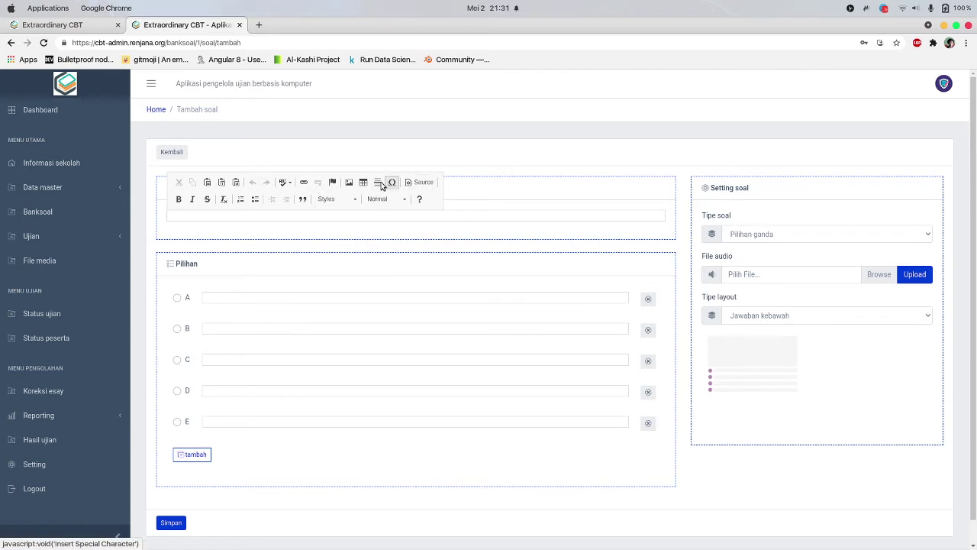
click(294, 234)
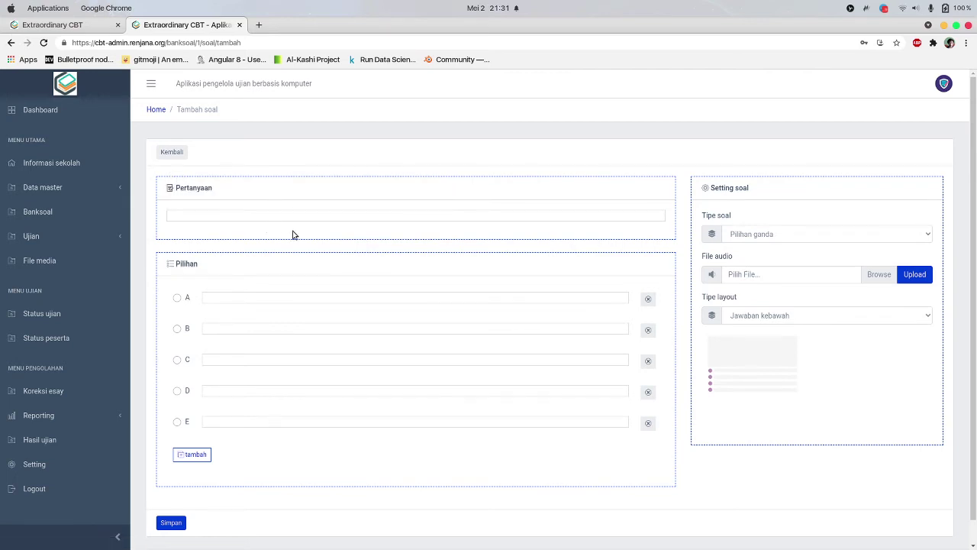
click(764, 234)
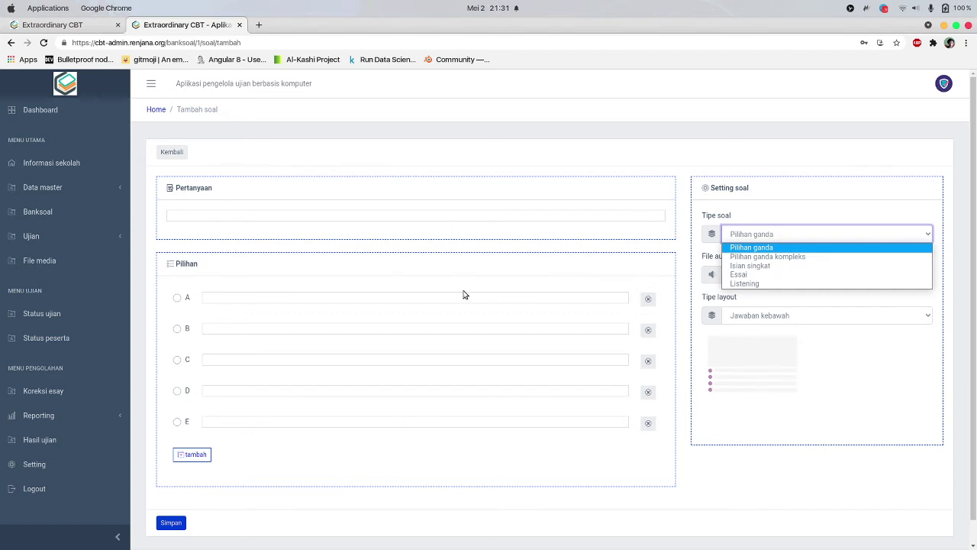
click(861, 426)
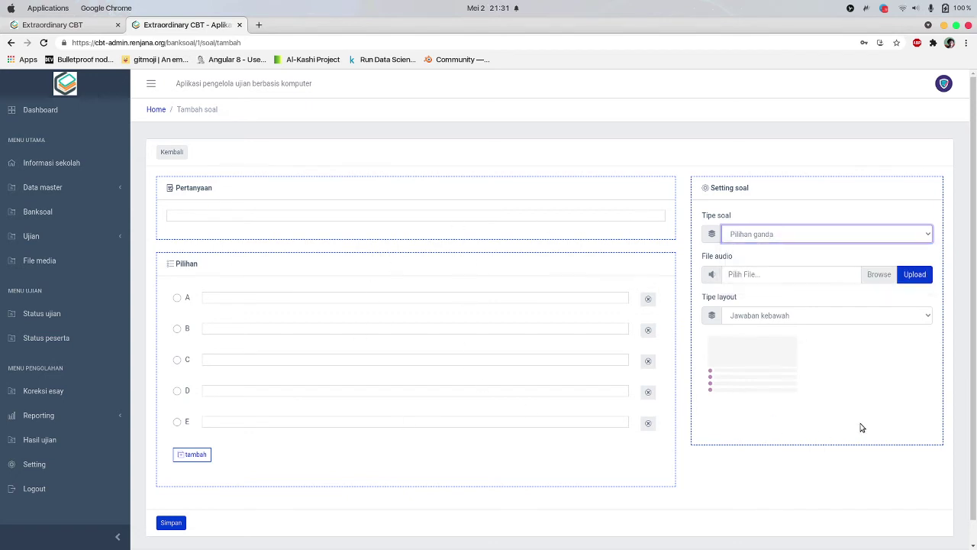
click(754, 236)
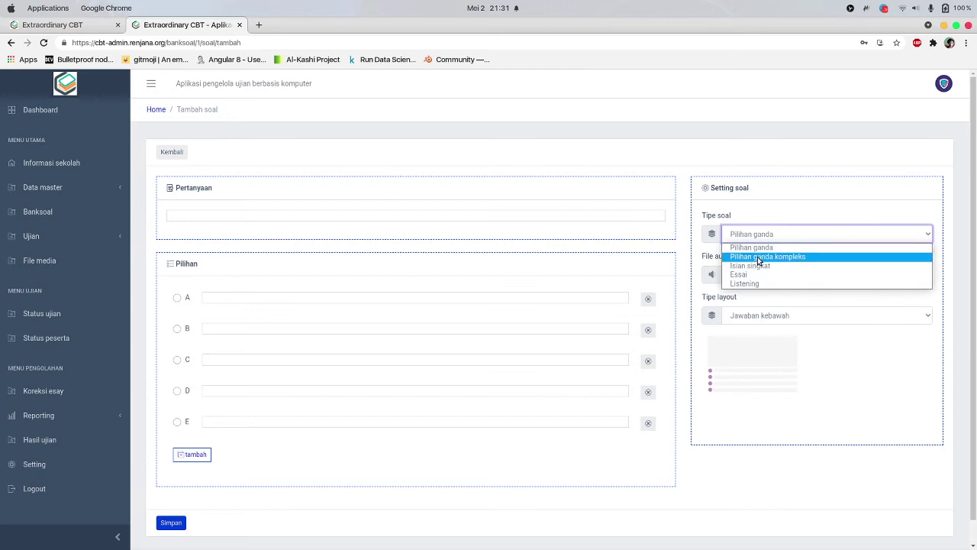
click(760, 254)
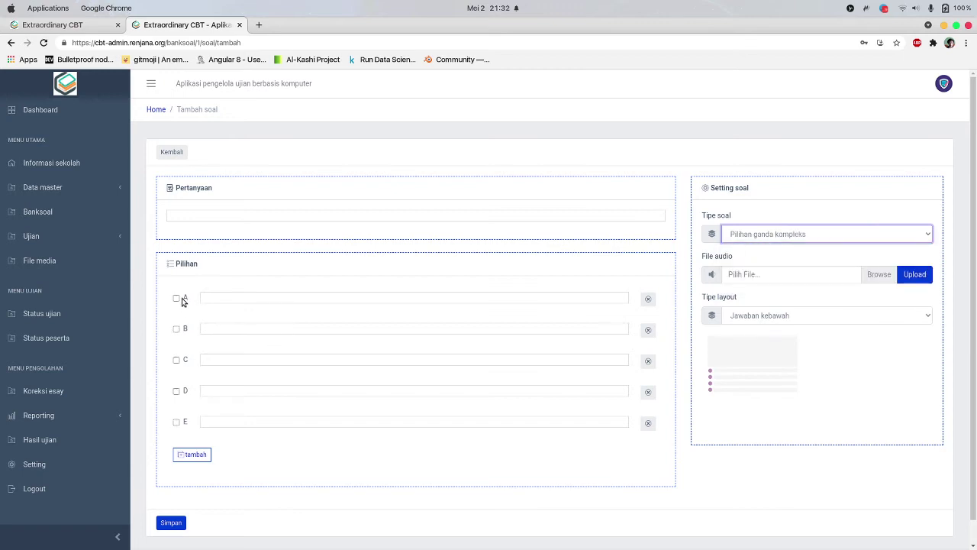
click(813, 234)
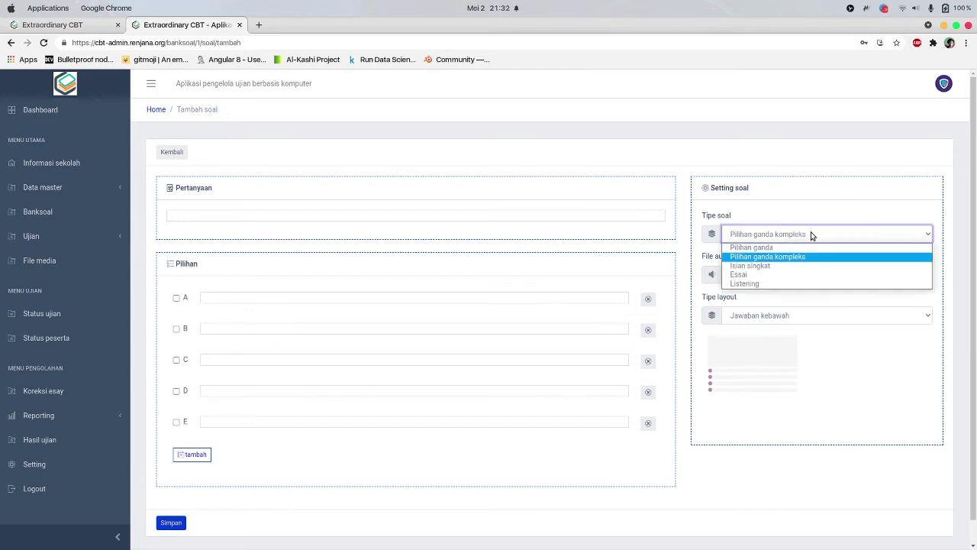
click(783, 267)
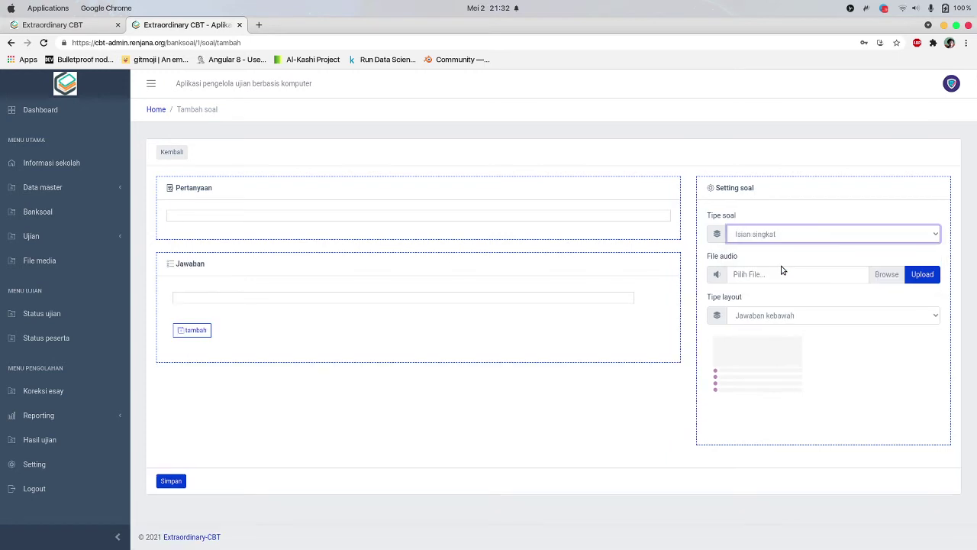
Write the question 1 + 1 with the accepted answer 2
click(255, 298)
click(341, 351)
click(267, 213)
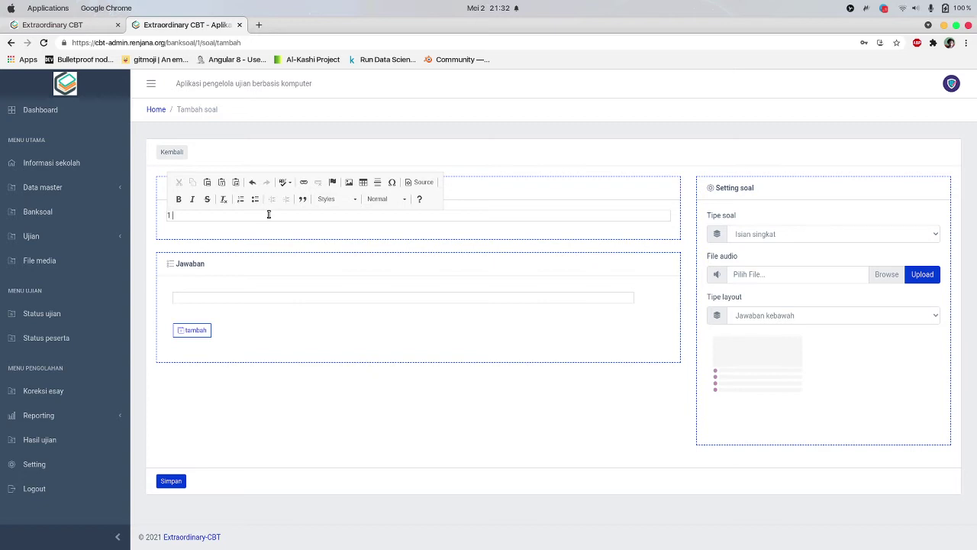
key(Tab)
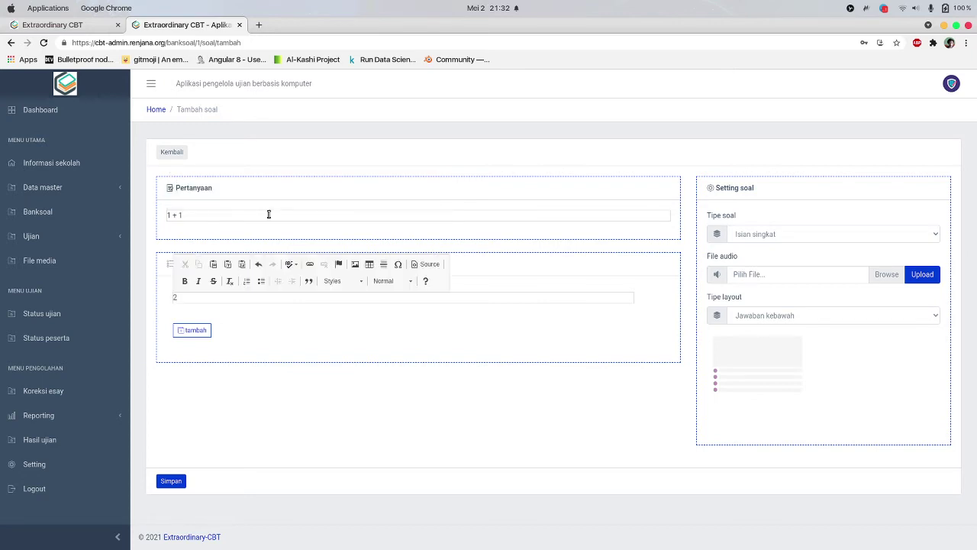
click(260, 329)
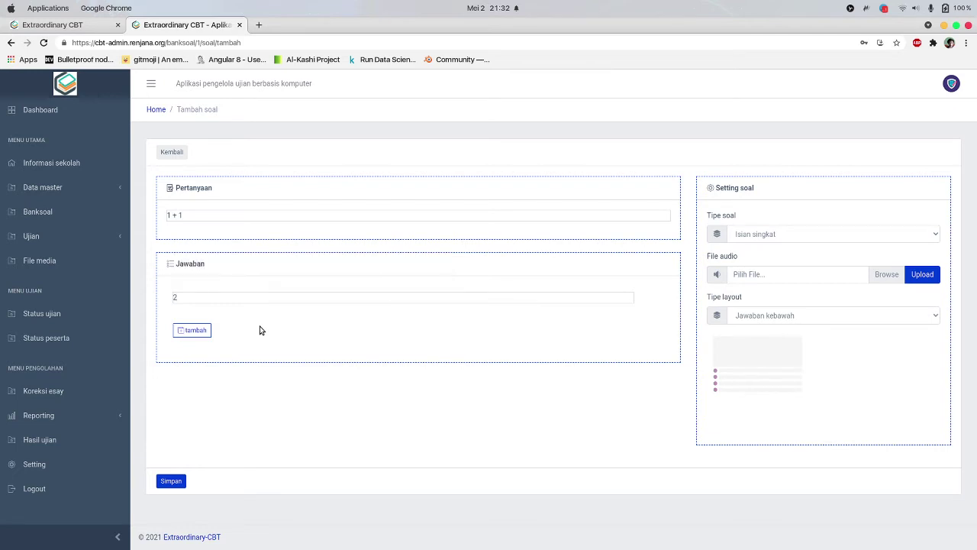
Add a second accepted answer field and enter (2-1)+1
click(195, 333)
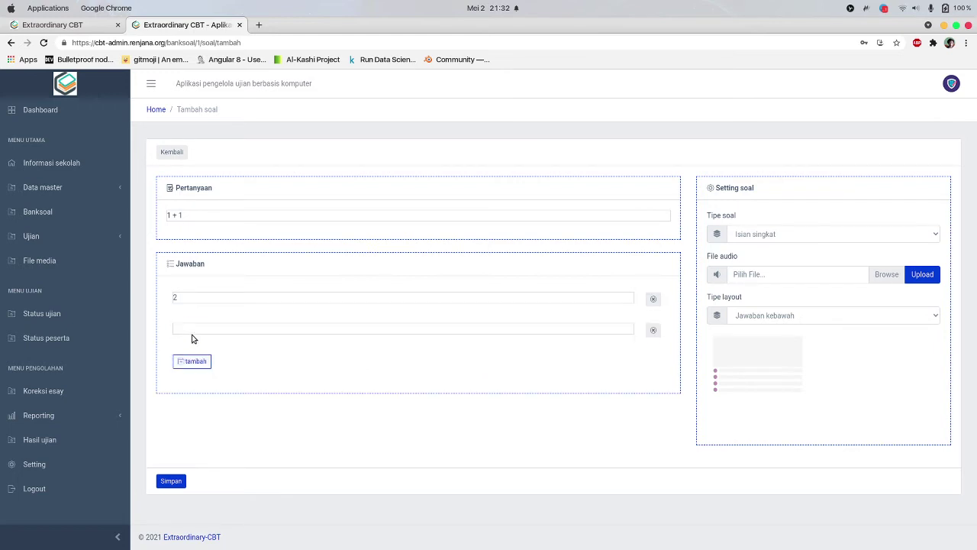
click(197, 329)
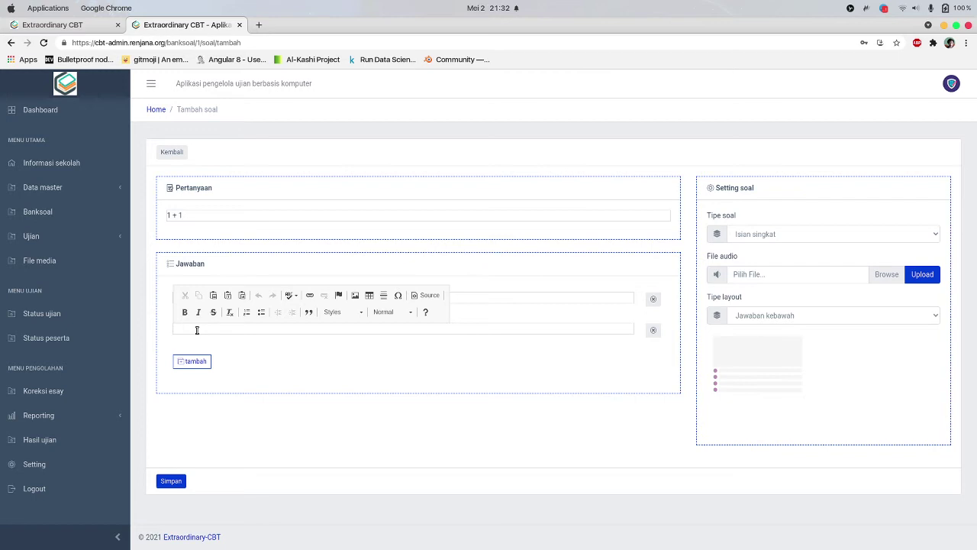
click(271, 353)
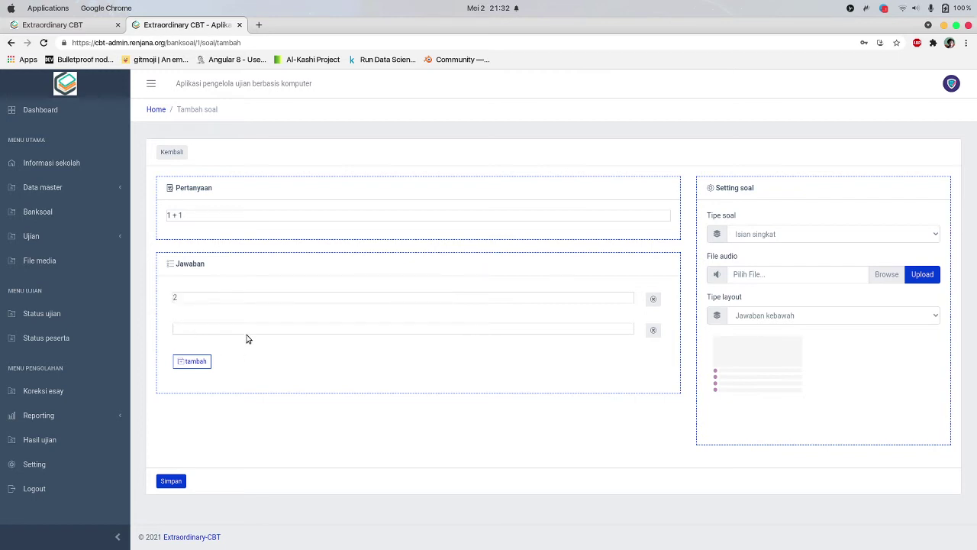
click(246, 331)
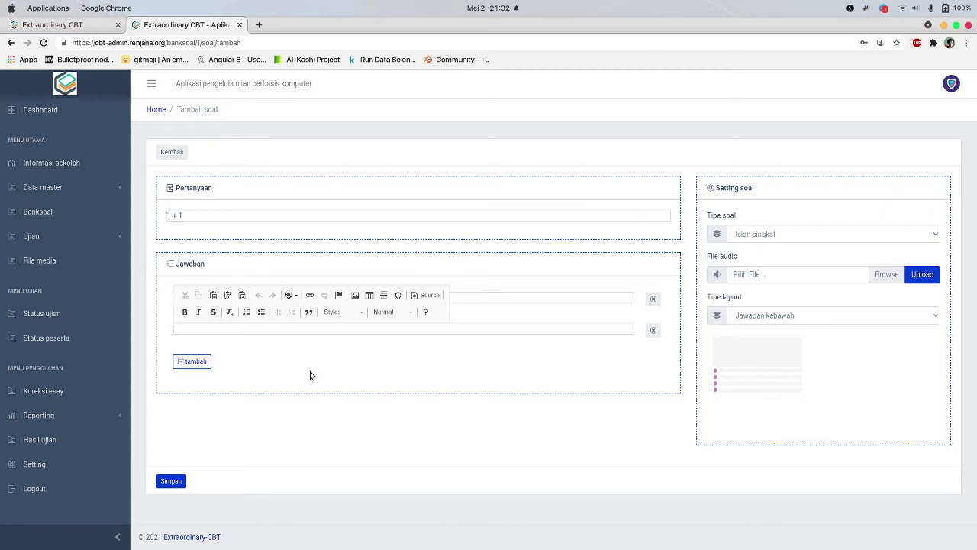
text(2-1)
click(310, 374)
click(236, 329)
text(()
click(276, 394)
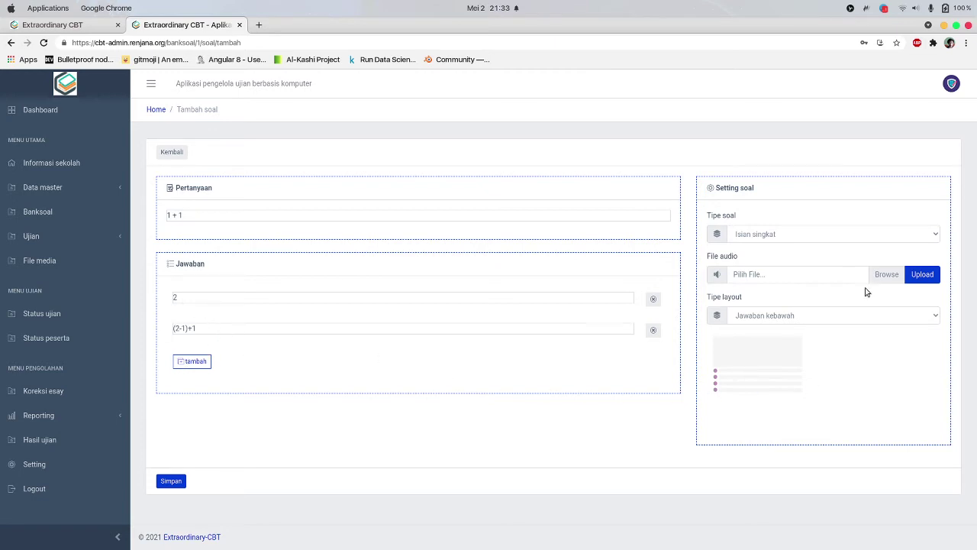
Set the question type to Essai after briefly trying Listening
click(770, 313)
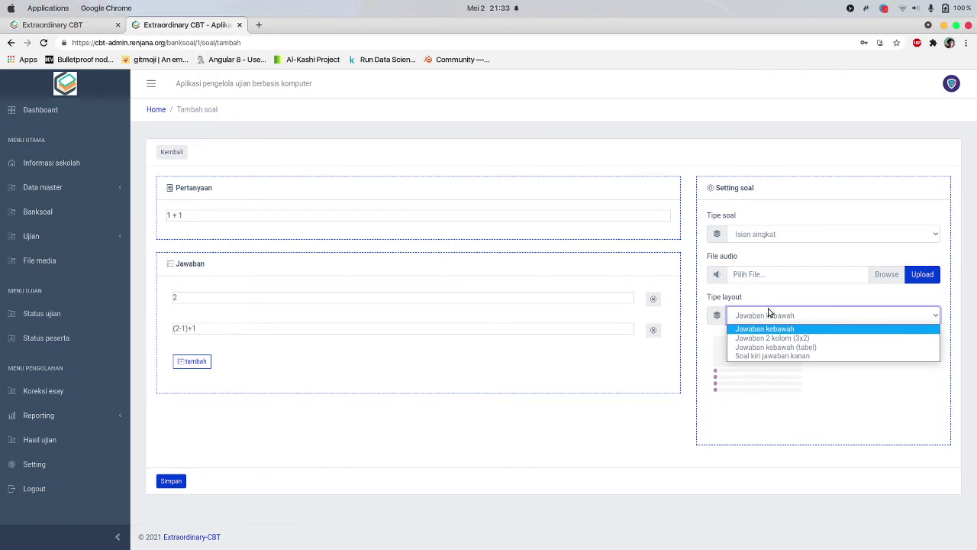
click(769, 306)
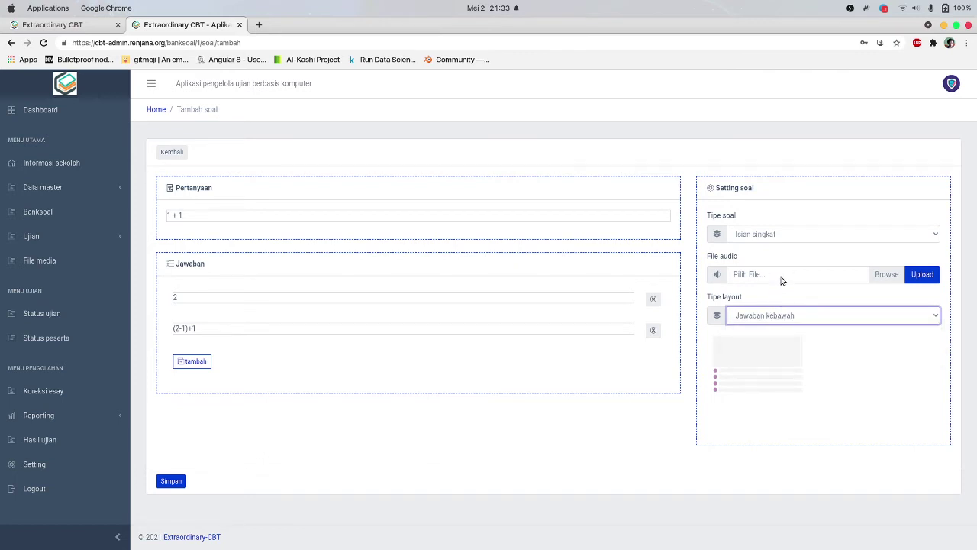
click(776, 236)
click(764, 274)
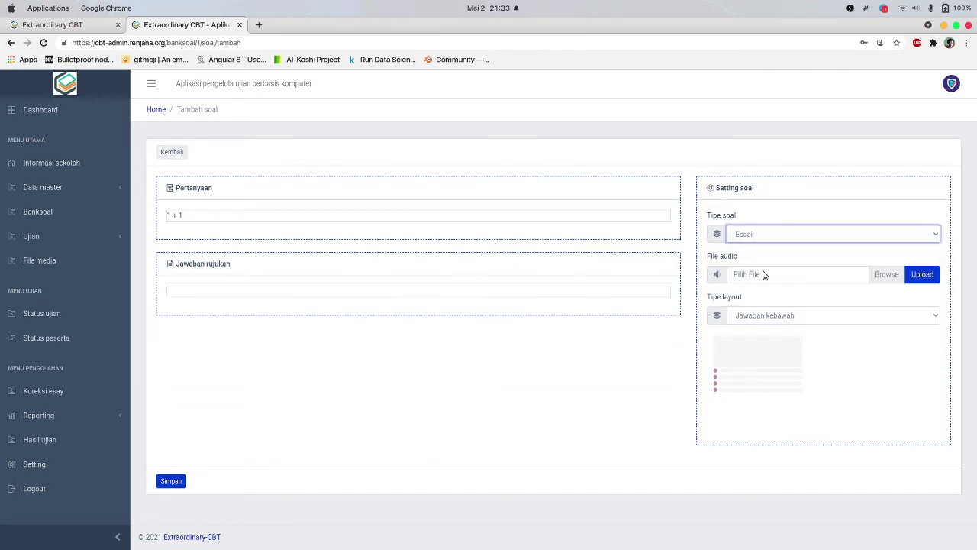
click(811, 235)
click(776, 283)
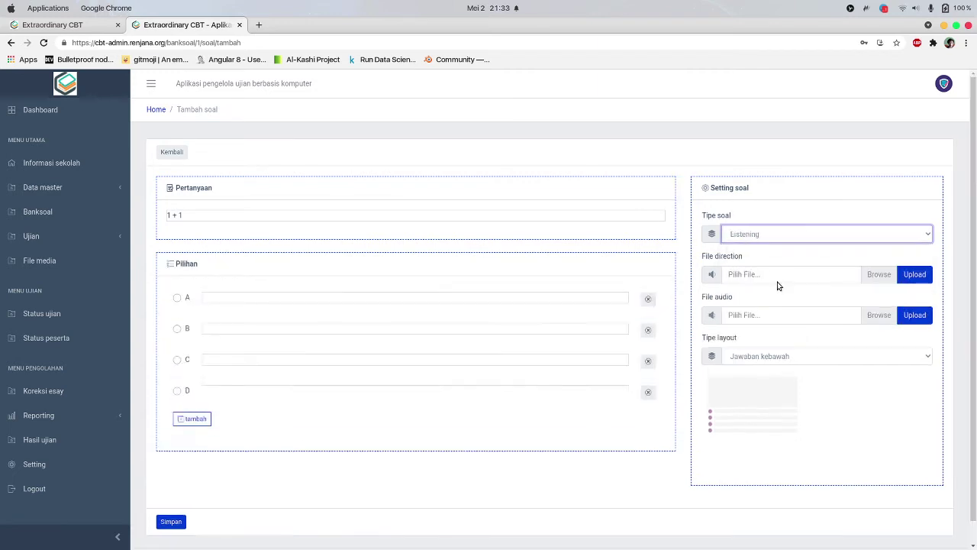
click(774, 234)
click(770, 275)
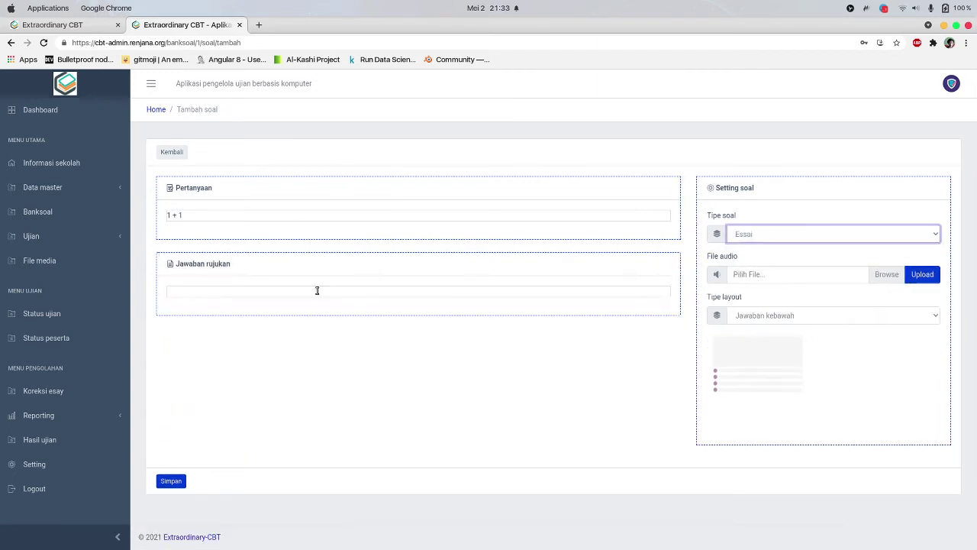
Replace the question with 'Bagaimana indonesia bisa merdeka?' and enter reference answer 'Dengan perjuangan dll......'
click(219, 291)
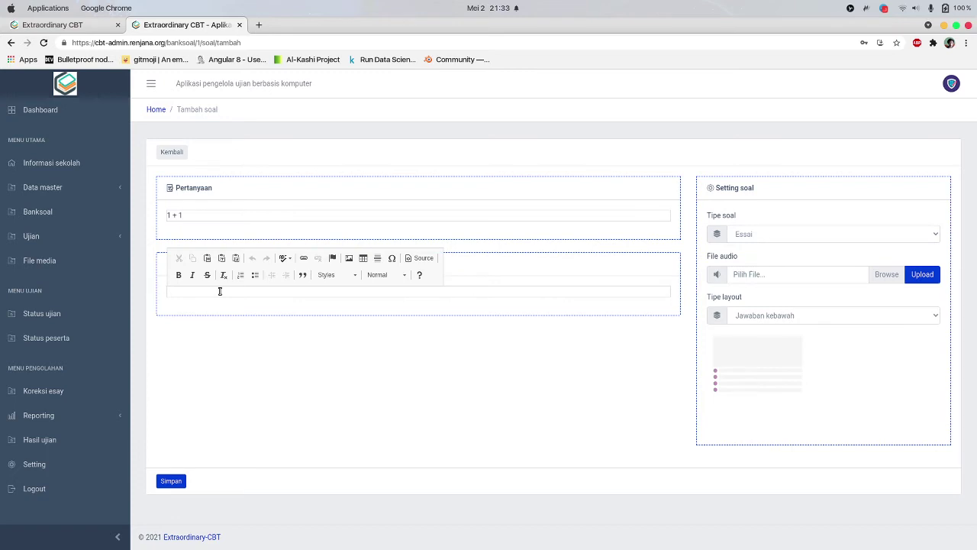
click(204, 213)
key(super+a)
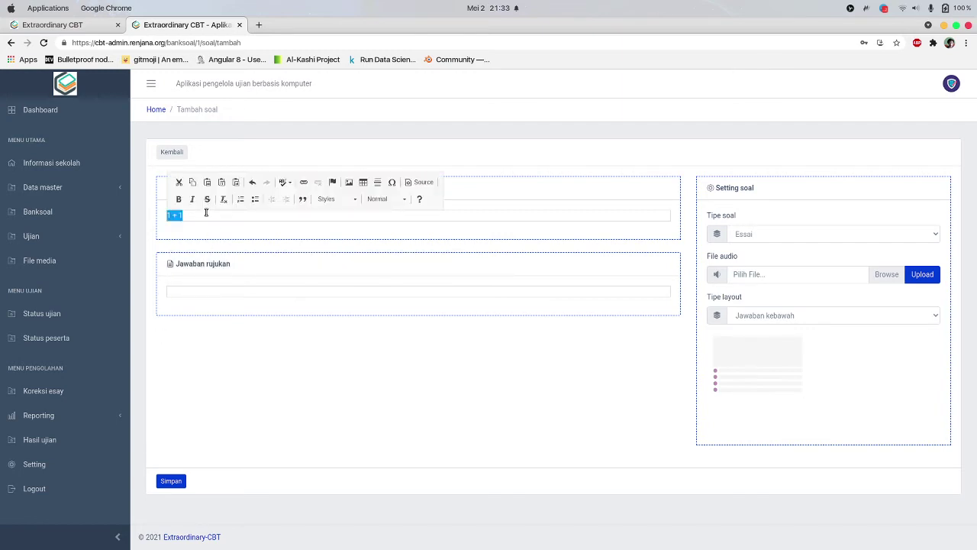
text(Bagaimana indonesia bisa merdeka?)
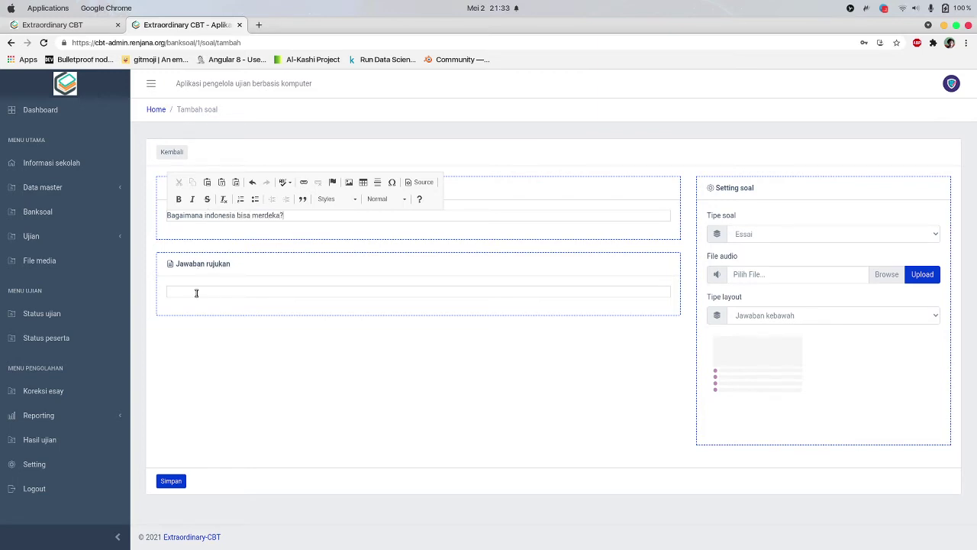
click(206, 295)
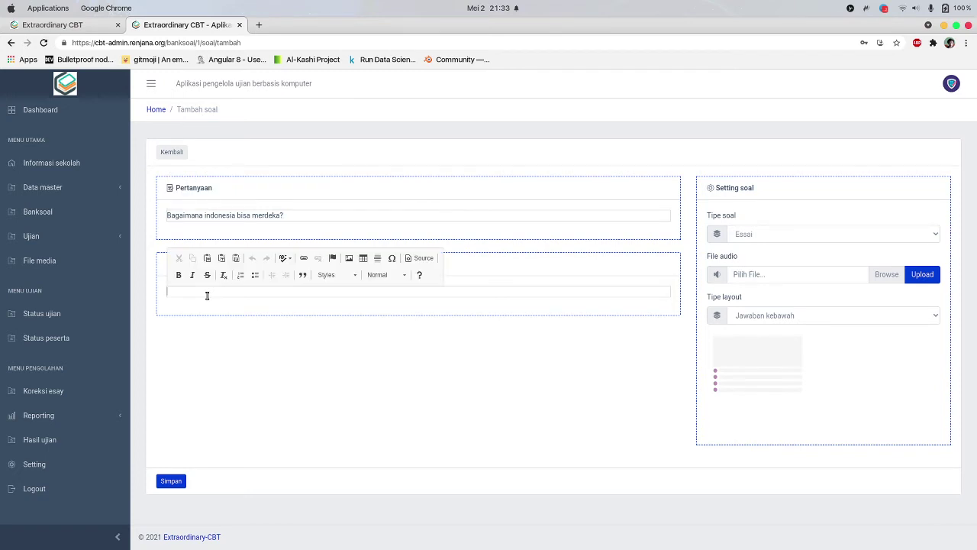
text(Dengan perjuangan dll......)
click(231, 377)
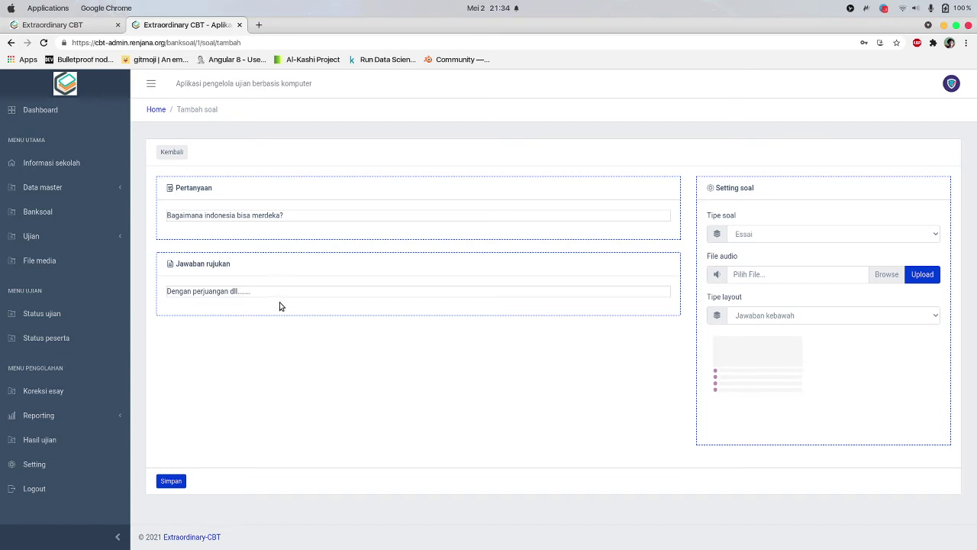
Set the question type to Listening, then add and remove a fifth answer choice E
click(745, 236)
click(774, 281)
click(769, 233)
click(767, 289)
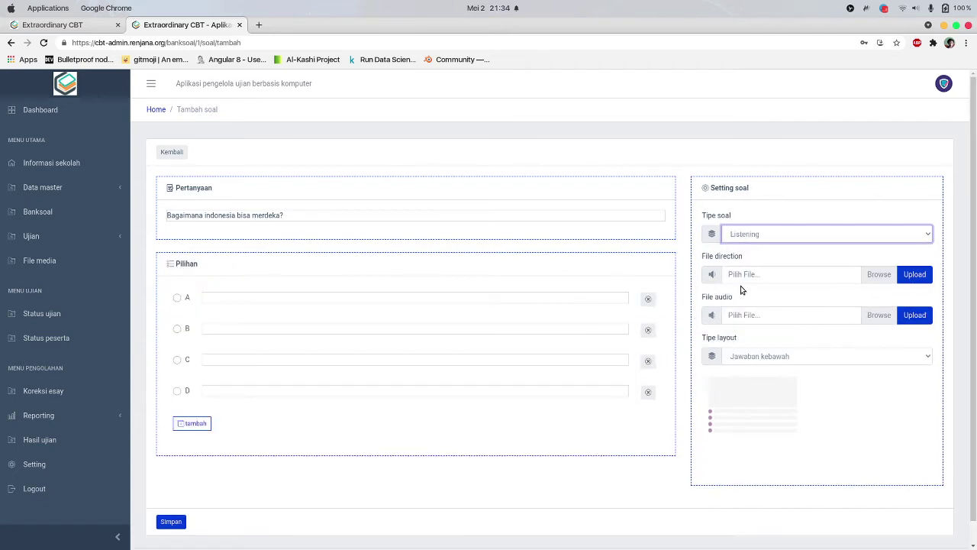
click(803, 333)
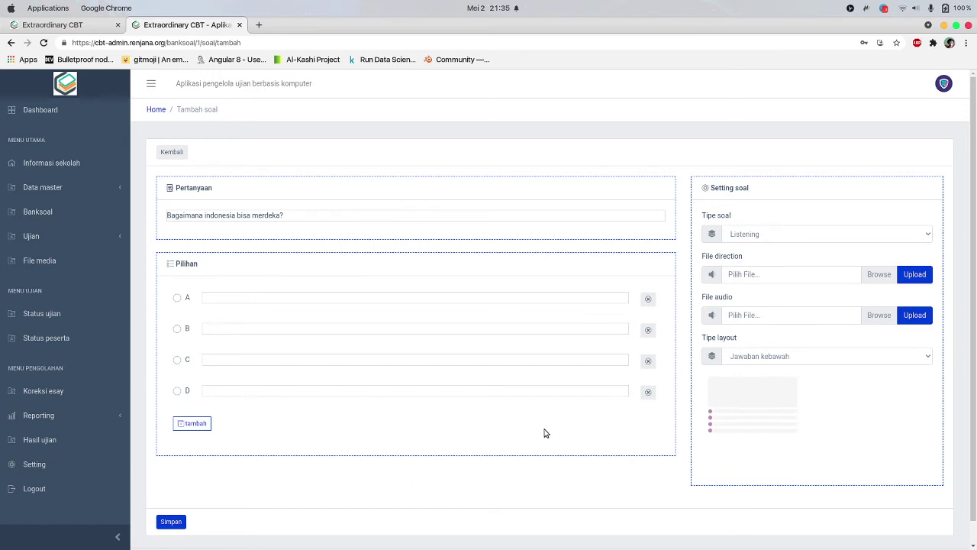
click(194, 424)
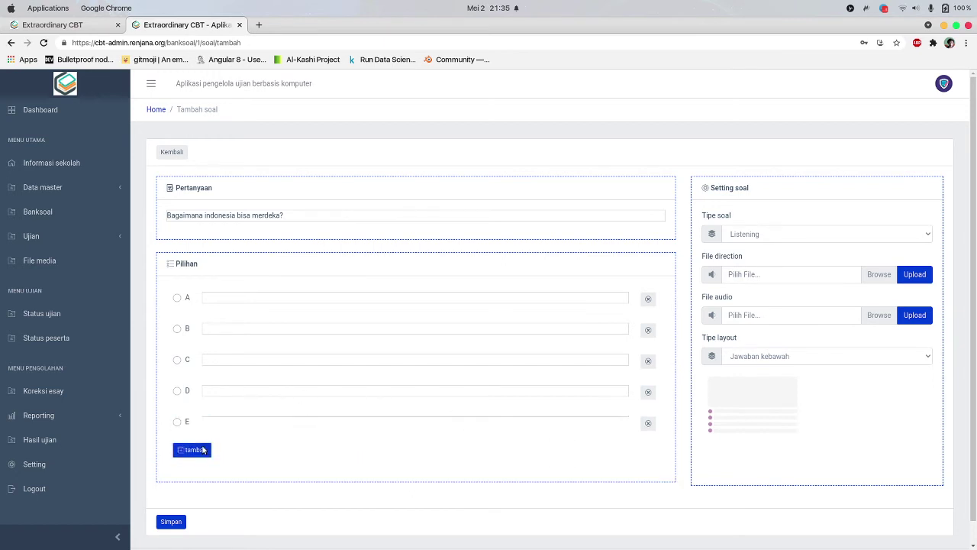
click(648, 421)
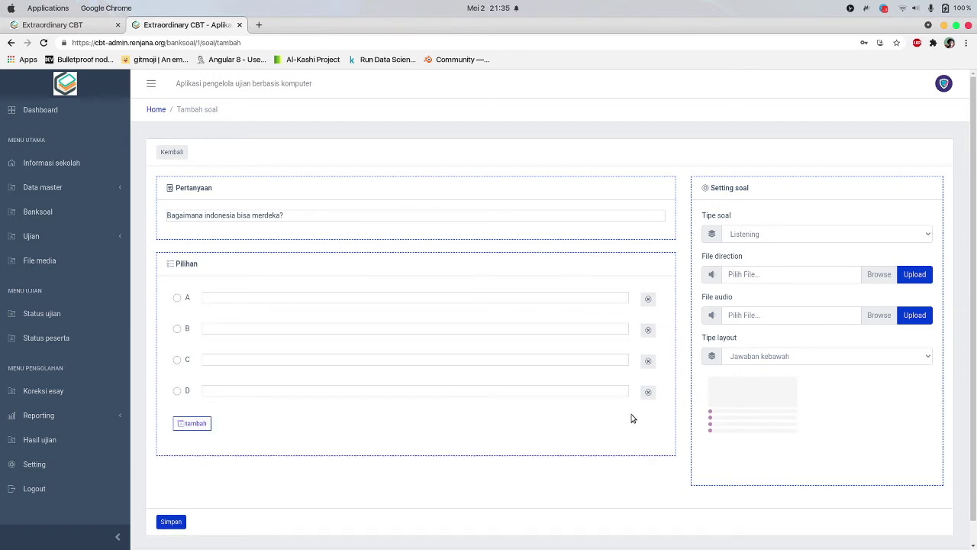
Try each Tipe layout option in turn, ending on Soal kiri jawaban kanan
scroll(794, 353, down, 1)
click(791, 334)
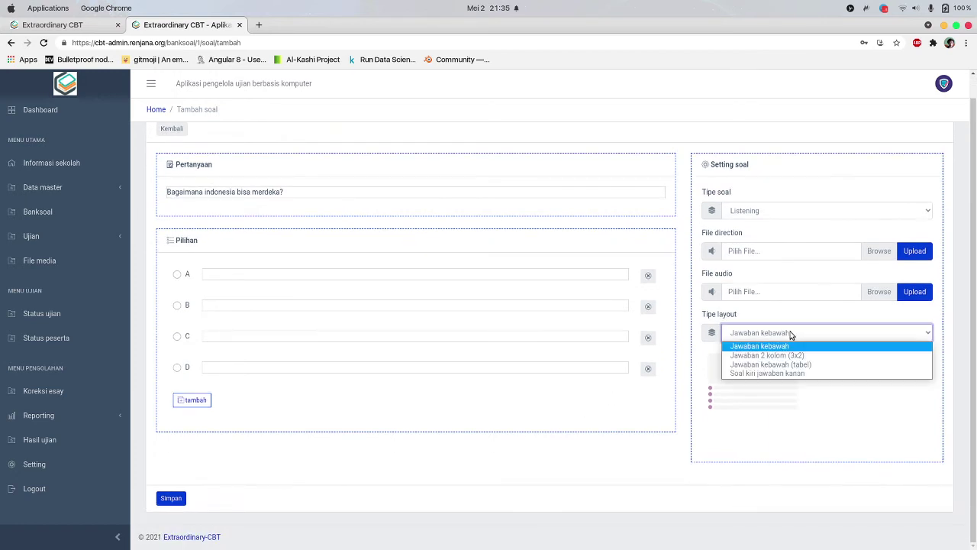
click(794, 346)
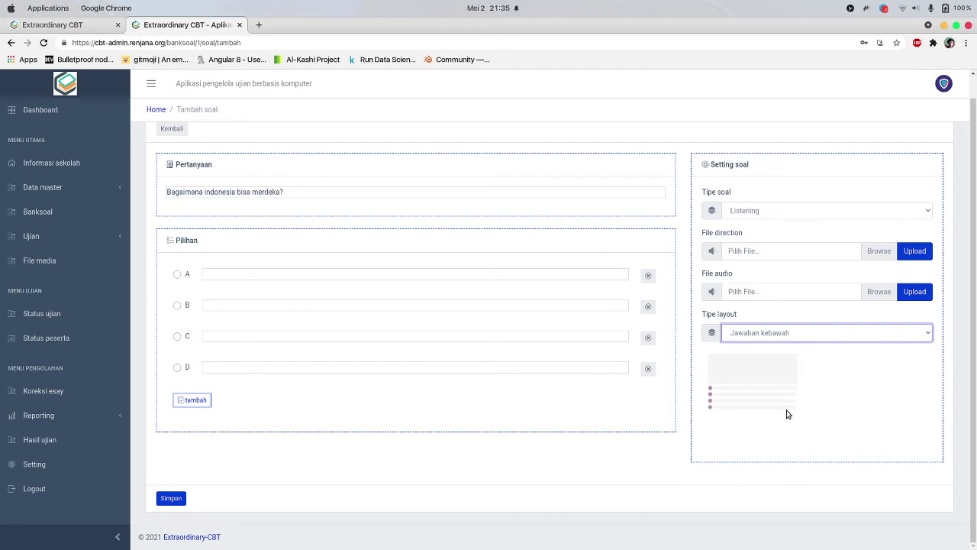
click(846, 340)
click(812, 358)
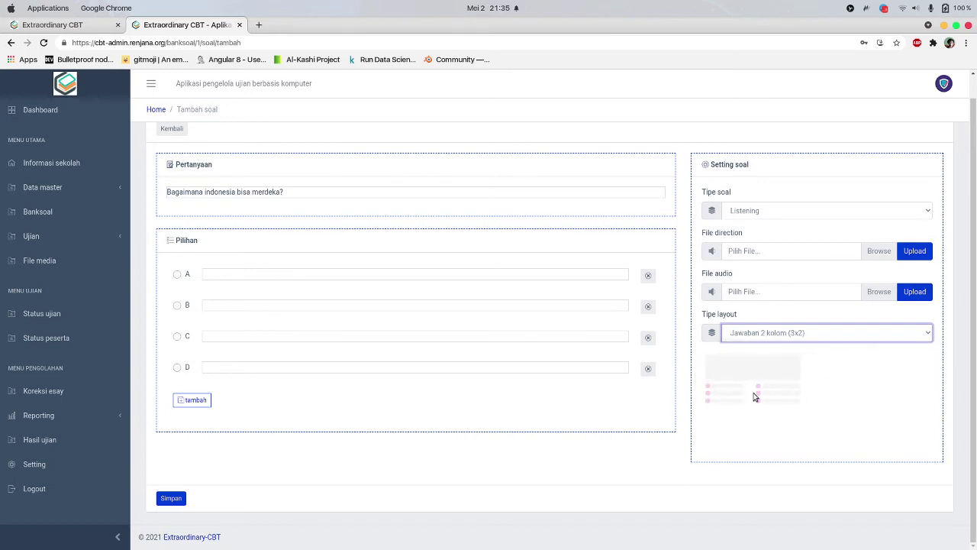
click(767, 336)
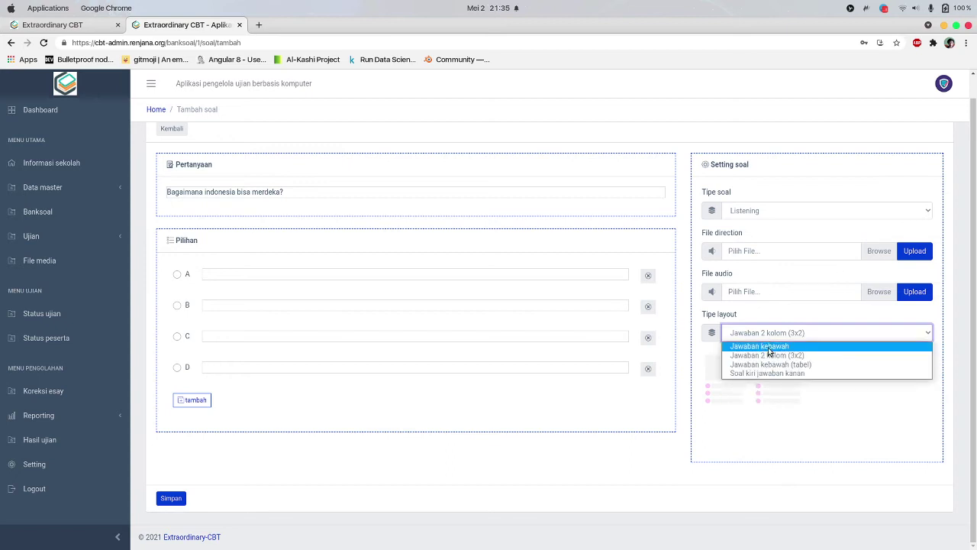
click(768, 347)
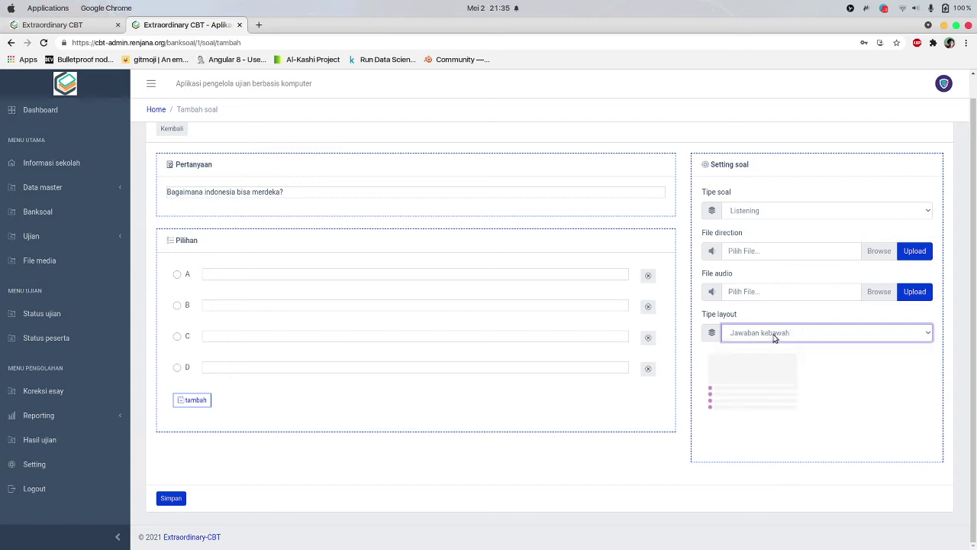
click(774, 336)
click(773, 353)
click(783, 334)
click(781, 366)
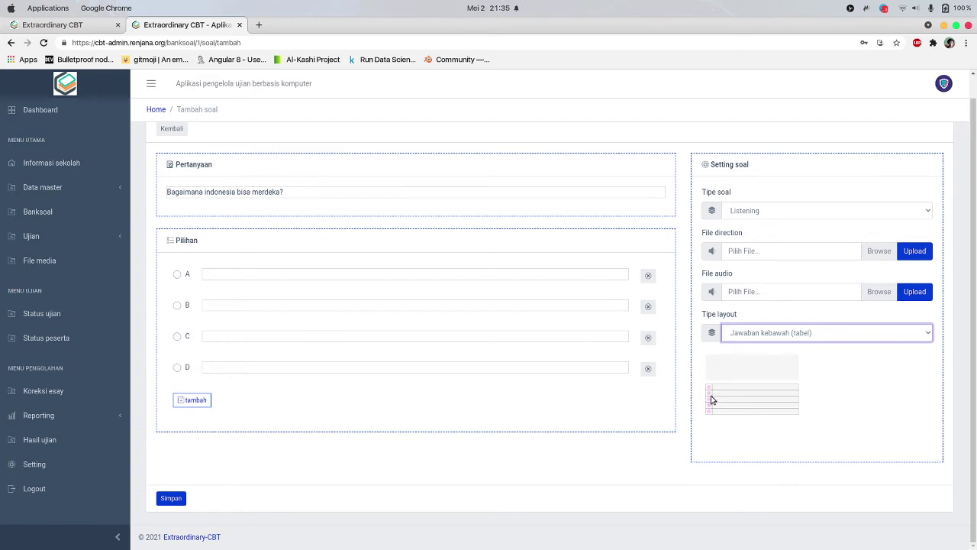
click(791, 331)
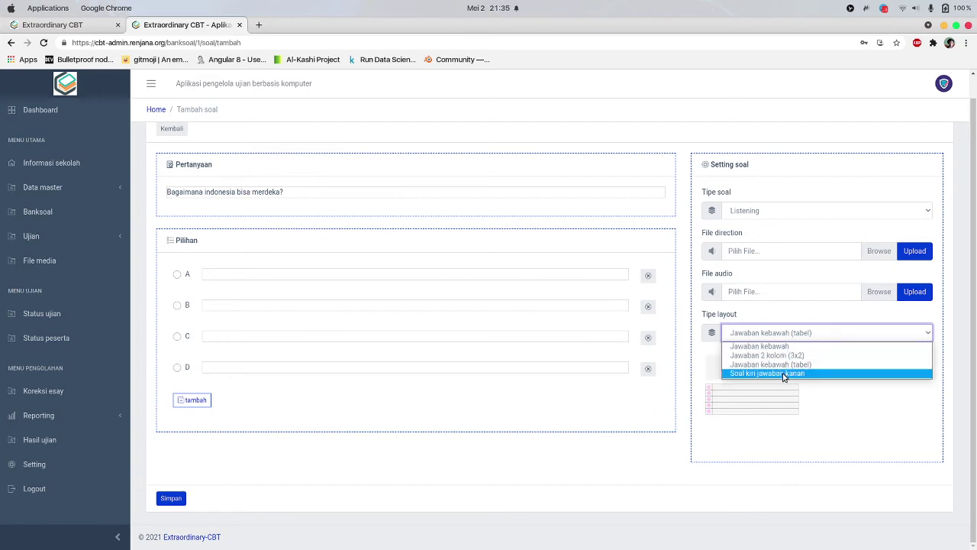
click(783, 374)
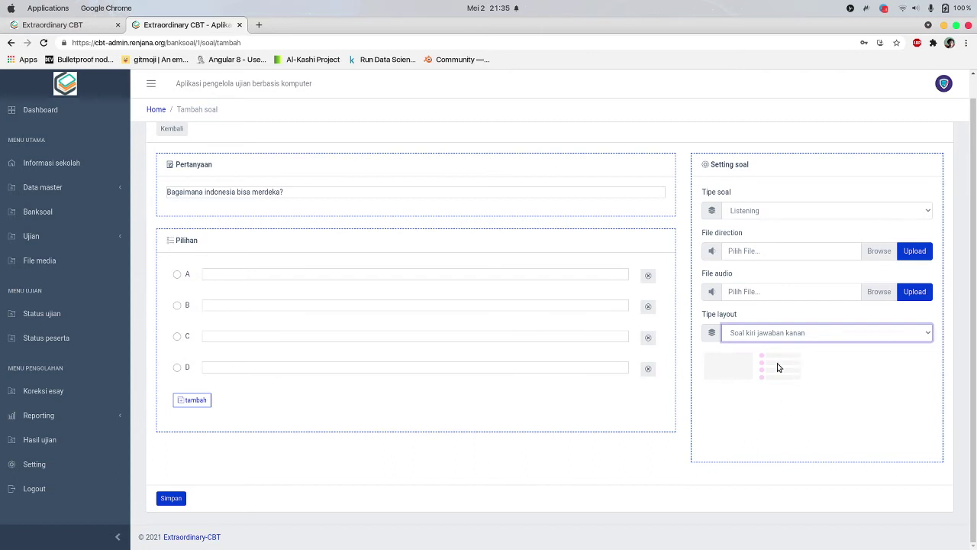
click(790, 414)
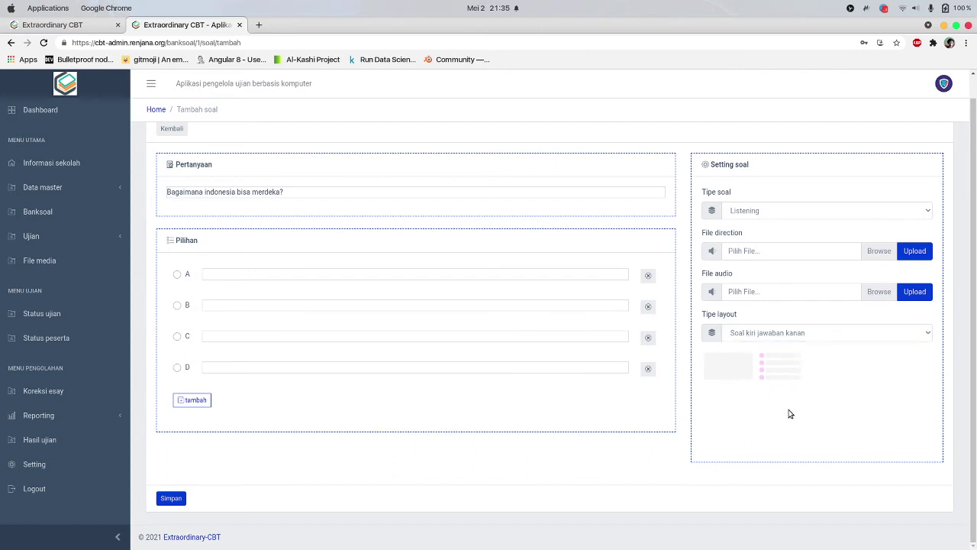
Click into answer choice A, then leave the question unsaved via Kembali
scroll(790, 412, up, 1)
click(252, 296)
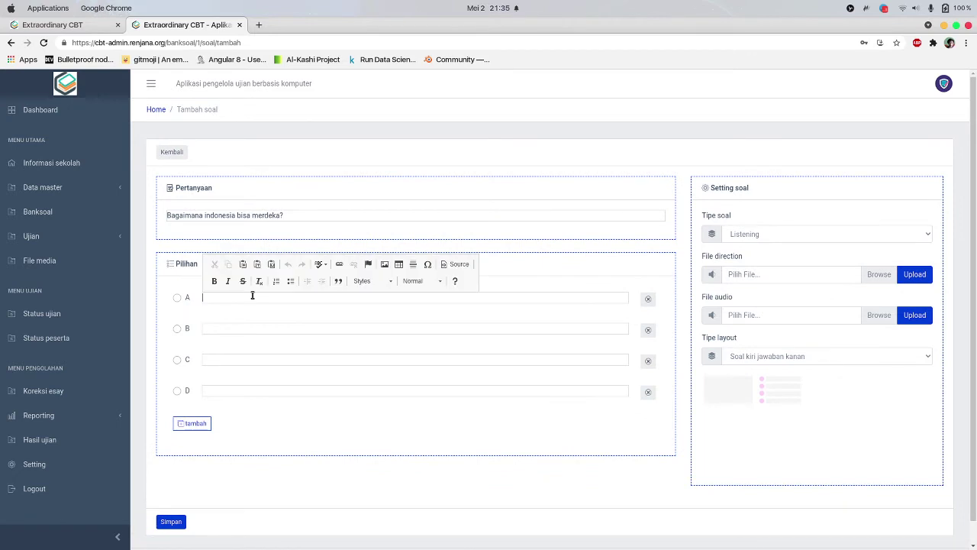
click(441, 461)
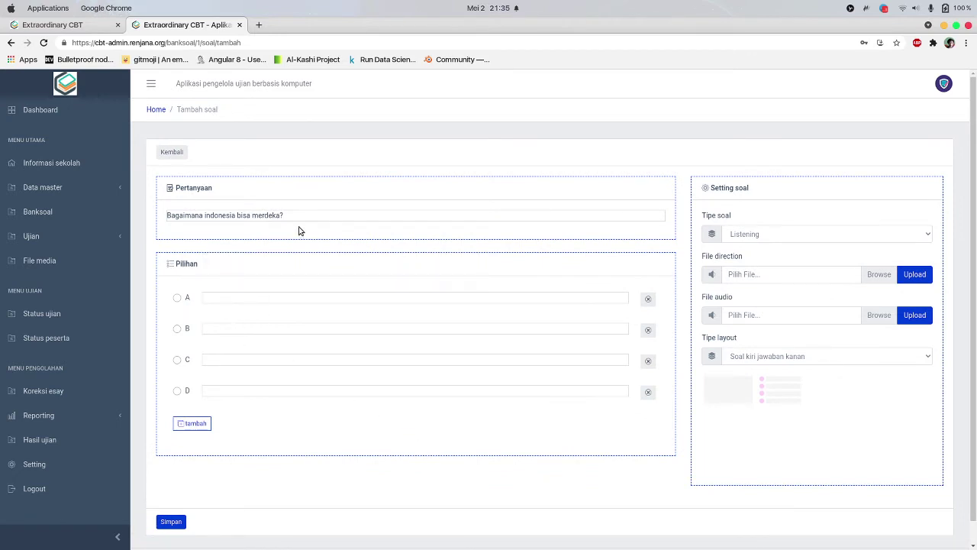
click(170, 153)
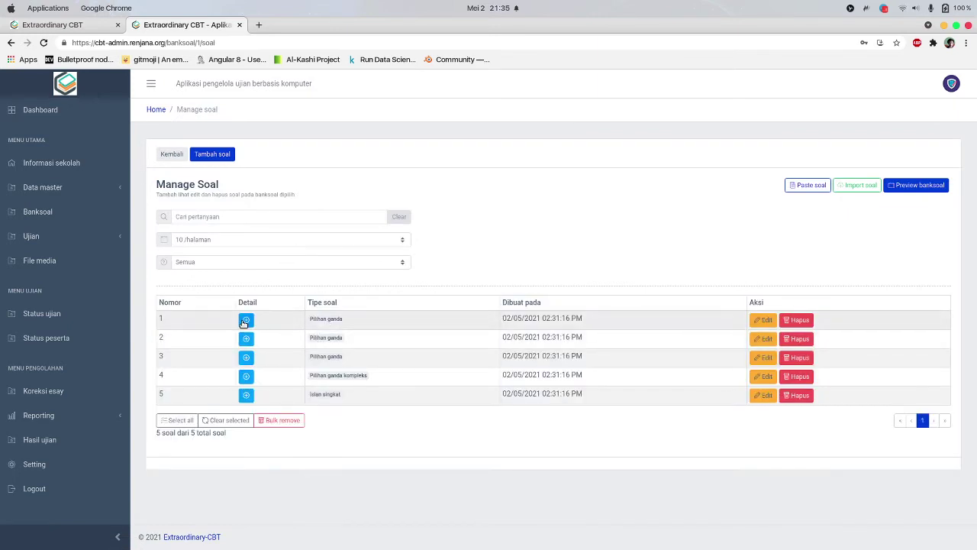
Expand and collapse the answer details of questions 1 to 3 in the list
click(245, 319)
click(245, 320)
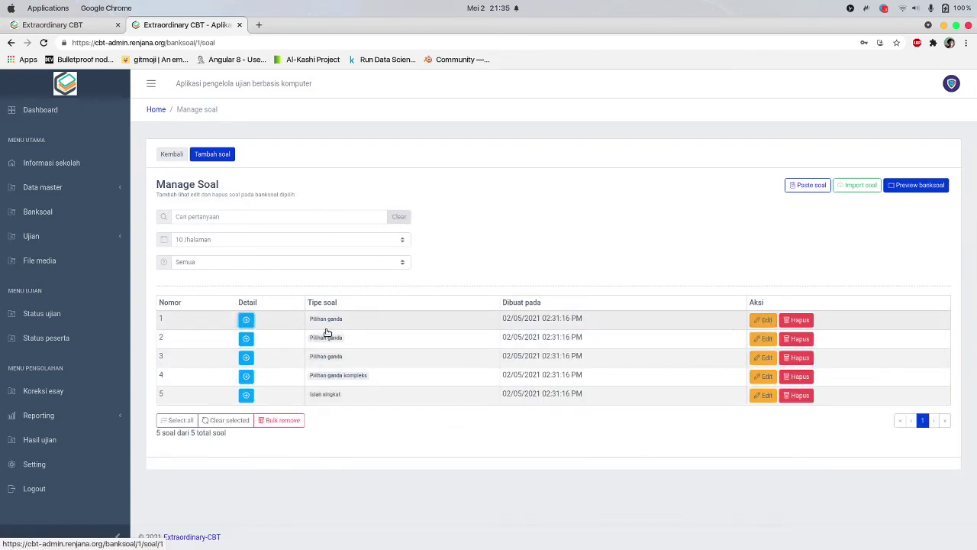
click(247, 320)
scroll(249, 366, down, 2)
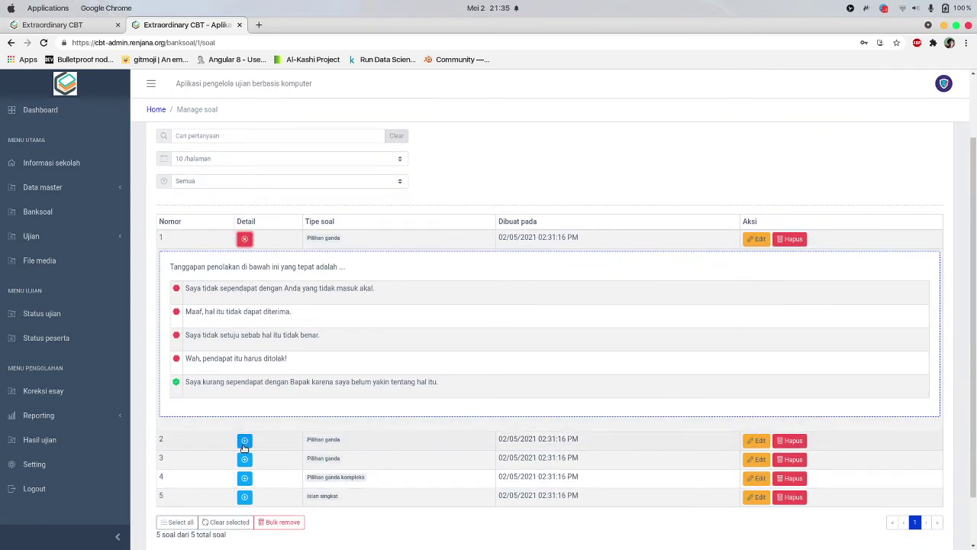
click(245, 438)
scroll(267, 423, down, 5)
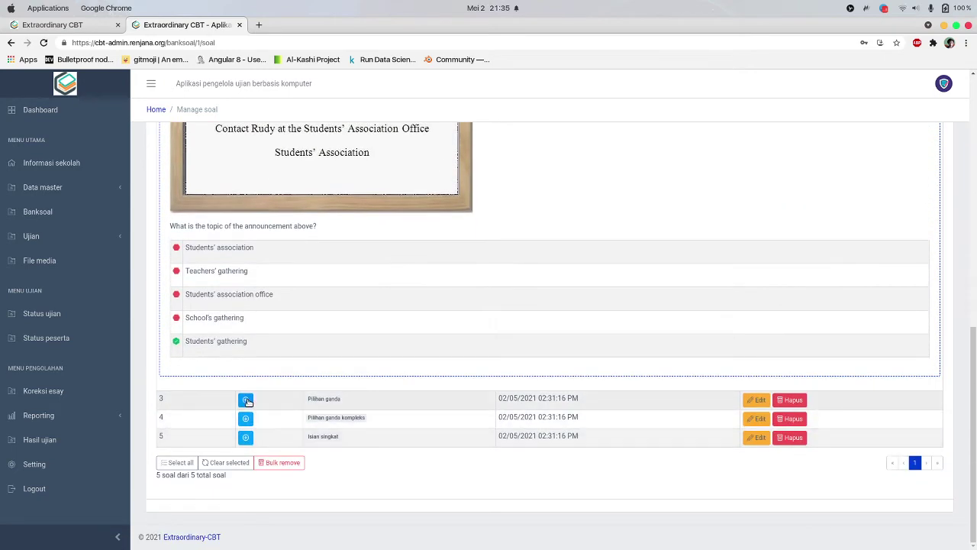
click(245, 399)
click(245, 399)
scroll(699, 321, up, 6)
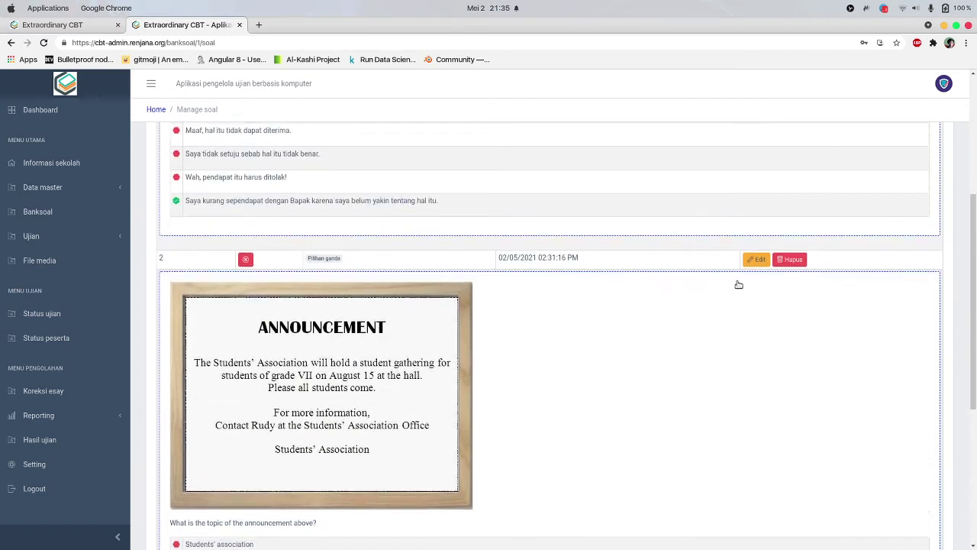
Edit question 2, set its layout to 'Soal kiri jawaban kanan', and save
click(755, 259)
click(776, 315)
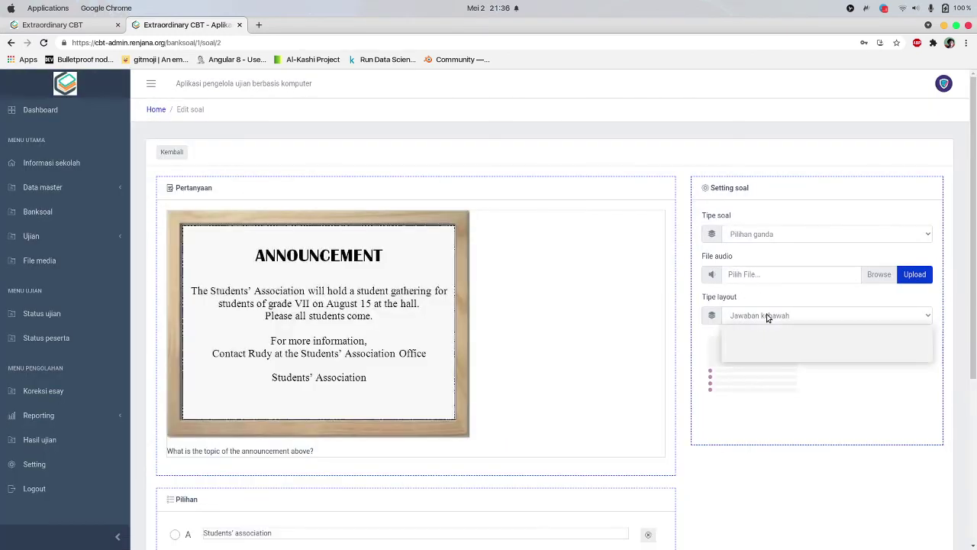
click(786, 347)
click(792, 316)
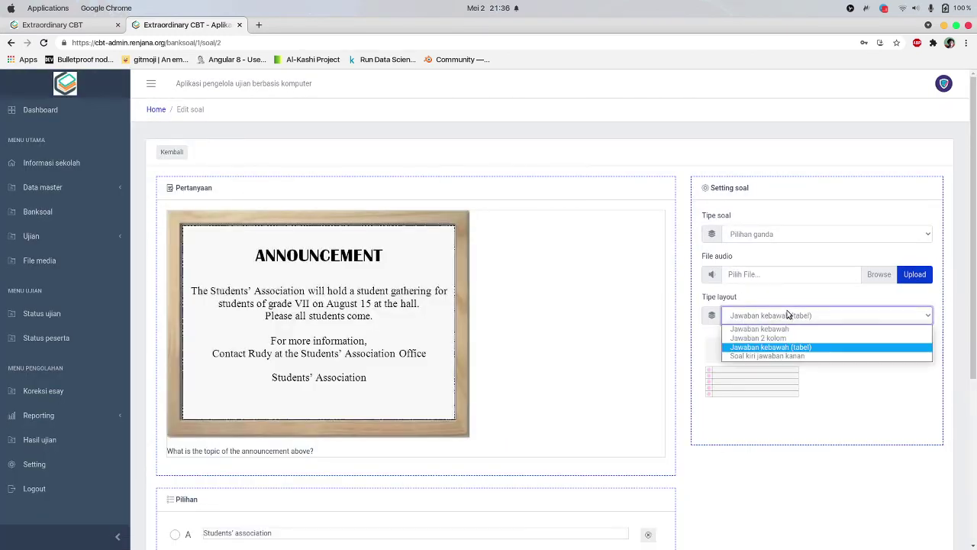
click(781, 357)
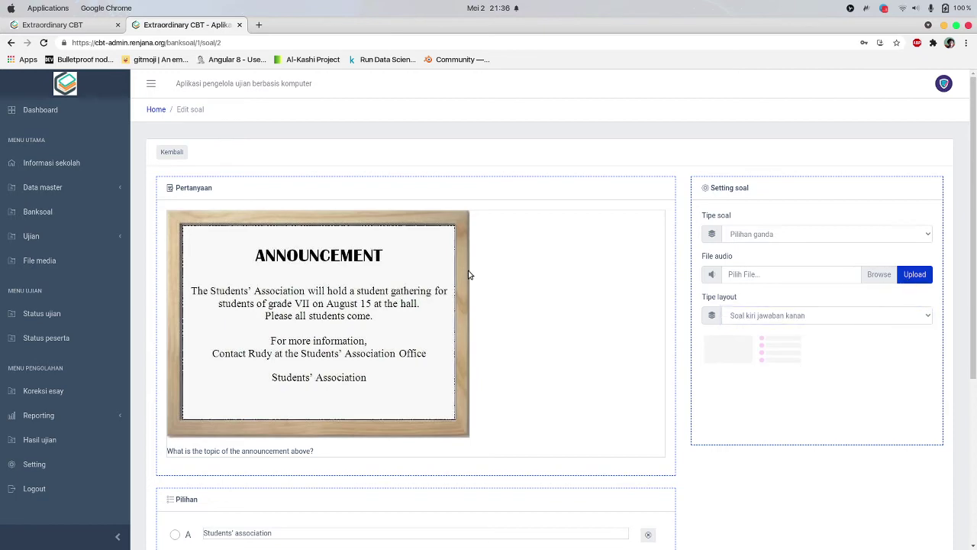
scroll(469, 276, down, 3)
scroll(469, 277, down, 1)
click(182, 500)
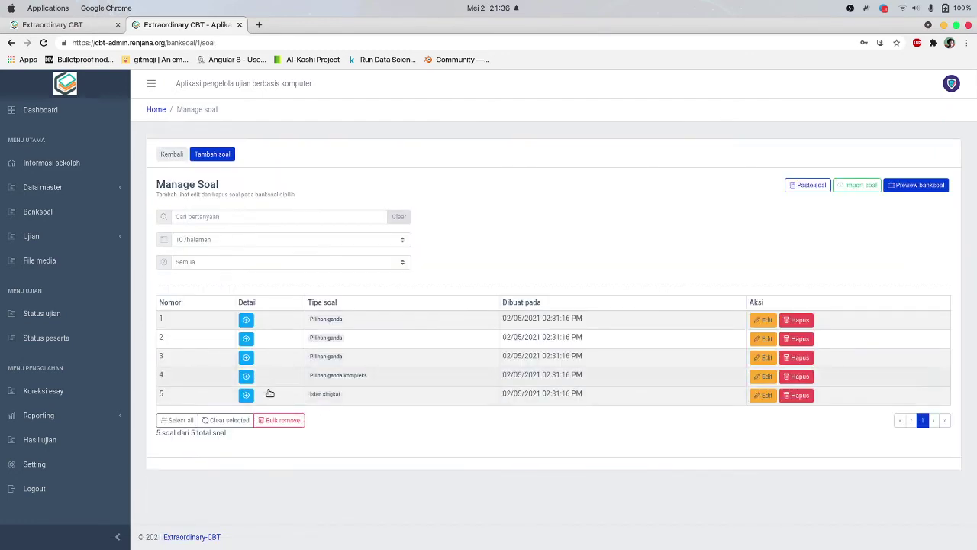
Show and hide the details of questions 2 to 5, leaving question 3 expanded
click(246, 338)
click(246, 338)
click(246, 375)
scroll(248, 370, down, 3)
click(246, 438)
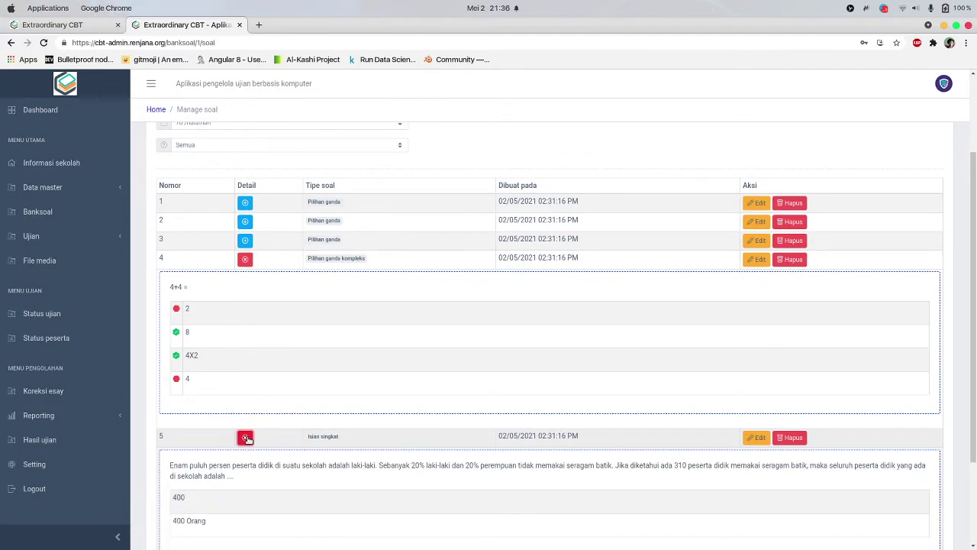
click(246, 437)
click(245, 240)
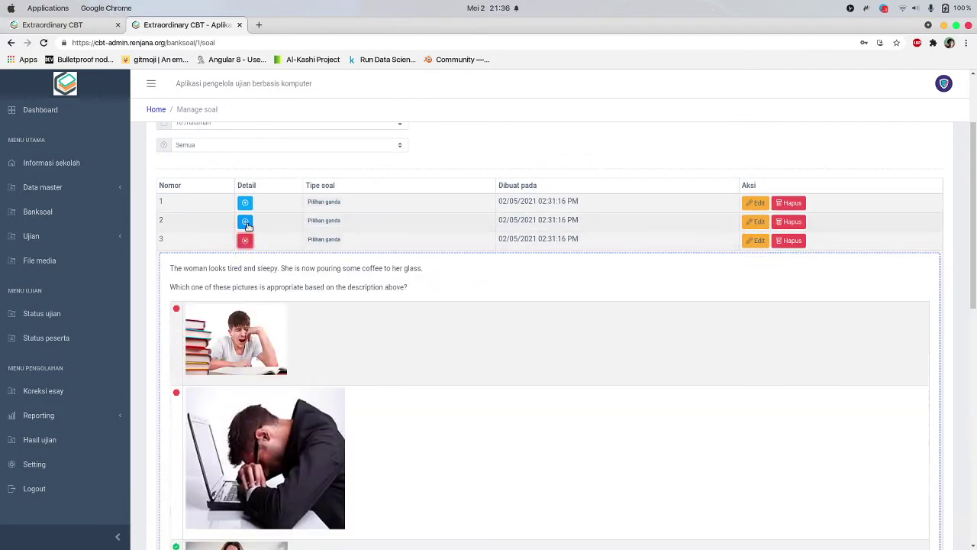
click(244, 221)
click(244, 221)
click(244, 238)
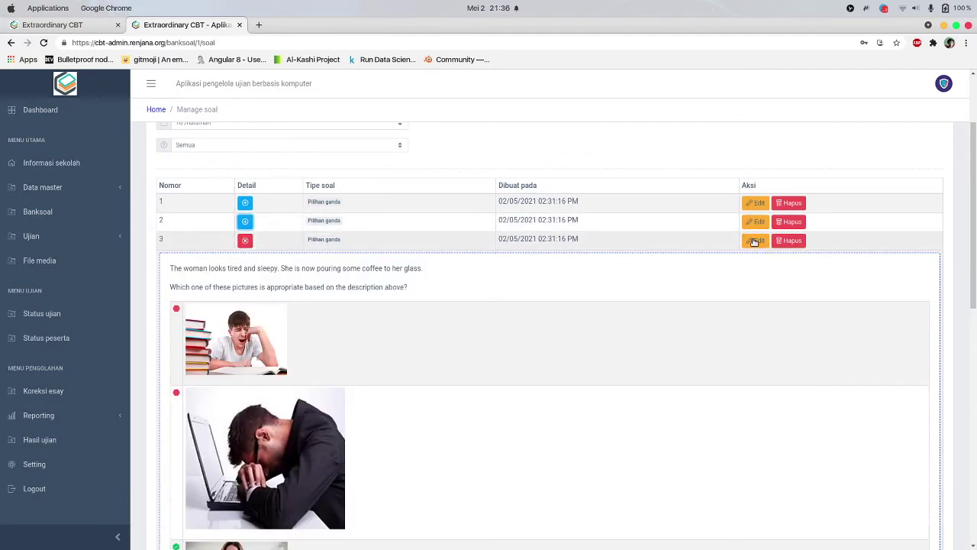
Edit question 3, set its layout to 'Jawaban 2 kolom', and save
click(754, 239)
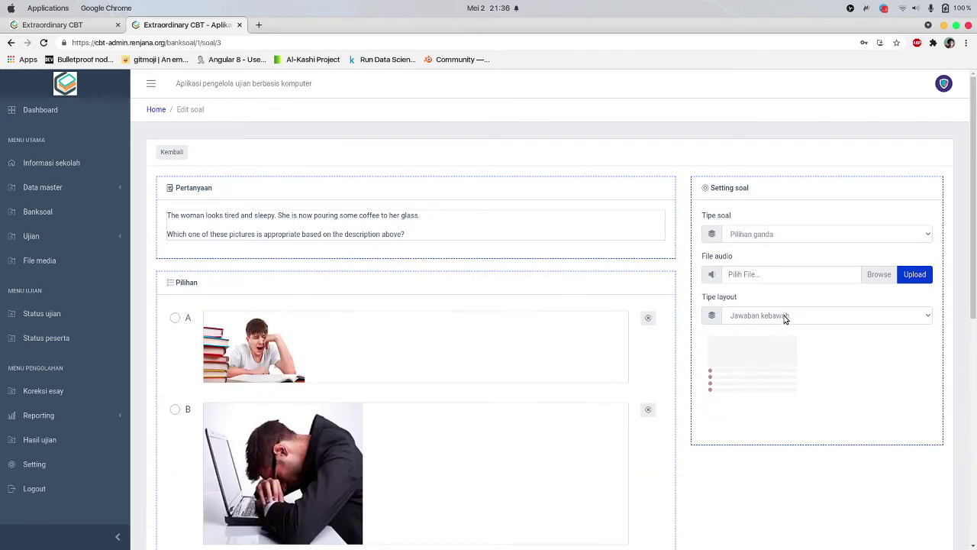
click(786, 316)
click(775, 337)
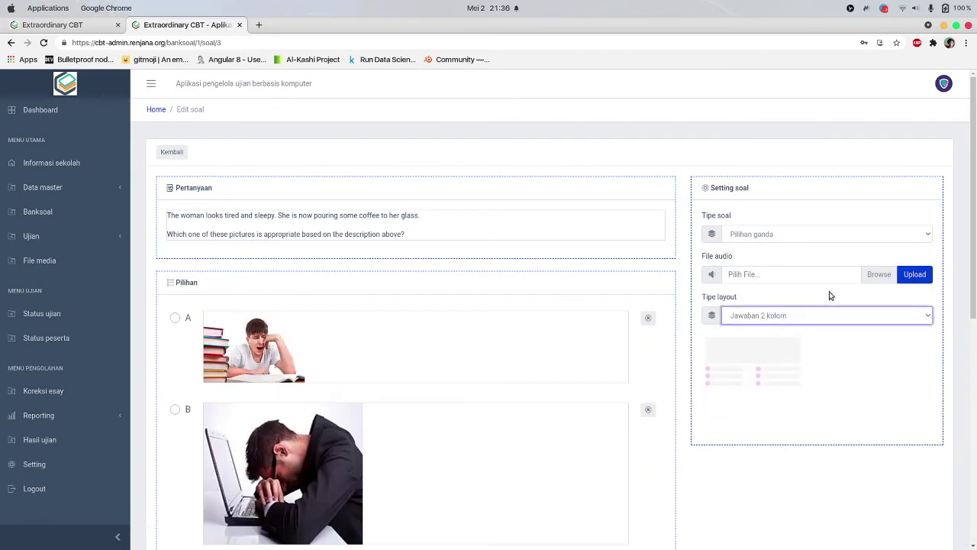
scroll(695, 358, down, 2)
scroll(695, 357, down, 5)
click(169, 498)
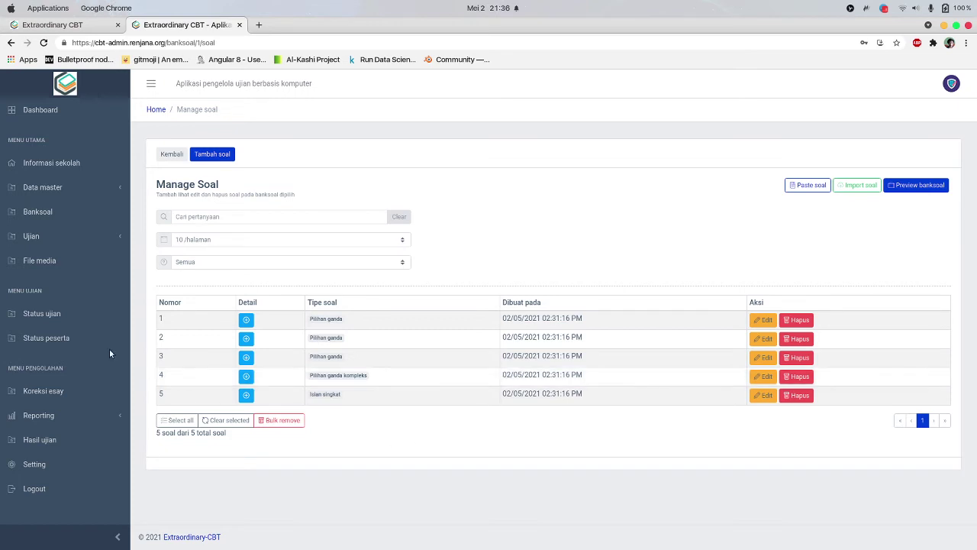
Open Ujian > Jadwal ujian from the sidebar to reach the empty schedule list
click(90, 236)
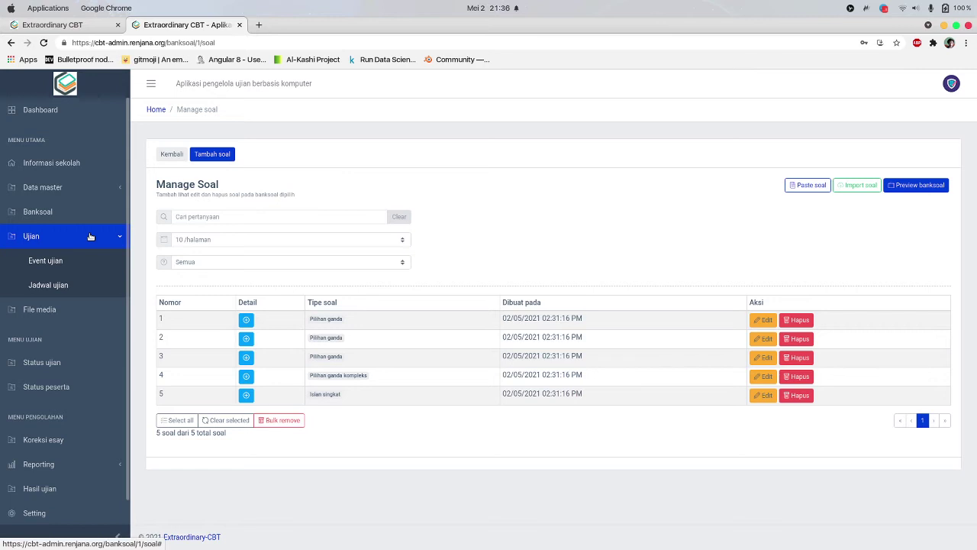
click(82, 287)
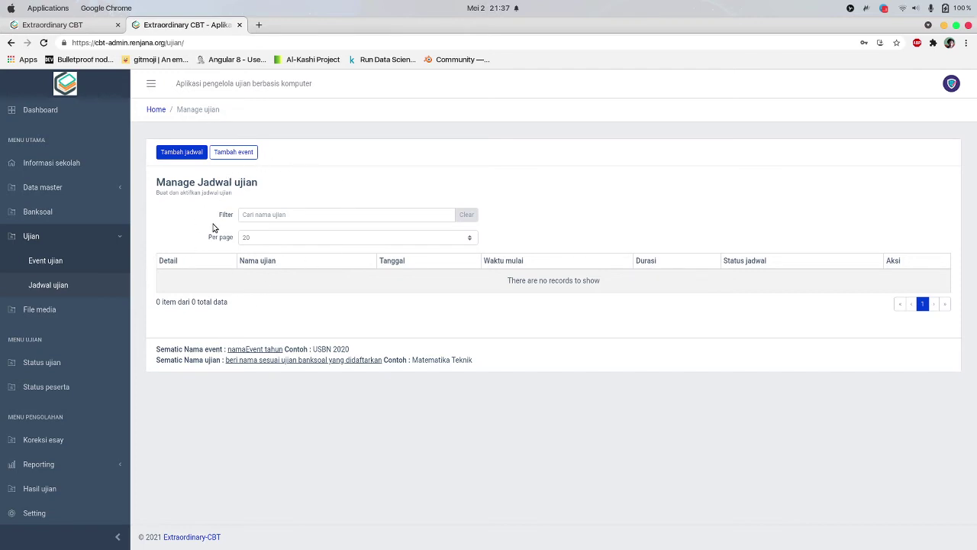
Start a new schedule with bank 5PW-2021-INDO and exam name ULANGAN BIASA
click(181, 153)
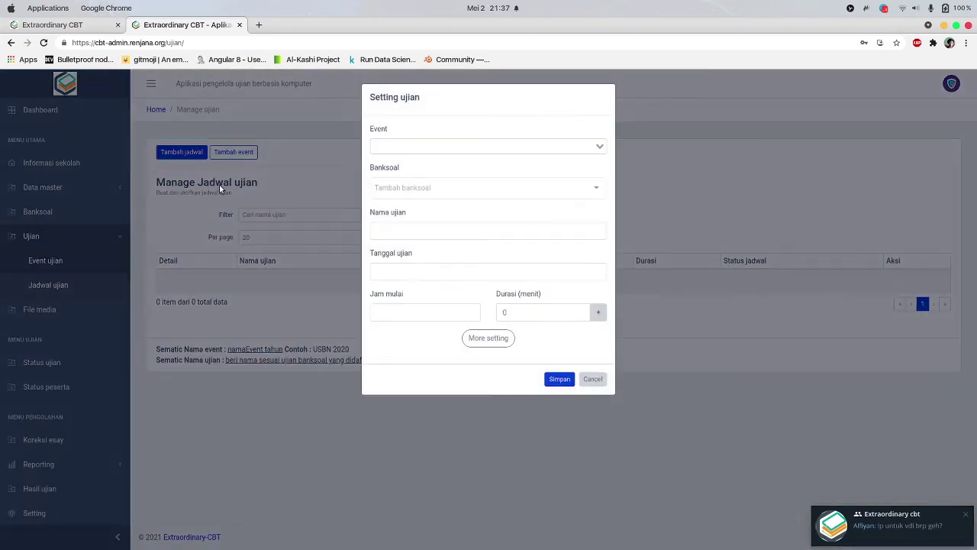
click(462, 150)
click(475, 100)
click(436, 188)
click(437, 209)
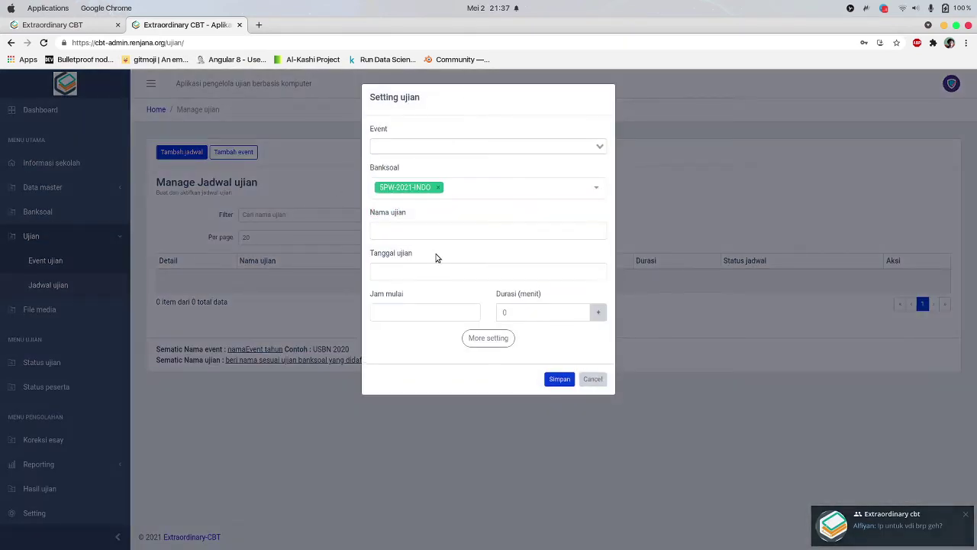
click(449, 229)
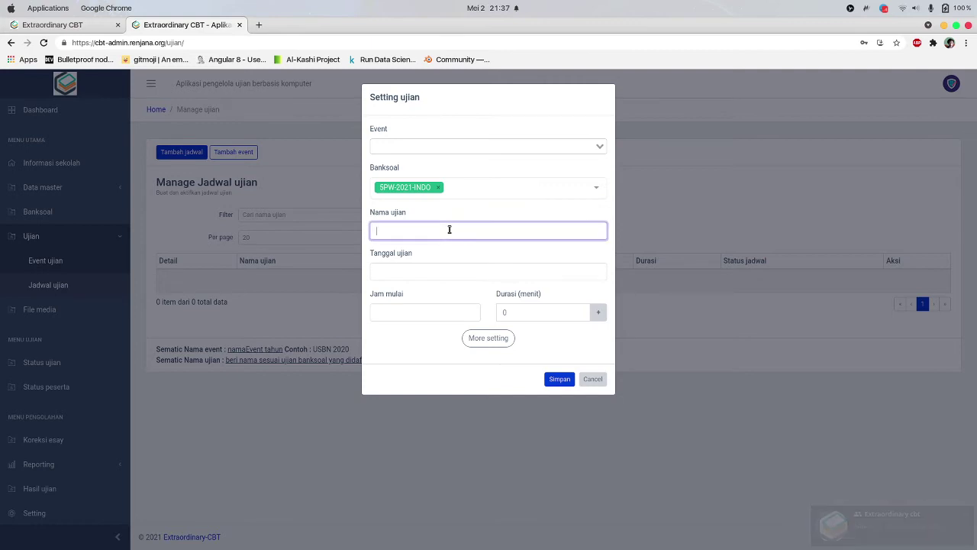
text(ULANGAN BIASA)
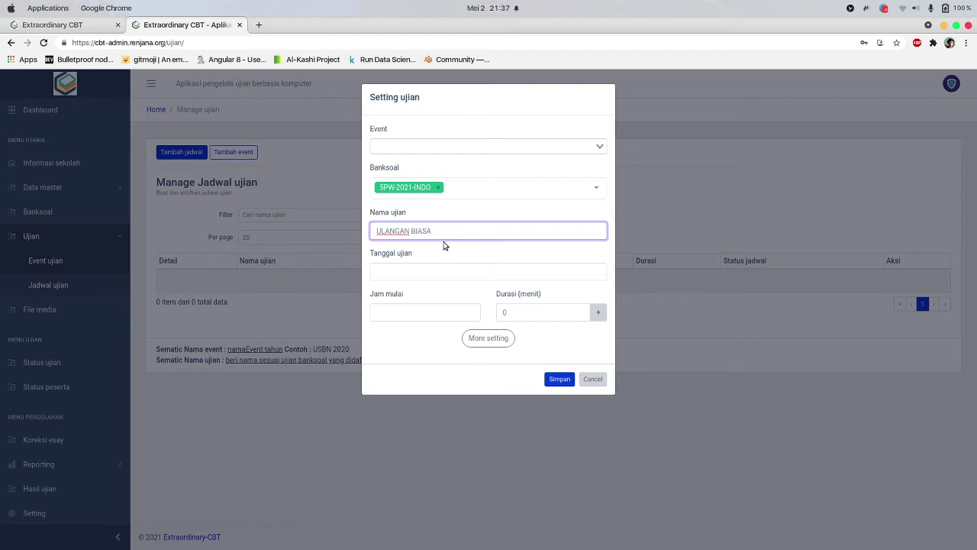
Set the exam date to May 23, 2021 and the start time to 21:37
click(445, 271)
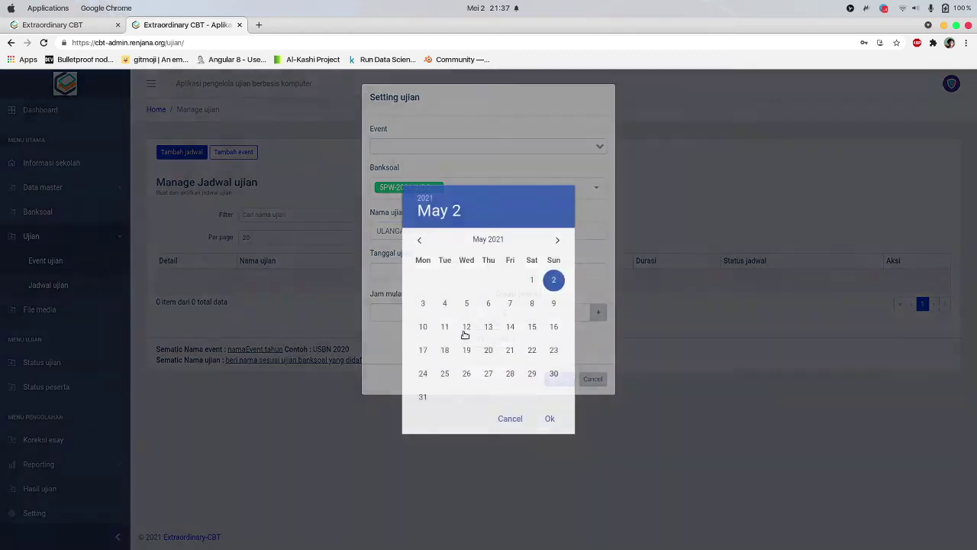
click(553, 349)
click(551, 420)
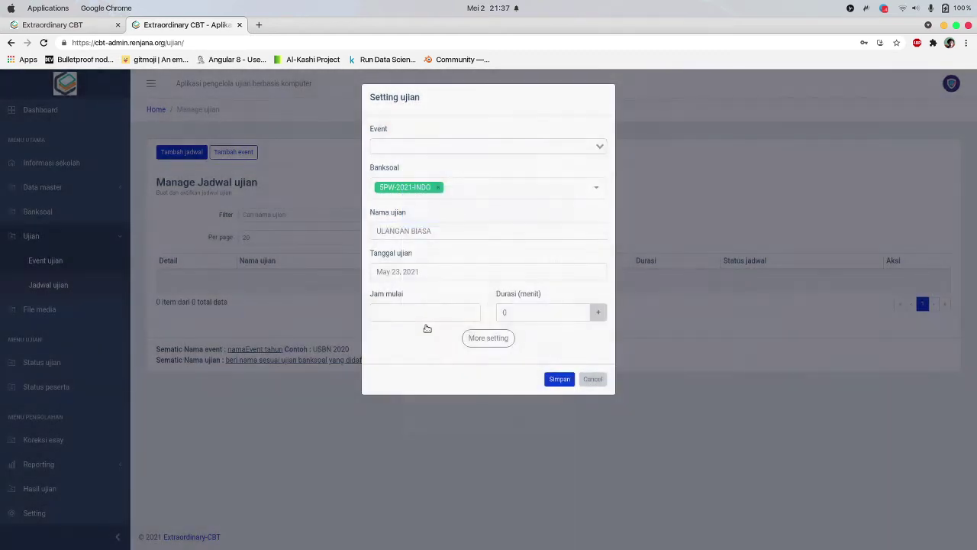
click(428, 311)
click(552, 393)
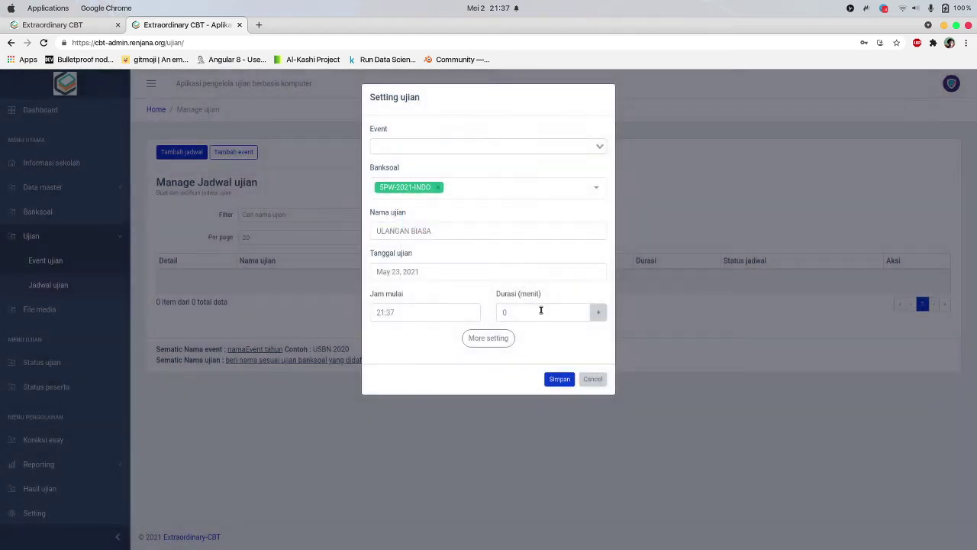
click(541, 310)
Set the duration to 120 minutes and turn on Acak Soal, Acak Opsi and Aktifkan Token
text(12)
click(487, 337)
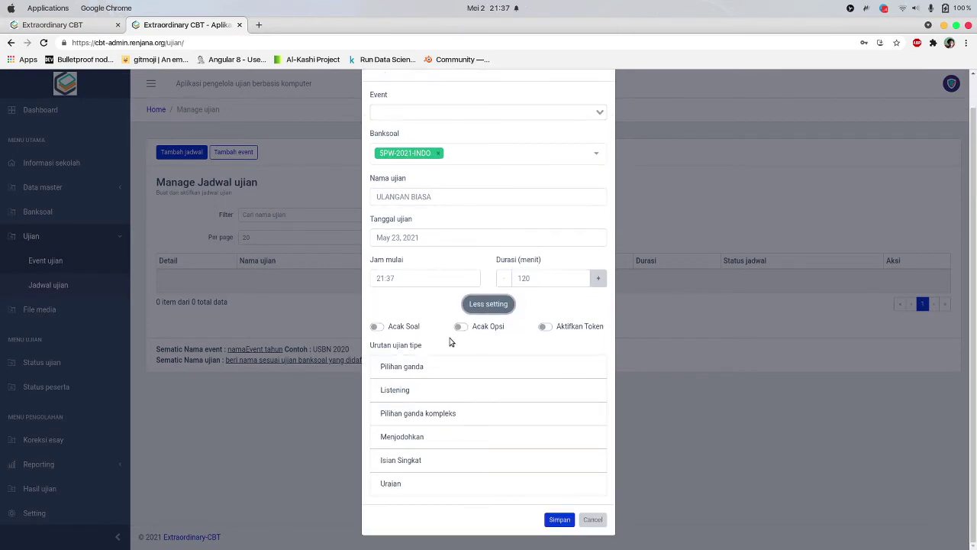
click(377, 326)
click(544, 327)
click(461, 326)
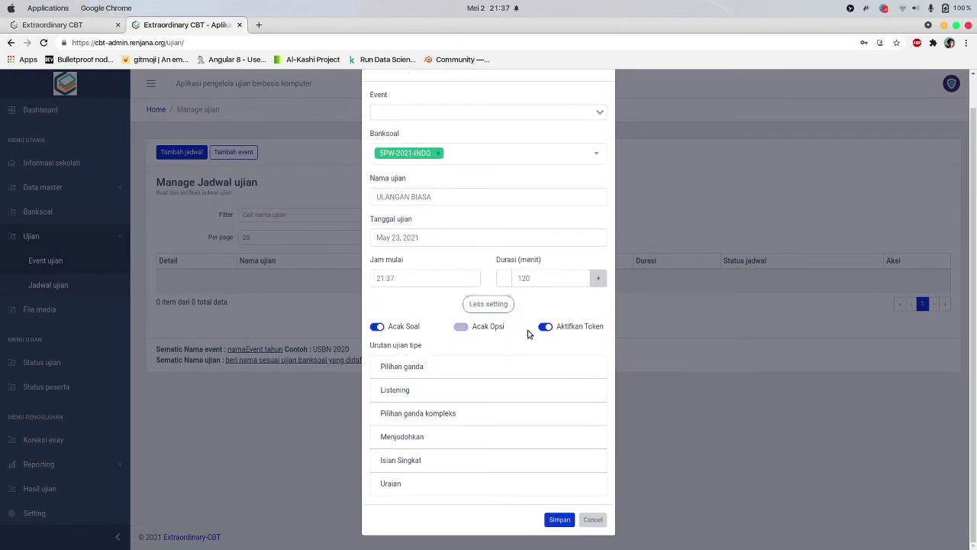
Reorder the question types with Isian Singkat first, then save the schedule
drag(421, 373, 439, 390)
drag(427, 481, 430, 412)
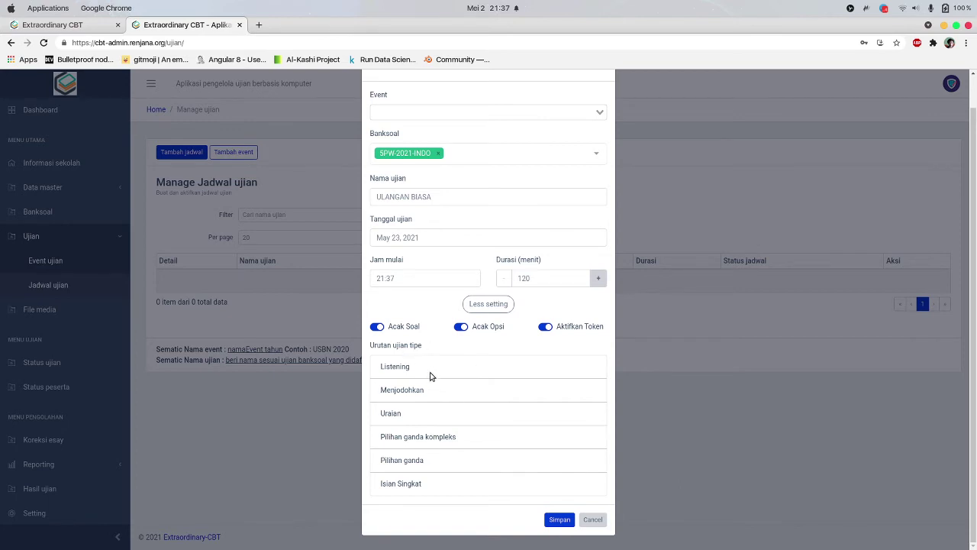
mouse_move(433, 373)
mouse_down()
mouse_move(434, 392)
mouse_move(437, 370)
mouse_up()
drag(410, 488, 412, 352)
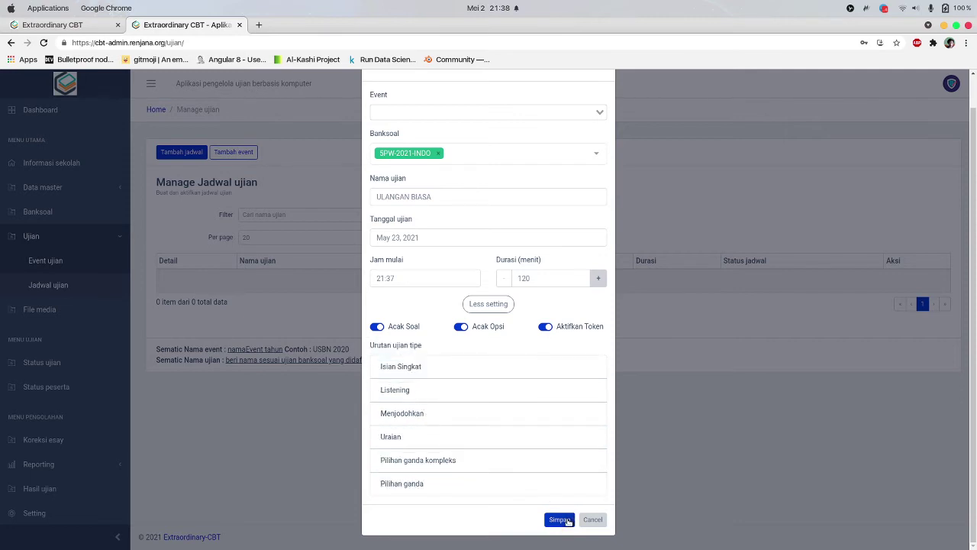
click(561, 519)
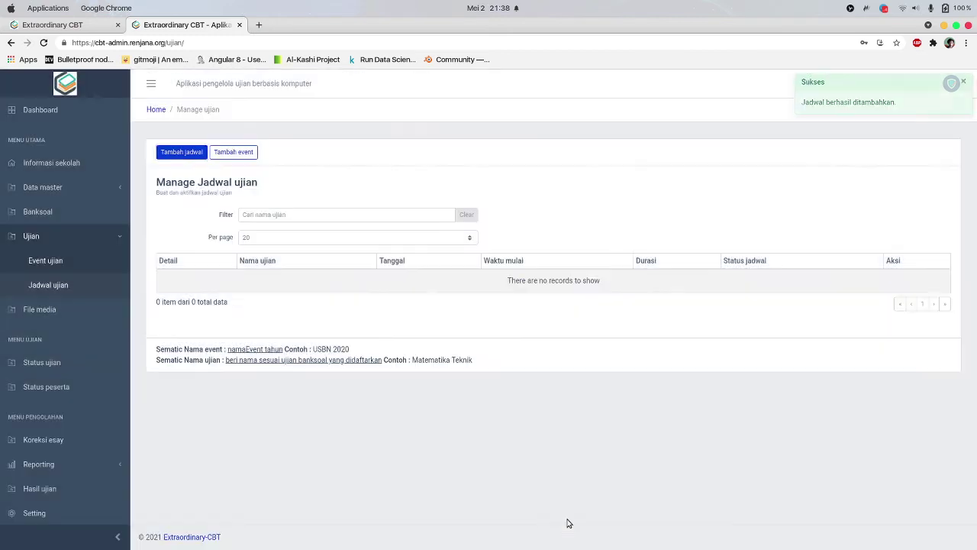
Switch the ULANGAN BIASA schedule's Status jadwal on so it reads Diujikan
click(167, 279)
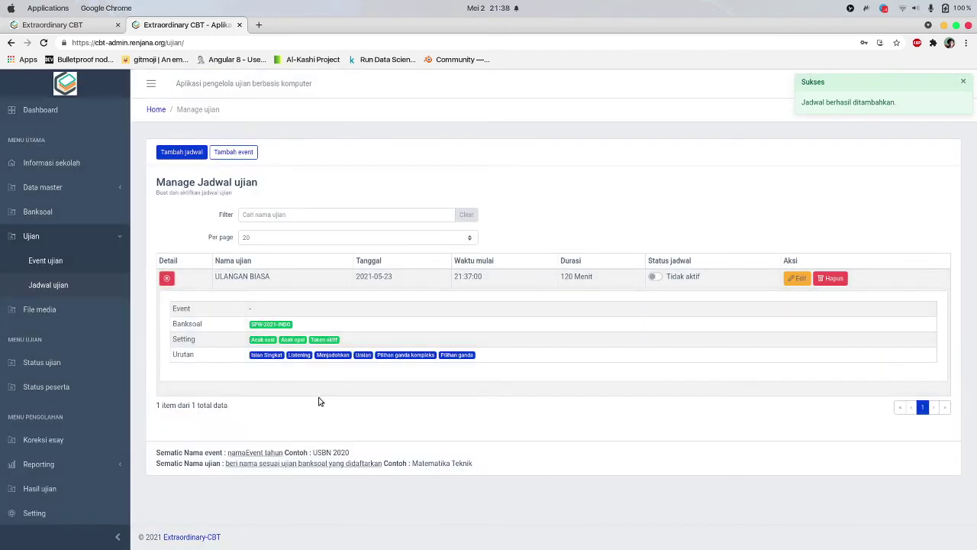
click(654, 276)
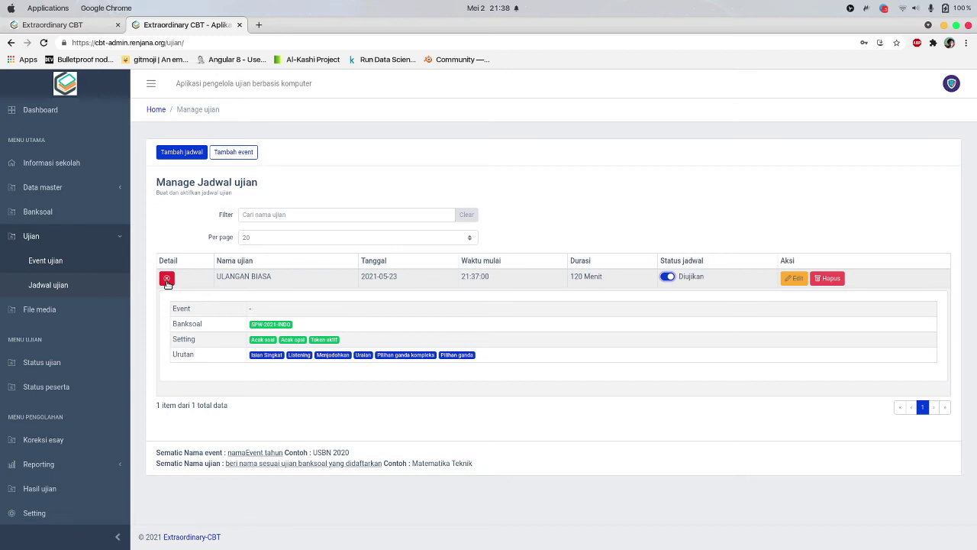
click(166, 279)
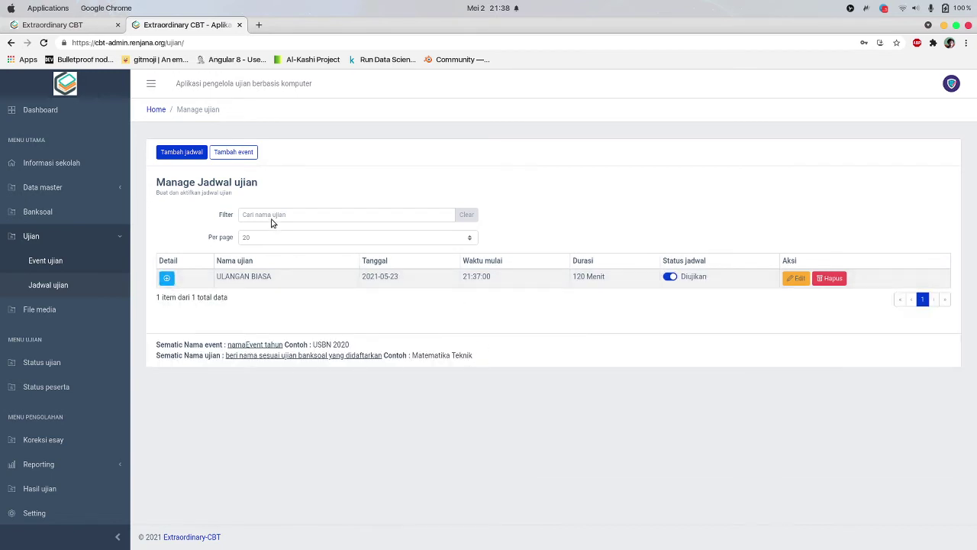
Create the exam event 'Ujian Sekolah' and open a blank Setting ujian form
click(227, 155)
click(404, 147)
text(Ujian Sekolah)
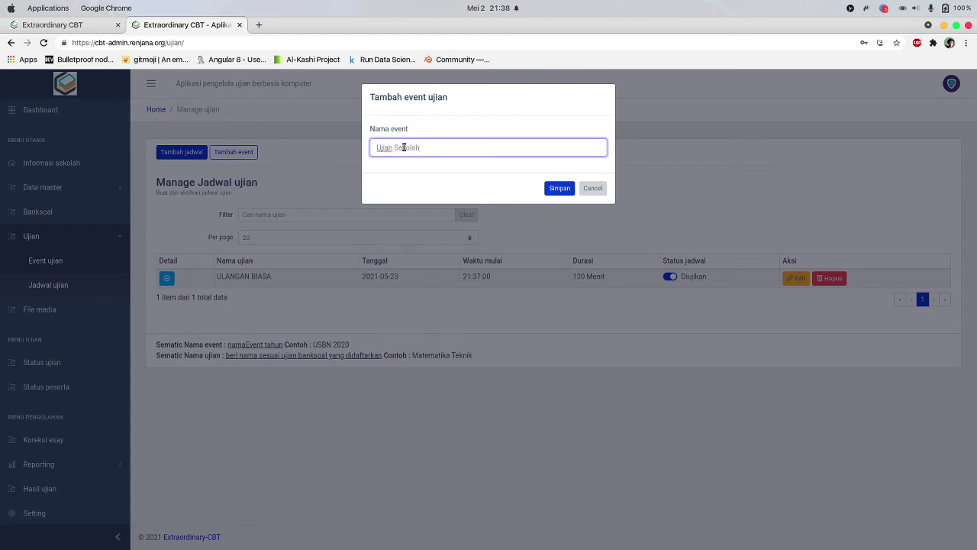
click(559, 187)
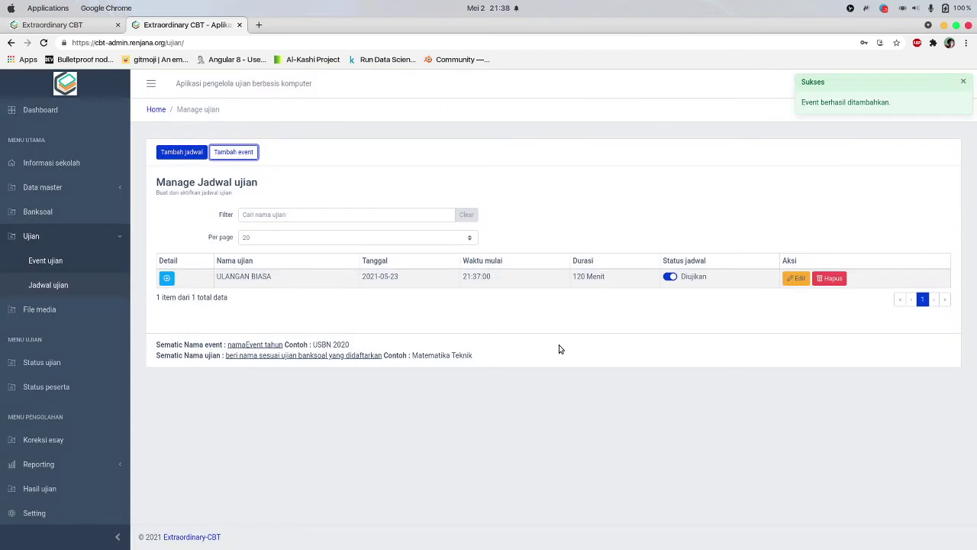
click(184, 153)
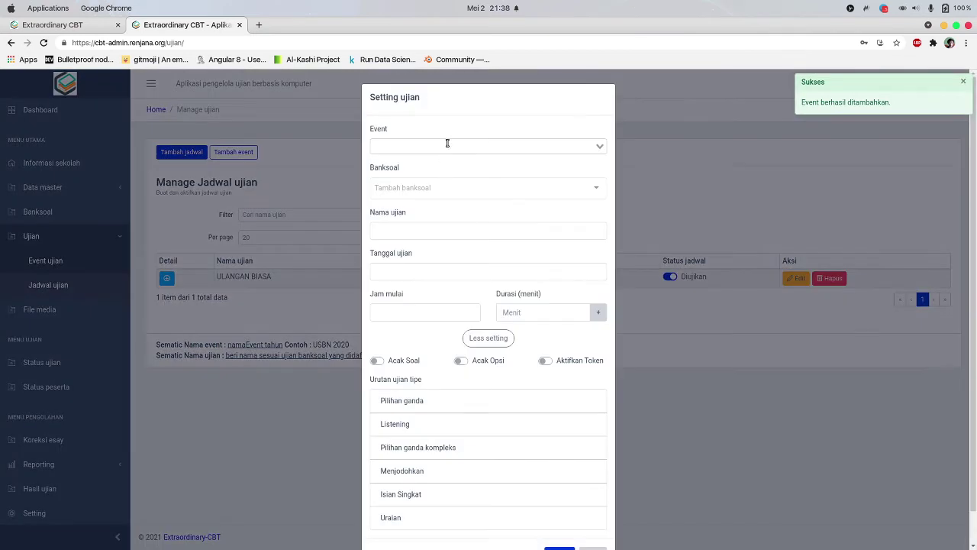
Choose event Ujian Sekolah, bank 5PW-2021-INDO, and name the exam 'Ujian Sekolah Day 1'
click(447, 145)
click(431, 163)
click(443, 185)
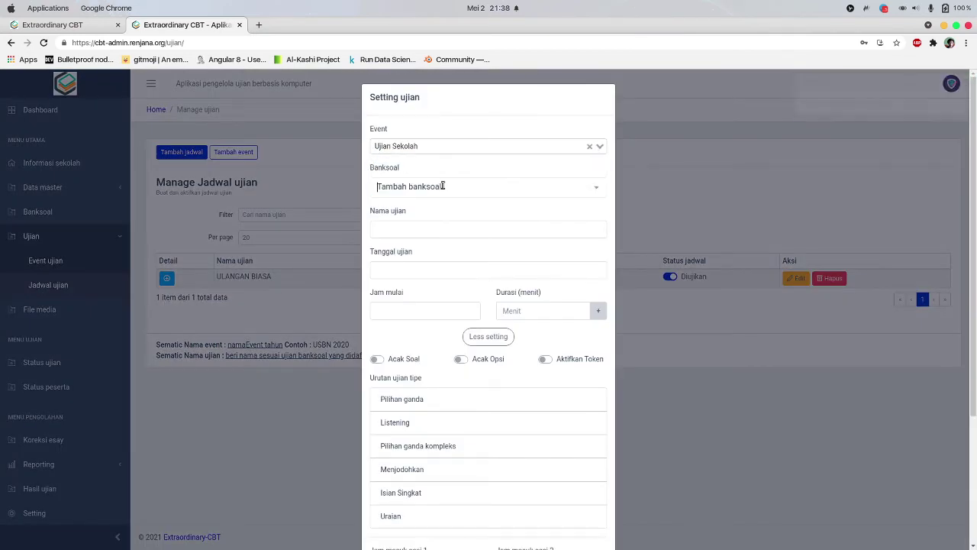
click(432, 211)
click(421, 233)
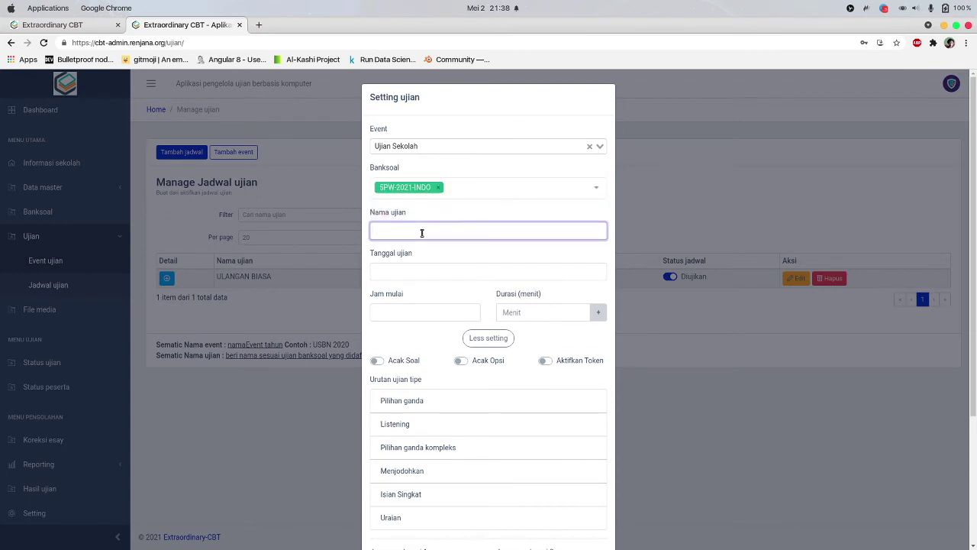
text(Ujian Sekolah Day 1)
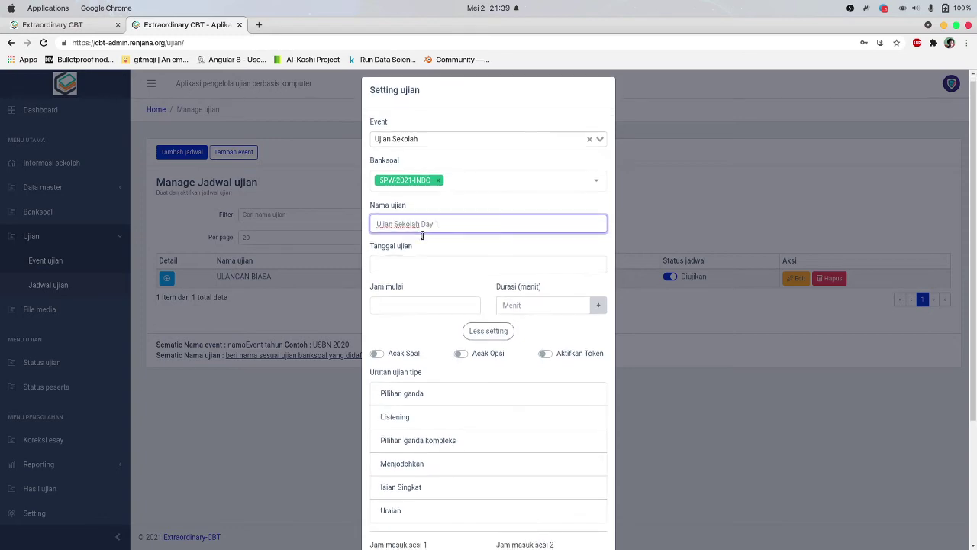
Set the date to May 2, 2021, start time 21:39, and duration 120 minutes
scroll(422, 243, down, 1)
click(423, 252)
click(549, 419)
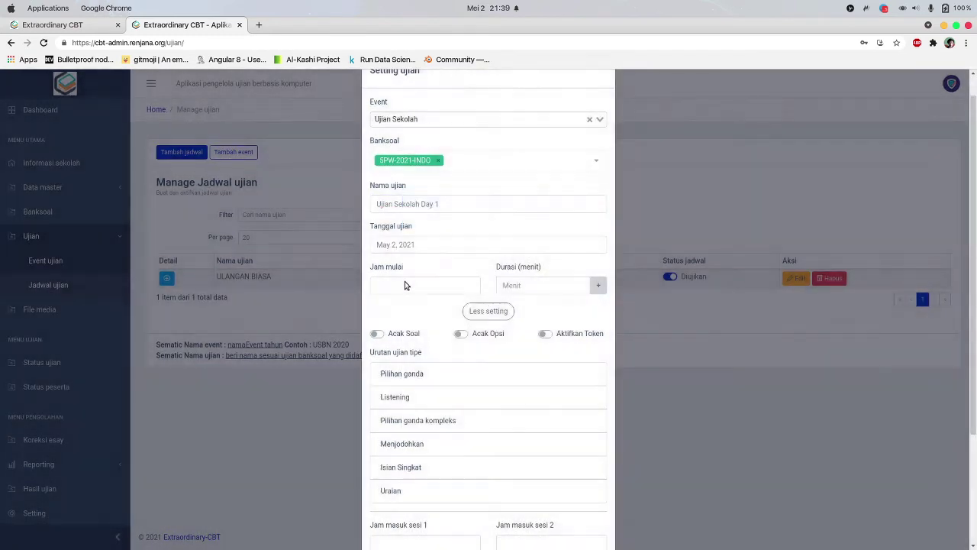
click(405, 282)
click(550, 393)
click(538, 287)
text(120)
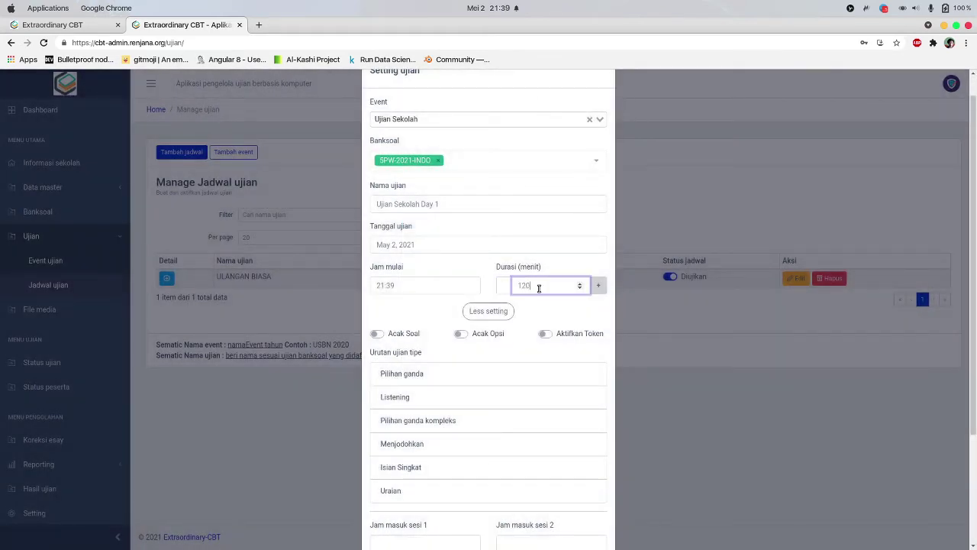
Turn on Acak Soal, Acak Opsi and Aktifkan Token
scroll(496, 389, down, 5)
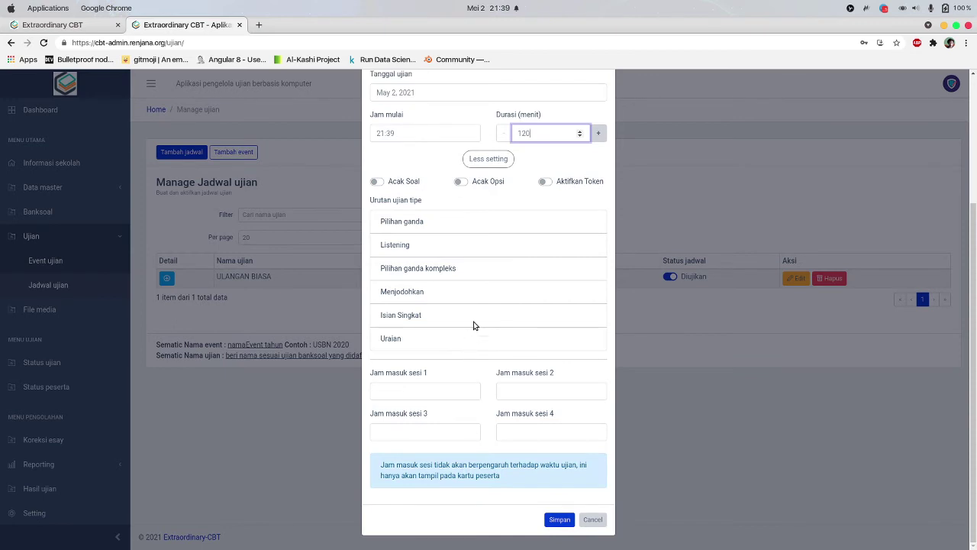
scroll(473, 325, up, 5)
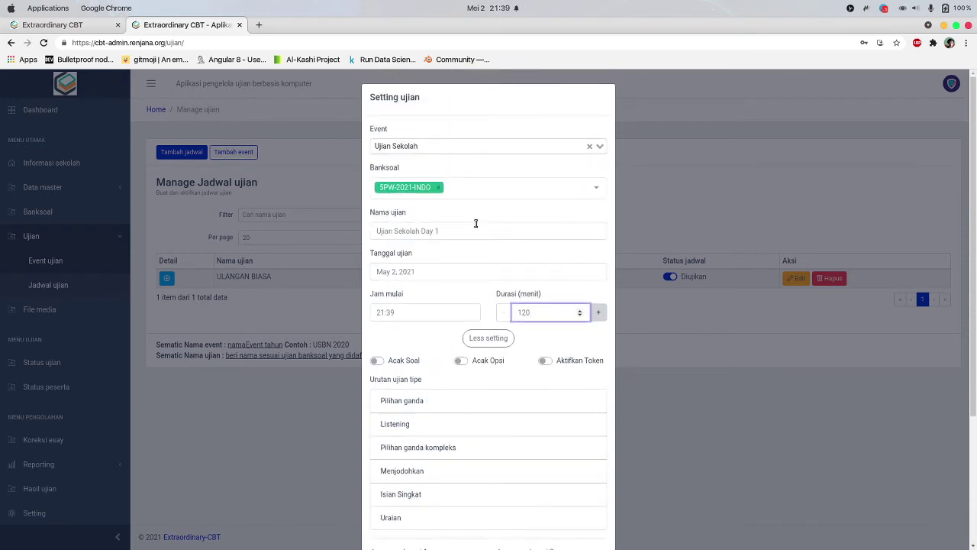
scroll(475, 223, down, 2)
scroll(415, 224, up, 2)
scroll(425, 166, down, 5)
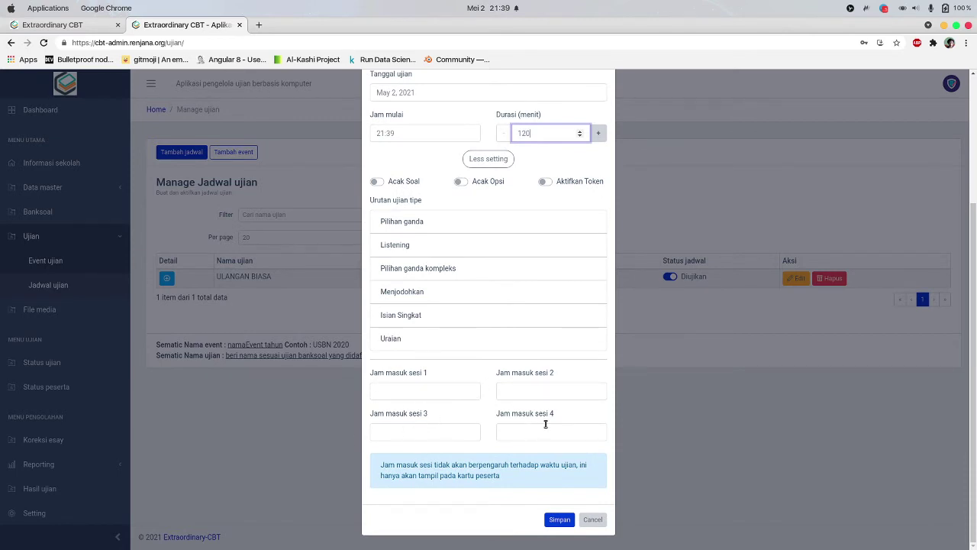
scroll(427, 414, up, 3)
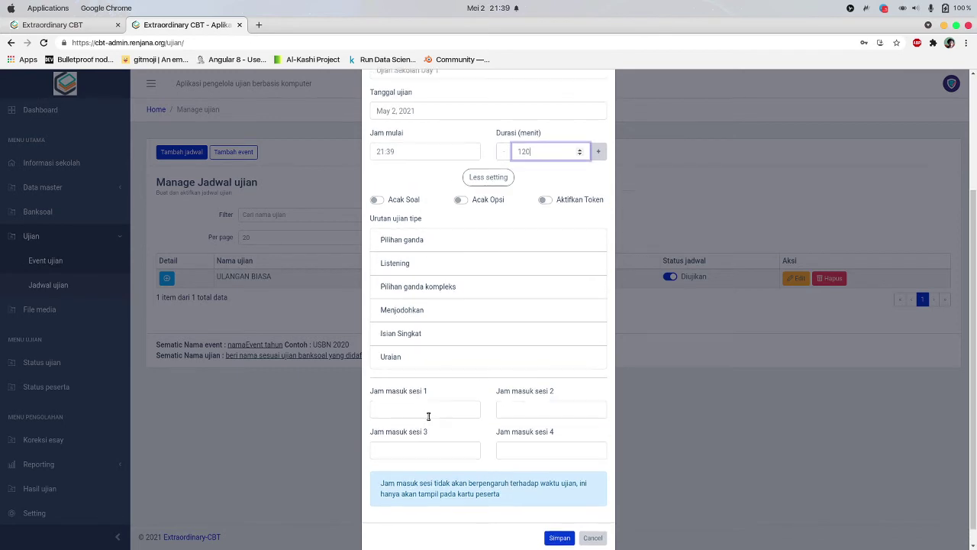
scroll(452, 373, down, 3)
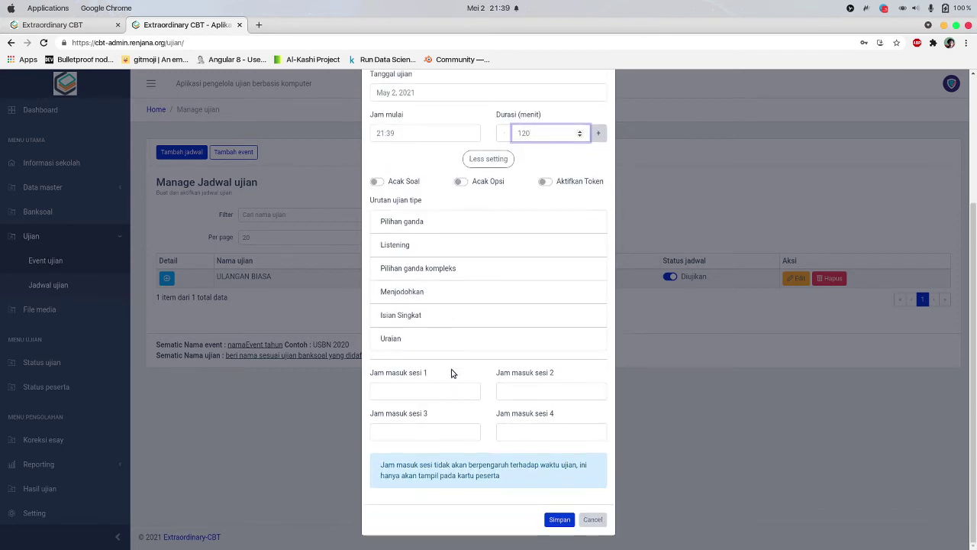
scroll(452, 373, up, 2)
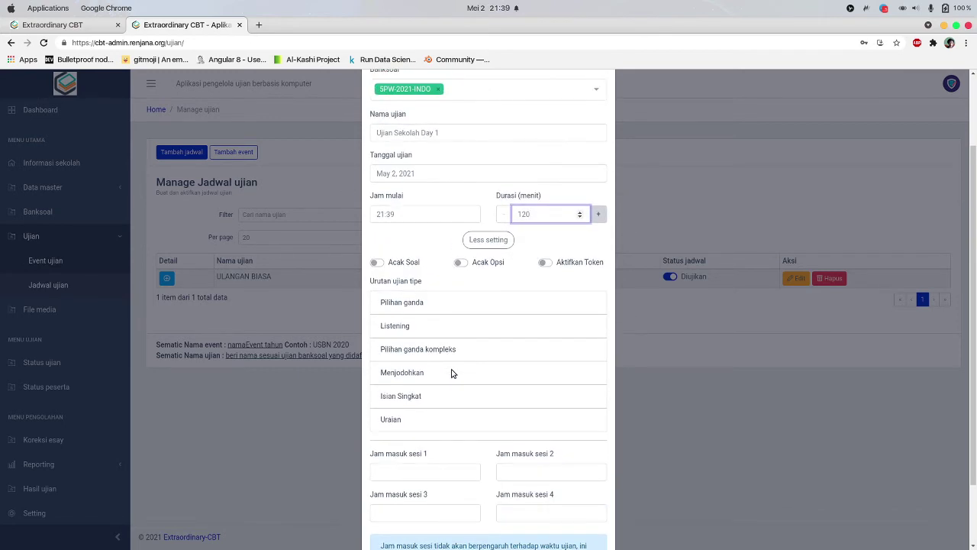
click(377, 263)
click(462, 262)
click(545, 263)
Set all four session entry times to 21:39 and save the schedule
scroll(546, 267, down, 2)
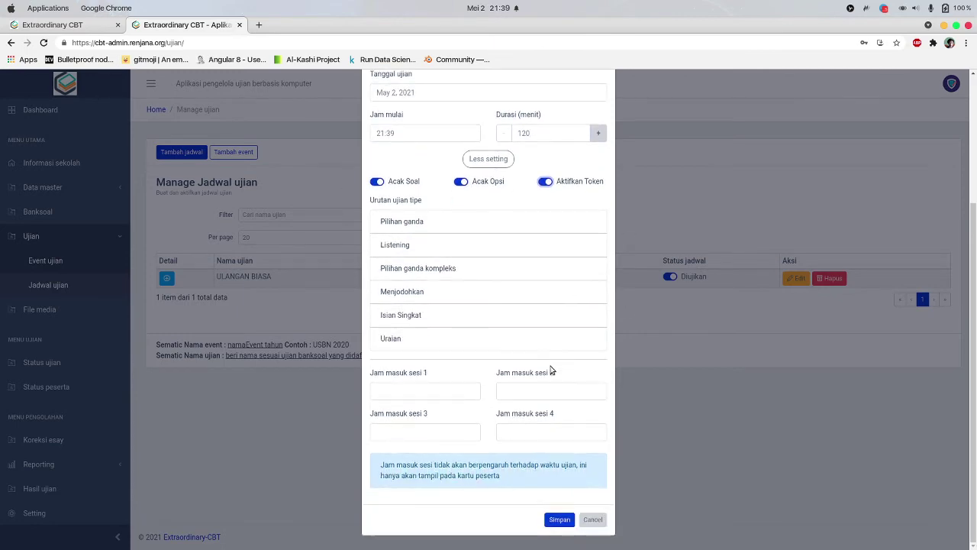
click(392, 393)
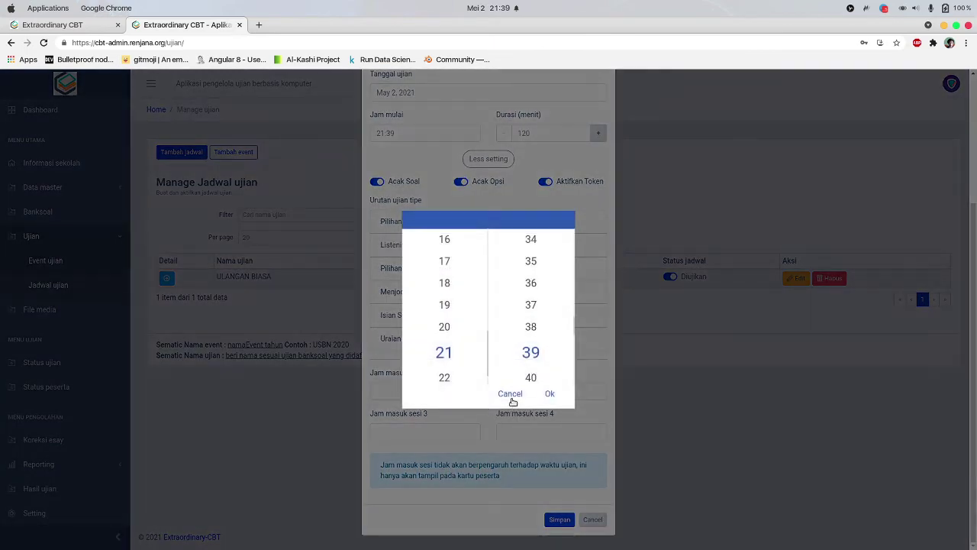
click(549, 393)
click(530, 395)
click(433, 455)
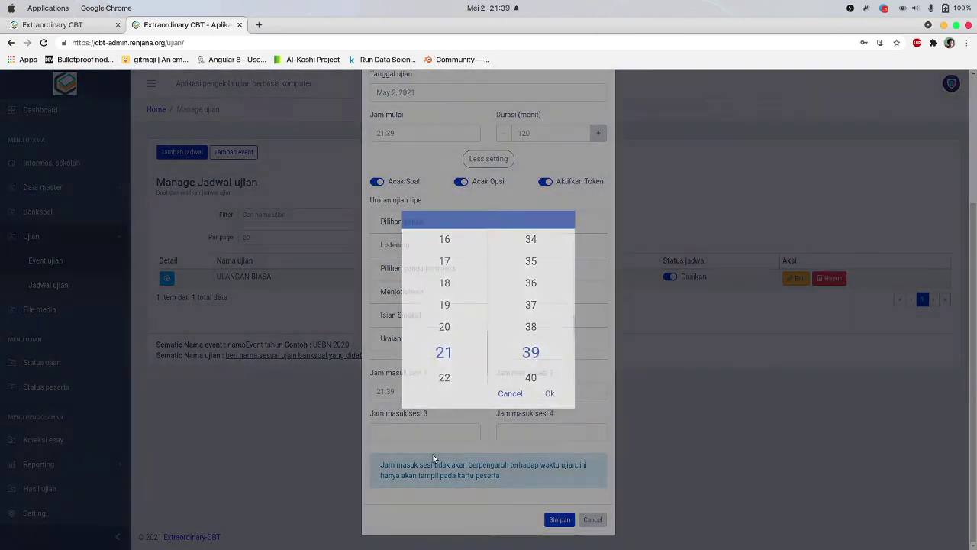
click(412, 429)
click(550, 393)
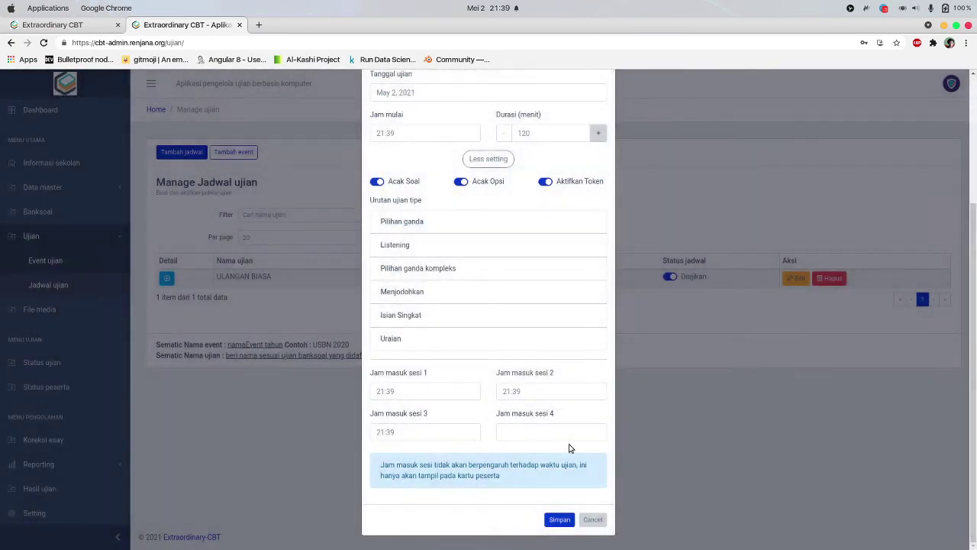
click(574, 436)
click(550, 393)
scroll(506, 413, up, 3)
scroll(501, 403, down, 3)
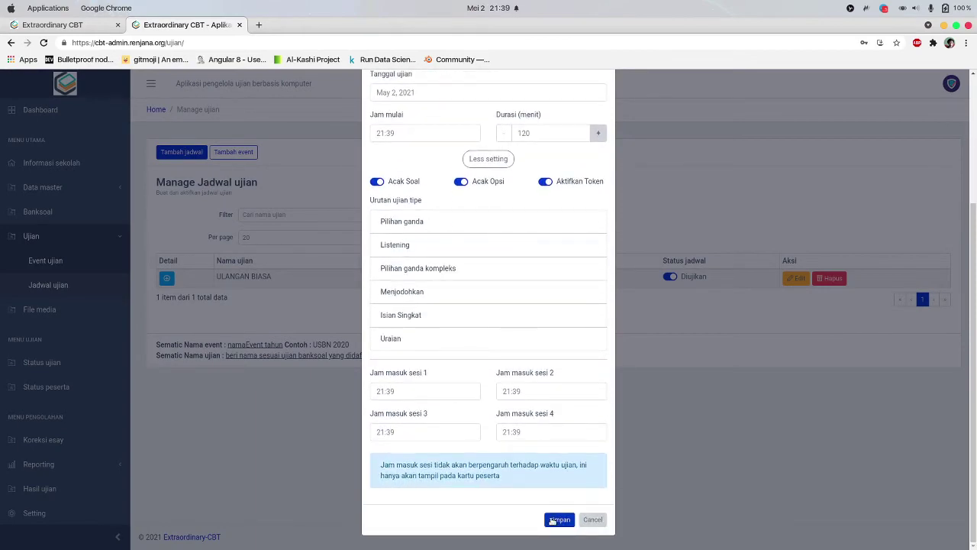
click(557, 519)
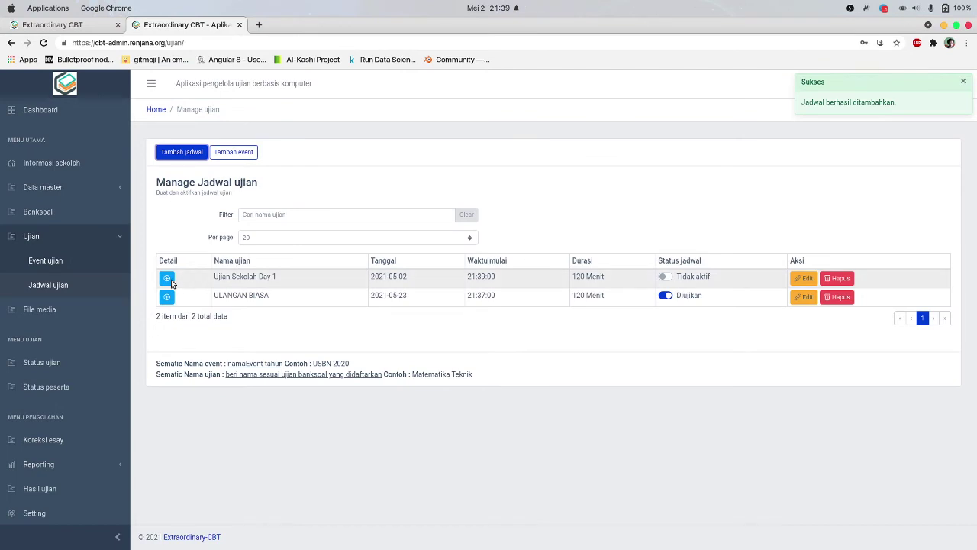
Switch the Ujian Sekolah Day 1 schedule's status to Diujikan
click(167, 278)
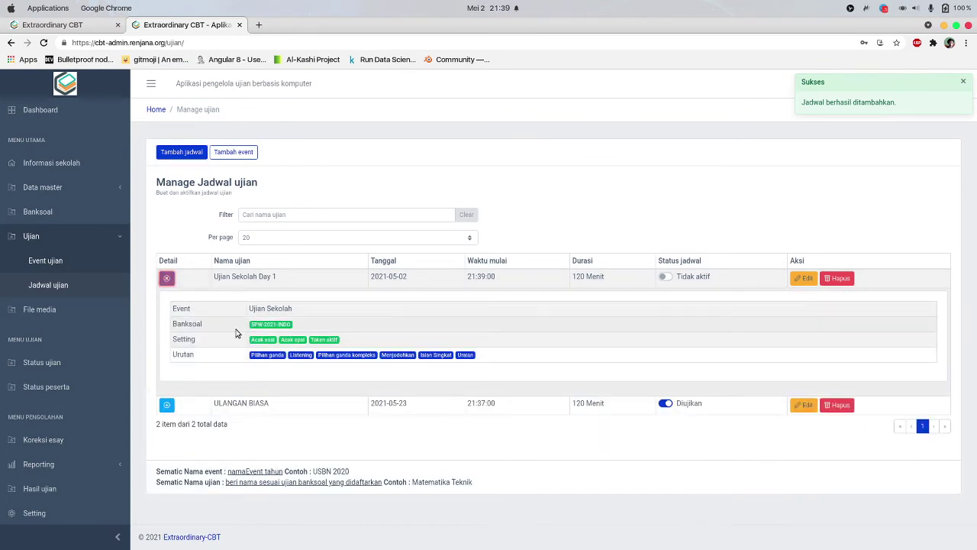
click(664, 277)
click(168, 279)
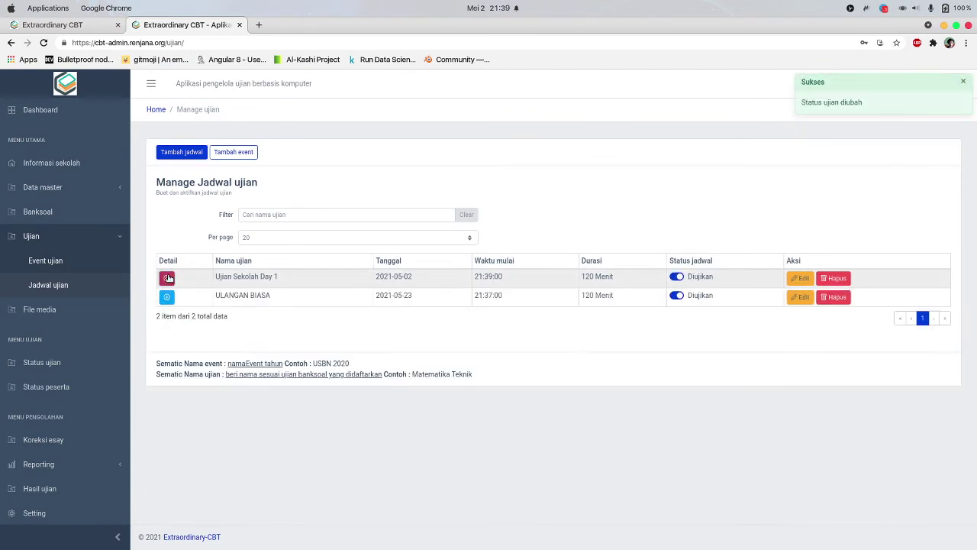
Review Ujian Sekolah's exams and Day 1 sessions, then glance at ULANGAN BIASA's schedule details
click(67, 261)
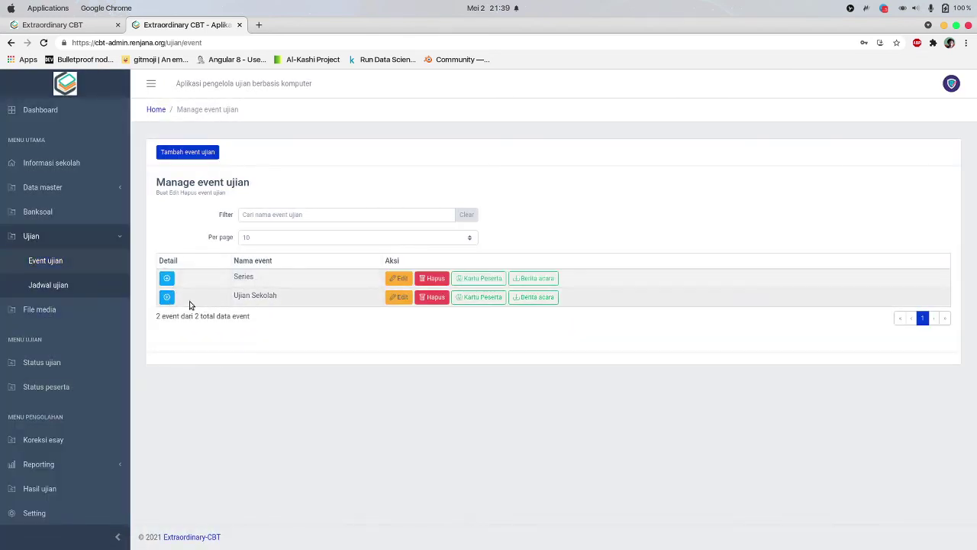
click(167, 297)
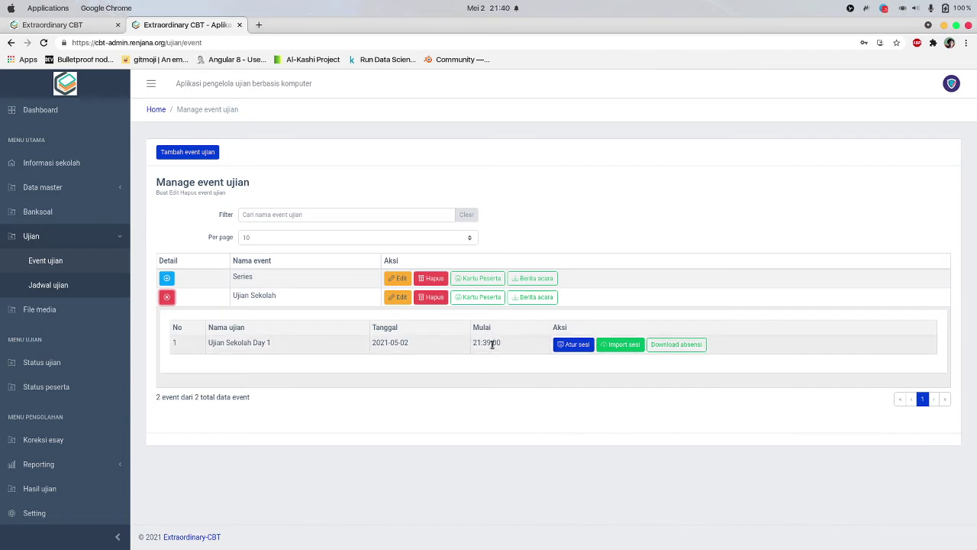
click(571, 346)
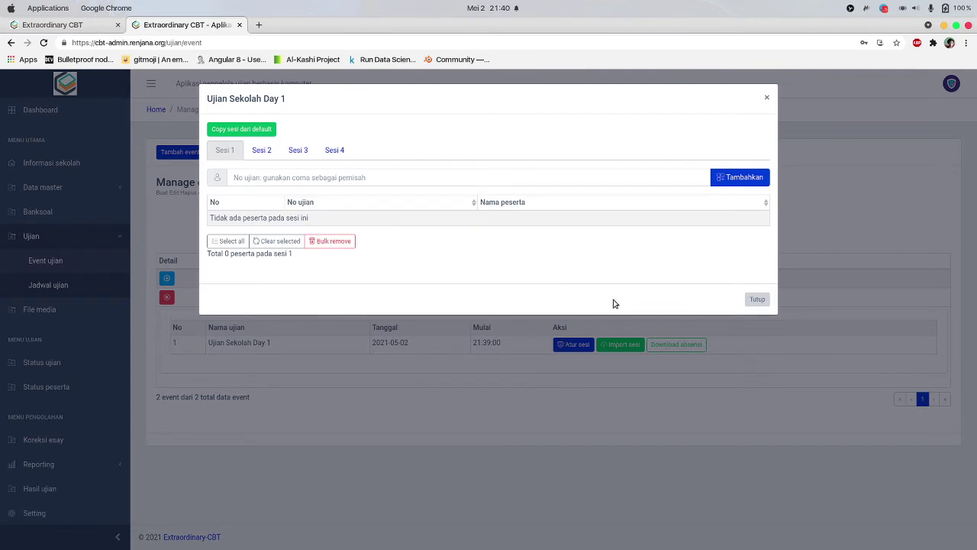
click(755, 299)
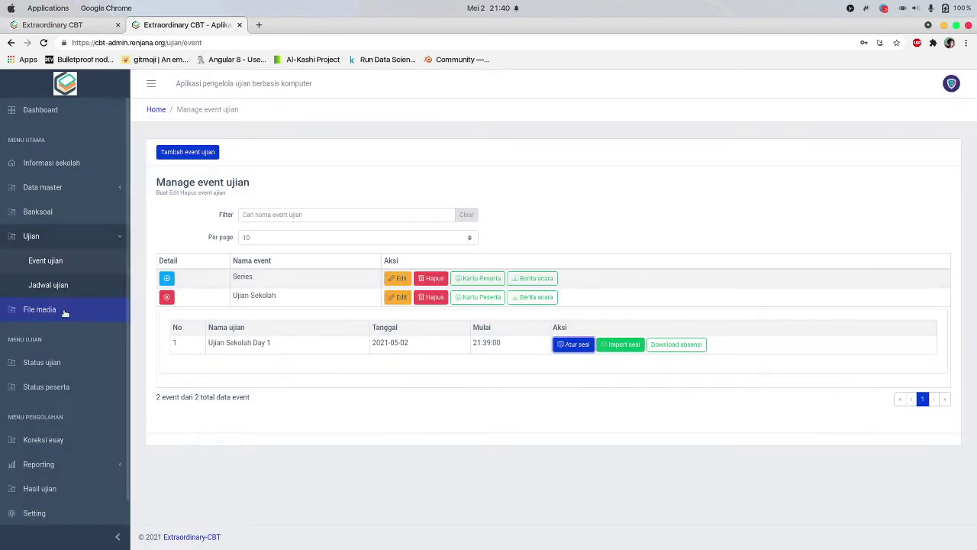
click(48, 285)
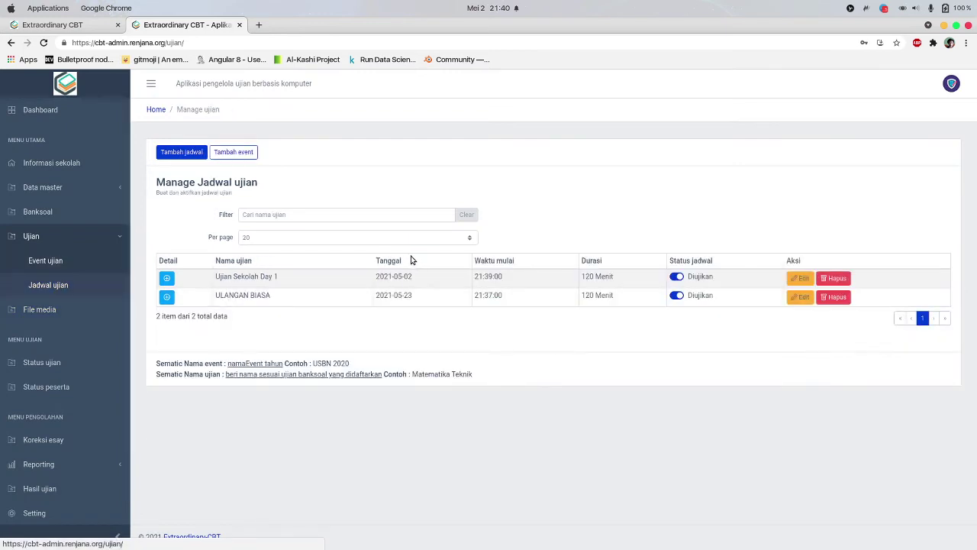
click(167, 297)
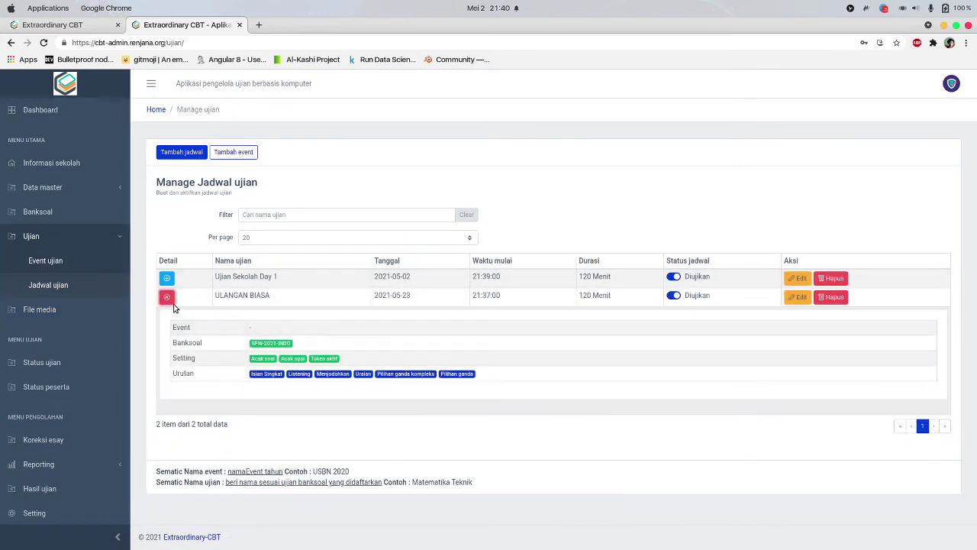
click(170, 302)
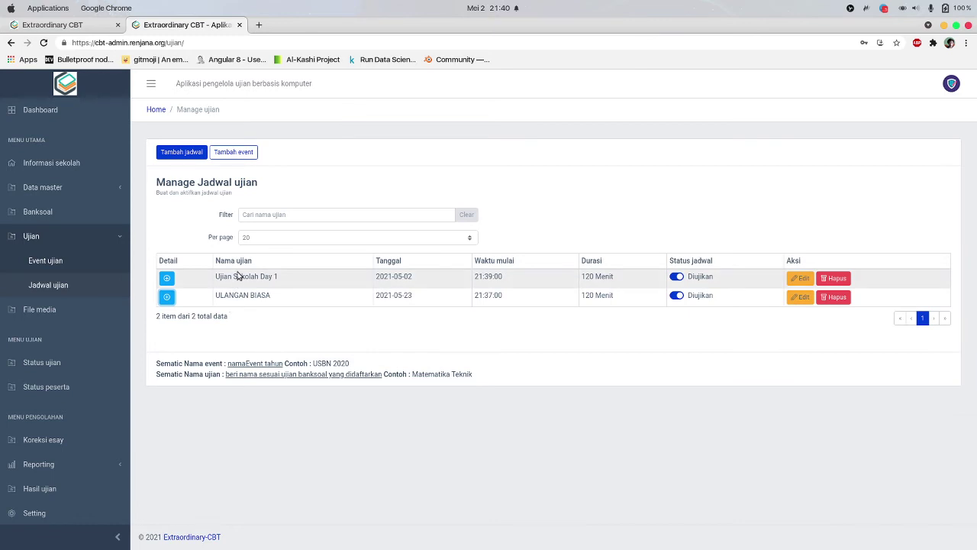
Check the participant's details under Data master > Peserta, then return to Event ujian
click(46, 187)
click(65, 236)
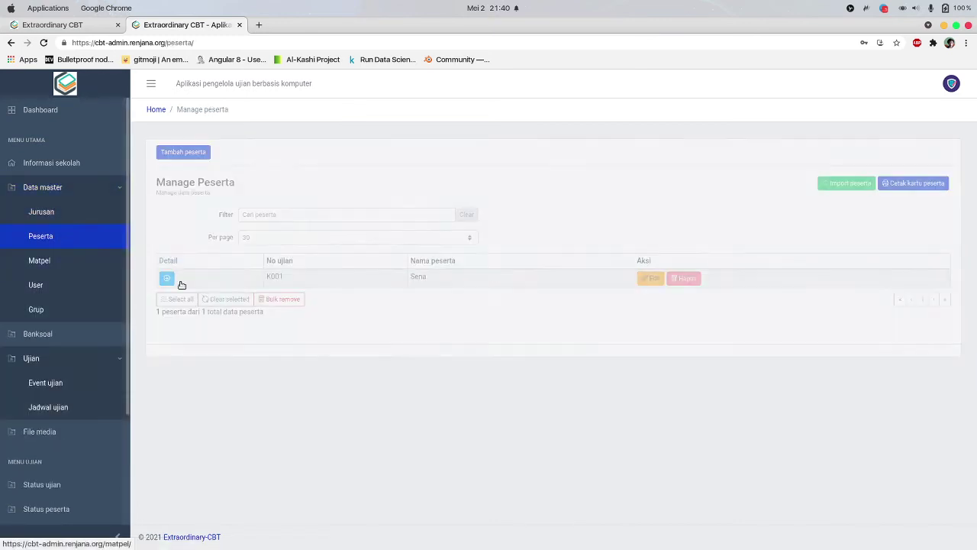
click(167, 278)
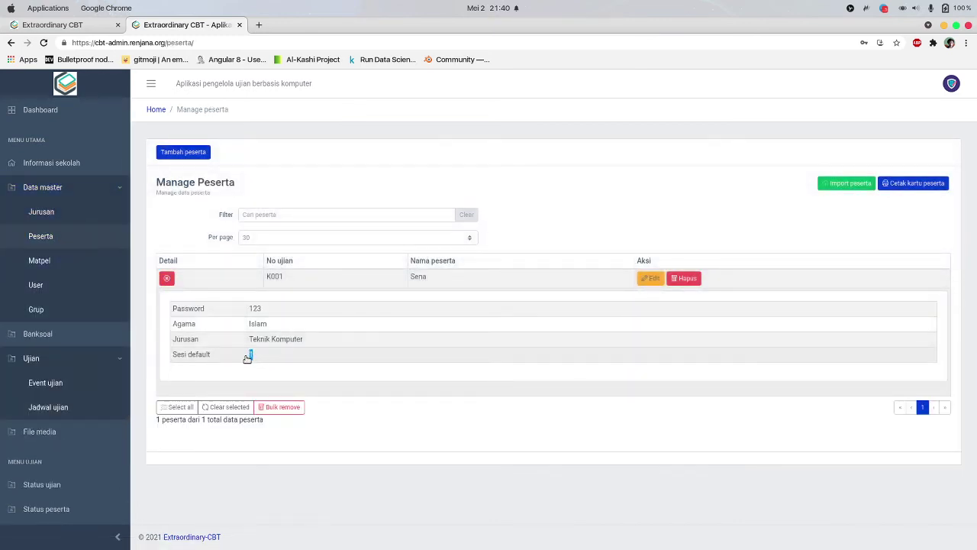
click(166, 278)
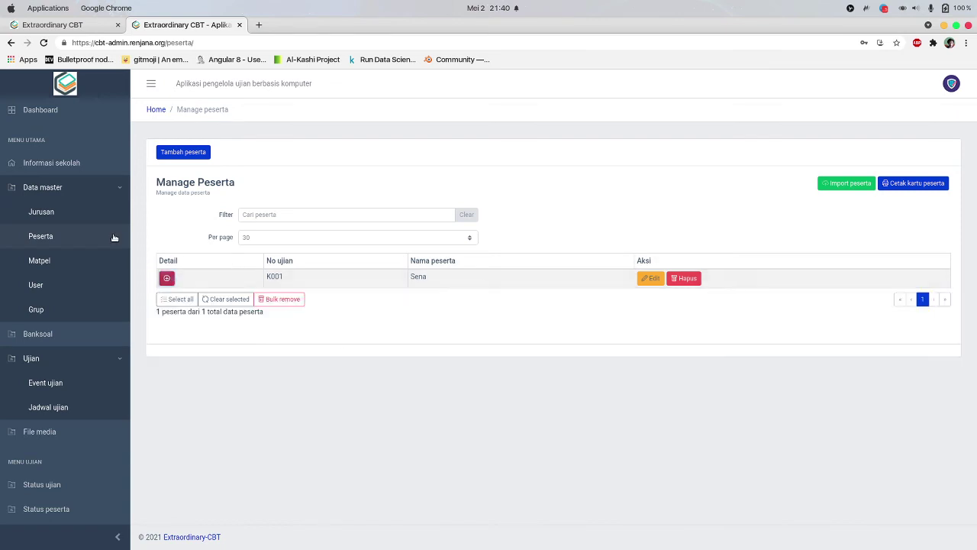
click(67, 189)
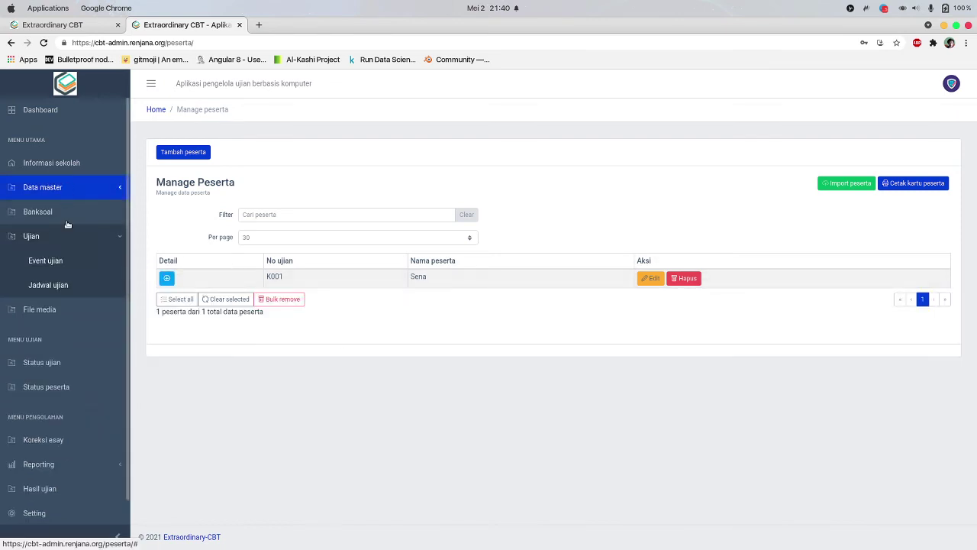
click(67, 285)
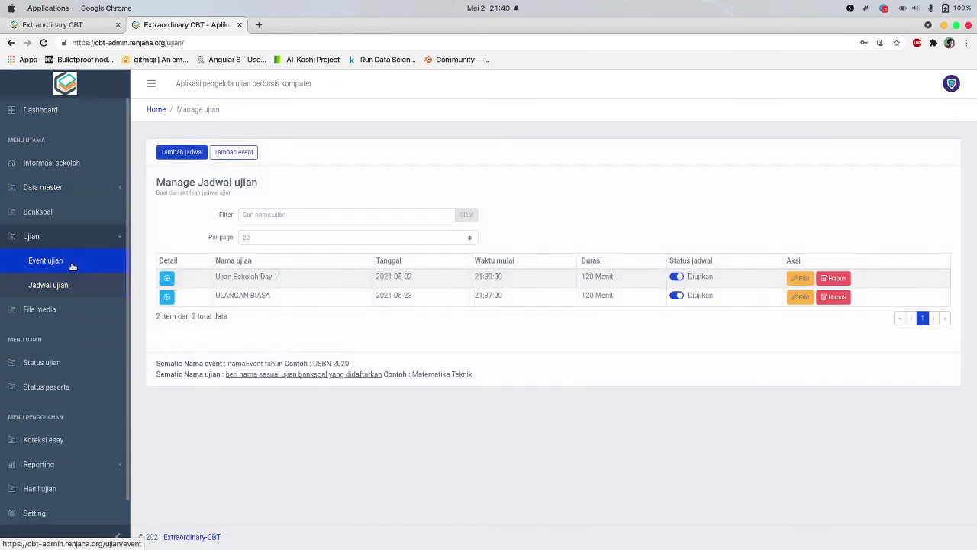
click(73, 263)
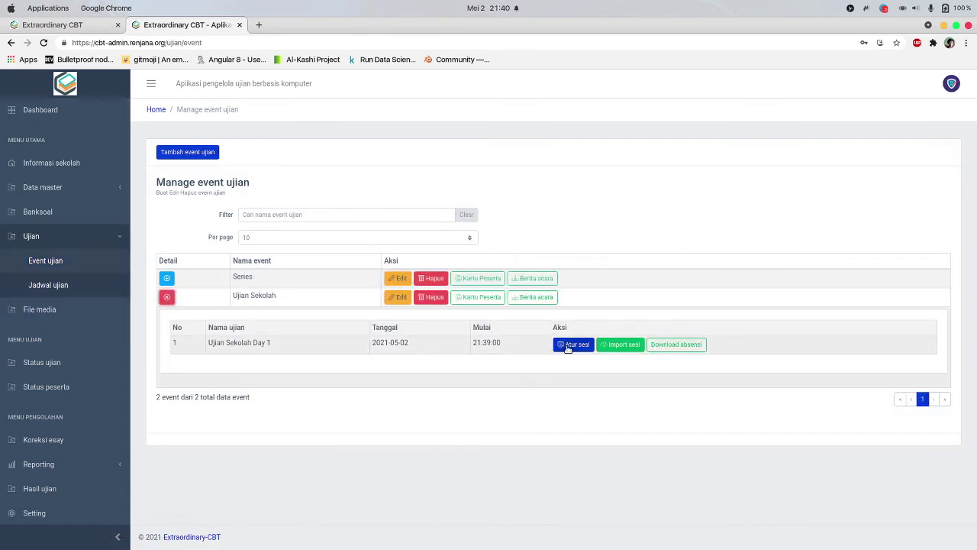
Assign participant K001 to Sesi 1 of Ujian Sekolah Day 1, then close the session window
click(566, 346)
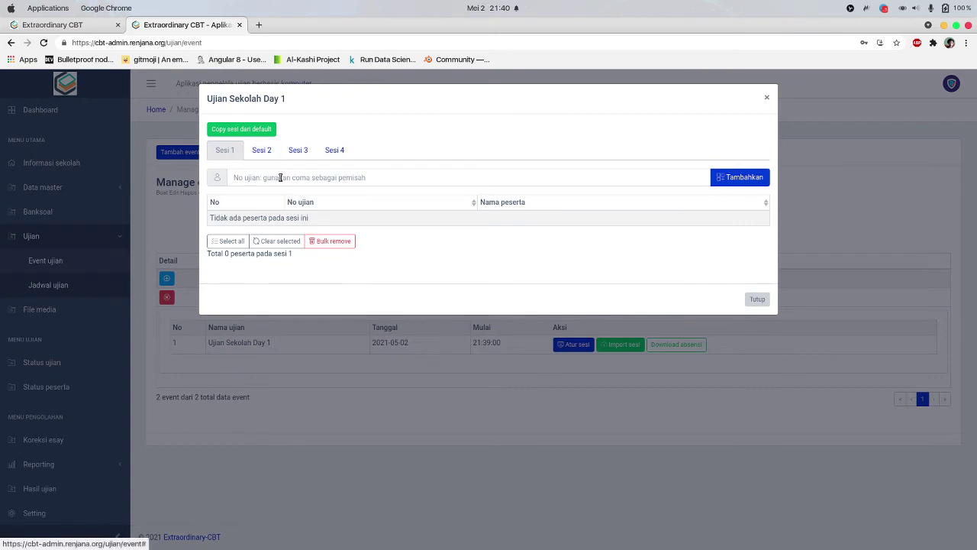
click(282, 177)
text(K001)
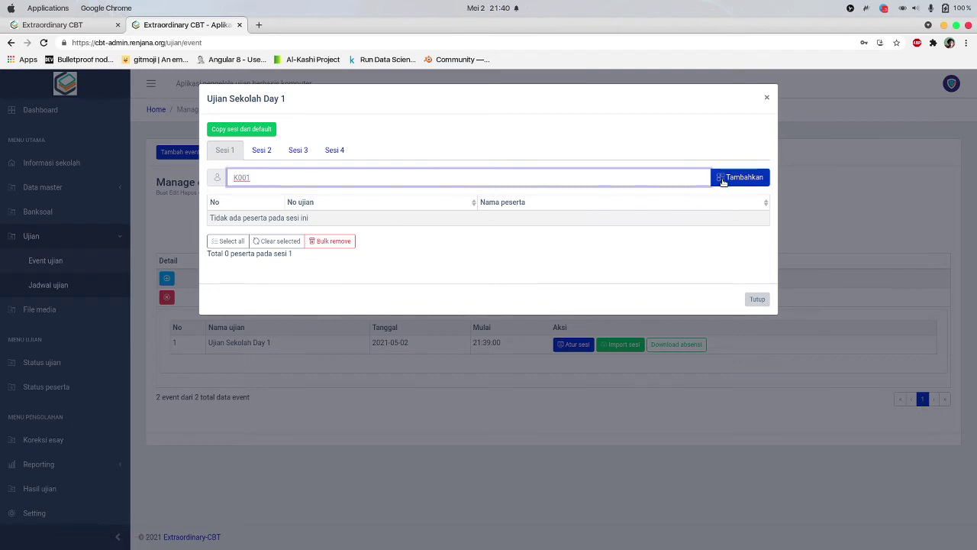
click(721, 181)
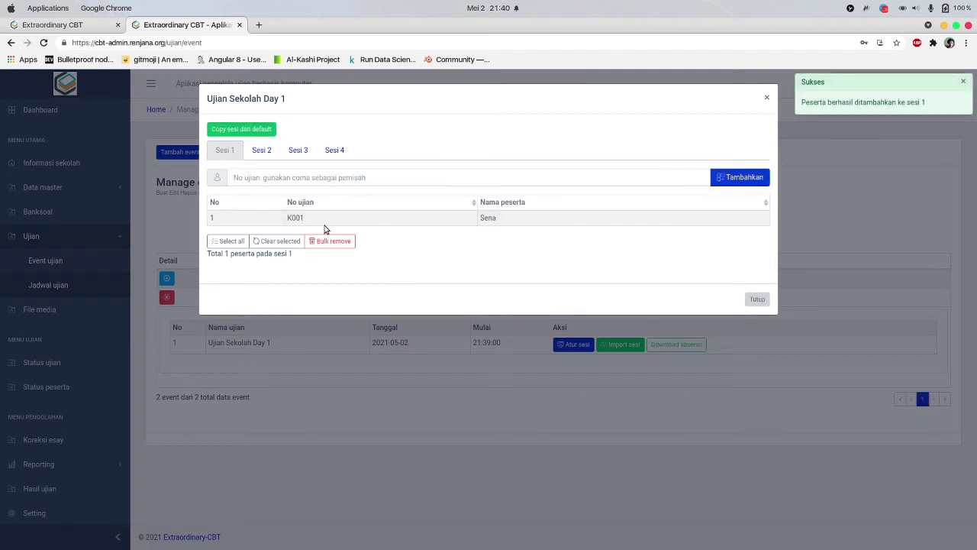
click(757, 299)
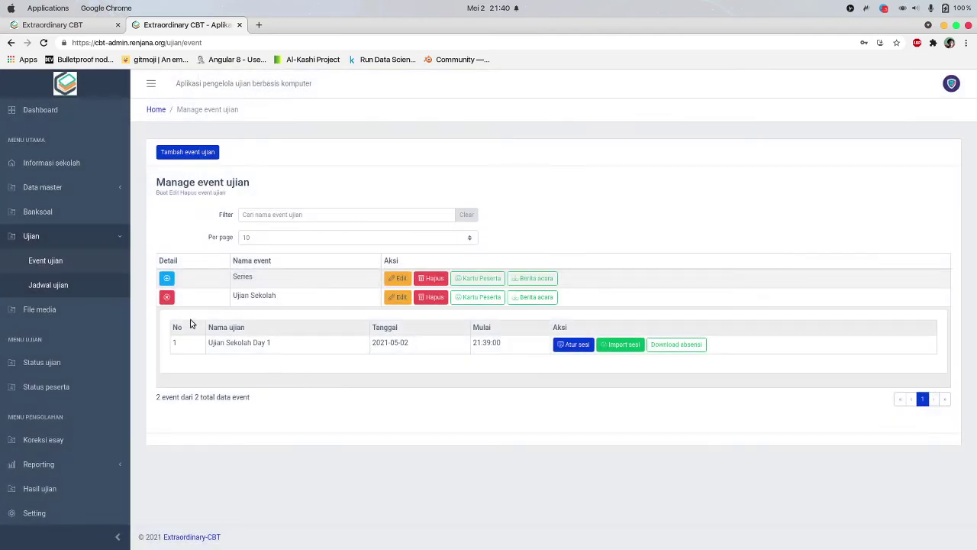
Open the Ujian Sekolah participant login card and review the exam name on it
click(166, 297)
click(483, 302)
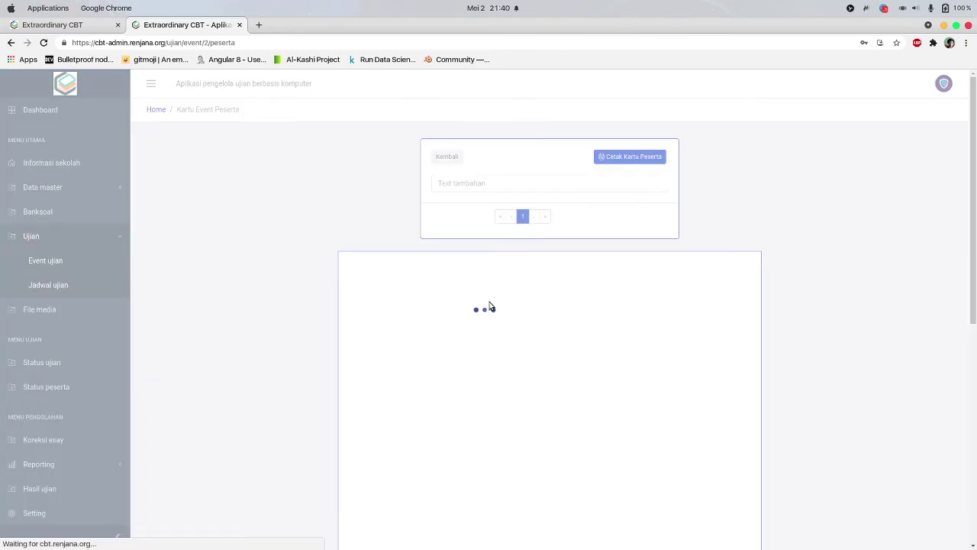
scroll(473, 305, down, 3)
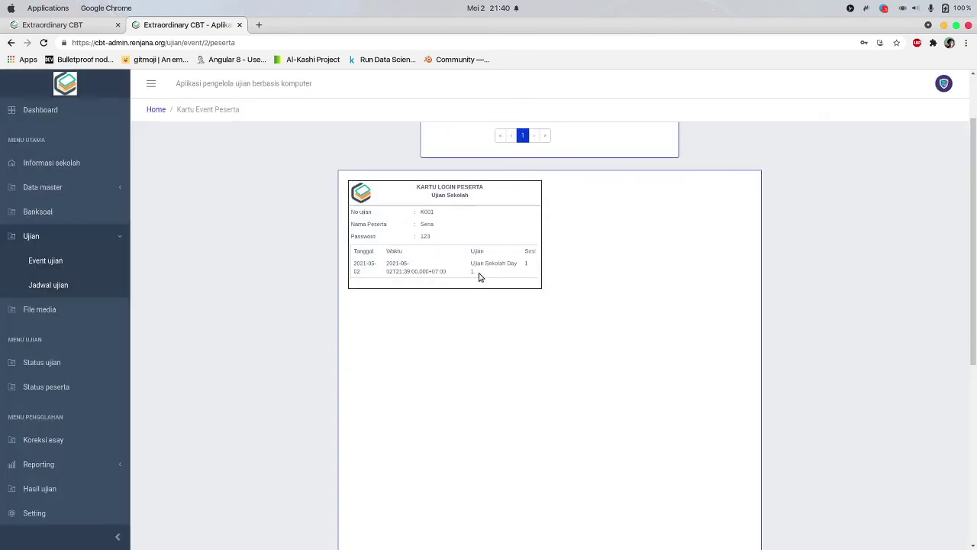
triple_click(479, 276)
click(538, 295)
Preview the login card for printing, cancel the print, and go to Jadwal ujian
scroll(538, 296, up, 2)
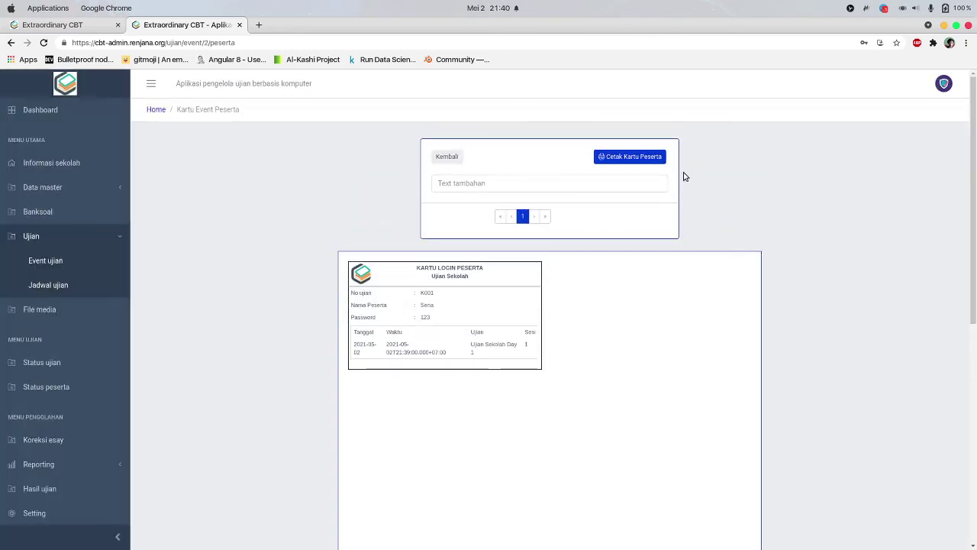
click(645, 157)
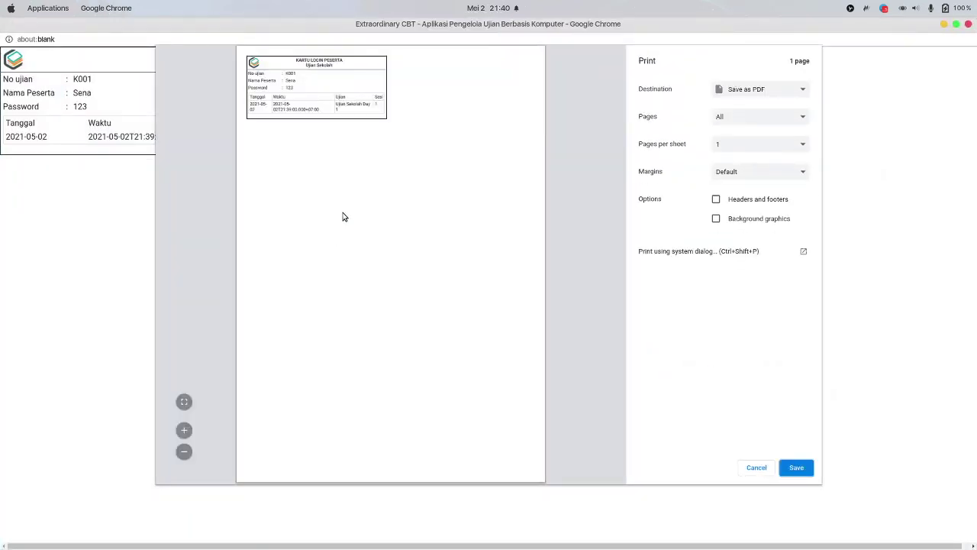
click(759, 467)
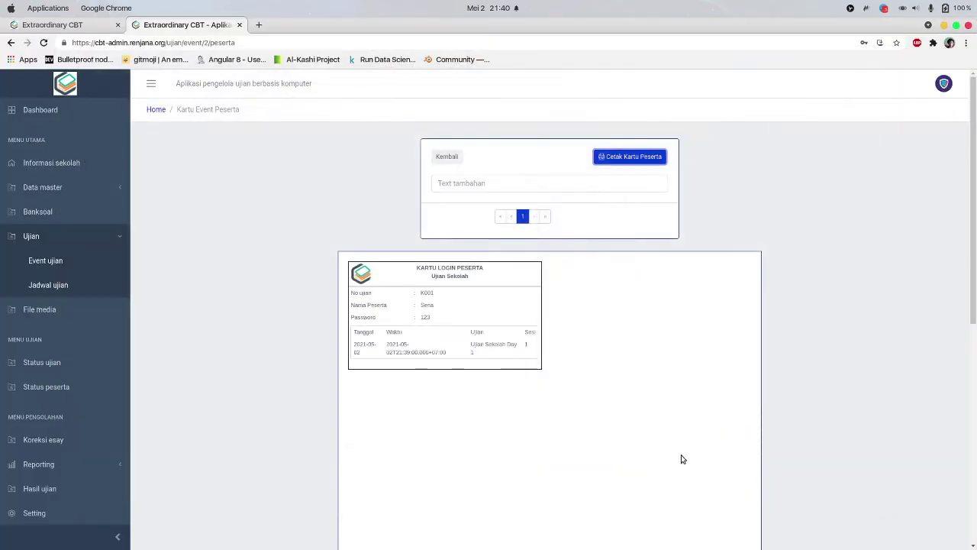
click(76, 284)
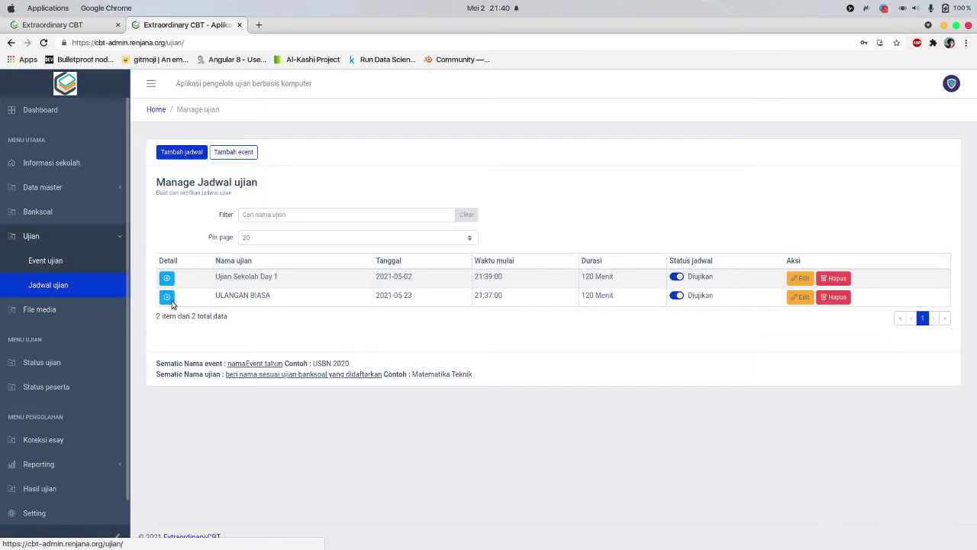
Glance at ULANGAN BIASA's settings, then open Ujian Sekolah Day 1's More setting options
click(792, 297)
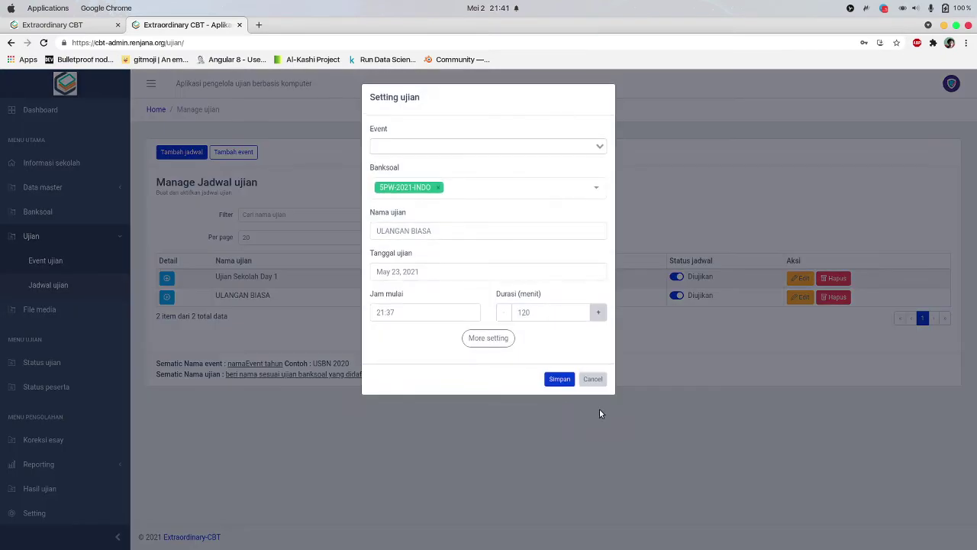
click(593, 374)
click(800, 278)
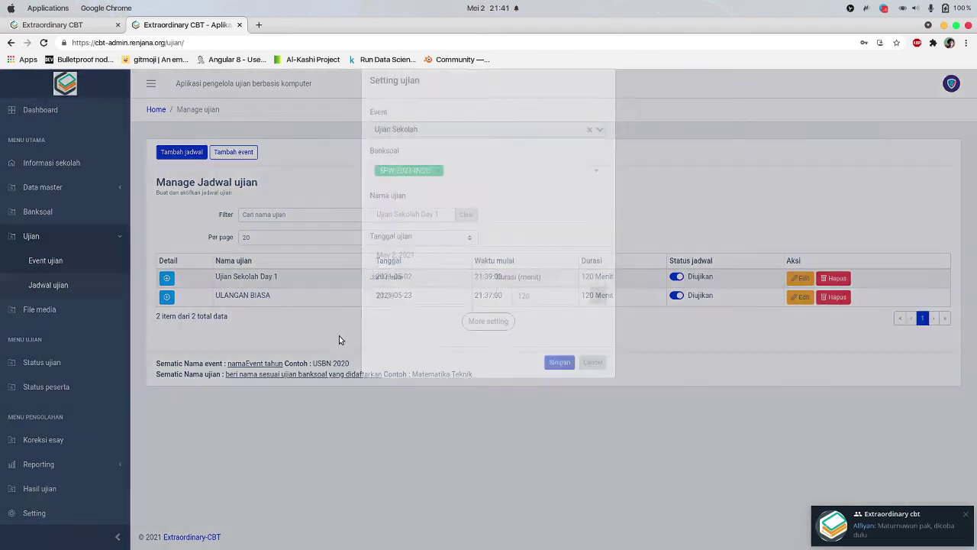
click(493, 337)
Save the Ujian Sekolah Day 1 schedule and list Ujian Sekolah's exams in Event ujian
scroll(497, 334, down, 5)
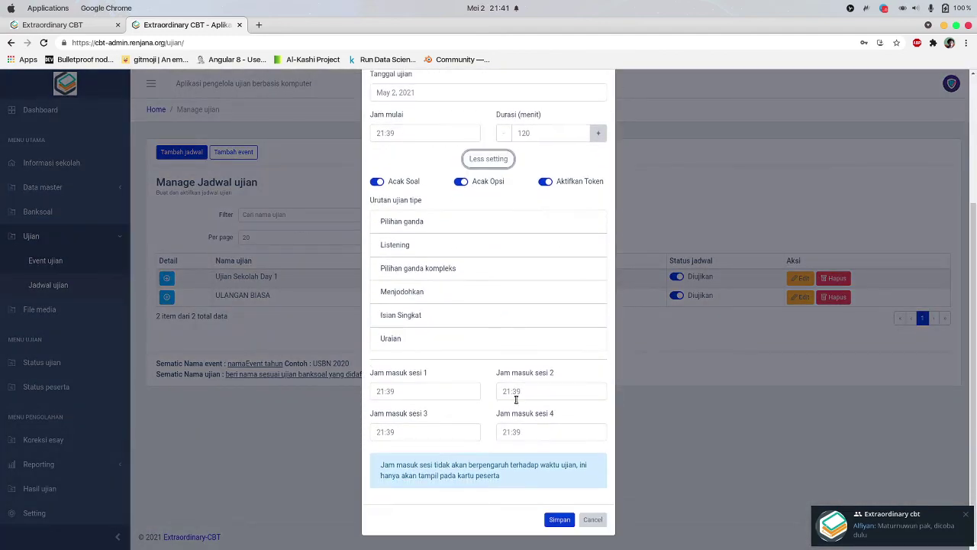
click(554, 519)
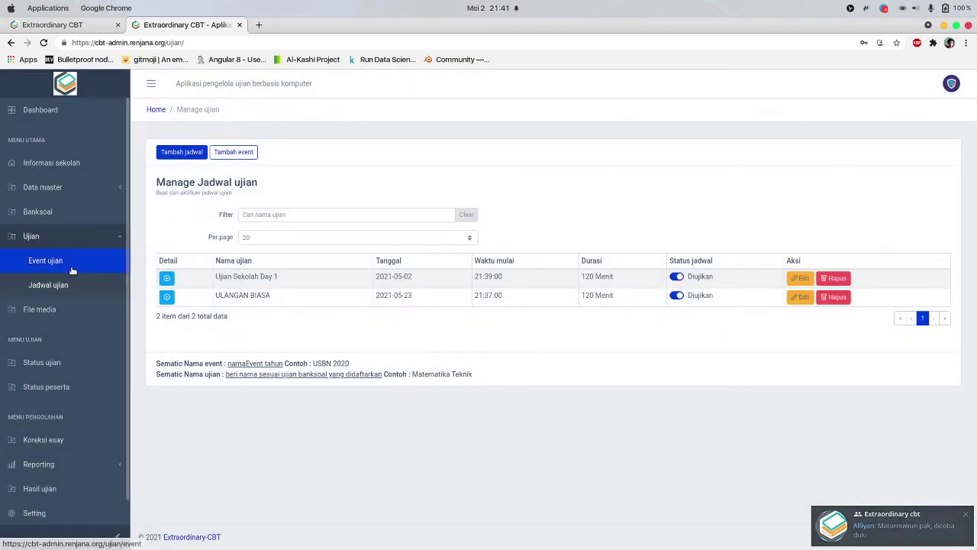
click(69, 262)
click(166, 297)
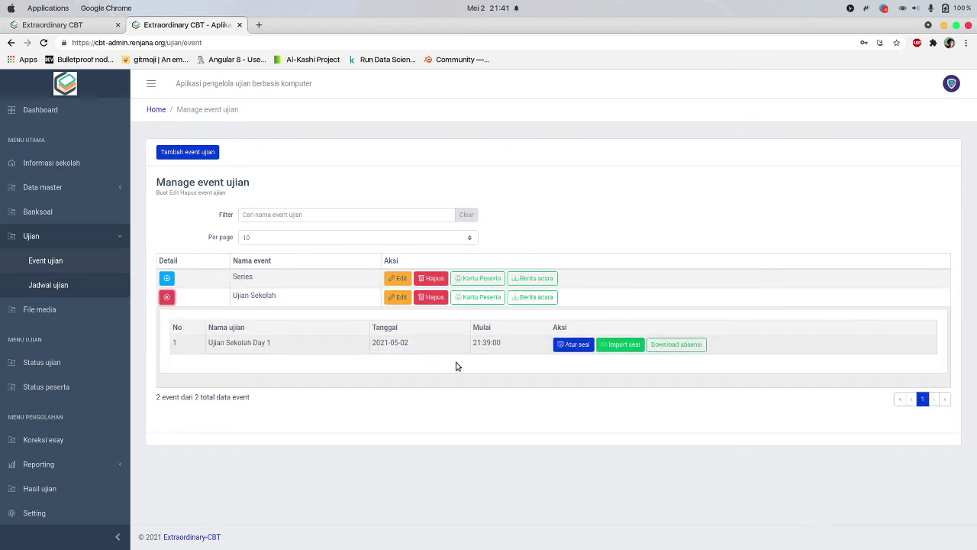
Open the Ujian Sekolah login card and inspect its start time, date and exam name
click(488, 299)
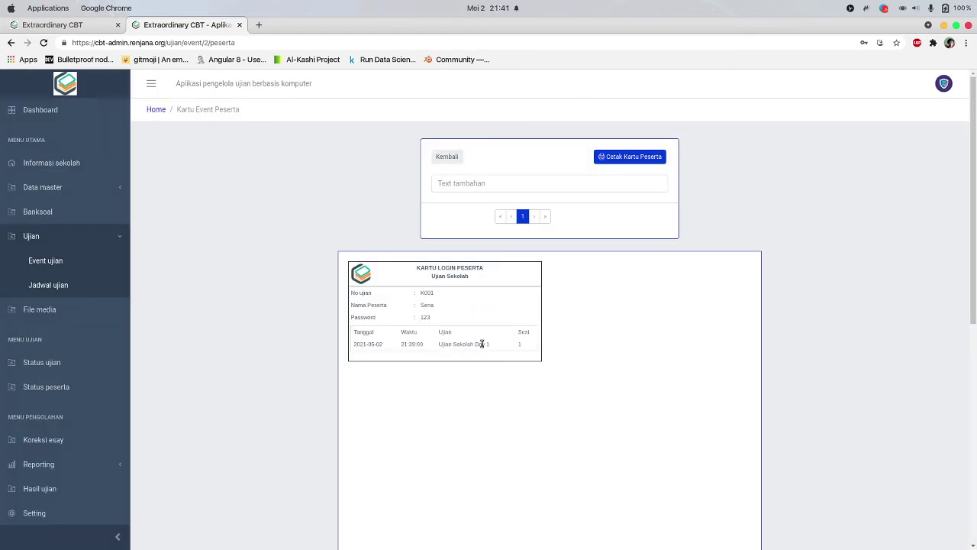
drag(428, 347, 376, 364)
click(385, 374)
click(376, 364)
drag(440, 344, 523, 349)
click(528, 347)
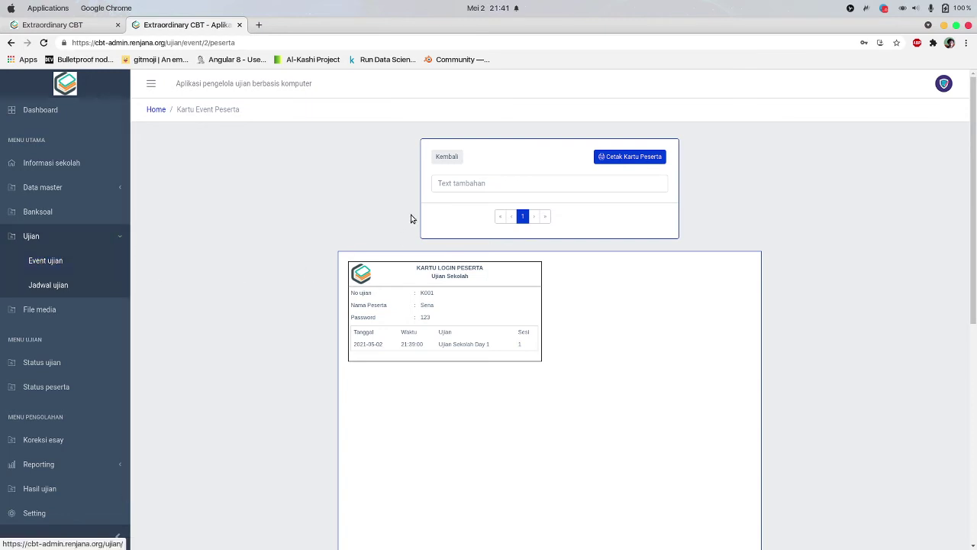
Add 'Jakarta Selatan WIlayah I' as the card's extra text, preview printing, then return to the event list
click(502, 183)
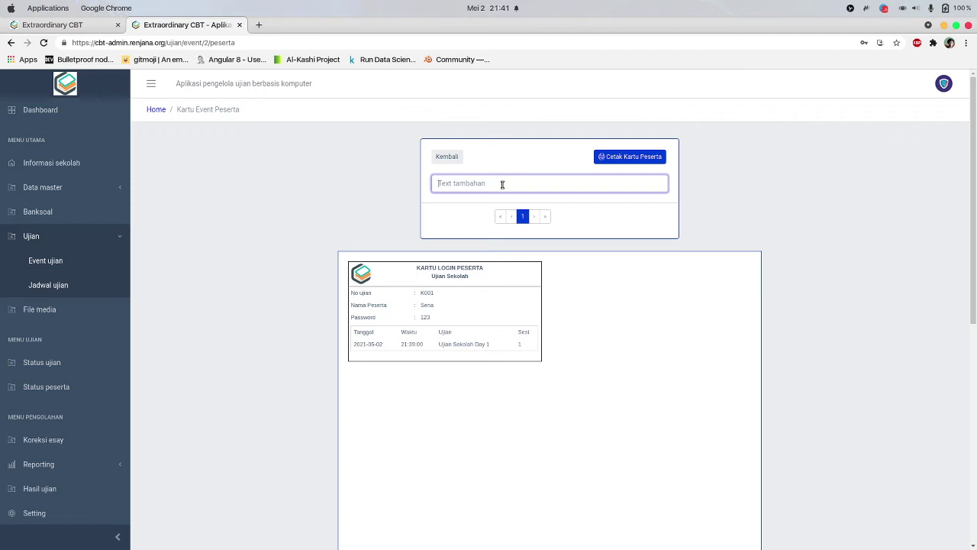
text(Jakarta Selatan)
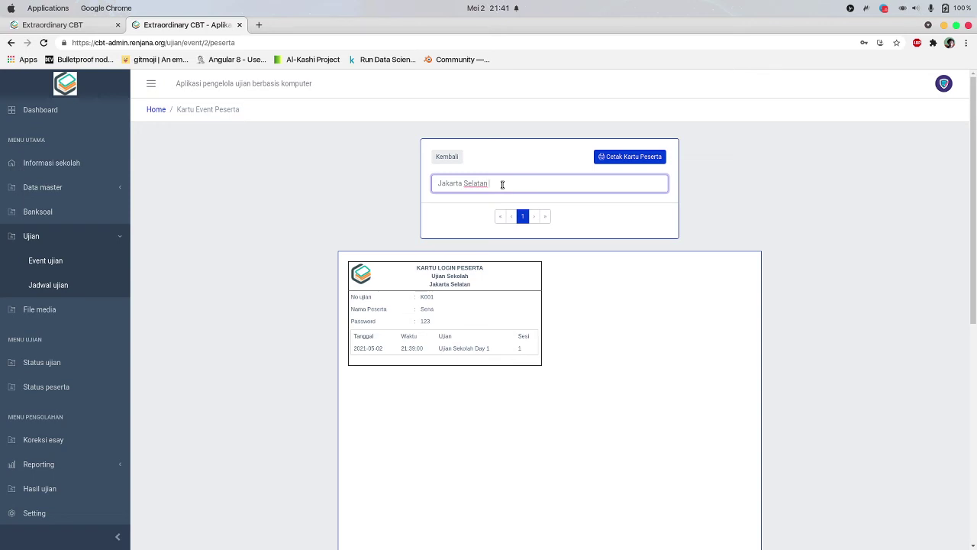
text( WIlayah I)
click(608, 373)
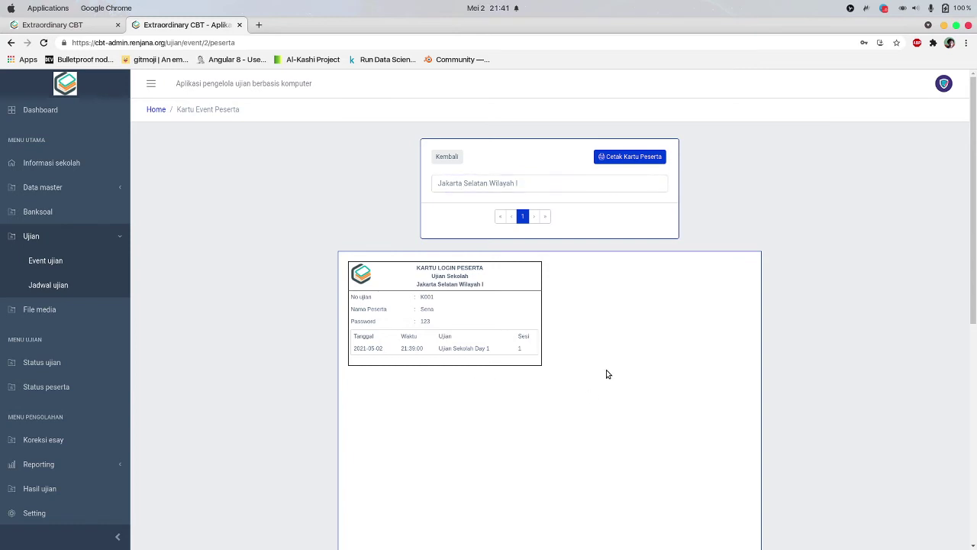
click(648, 158)
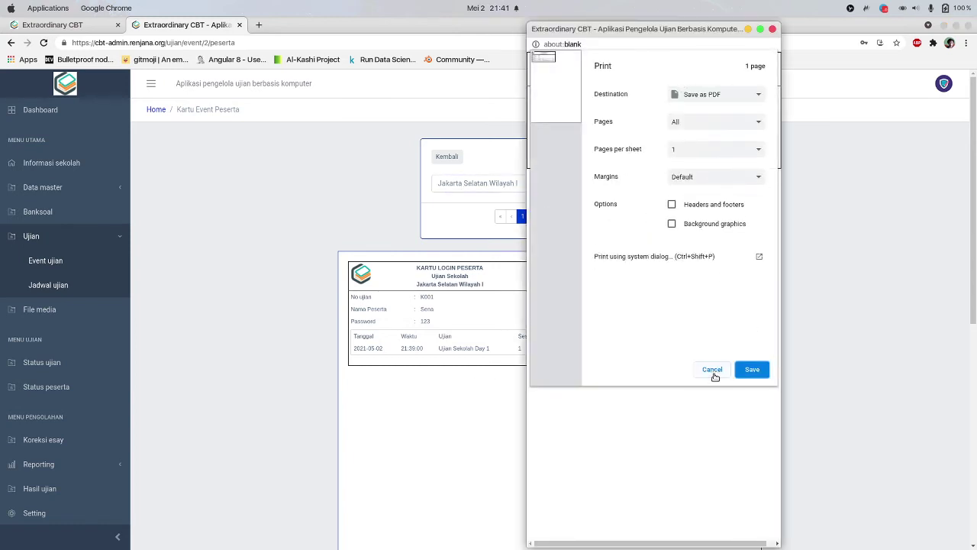
click(712, 369)
click(447, 157)
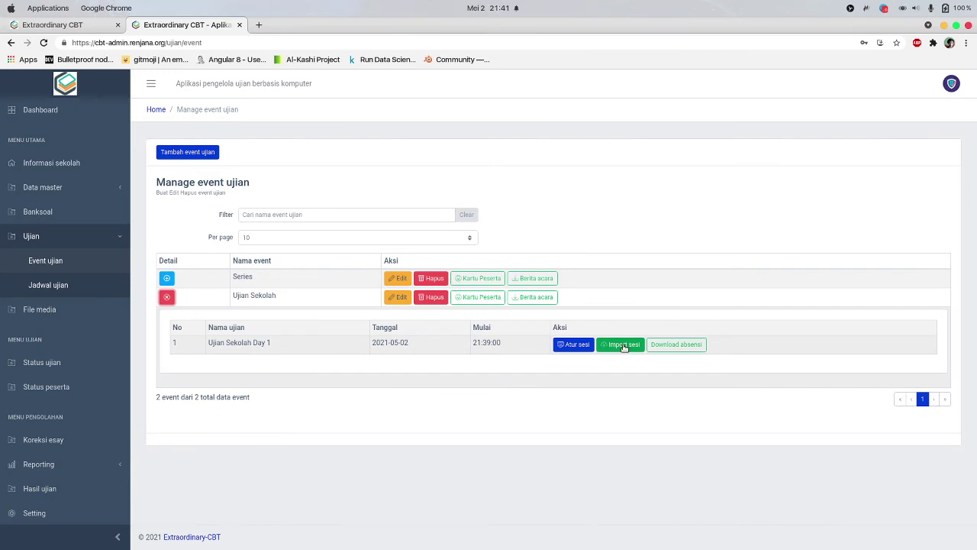
Download the session import template for Ujian Sekolah Day 1, then re-expand Ujian Sekolah
click(623, 345)
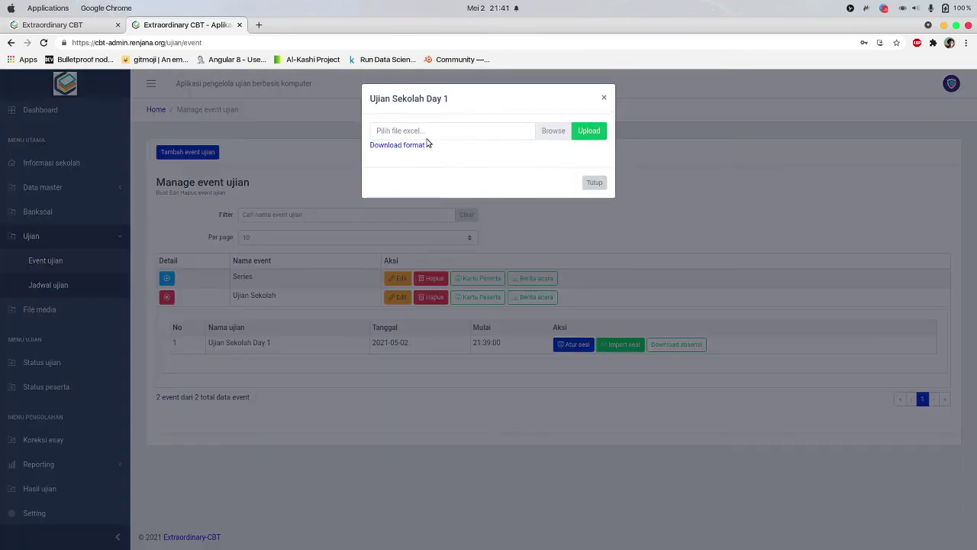
click(397, 146)
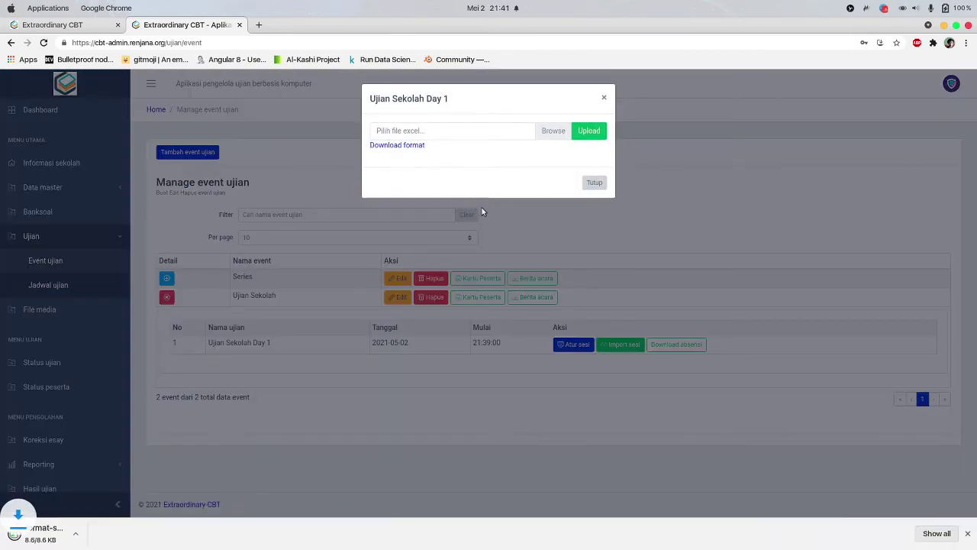
click(593, 182)
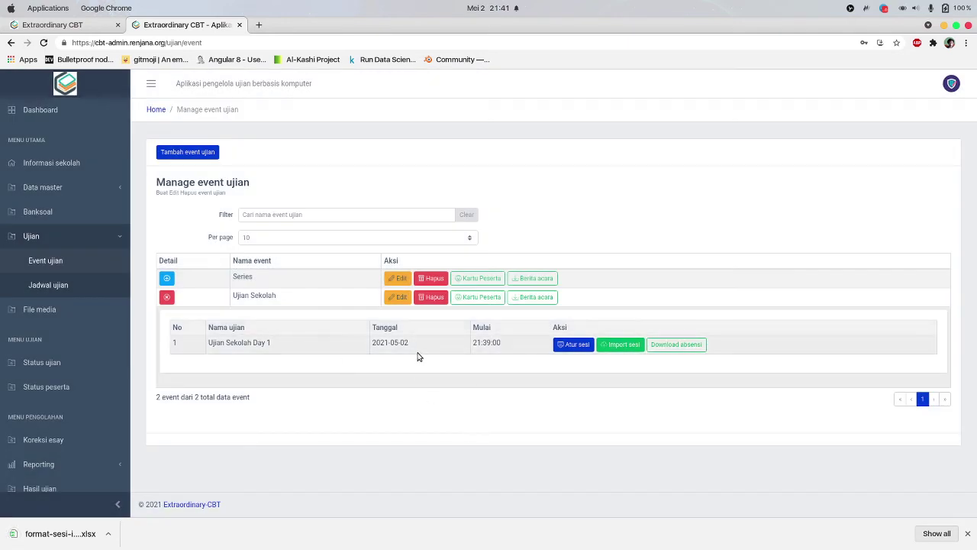
click(533, 297)
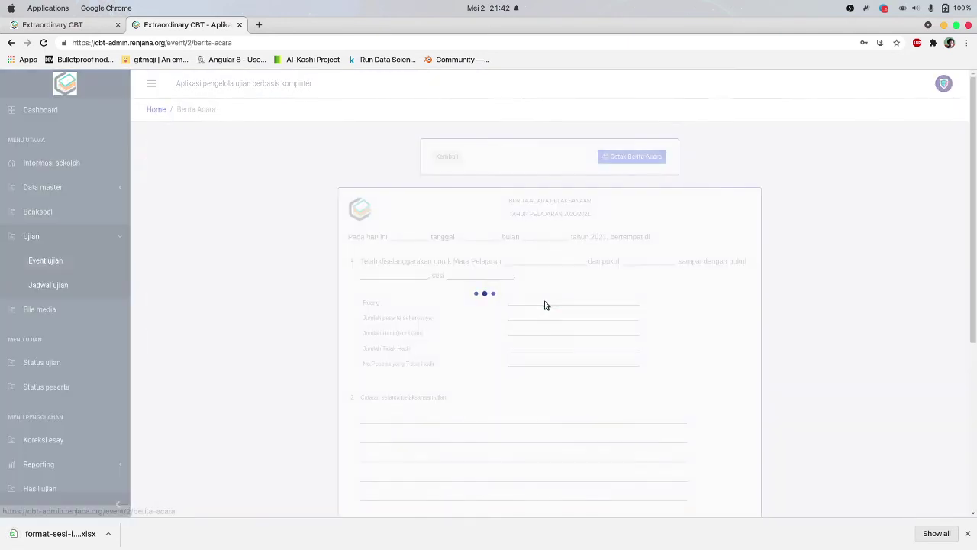
click(451, 157)
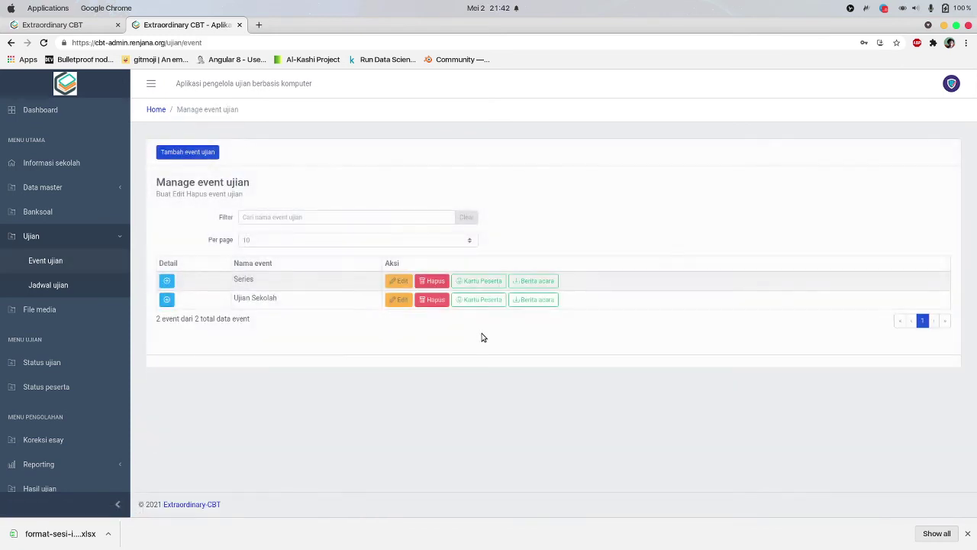
click(168, 301)
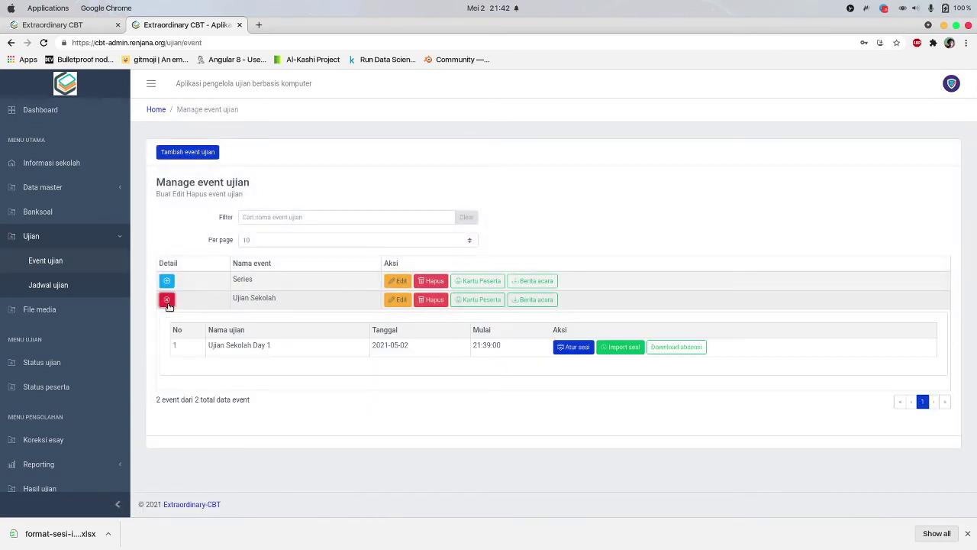
Download Absensi_Ujian_Sekolah_sesi-1.pdf, the session 1 attendance sheet, and close the PDF and dialog
click(660, 347)
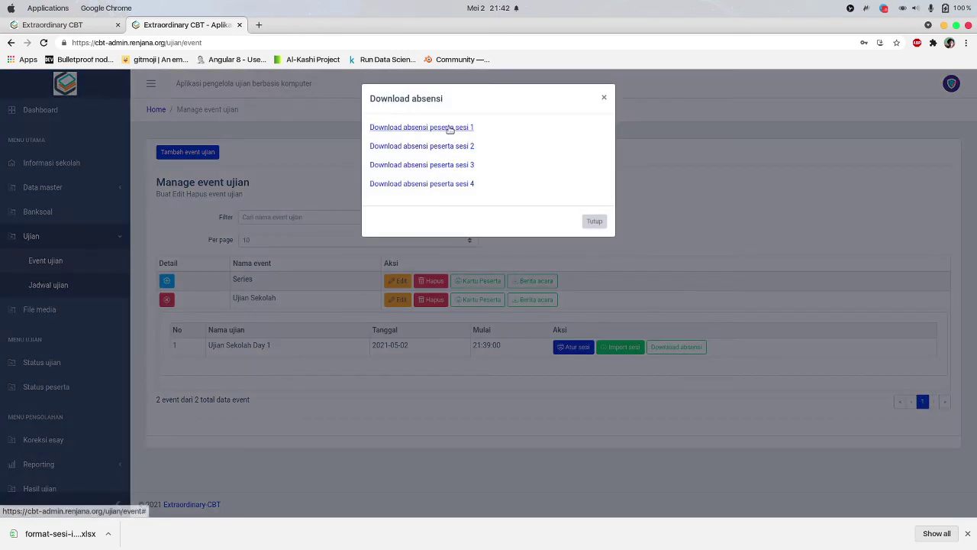
click(416, 129)
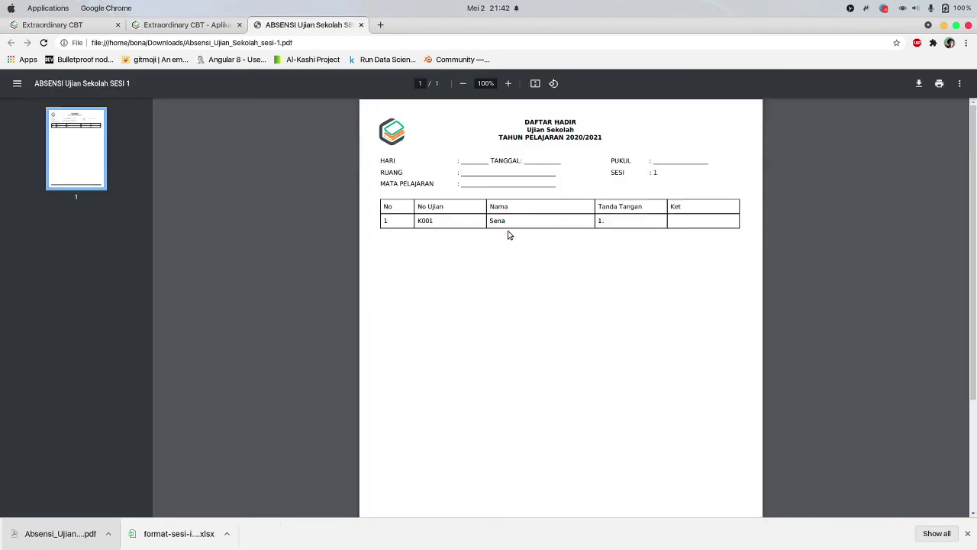
click(360, 25)
click(586, 221)
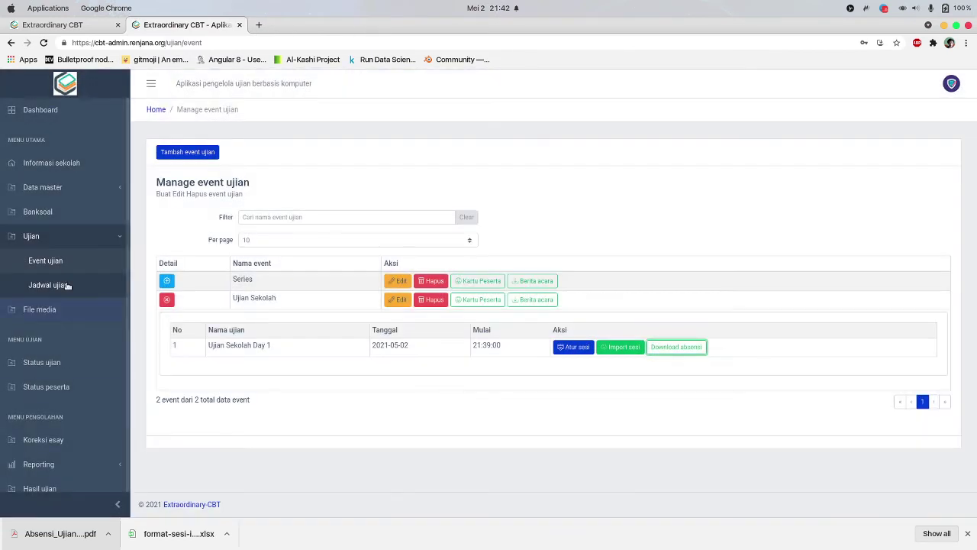
click(90, 237)
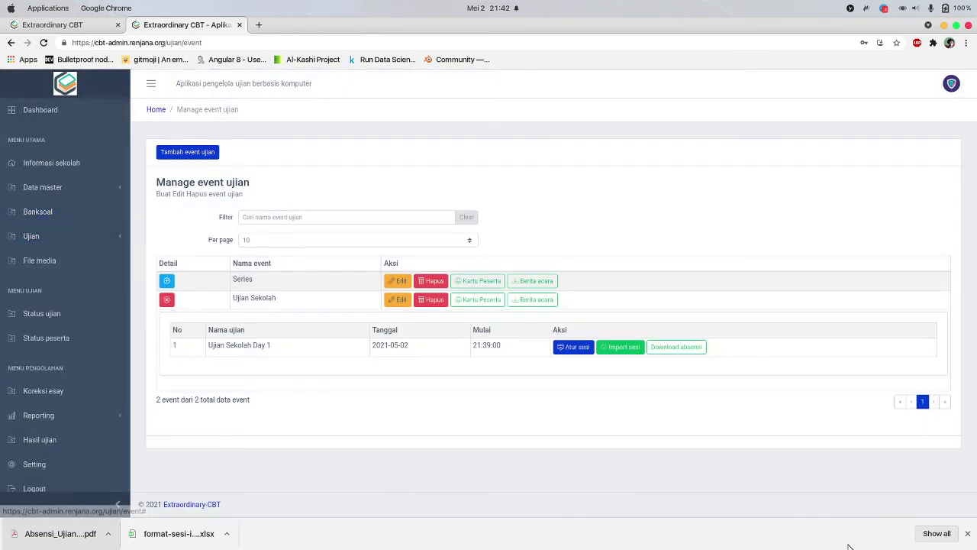
click(967, 534)
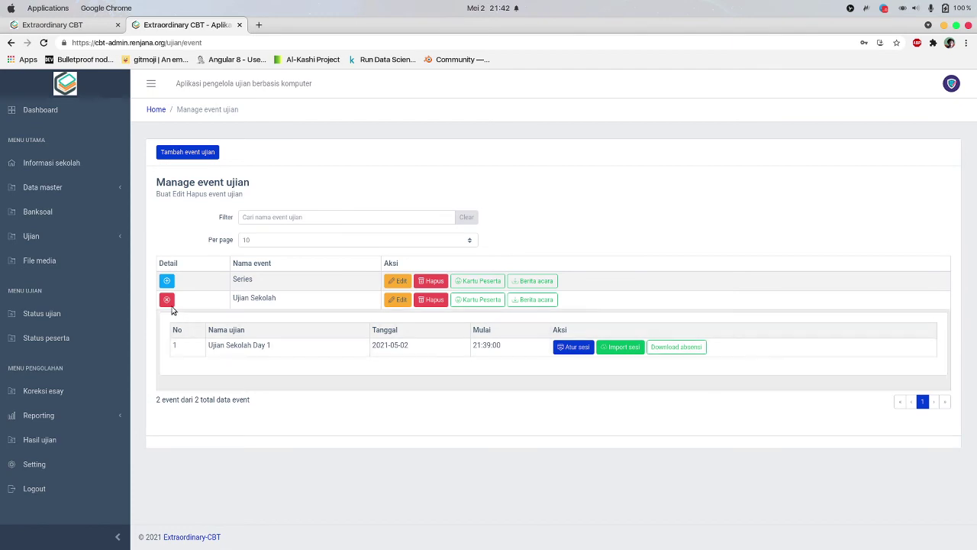
click(166, 299)
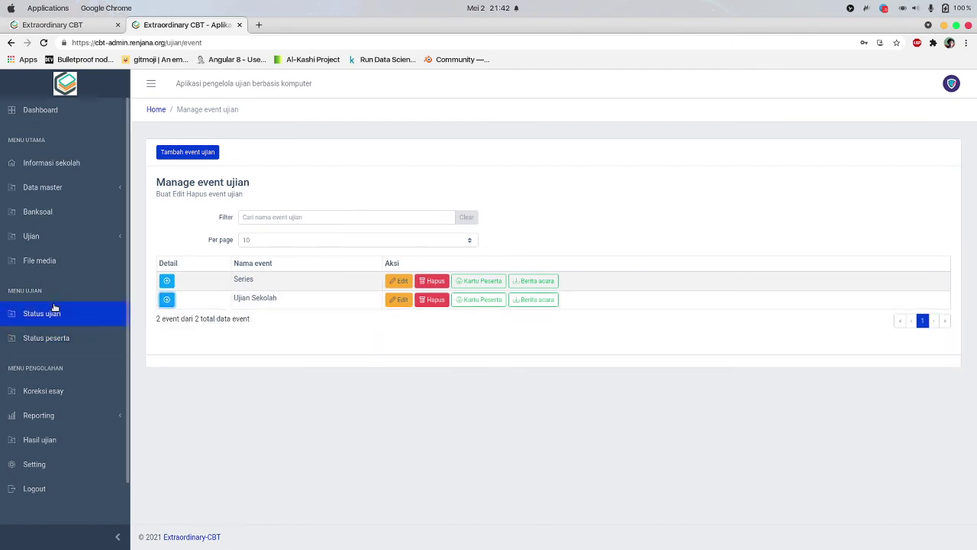
Open the exam status page, then log in as participant K001 on the exam site
click(53, 309)
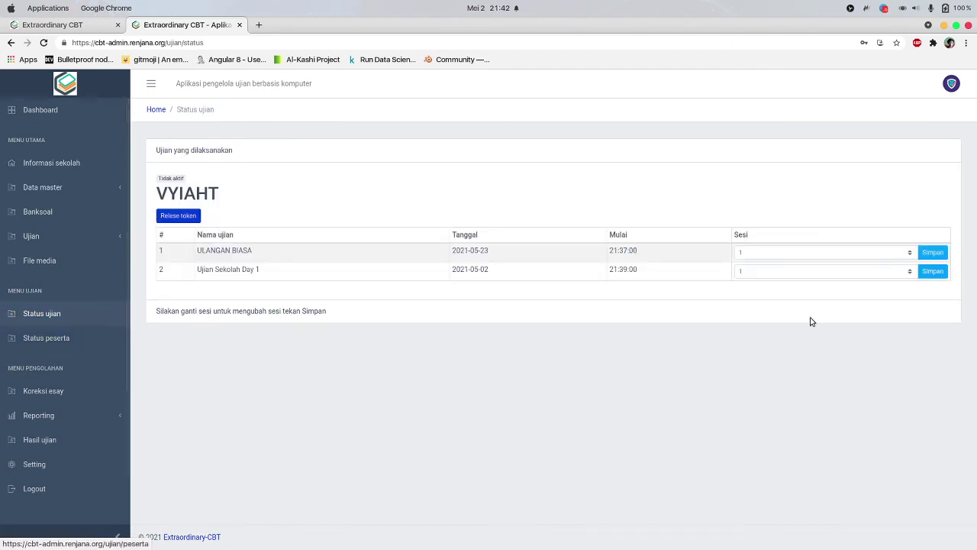
click(773, 253)
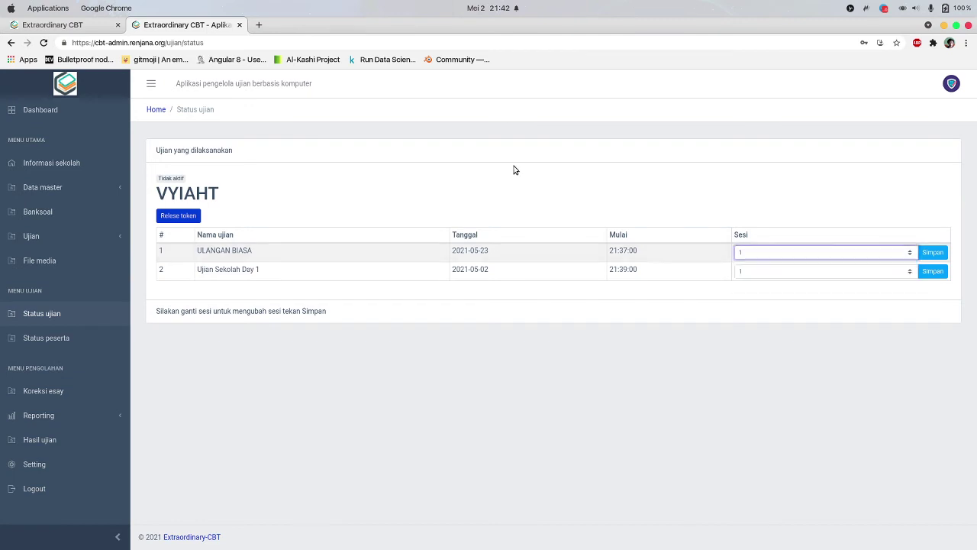
click(73, 24)
click(449, 174)
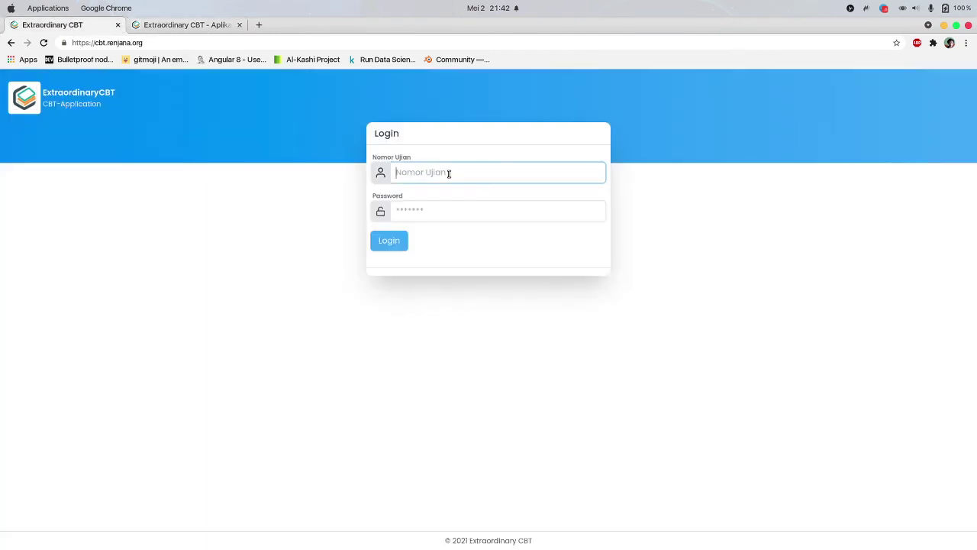
text(K001)
key(Tab)
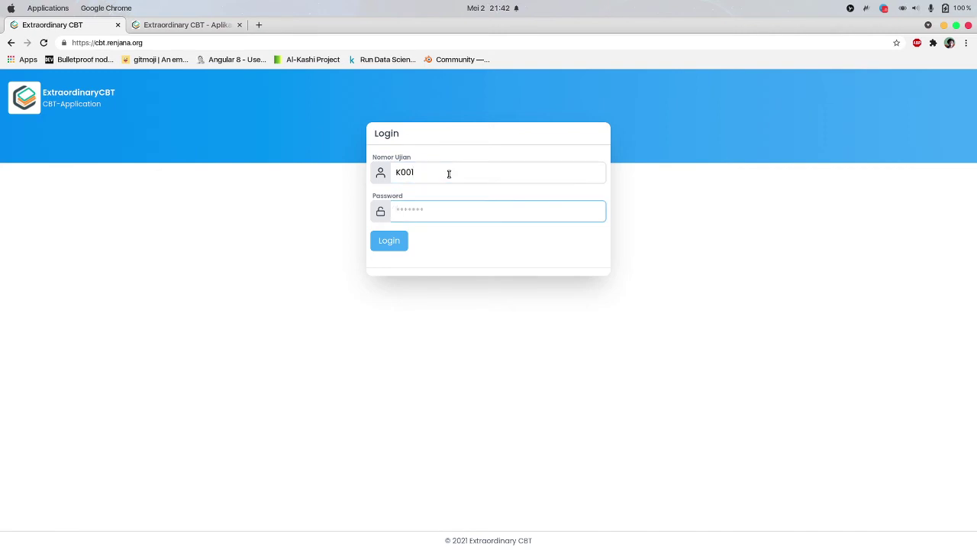
key(Return)
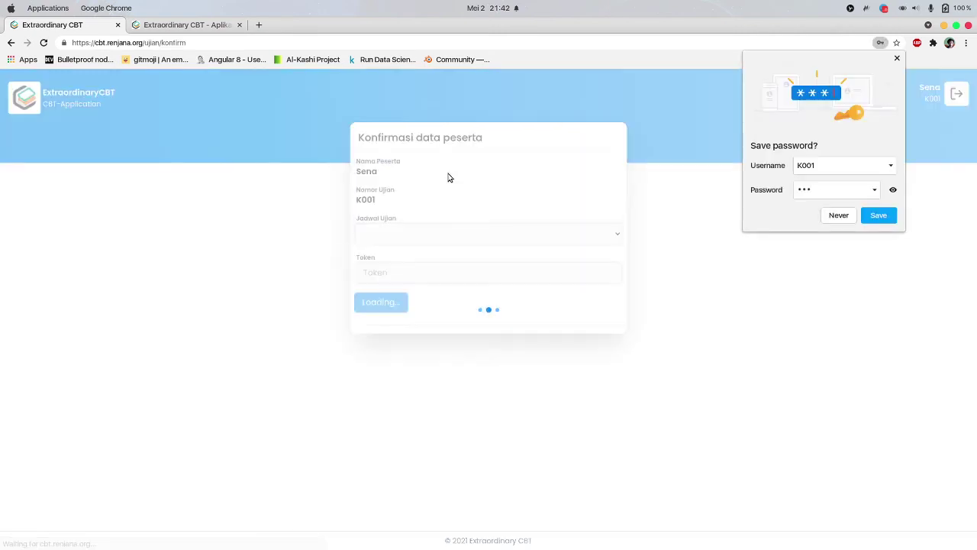
Select Ujian Sekolah Day 1 as the exam schedule and return to the admin status page
click(481, 233)
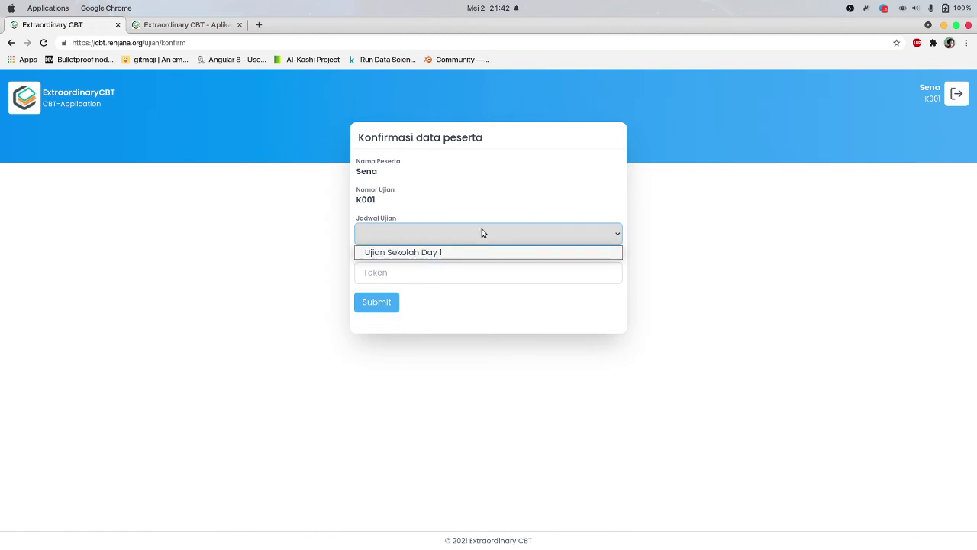
click(437, 251)
click(423, 273)
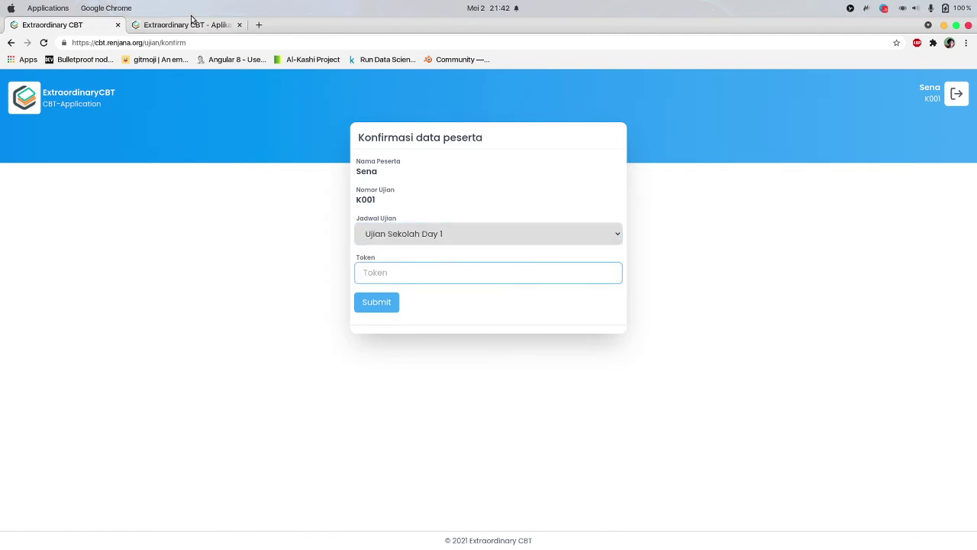
click(192, 24)
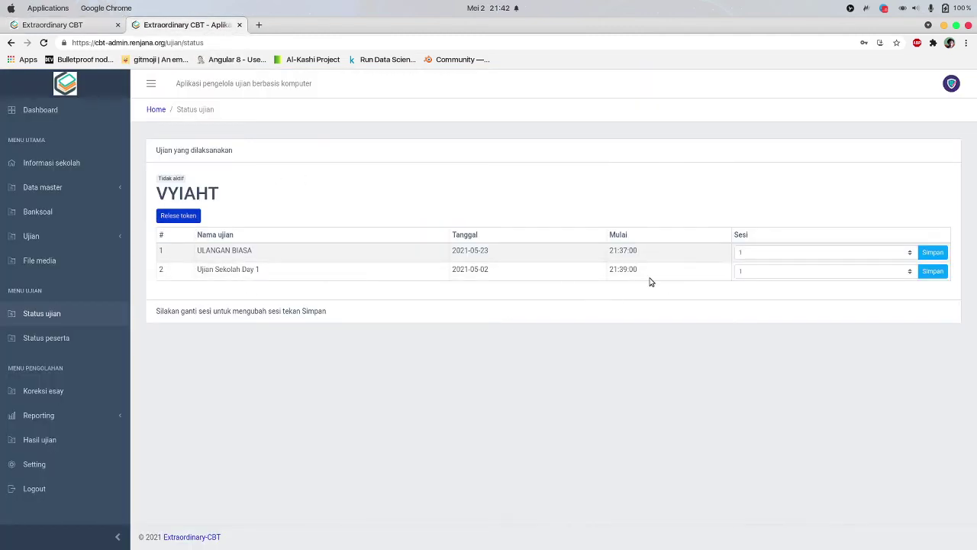
Set Sesi 2 for both ULANGAN BIASA and Ujian Sekolah Day 1, saving each
click(754, 254)
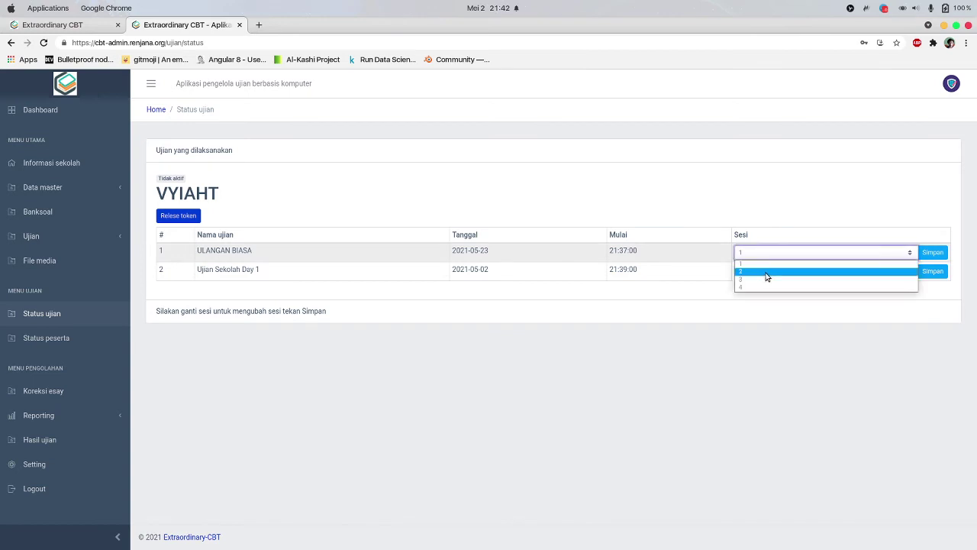
click(766, 270)
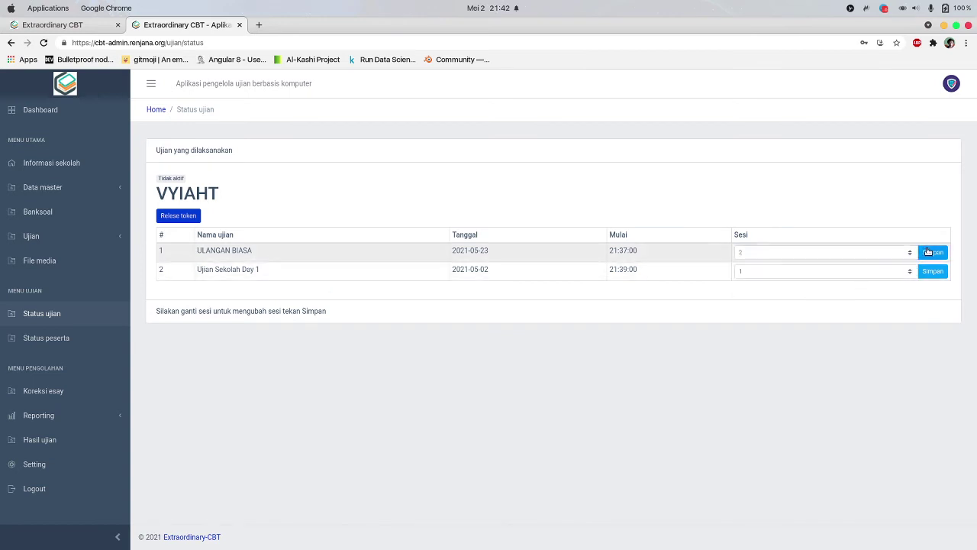
click(931, 251)
click(806, 274)
click(794, 291)
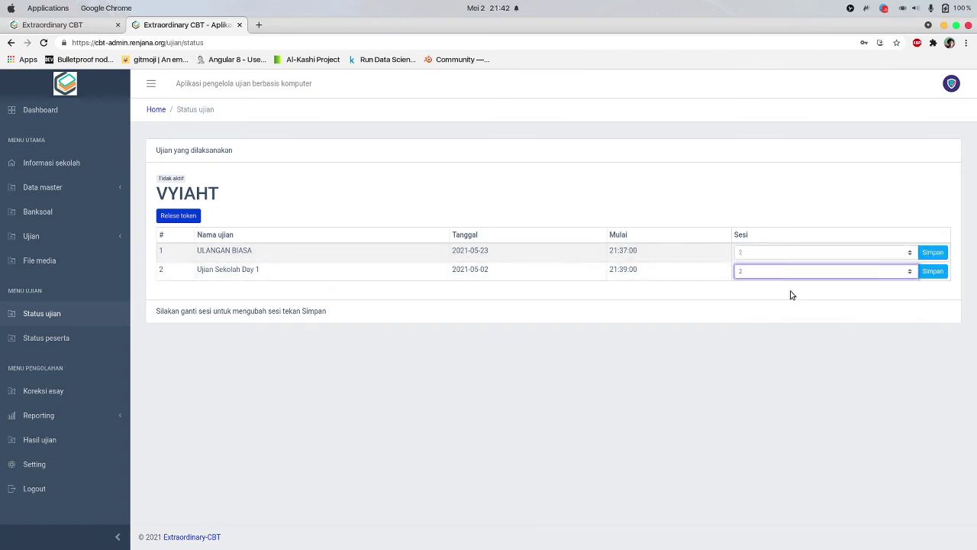
click(933, 272)
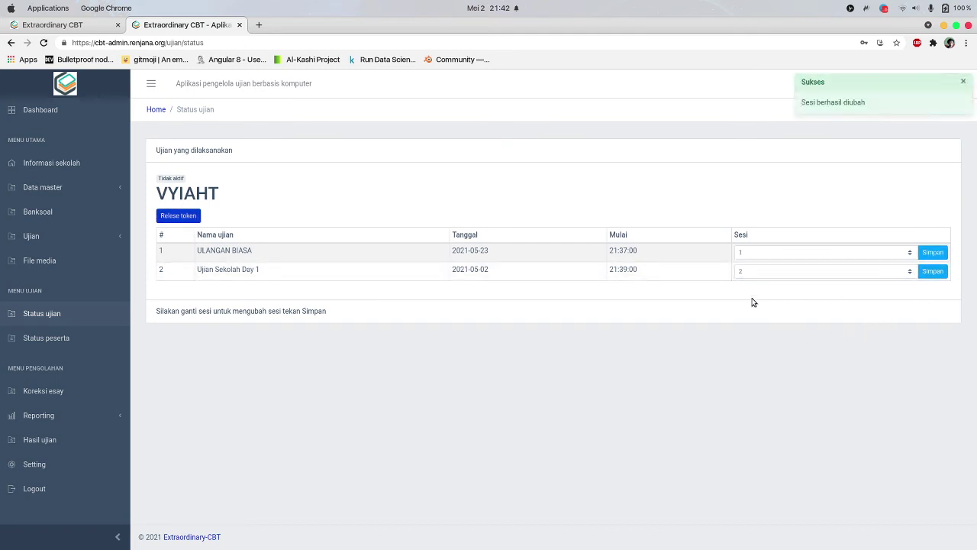
Reload the participant form and paste the exam token copied from the status page into it
click(84, 28)
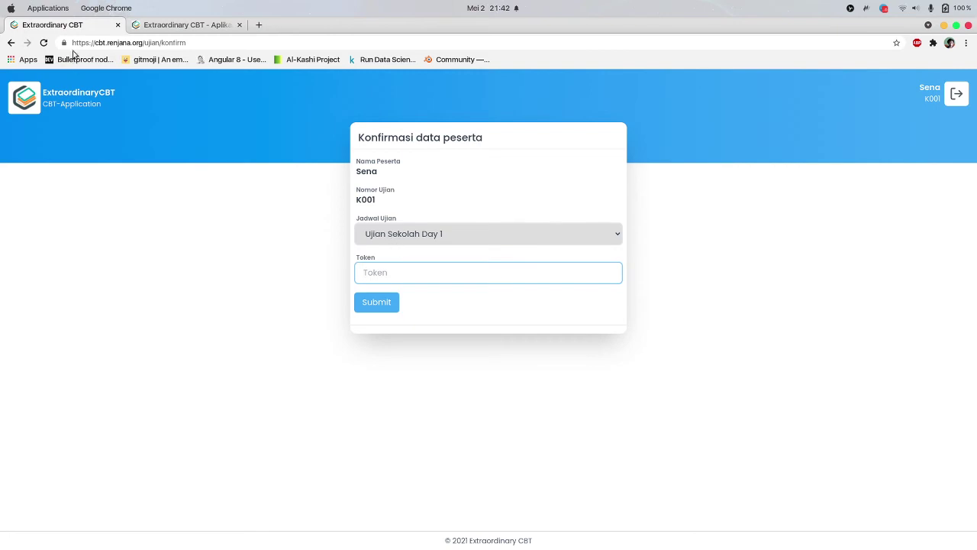
click(43, 44)
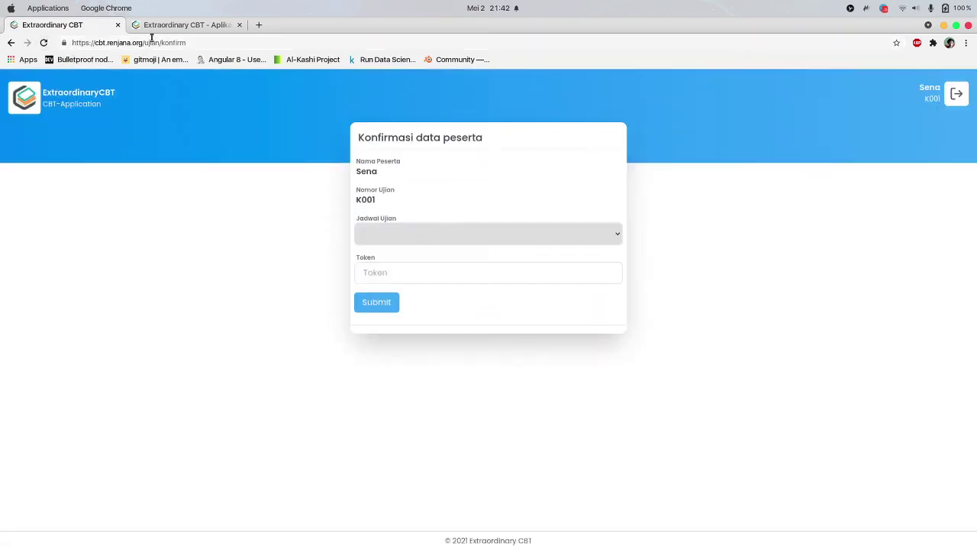
click(157, 26)
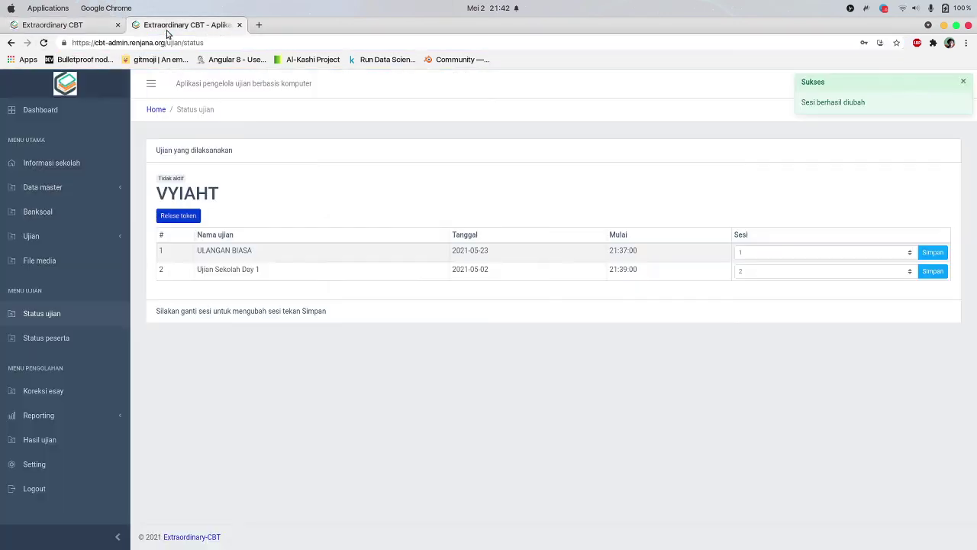
double_click(188, 194)
key(ctrl+c)
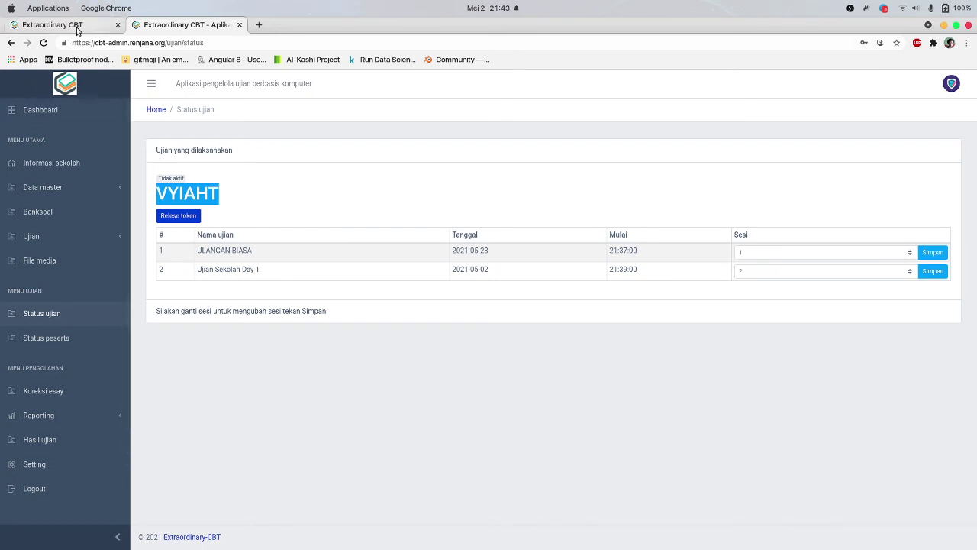
click(52, 24)
click(403, 267)
key(ctrl+v)
Choose Ujian Sekolah Day 1 and submit, dismissing the token-not-released error
click(394, 235)
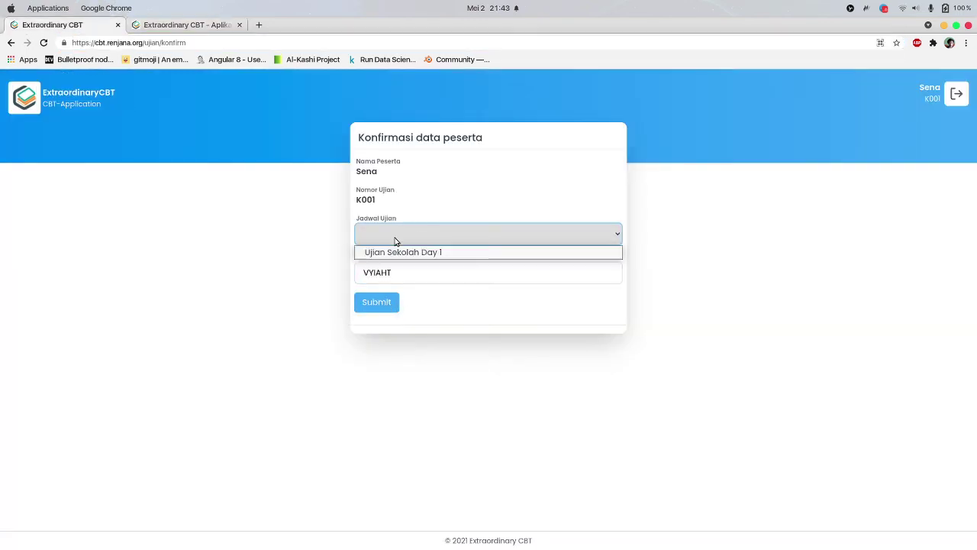
click(397, 251)
click(381, 303)
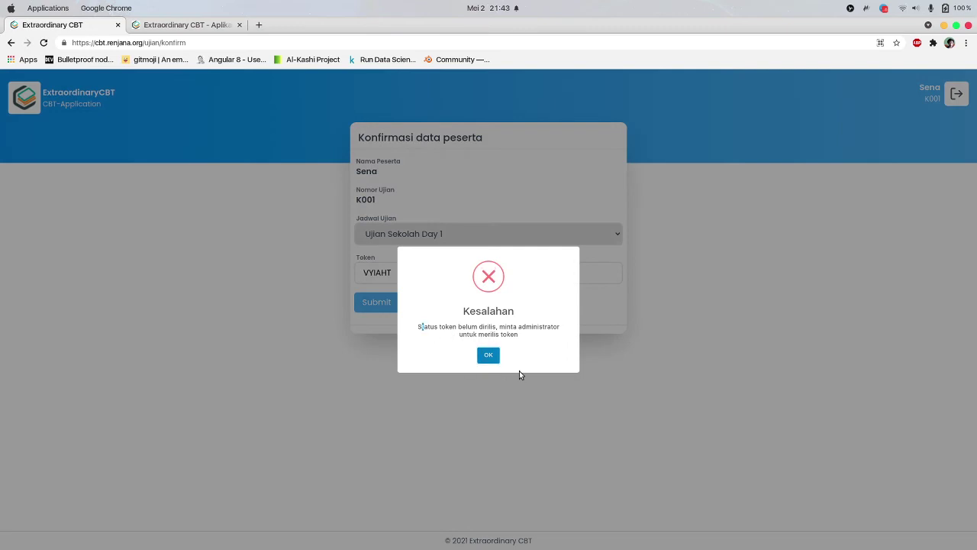
click(487, 356)
Release the exam token and resubmit, which returns 'Sesi belum ditentukan'
click(194, 31)
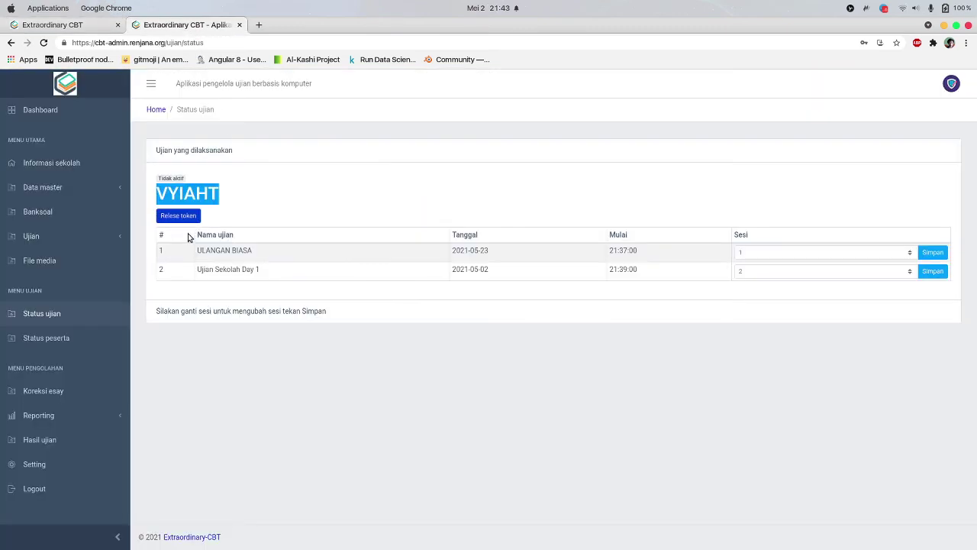
click(178, 215)
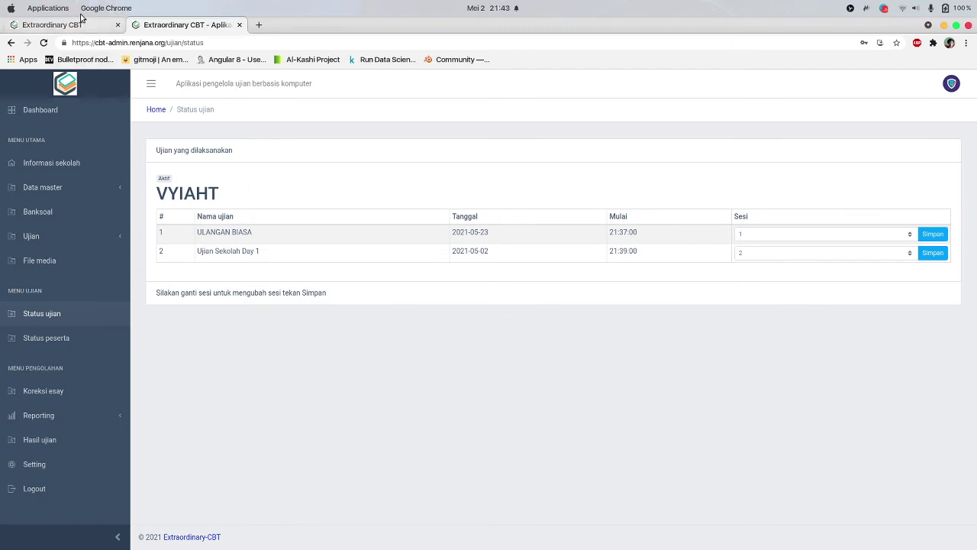
click(85, 11)
click(73, 27)
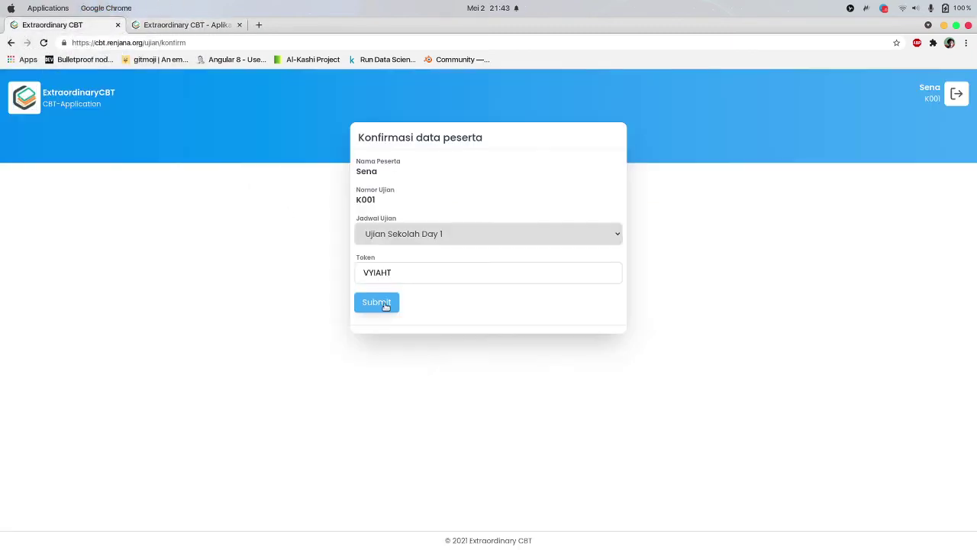
click(386, 306)
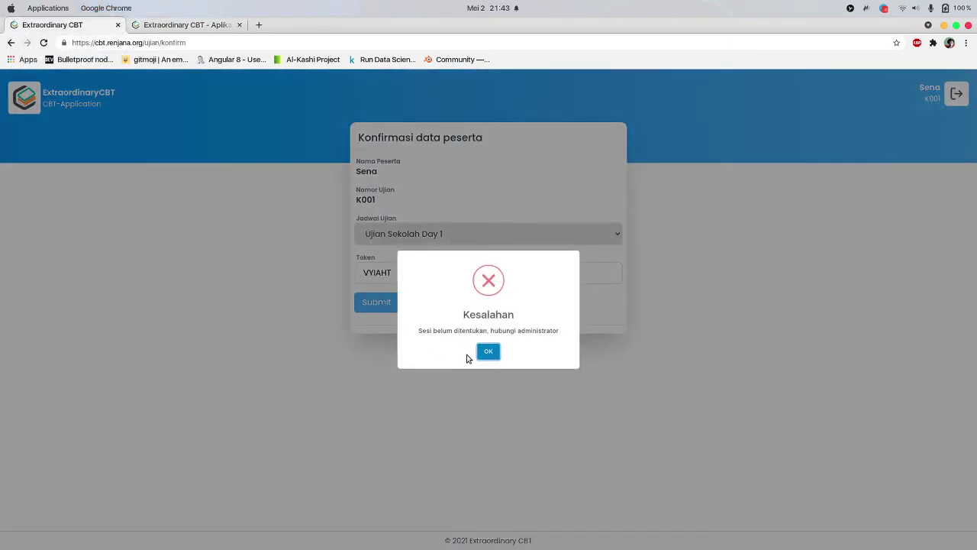
click(487, 352)
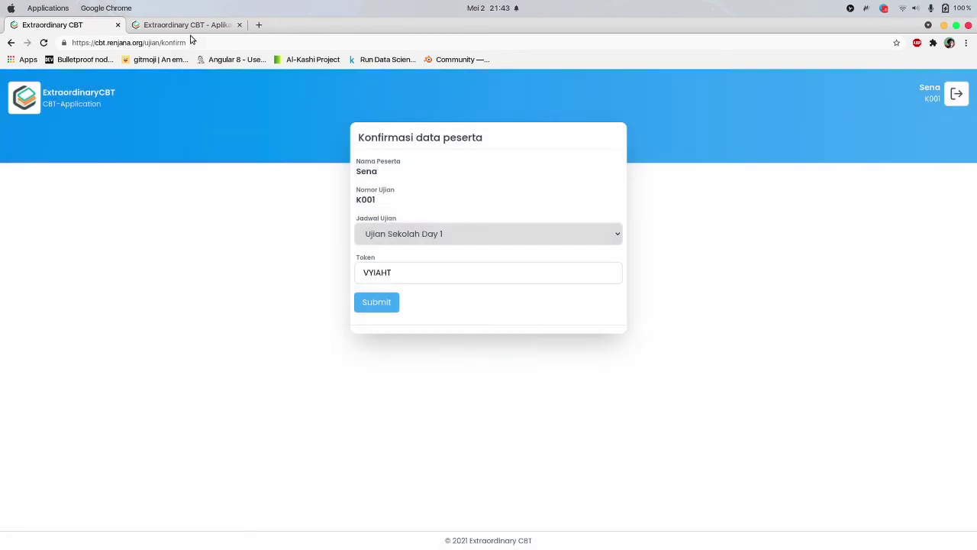
Open Event ujian, expand Ujian Sekolah, and open Ujian Sekolah Day 1's Atur sesi window
click(187, 25)
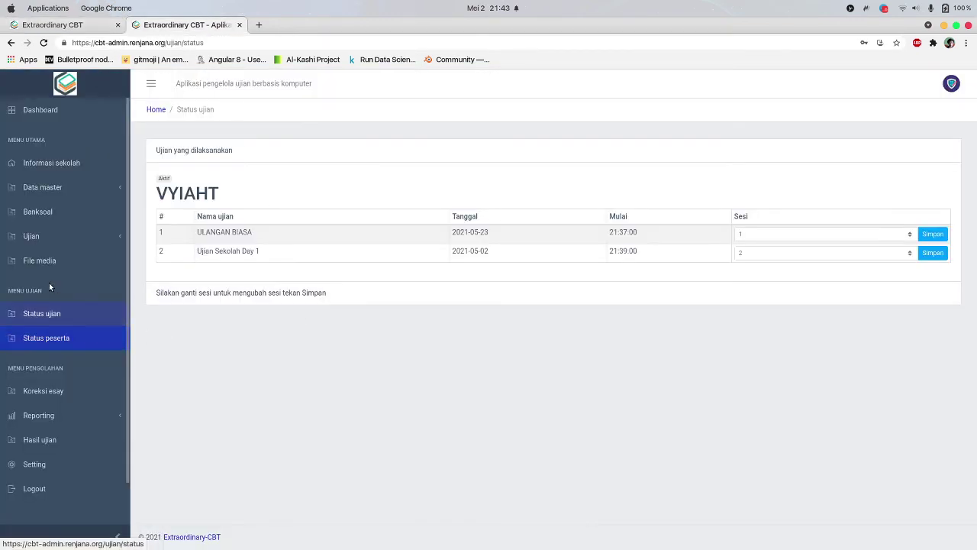
click(68, 236)
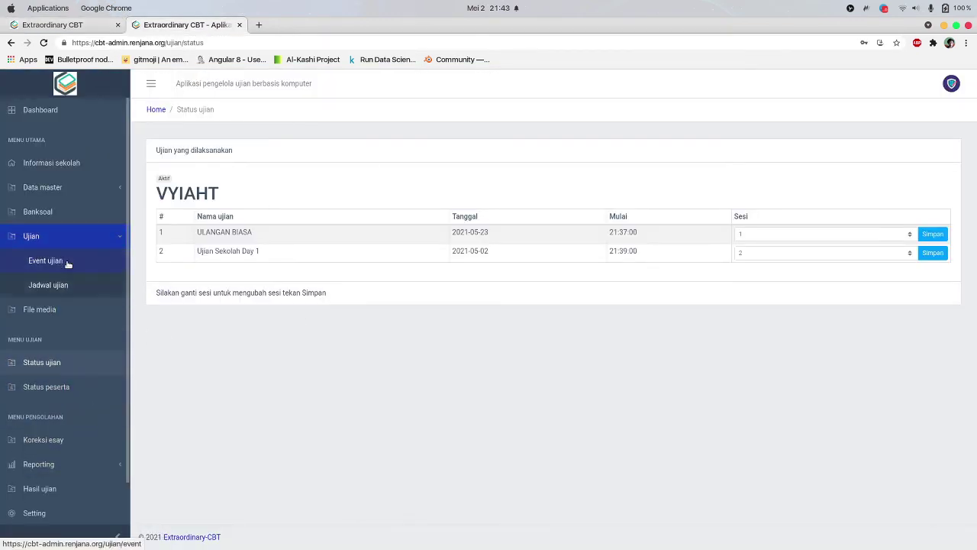
click(70, 263)
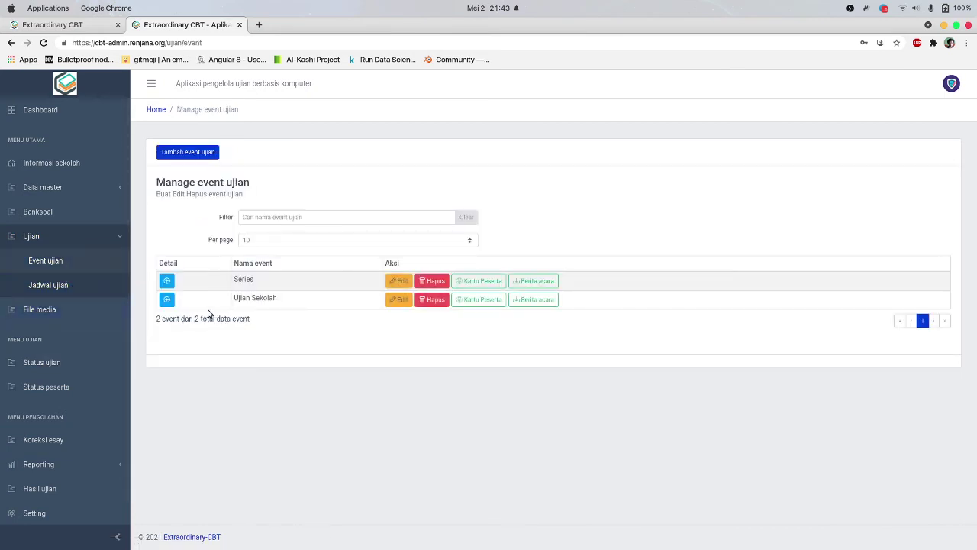
click(168, 300)
click(577, 346)
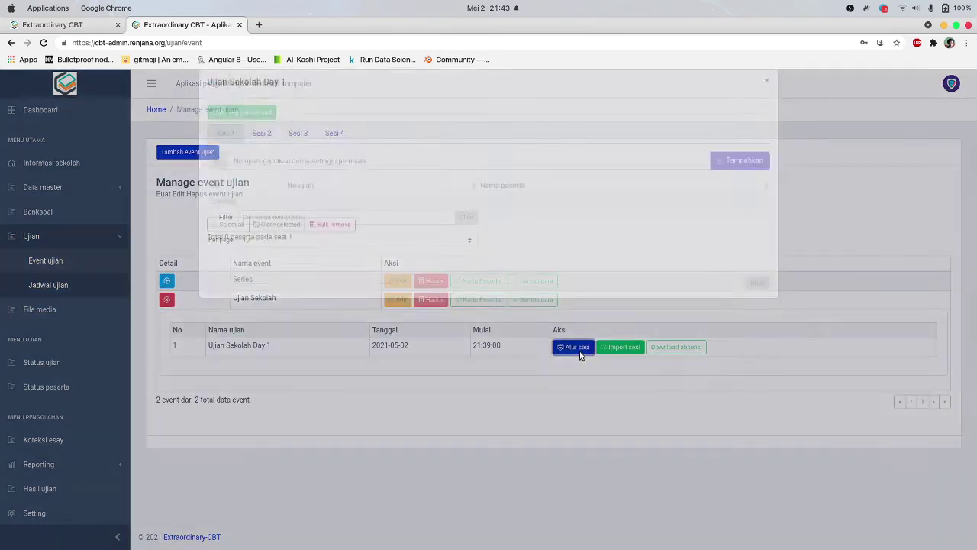
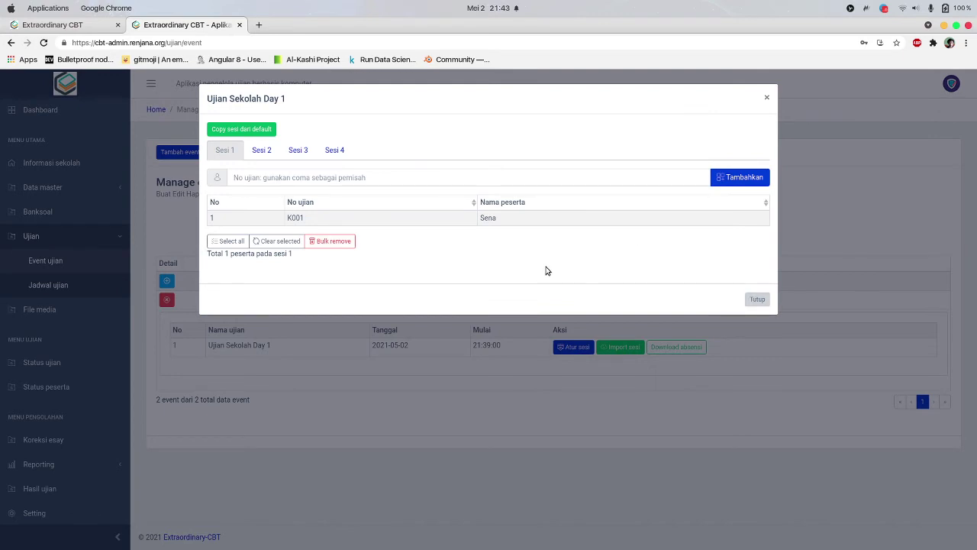
Copy the default sessions into Ujian Sekolah Day 1 and open the Peserta list
click(257, 129)
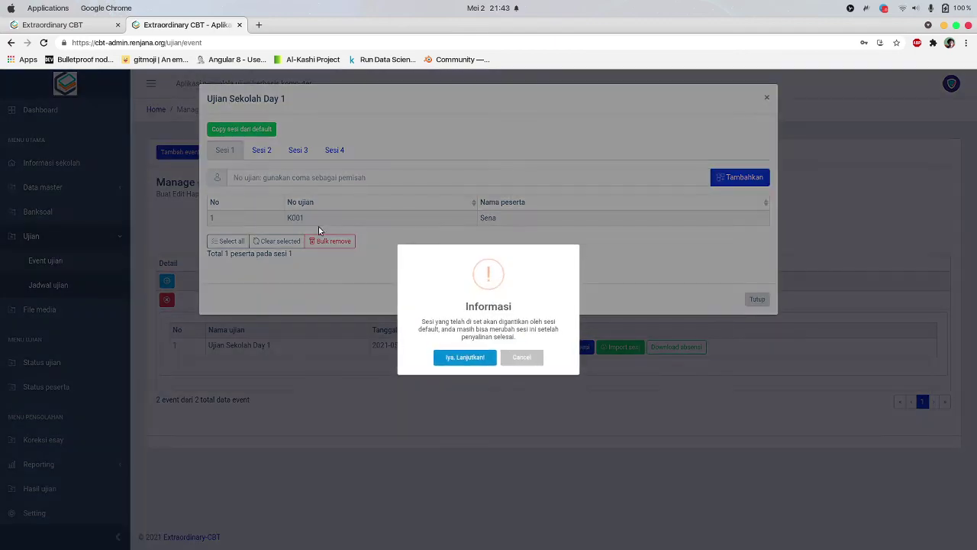
click(479, 361)
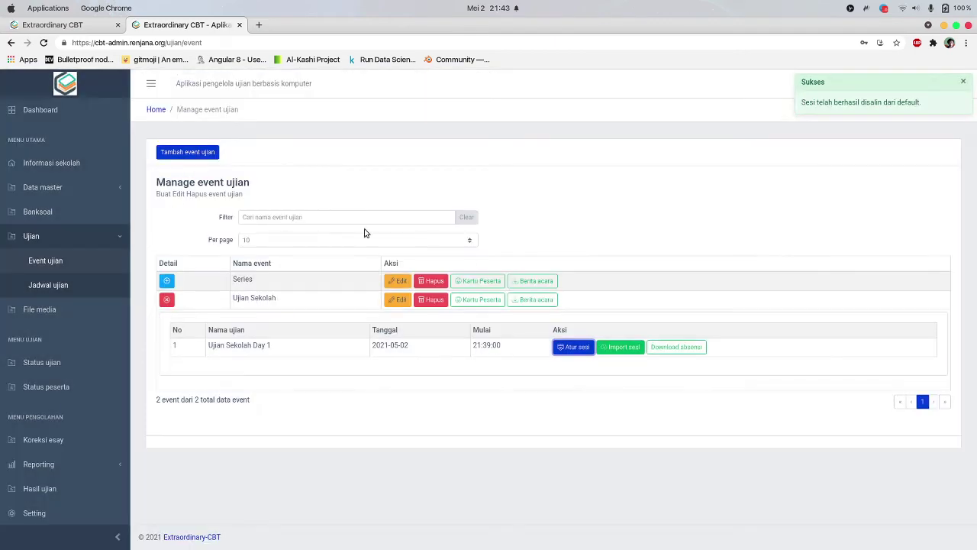
click(46, 187)
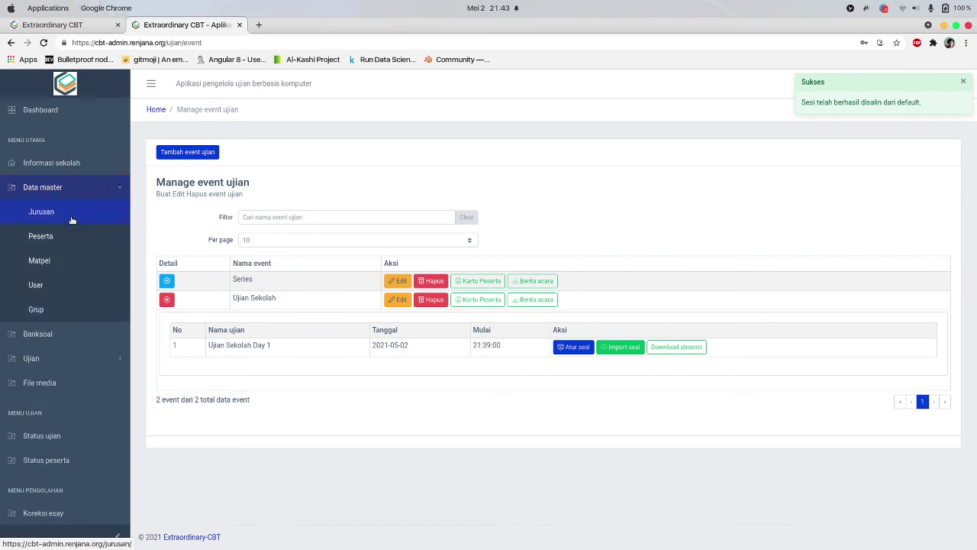
click(58, 238)
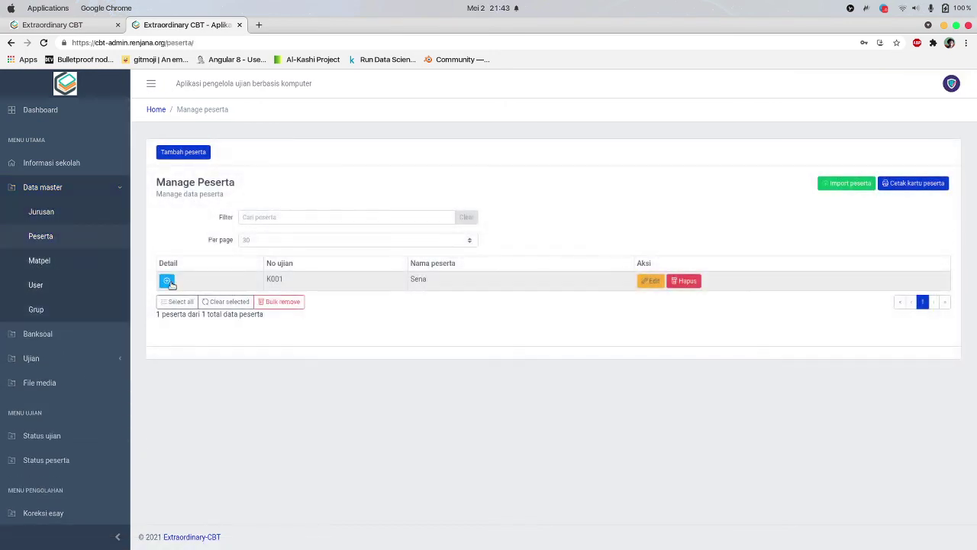
Check the participant's login and session details, then return to Event ujian
click(167, 280)
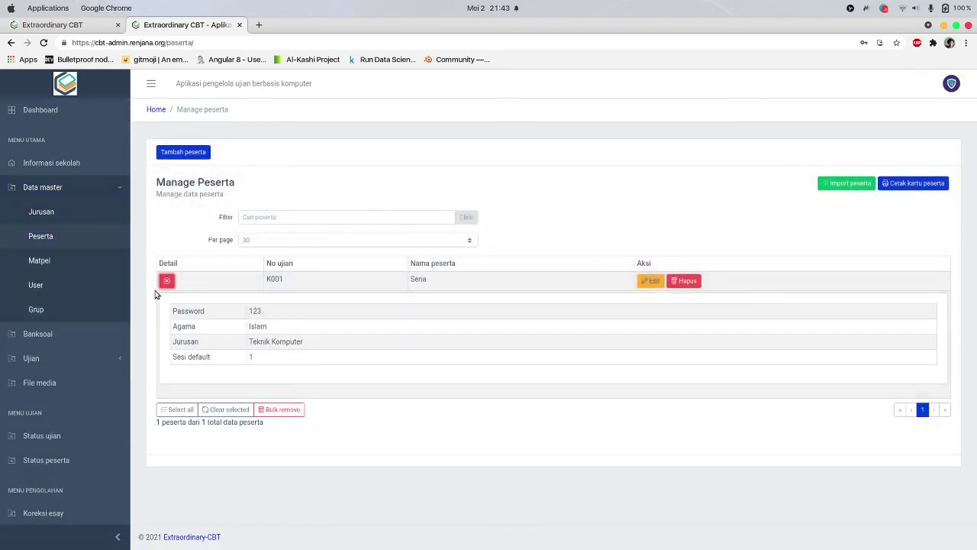
click(166, 280)
click(65, 359)
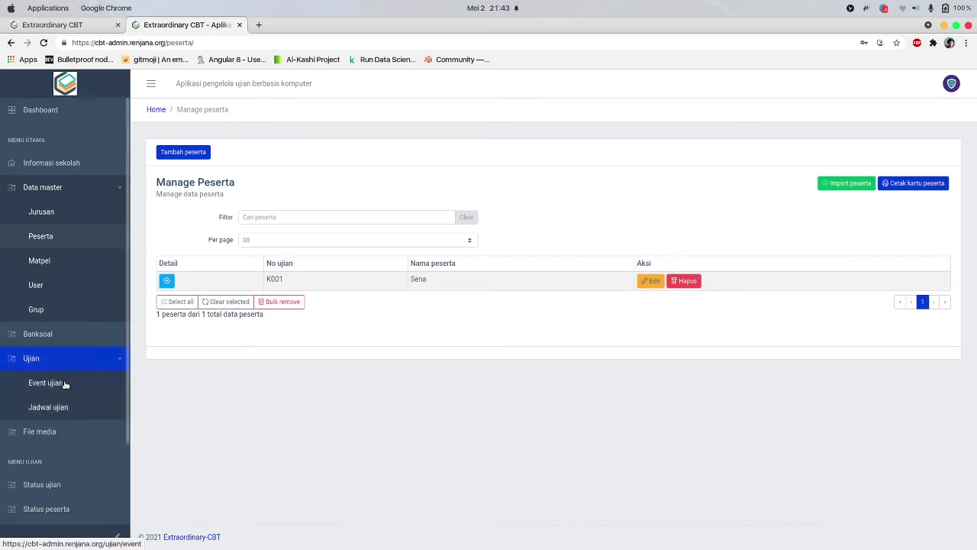
click(66, 386)
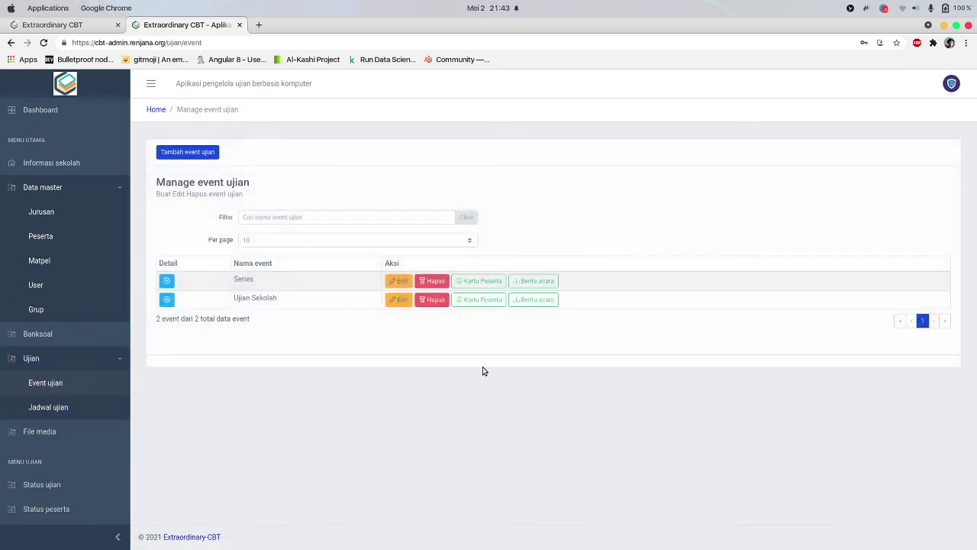
Submit the participant's token, dismiss the session-not-set error, and return to admin
click(94, 26)
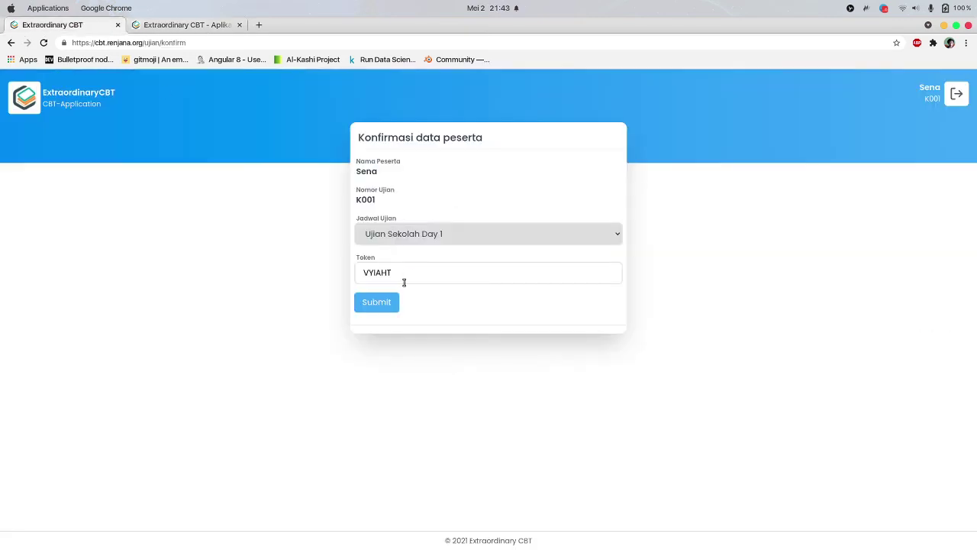
click(384, 301)
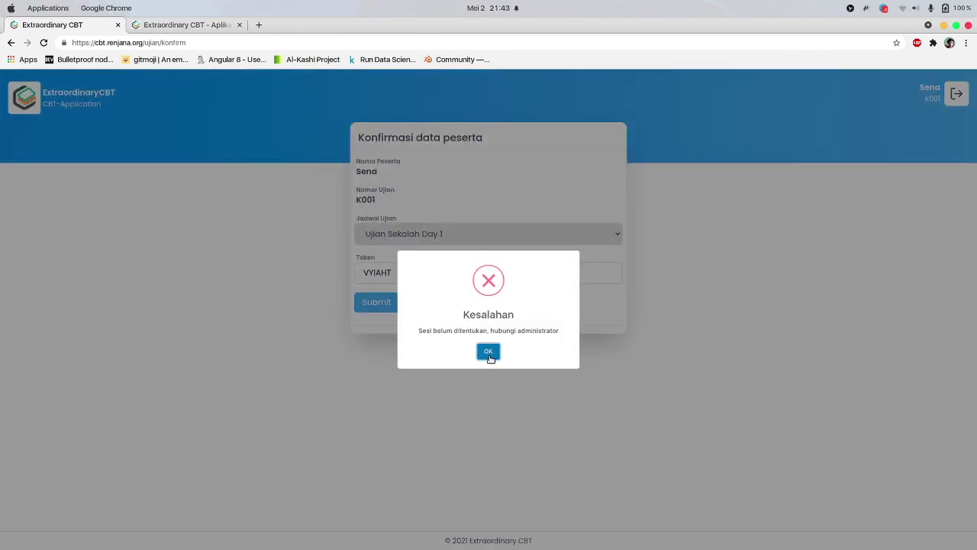
click(488, 352)
click(187, 25)
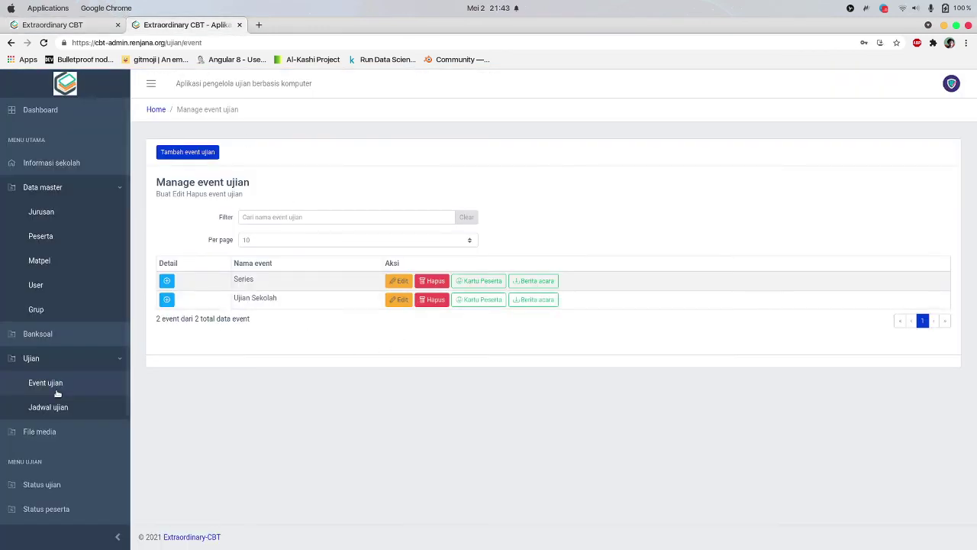
Review the Series and Ujian Sekolah events and the Day 1 schedule, then view File media
click(166, 279)
click(167, 361)
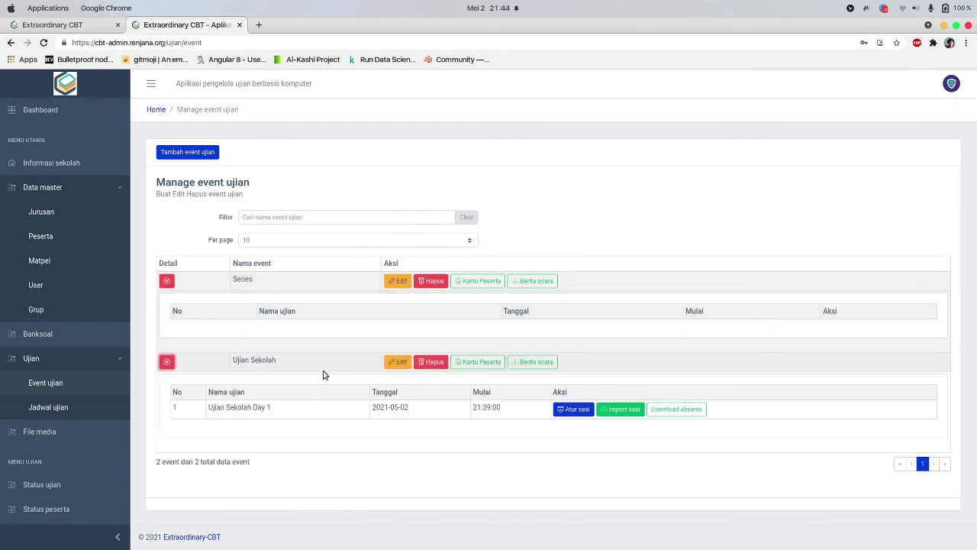
click(63, 409)
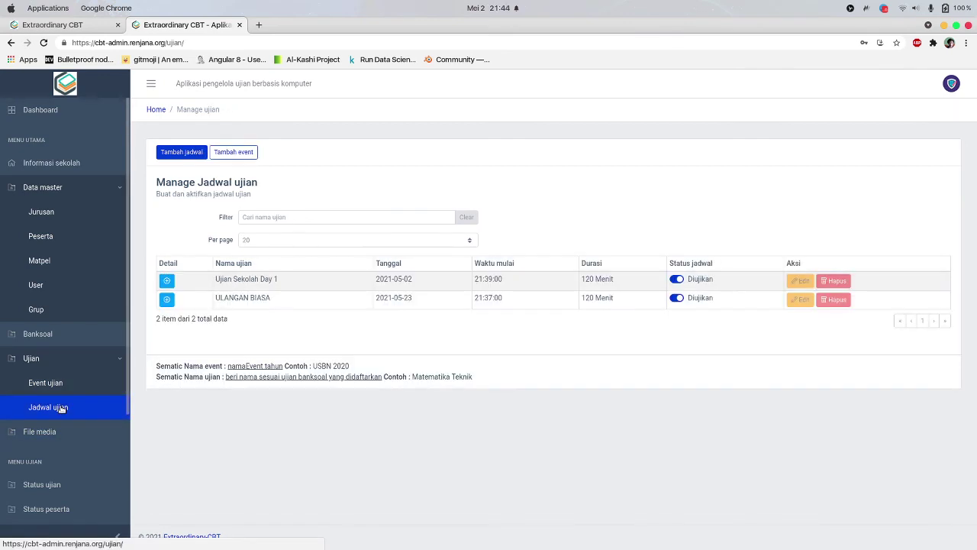
click(166, 279)
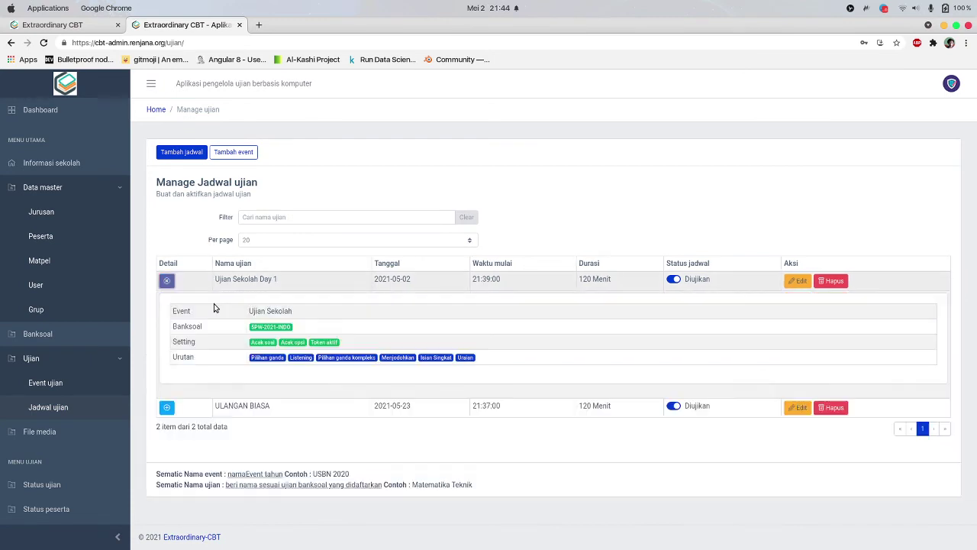
click(86, 381)
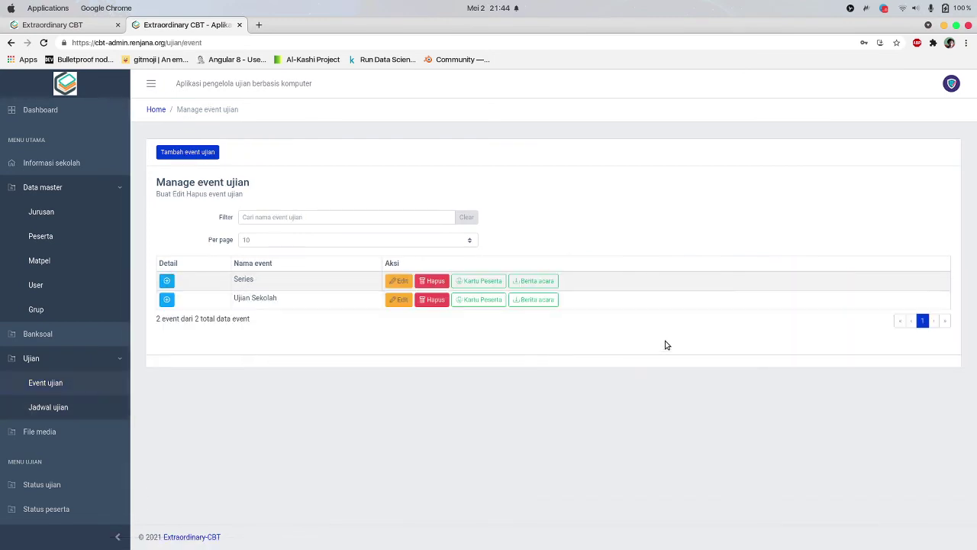
click(61, 433)
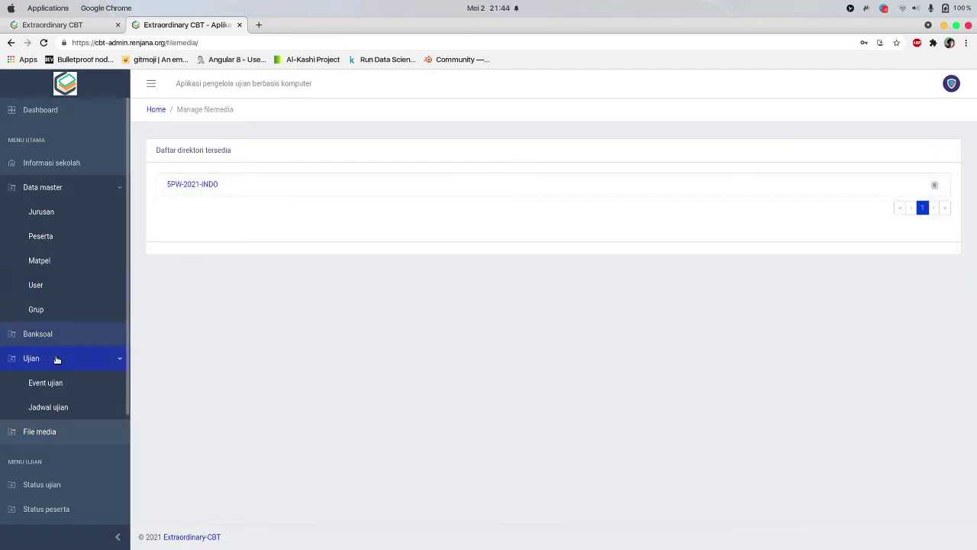
scroll(57, 359, down, 2)
Set Ujian Sekolah Day 1 to session 1 on the Status ujian page
click(74, 442)
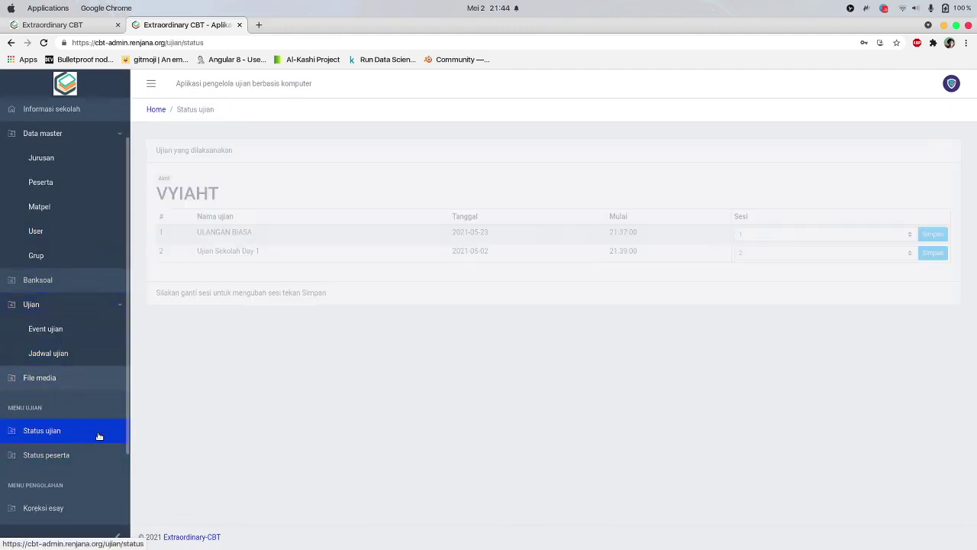
click(768, 255)
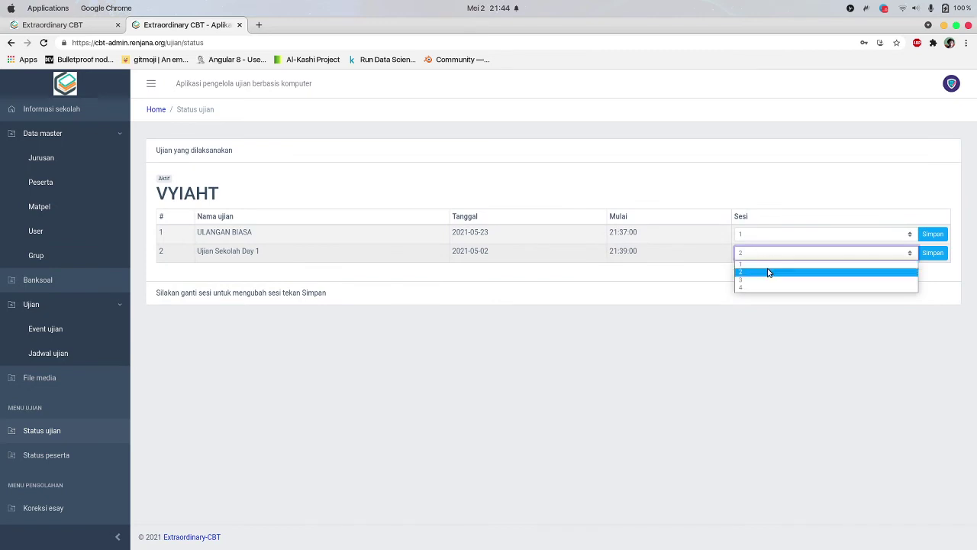
click(769, 264)
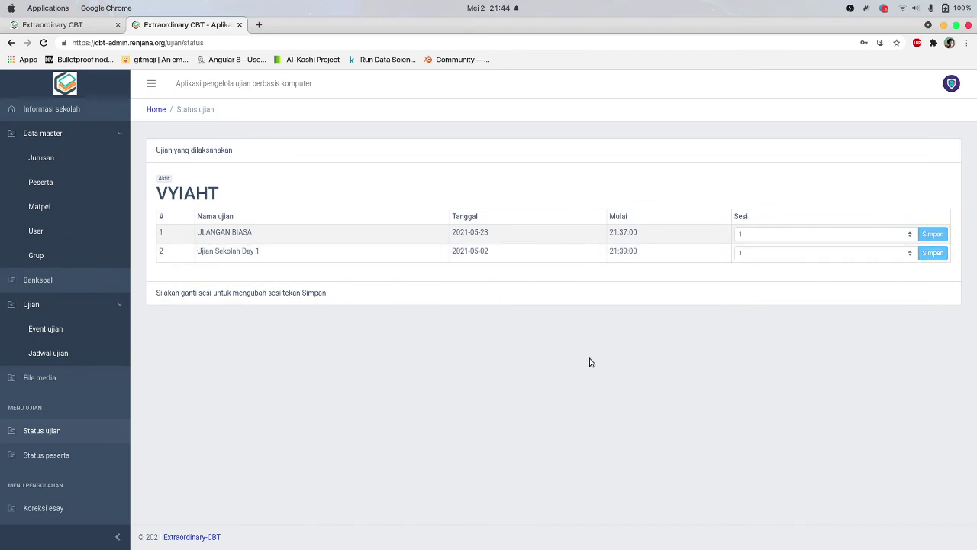
Submit the participant's token to reach the waiting room and check the 21:39:00 start time
click(77, 30)
click(367, 305)
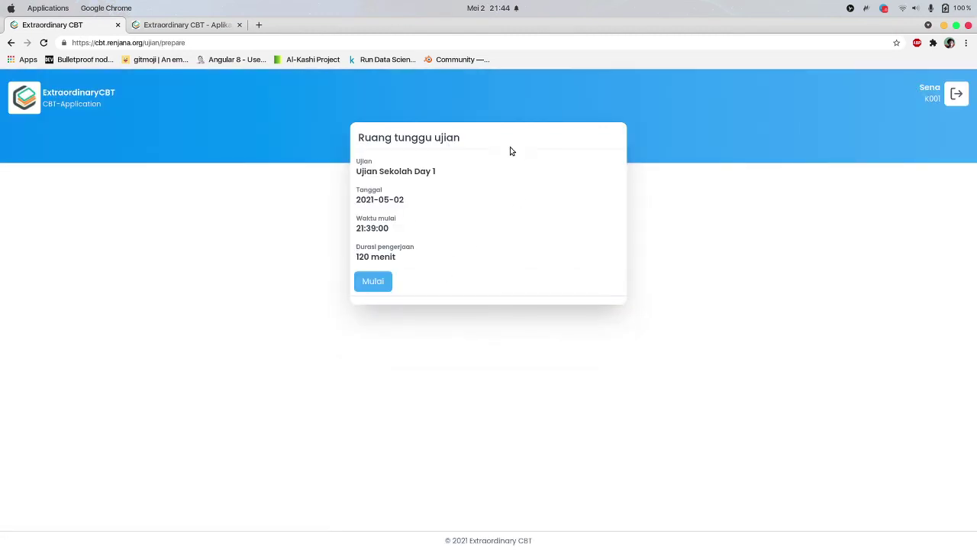
click(191, 24)
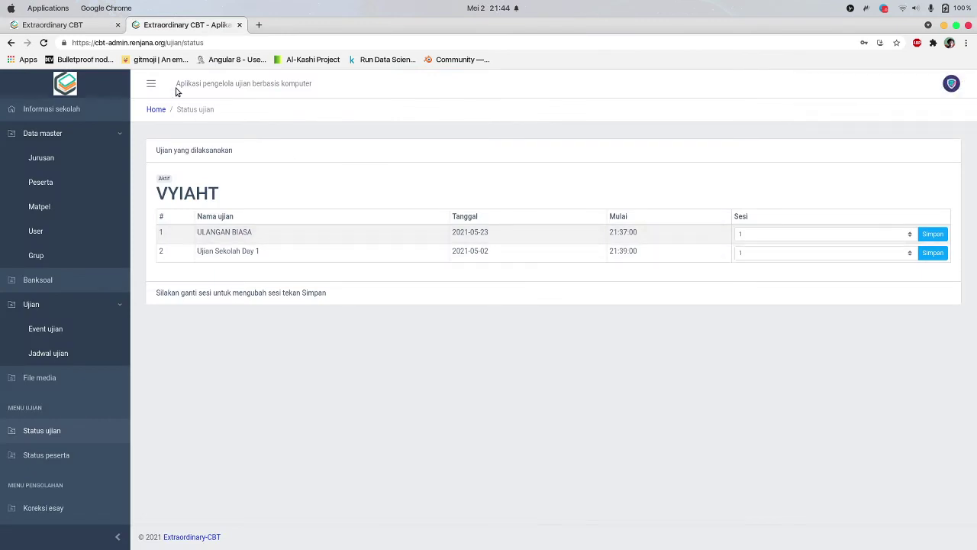
click(52, 24)
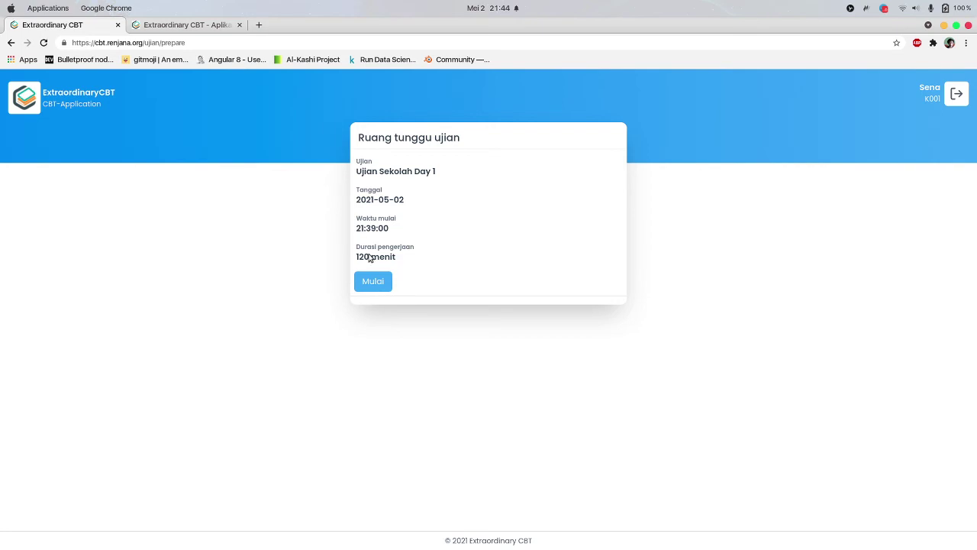
drag(355, 228, 420, 228)
click(427, 246)
click(495, 8)
click(482, 308)
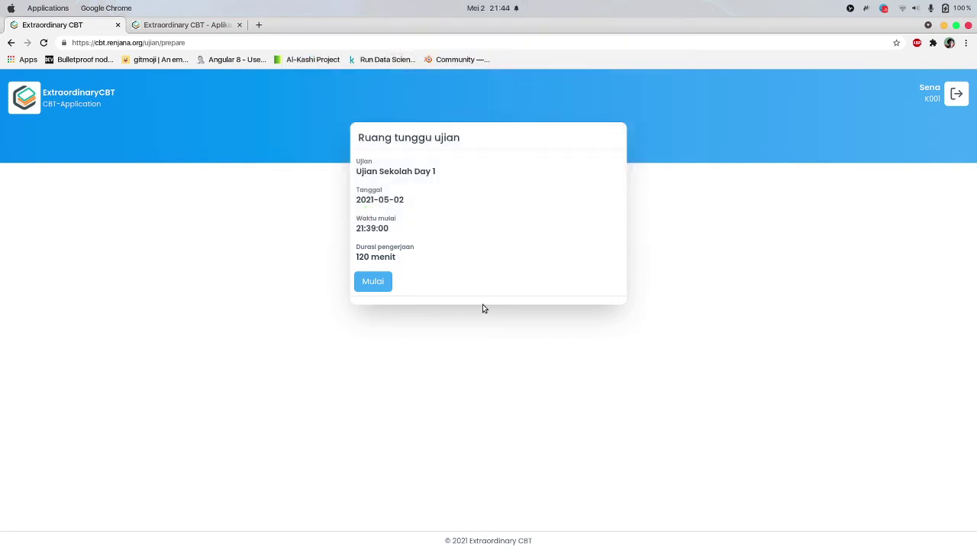
Start the exam, answer question 2 with 4X2, and reach question 3
click(369, 283)
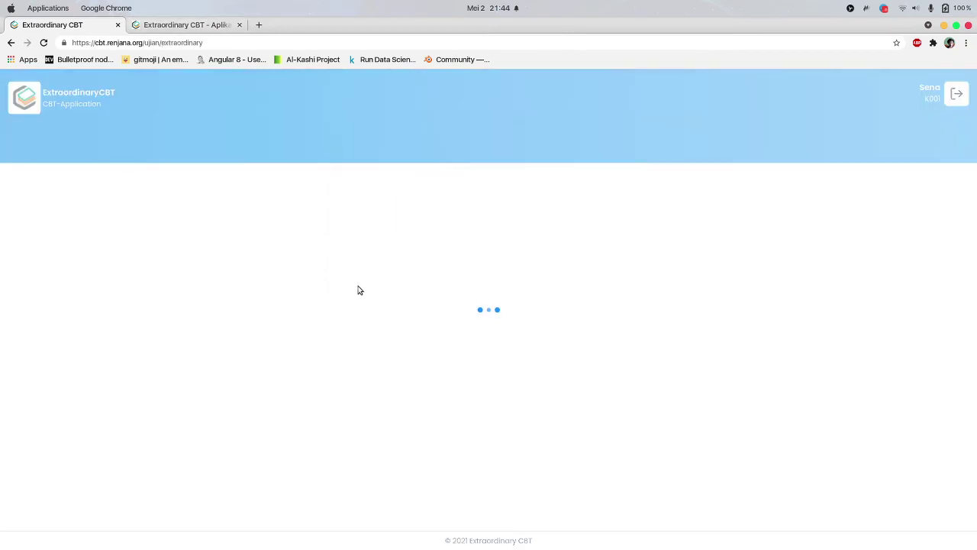
scroll(367, 206, down, 5)
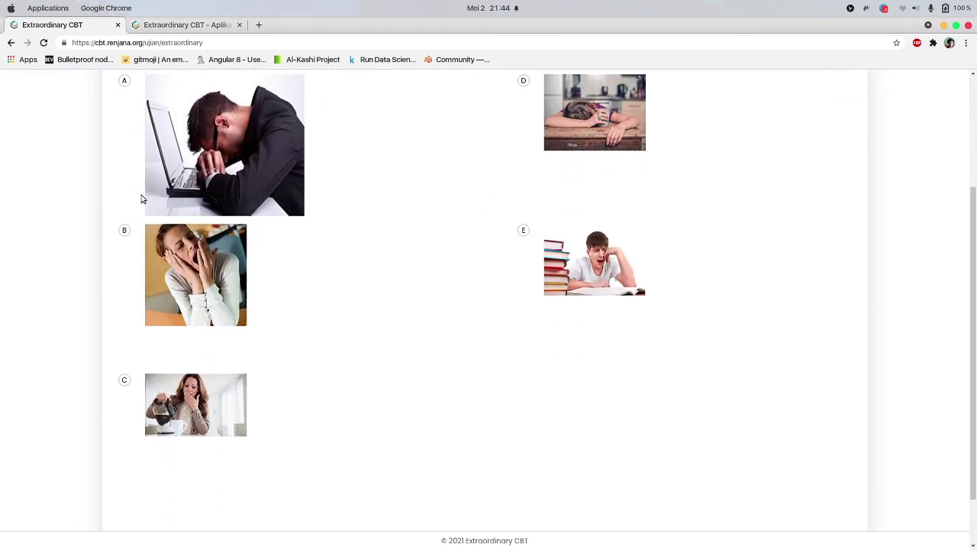
scroll(149, 362, up, 5)
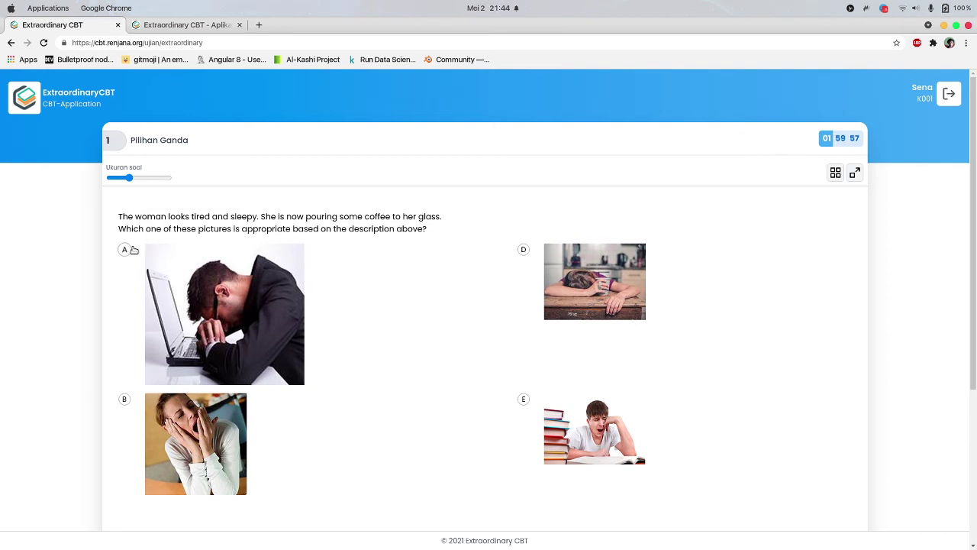
scroll(138, 251, down, 5)
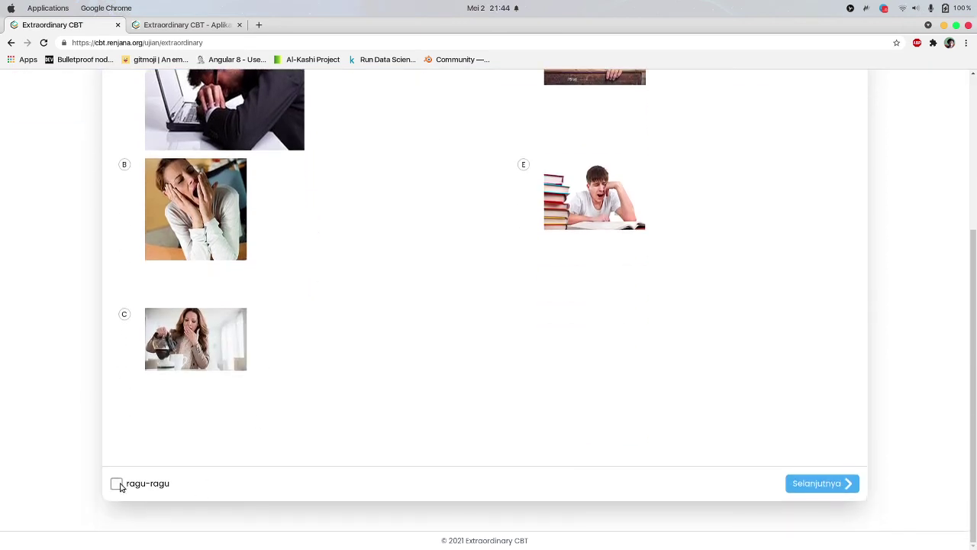
click(818, 484)
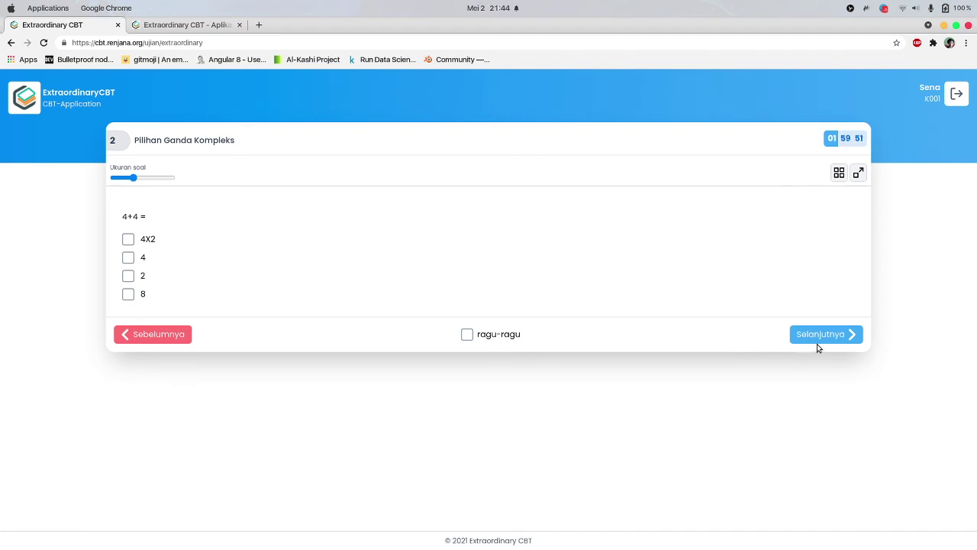
click(138, 241)
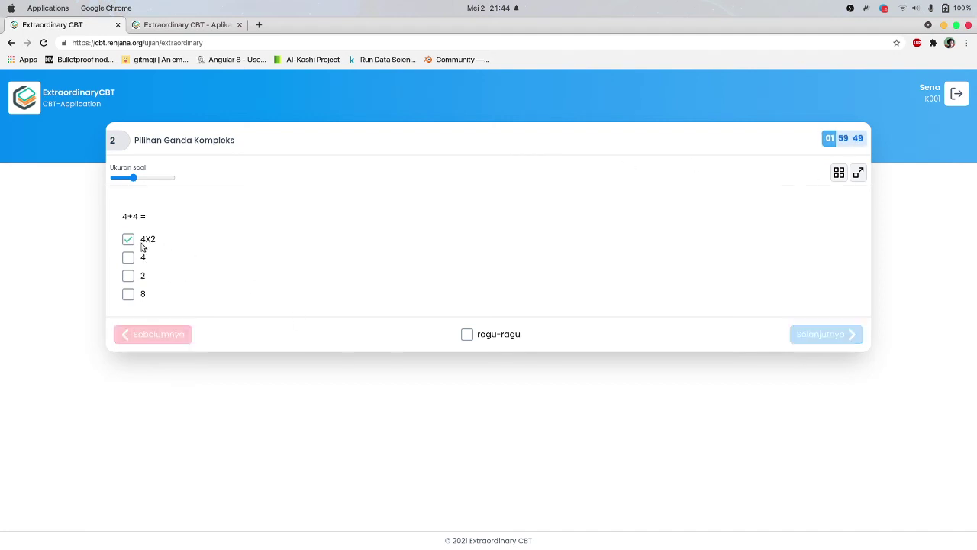
click(809, 336)
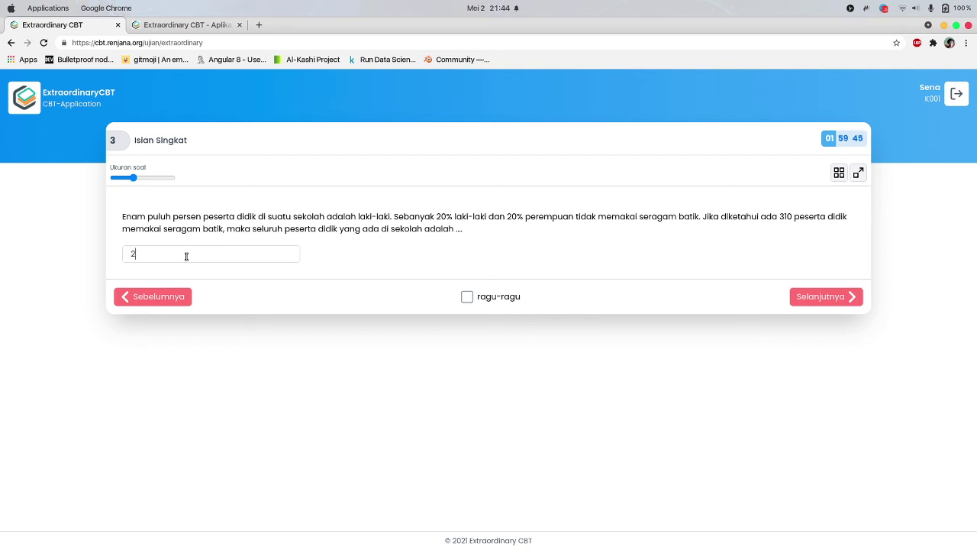
Dismiss the ragu-ragu warning, jump to question 1 via Navigasi soal, and untick ragu-ragu
click(834, 298)
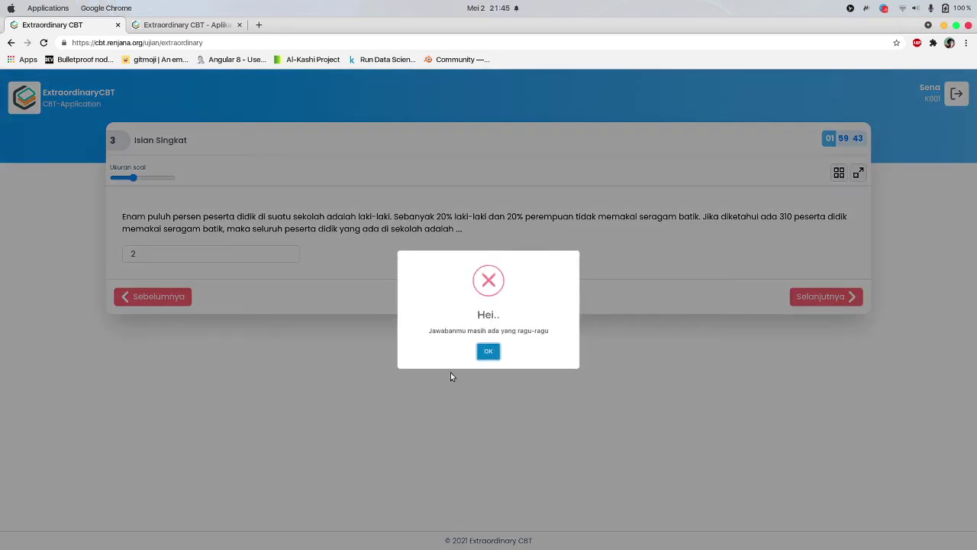
click(488, 352)
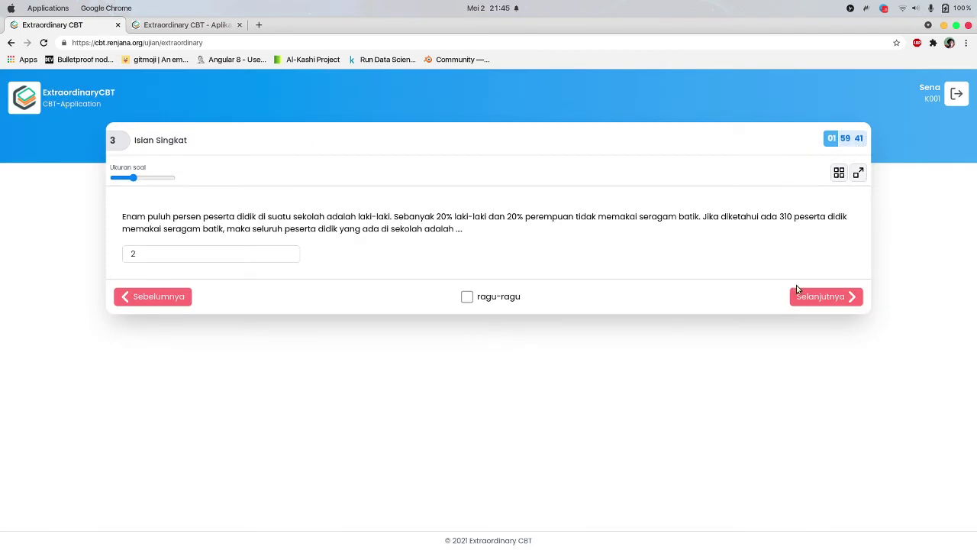
click(797, 294)
click(695, 268)
click(837, 174)
click(386, 134)
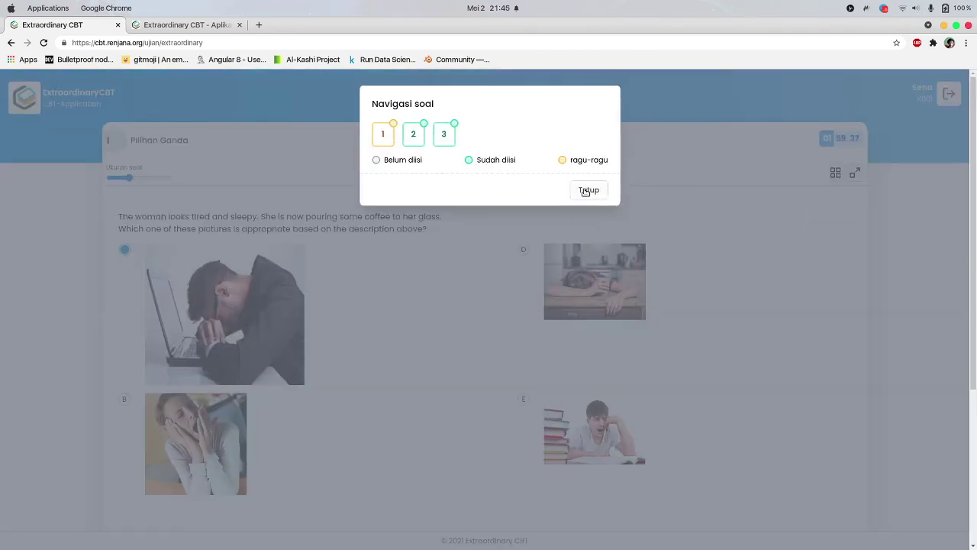
click(589, 189)
scroll(182, 458, down, 5)
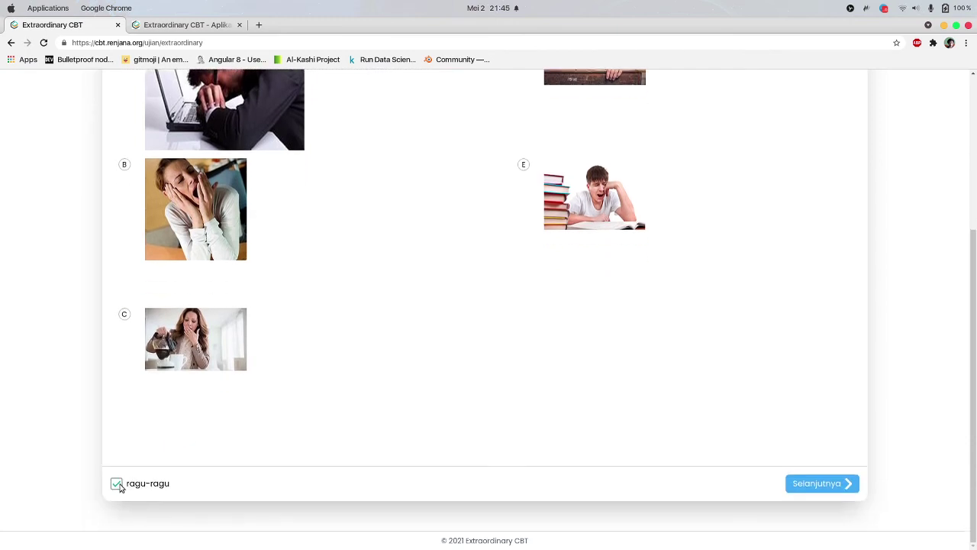
click(119, 486)
Jump to question 3 through the question overview and enlarge the question text
scroll(702, 288, up, 5)
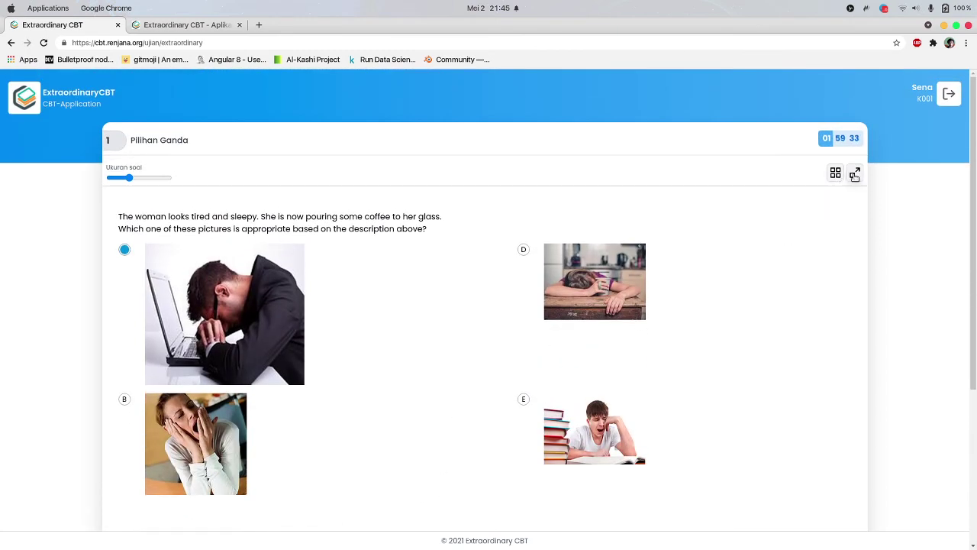
scroll(798, 170, down, 3)
scroll(814, 153, up, 3)
click(835, 172)
click(581, 191)
click(835, 173)
click(452, 136)
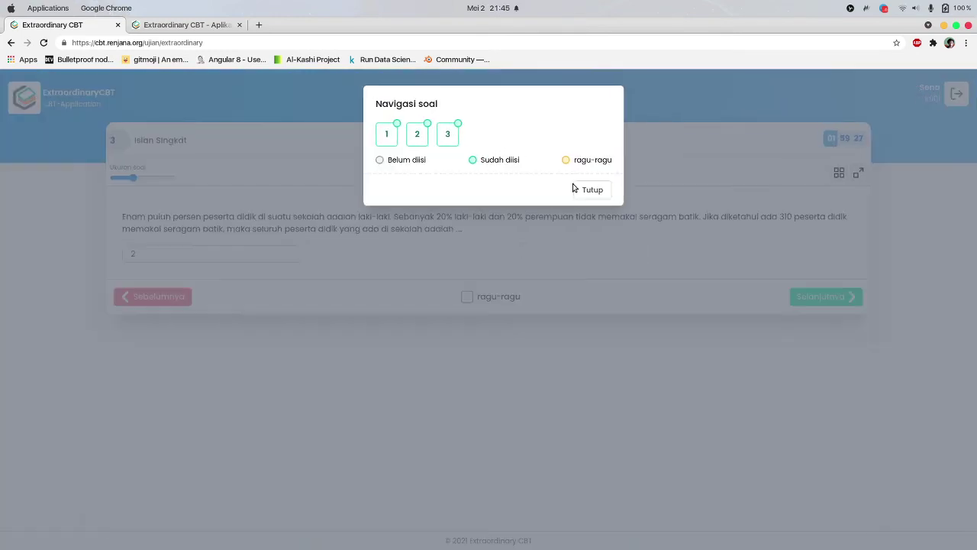
click(585, 192)
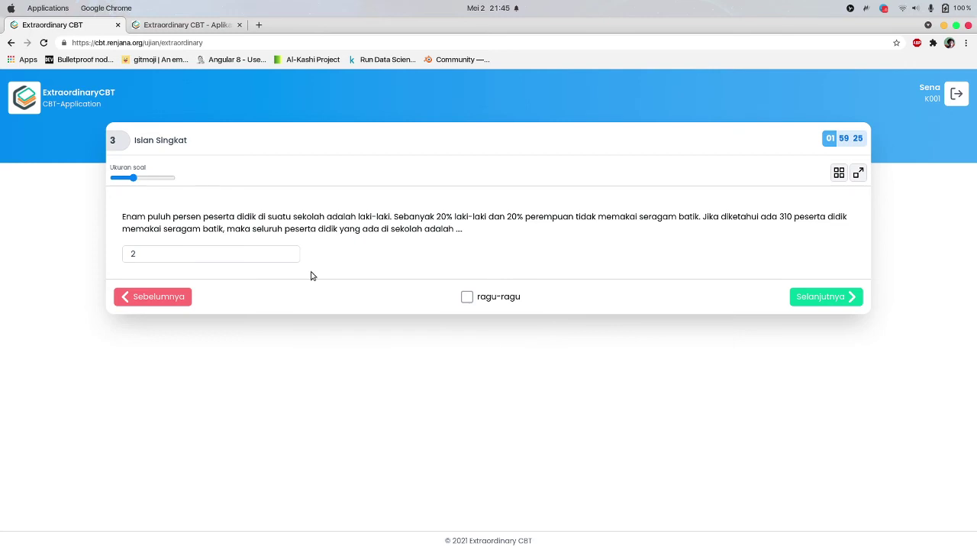
mouse_move(132, 177)
mouse_down()
mouse_move(170, 178)
mouse_move(134, 178)
mouse_up()
Step back and forth between questions 1 to 3, then switch to the admin site
click(153, 304)
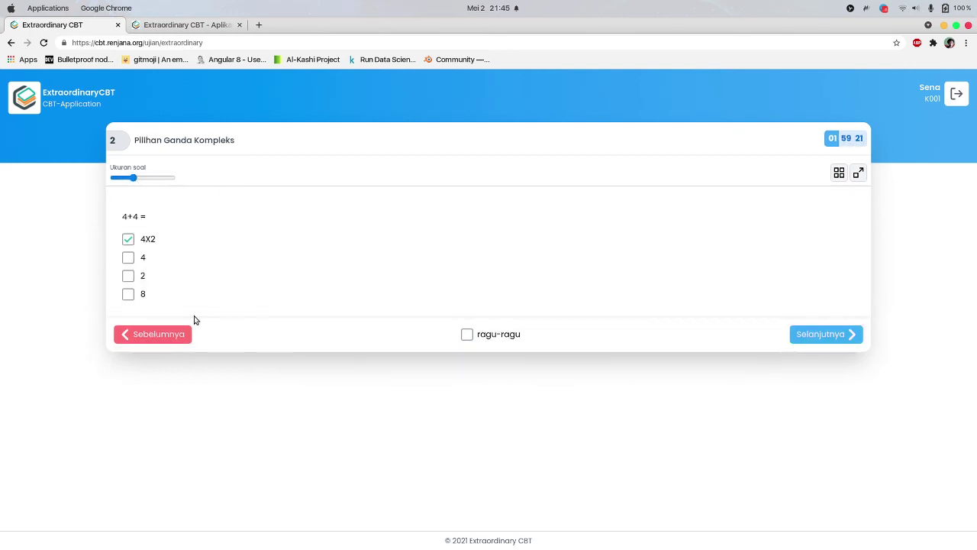
click(176, 336)
scroll(219, 313, down, 3)
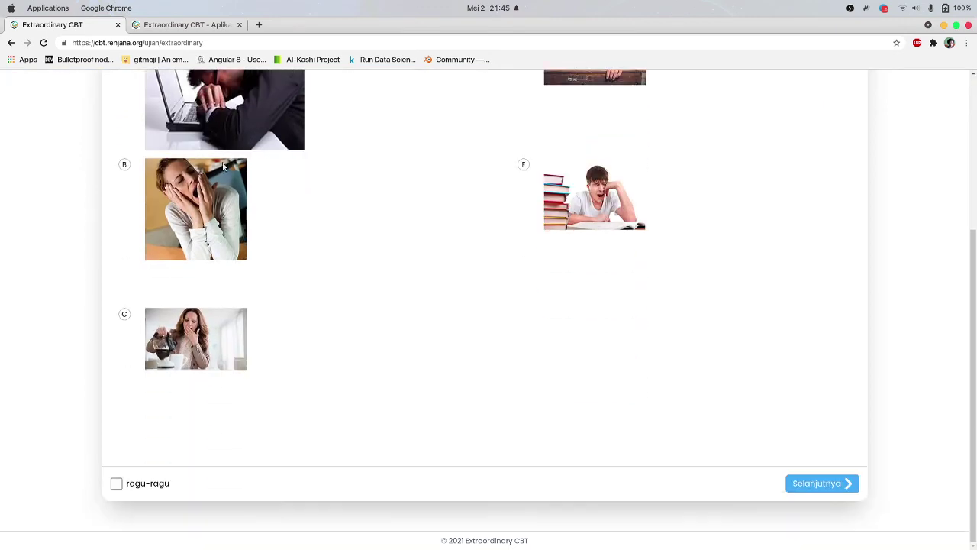
scroll(696, 393, up, 3)
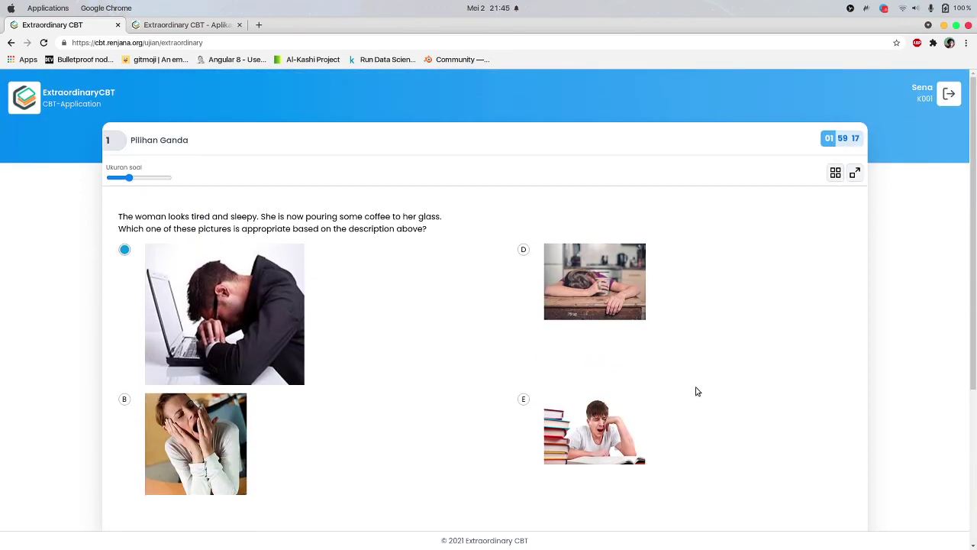
scroll(696, 392, down, 3)
click(816, 491)
click(838, 335)
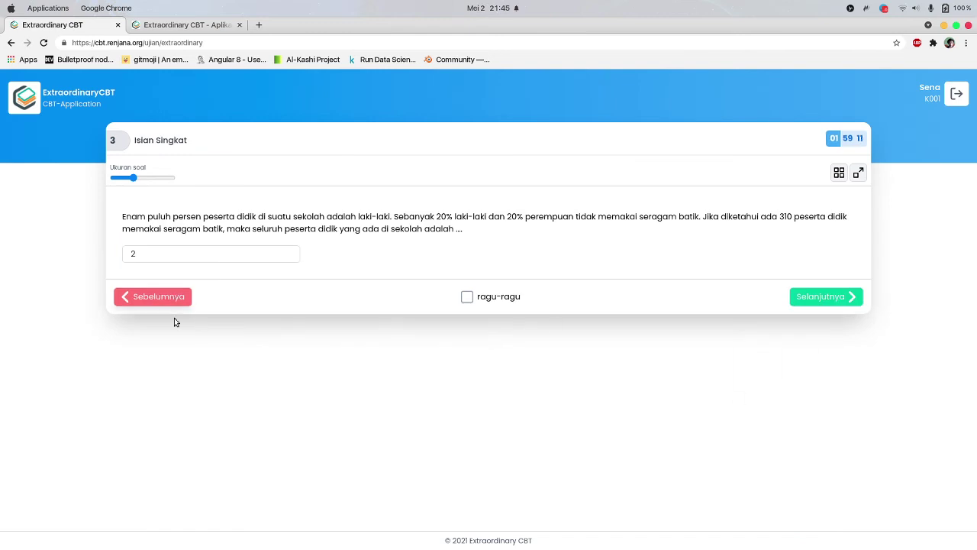
click(159, 339)
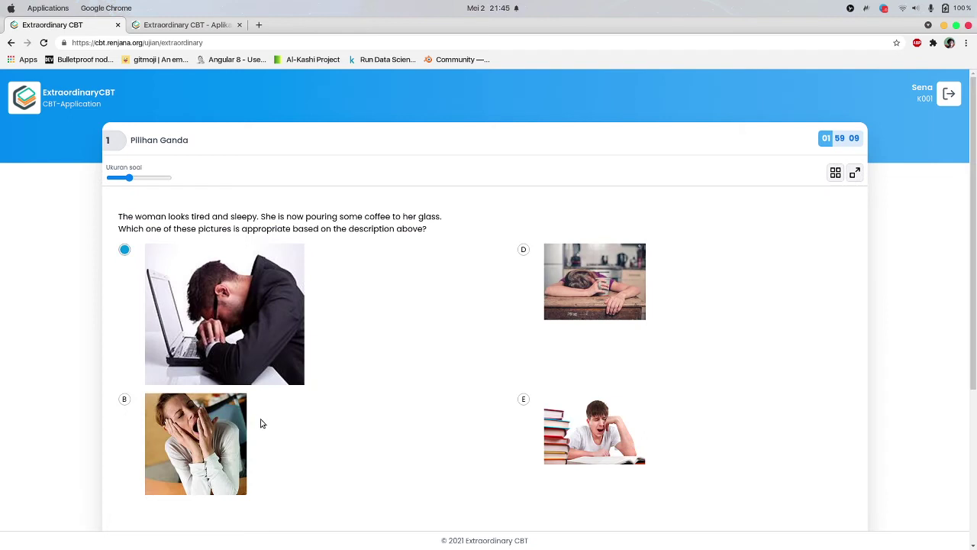
scroll(260, 423, down, 2)
scroll(259, 423, up, 2)
click(202, 23)
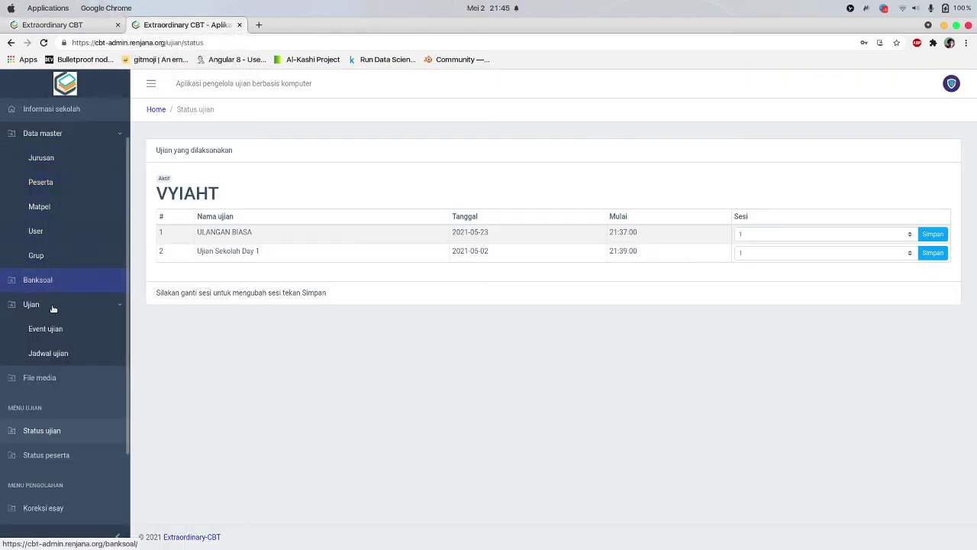
Open the SPW-2021-INDO bank's question list and expand questions 1–3's answer options
click(64, 281)
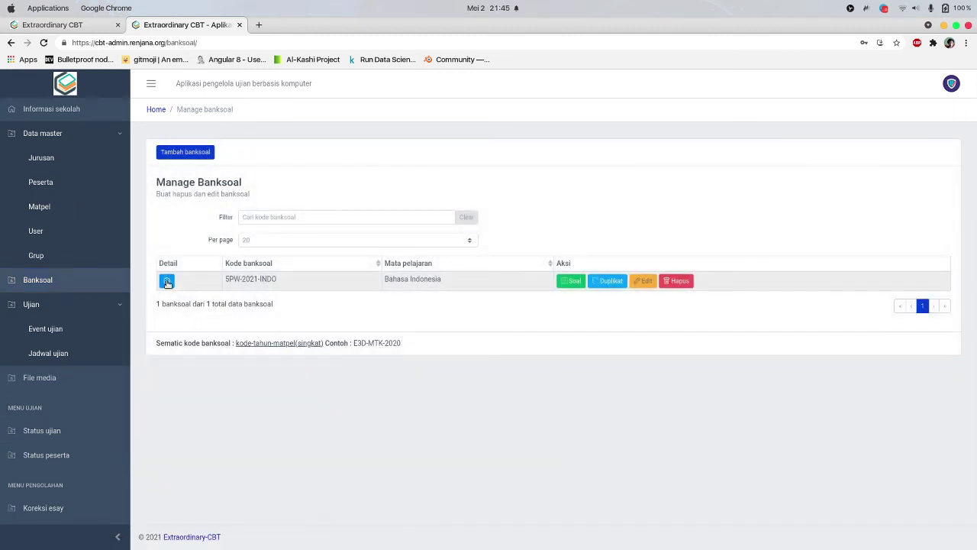
click(167, 282)
click(570, 280)
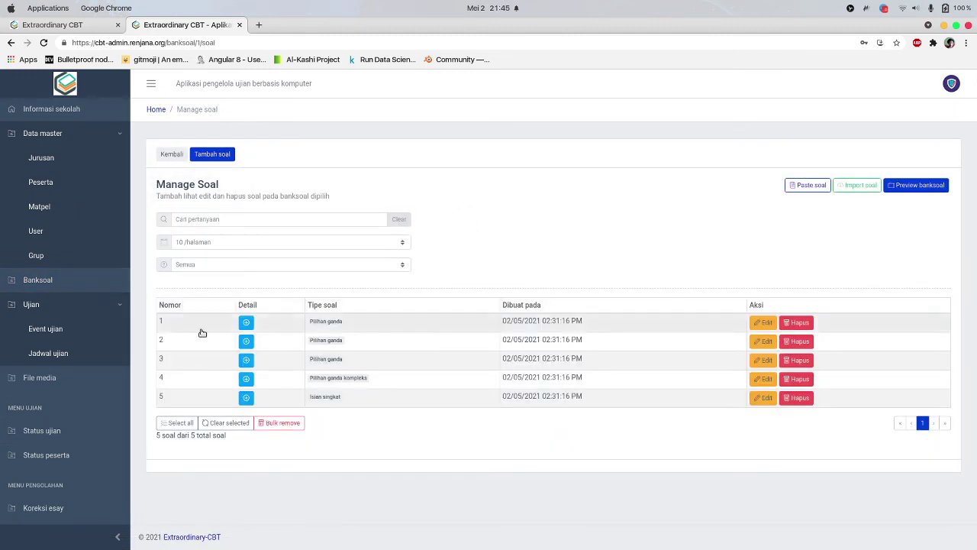
click(246, 360)
click(246, 340)
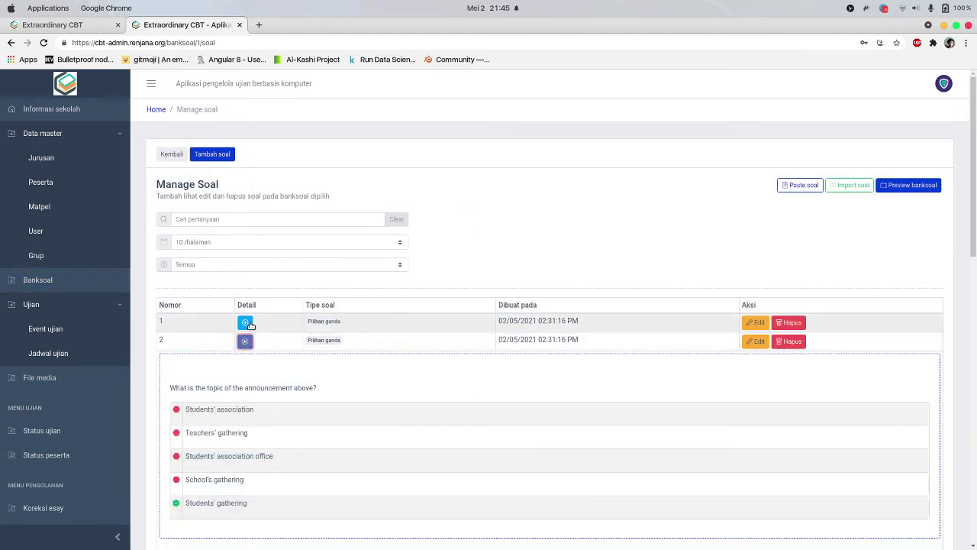
click(246, 322)
scroll(282, 325, down, 7)
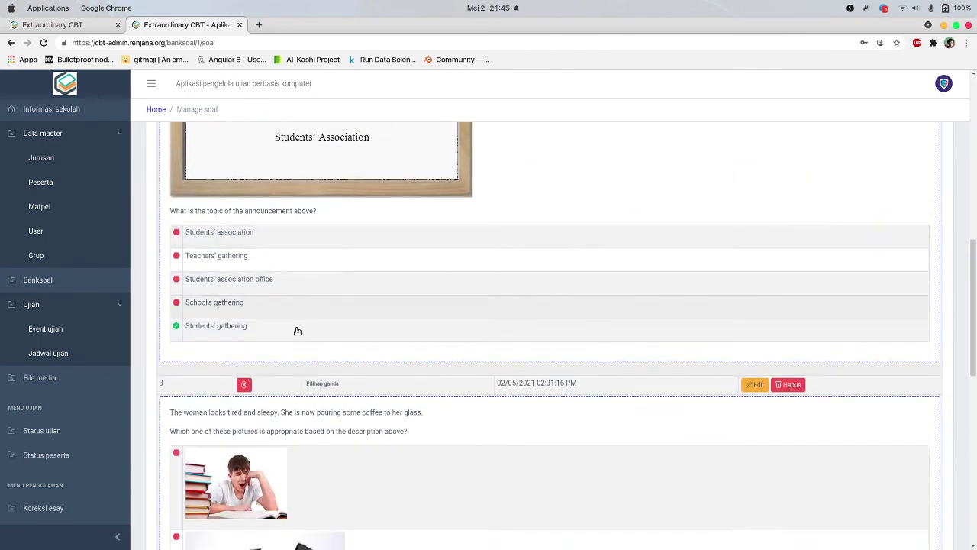
scroll(297, 331, down, 8)
scroll(301, 336, up, 9)
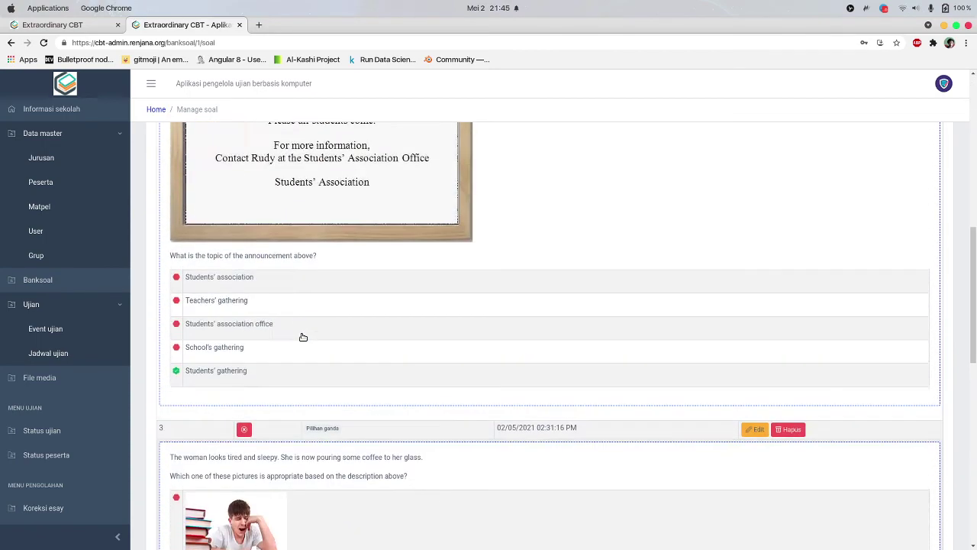
scroll(303, 337, down, 5)
scroll(193, 245, up, 3)
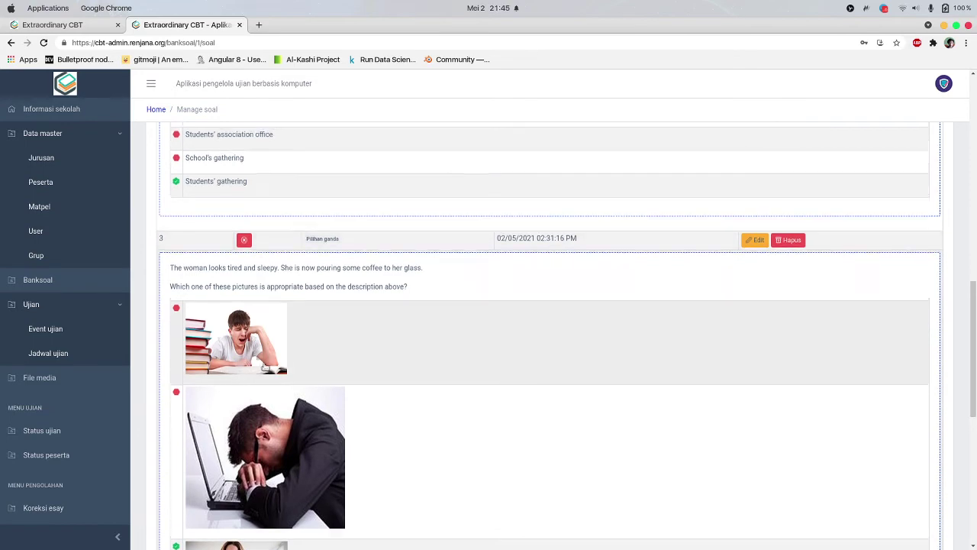
Compare the exam's question 1 with the admin question list, ending on the exam
click(57, 25)
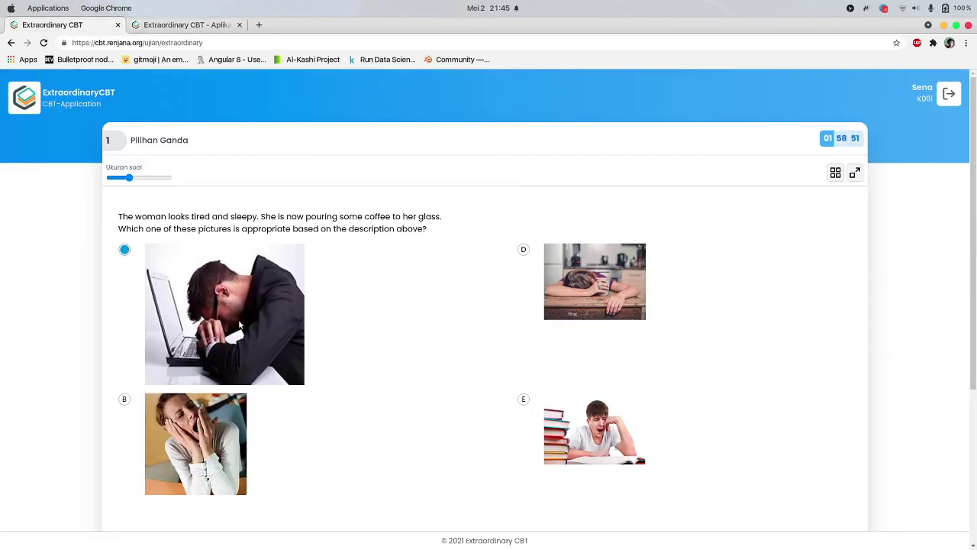
scroll(239, 326, down, 6)
scroll(267, 297, up, 6)
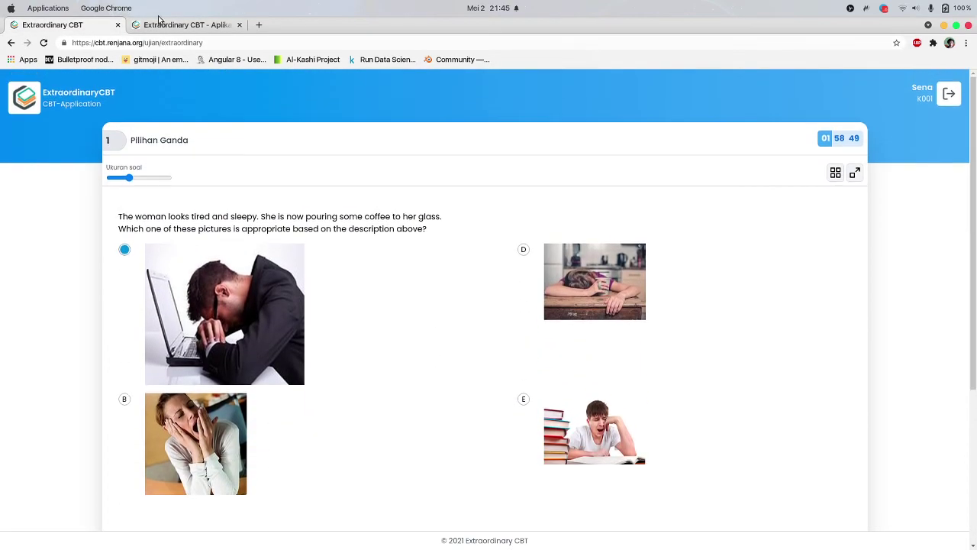
click(183, 24)
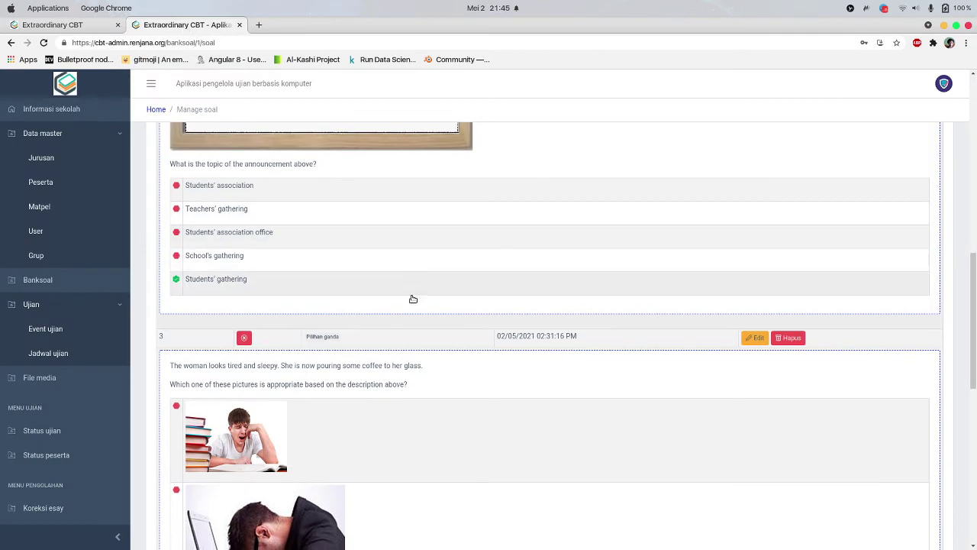
scroll(413, 298, down, 6)
click(58, 32)
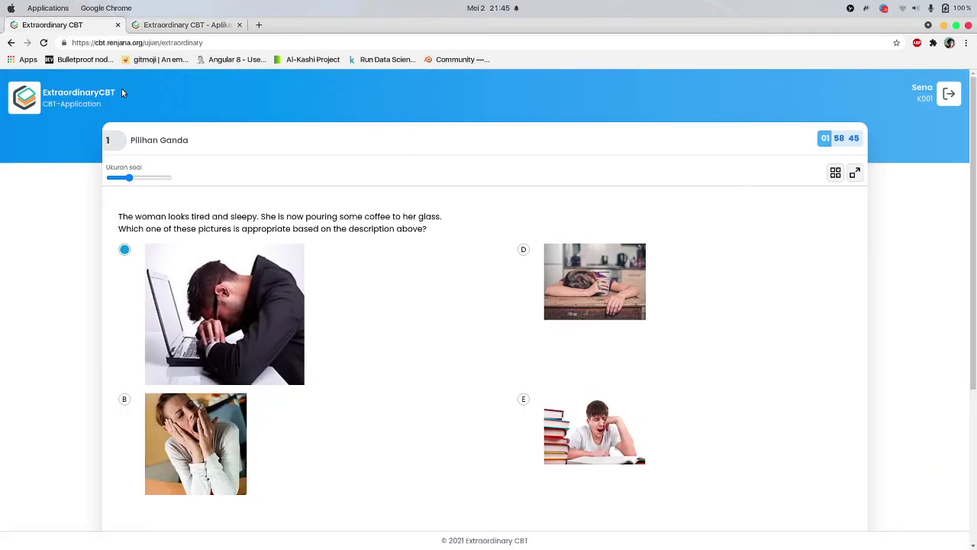
scroll(787, 166, down, 2)
scroll(798, 167, up, 2)
scroll(831, 155, down, 4)
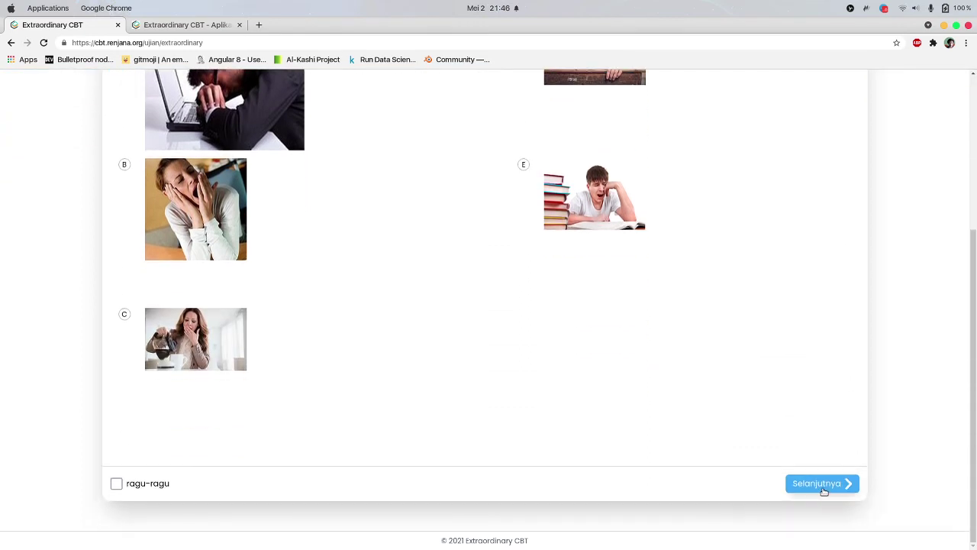
Advance through questions 2 and 3, finish the exam, and view the 'Tidak ada mata ujian' notice
click(821, 487)
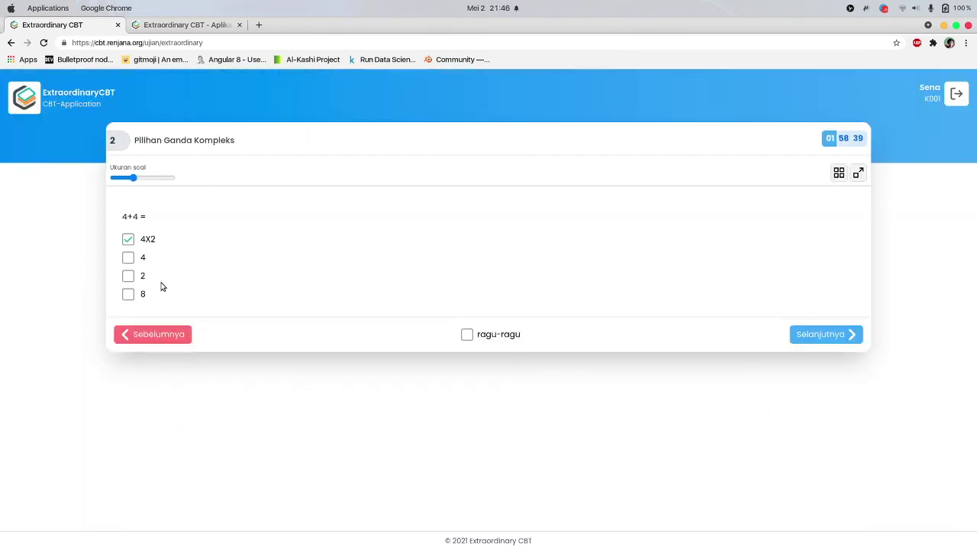
click(811, 333)
click(825, 300)
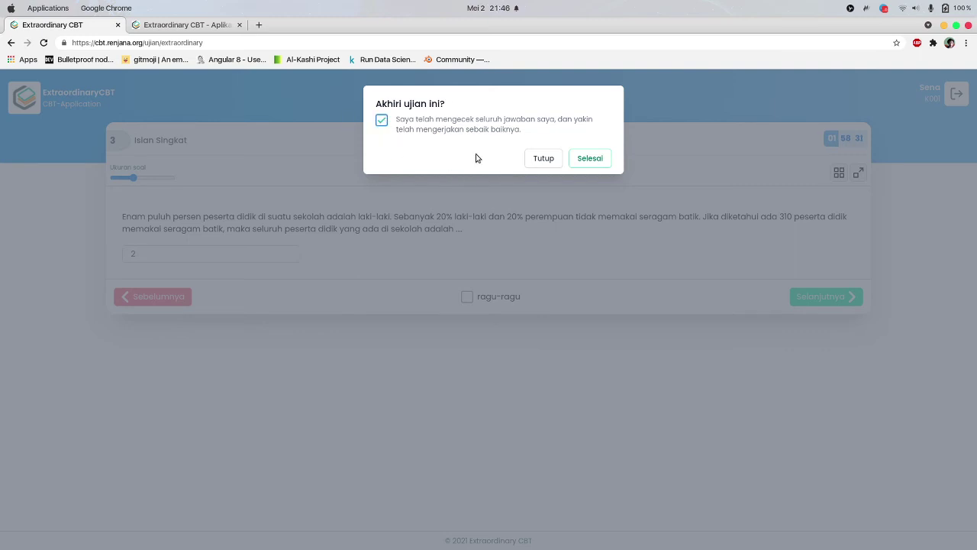
click(597, 161)
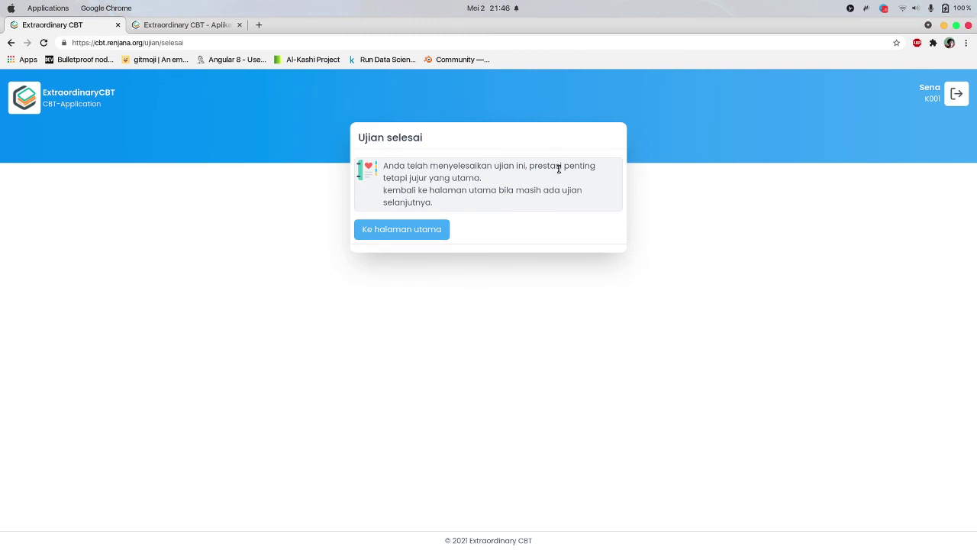
click(413, 234)
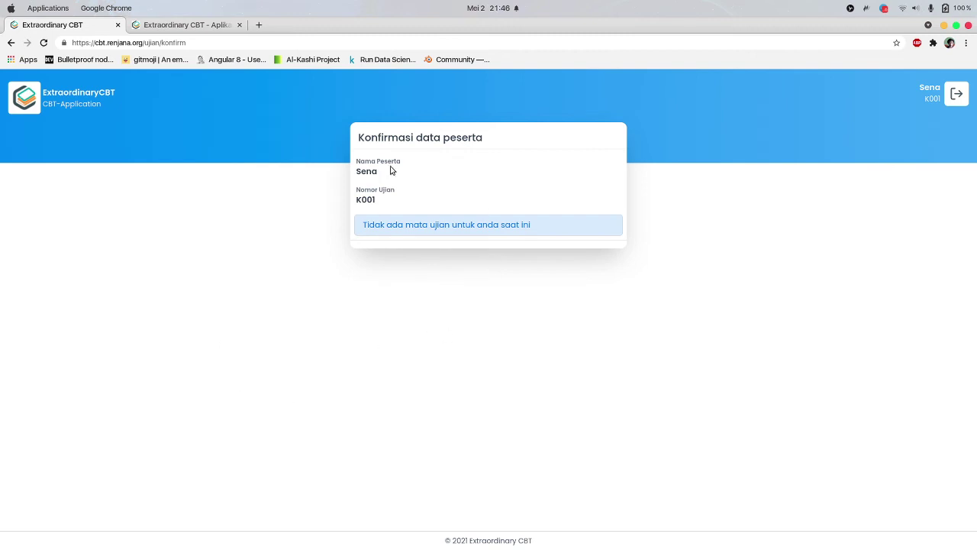
drag(369, 235, 602, 227)
In admin, inspect the Ujian Sekolah Day 1 and ULANGAN BIASA schedule details
click(587, 222)
click(170, 25)
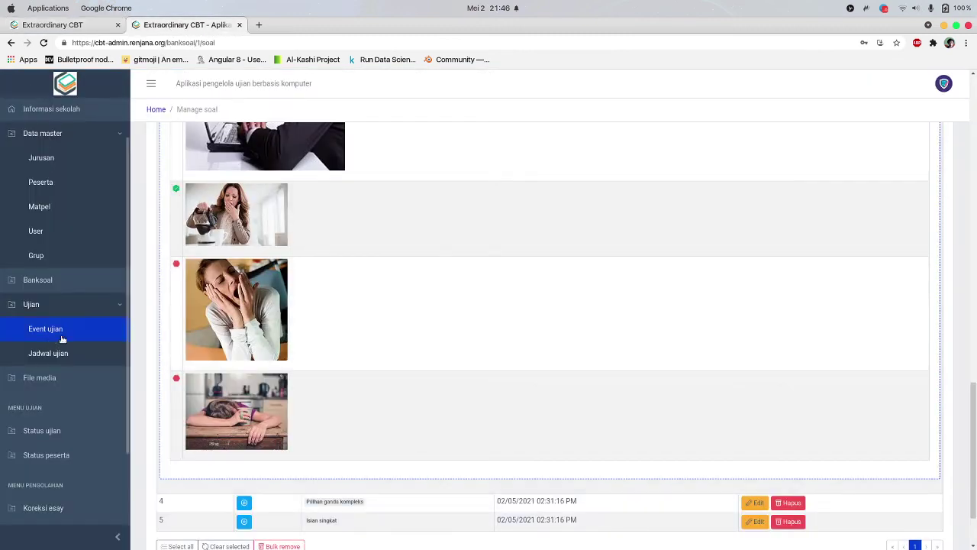
click(66, 332)
click(67, 354)
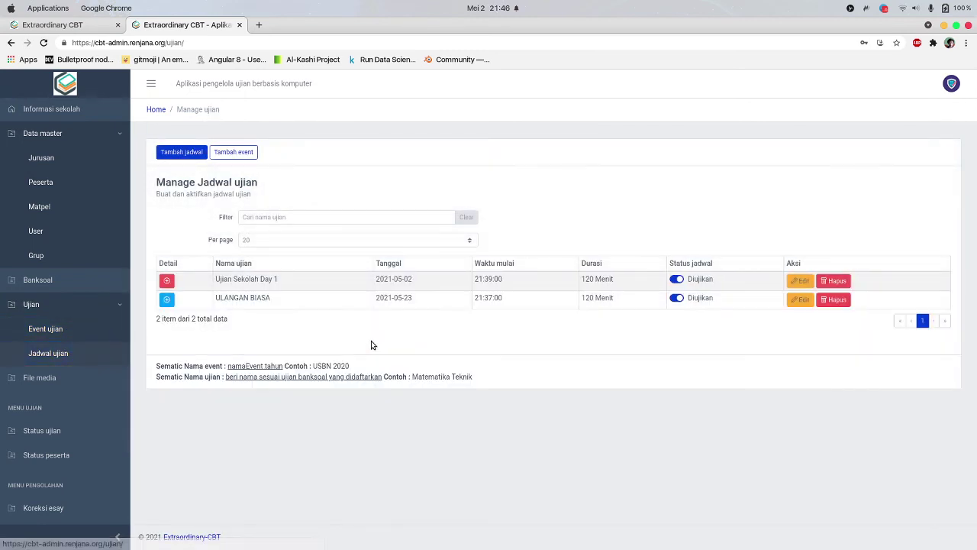
click(167, 281)
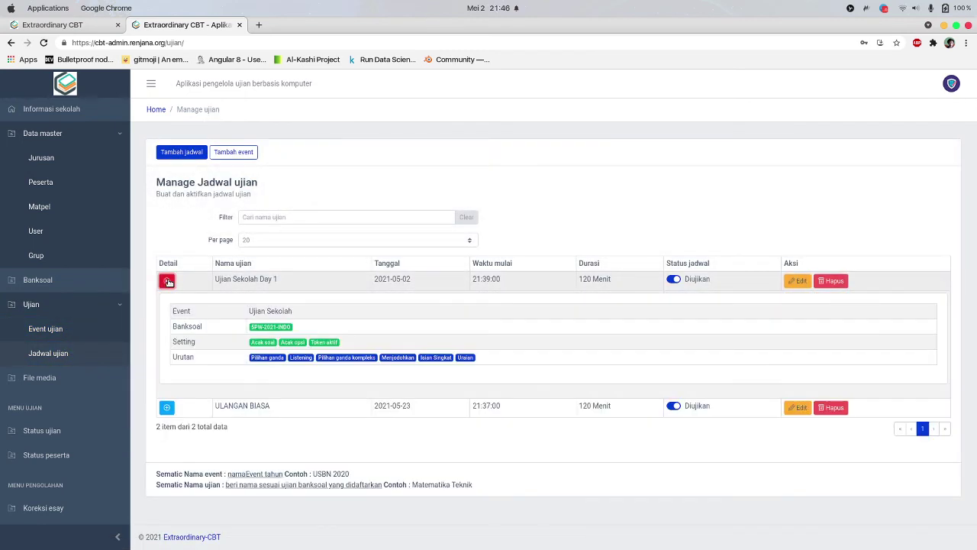
click(167, 281)
click(167, 300)
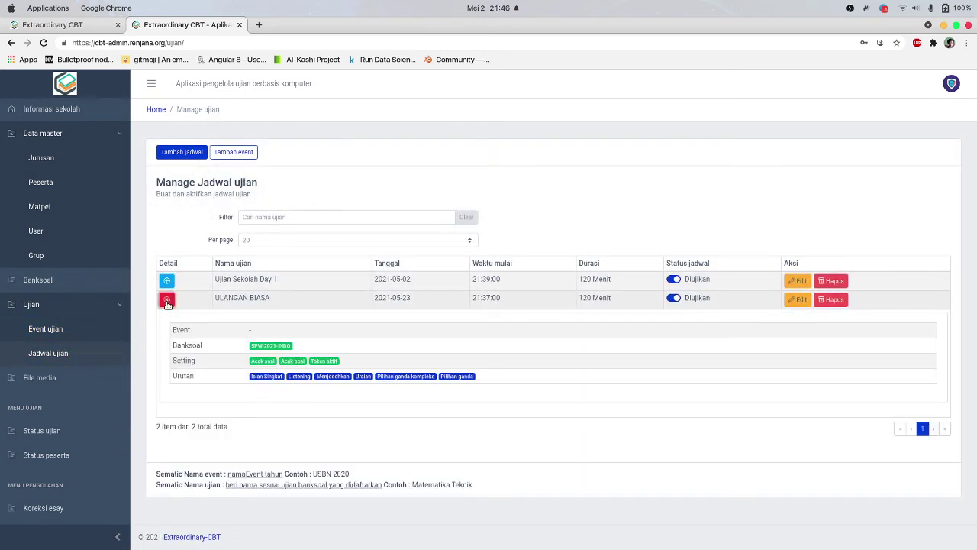
click(167, 300)
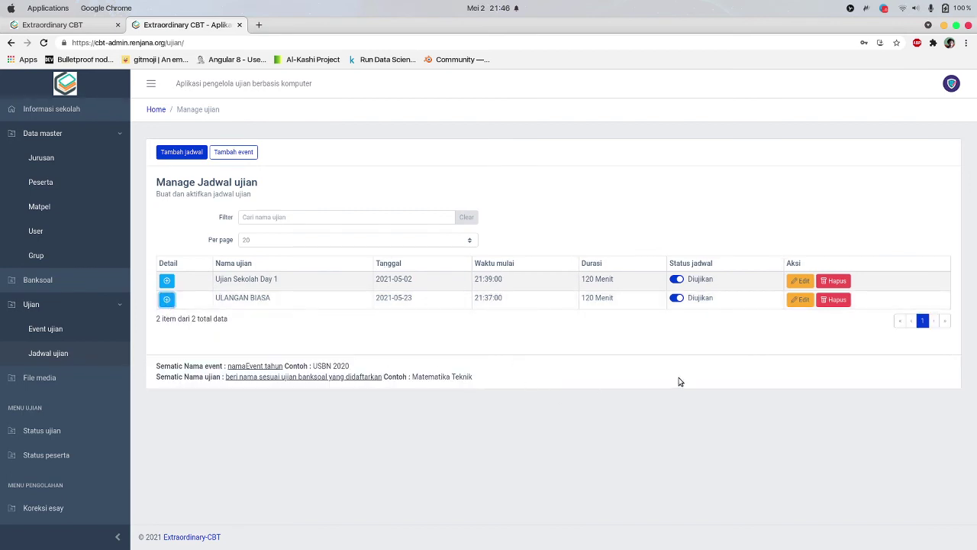
Inspect the Series and Ujian Sekolah event details and Status ujian, ending on Grup
click(47, 330)
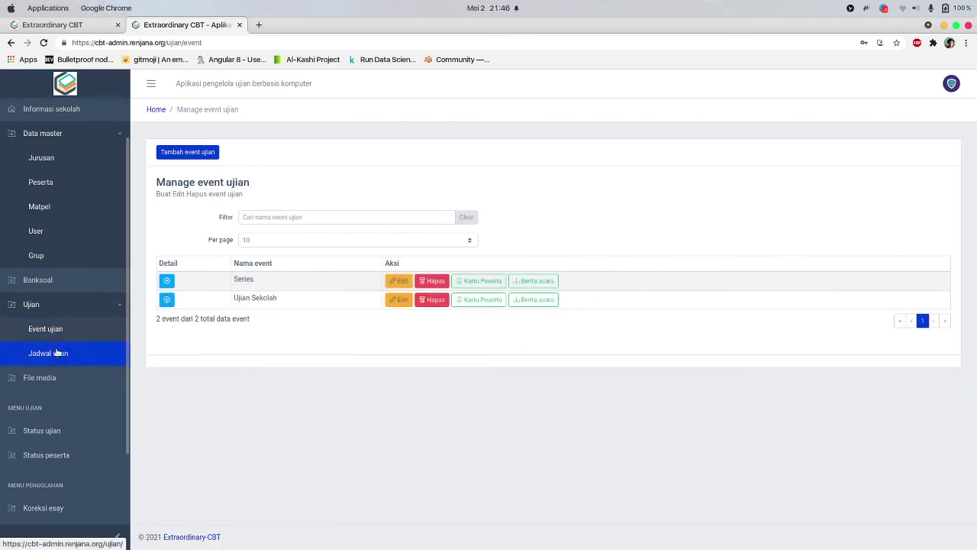
click(167, 282)
click(167, 281)
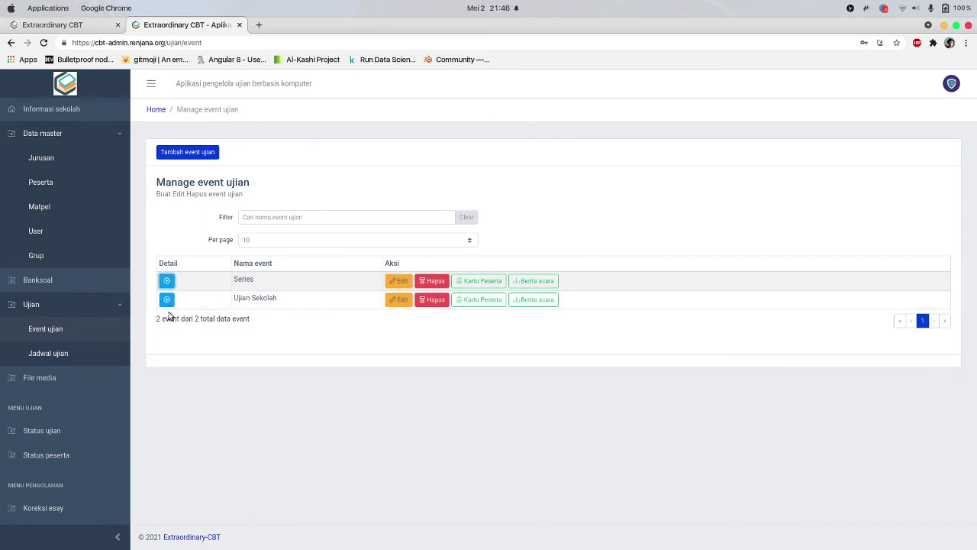
click(166, 299)
click(166, 299)
click(45, 431)
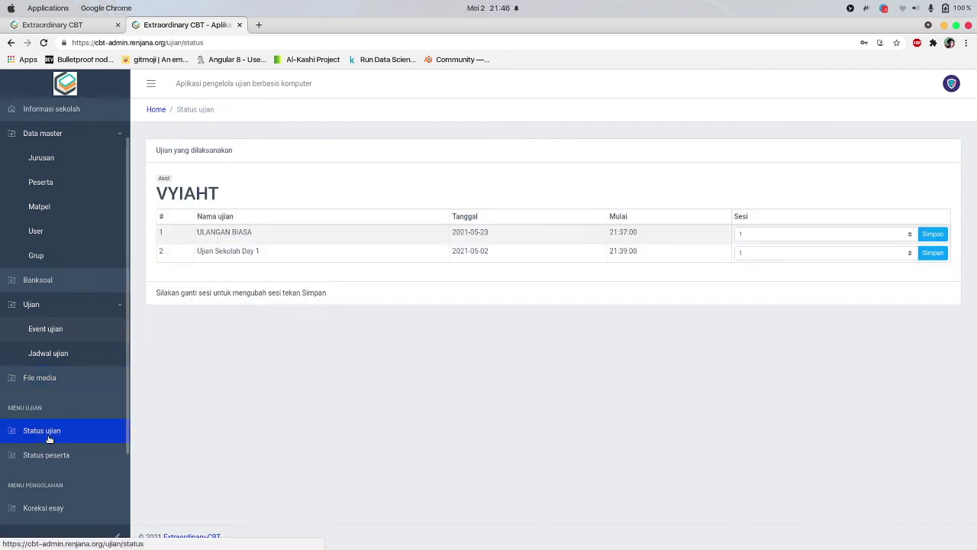
click(56, 255)
click(59, 305)
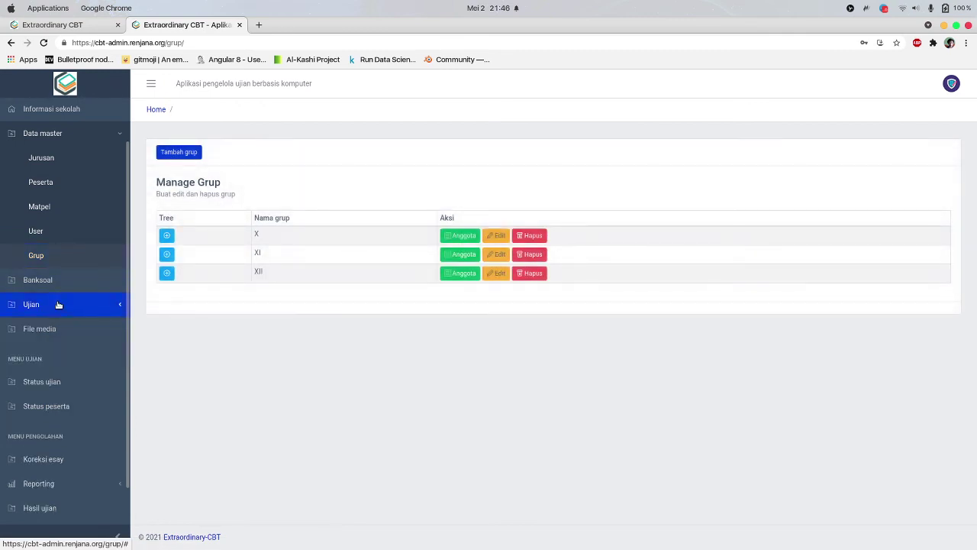
Inspect the six image links inside the 5PW-2021-INDO folder, then go back with Kembali
click(60, 329)
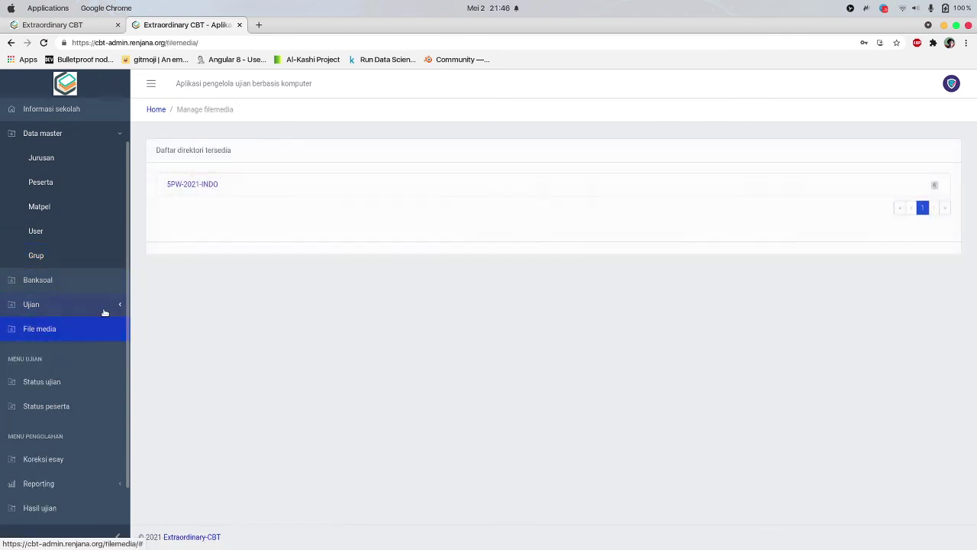
click(73, 305)
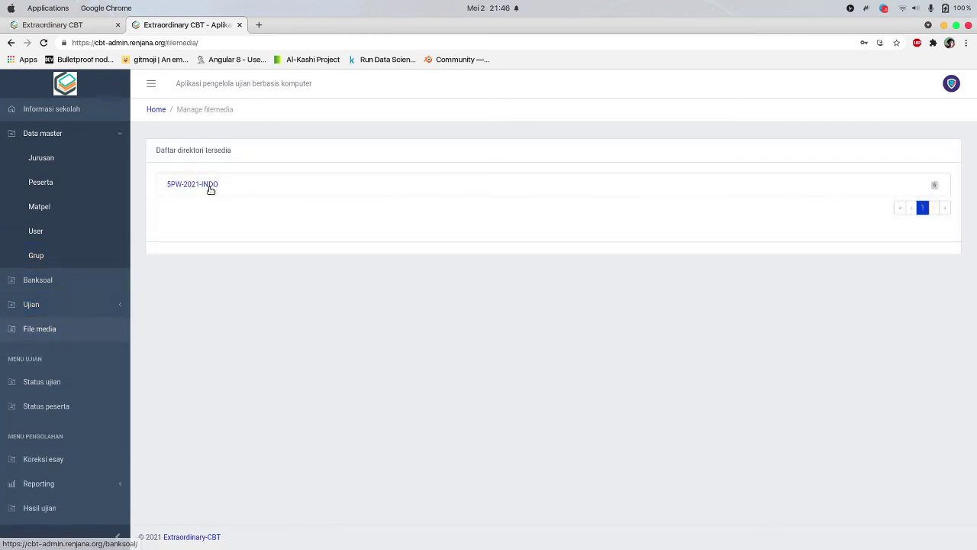
click(207, 187)
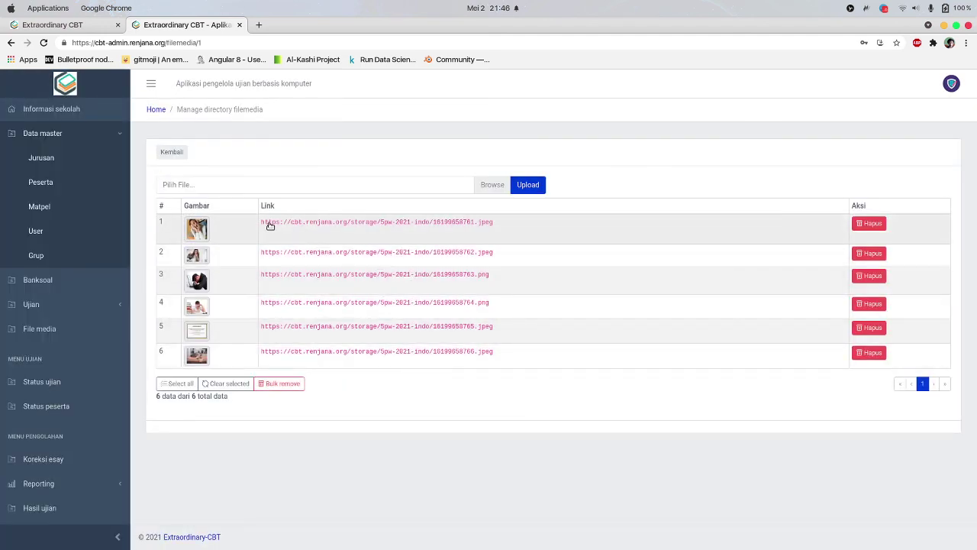
drag(262, 222, 484, 223)
drag(495, 254, 238, 257)
drag(387, 351, 392, 353)
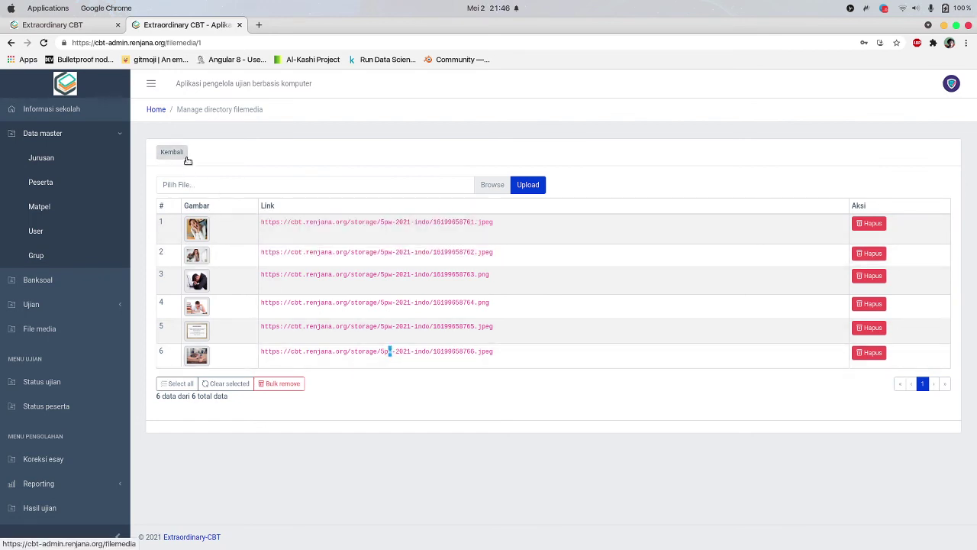
click(364, 167)
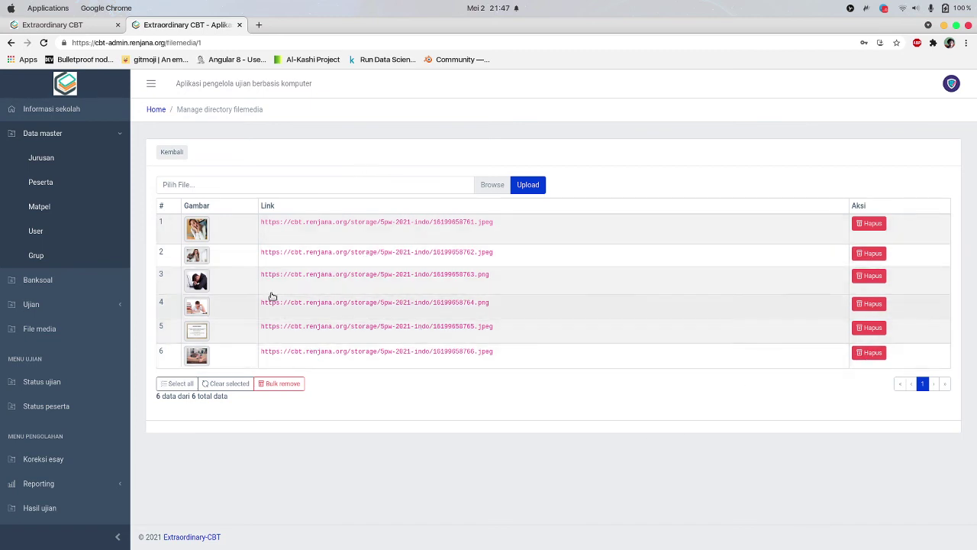
click(183, 154)
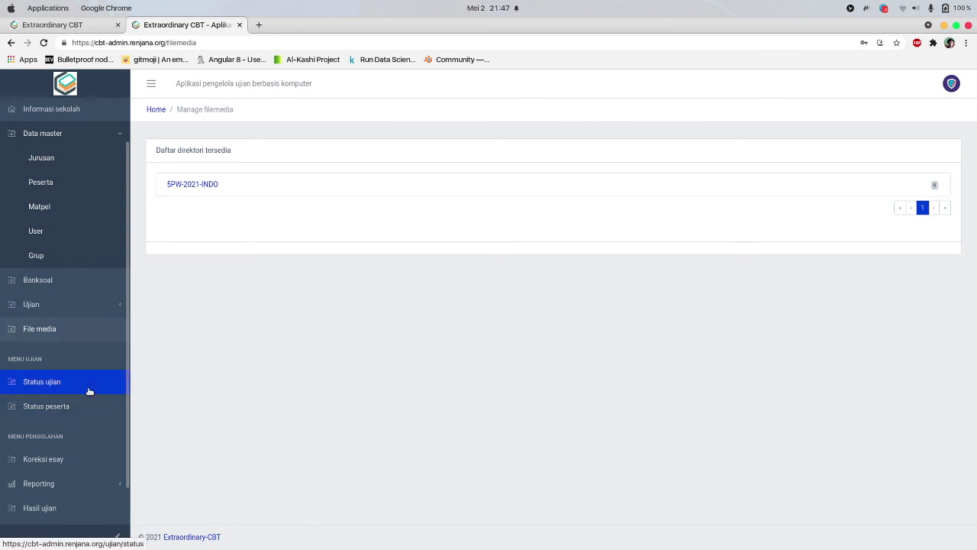
scroll(87, 391, down, 2)
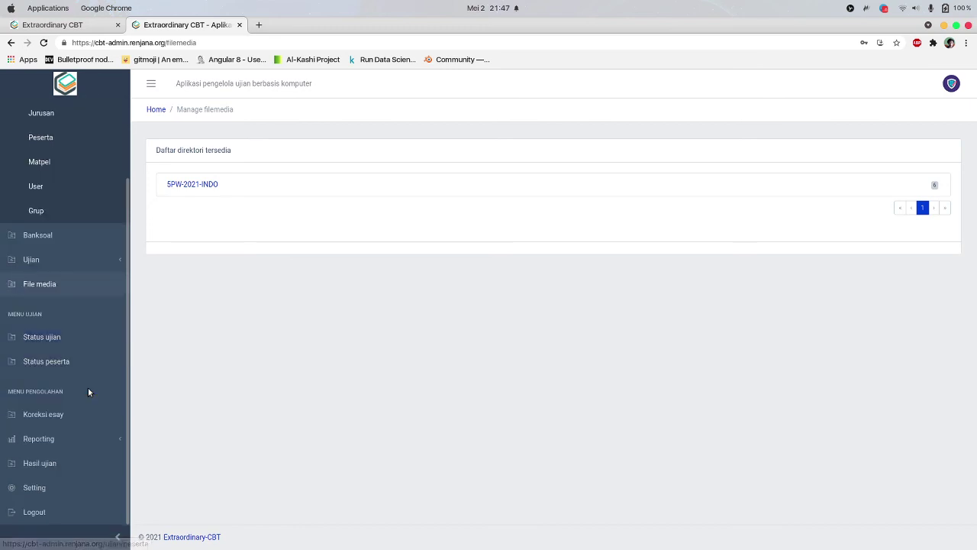
In Status peserta, reset the participant's Ujian Sekolah Day 1 attempt and confirm
click(61, 419)
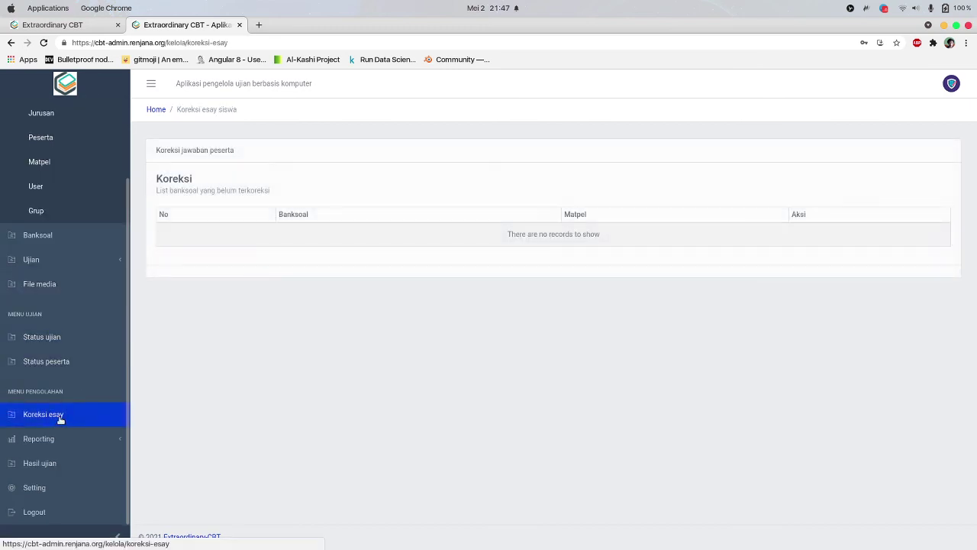
click(49, 361)
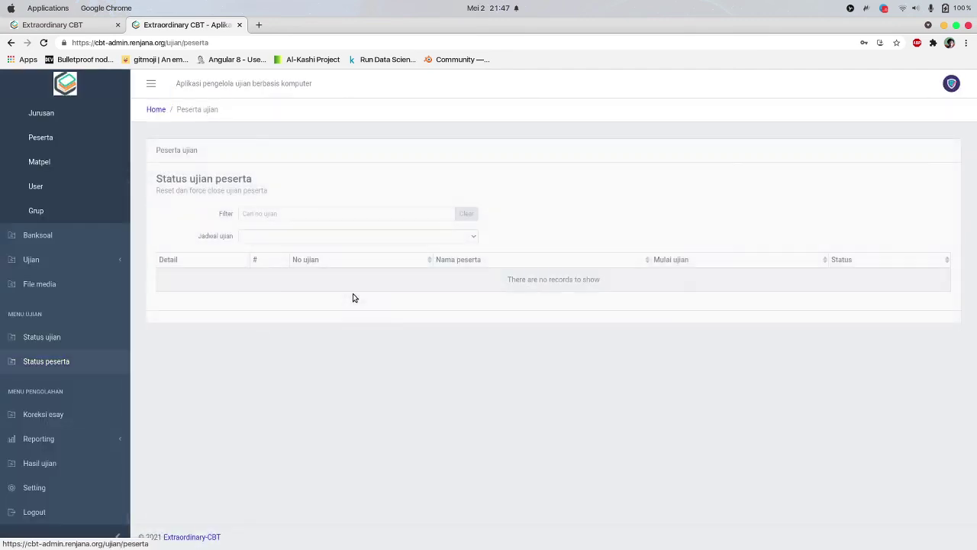
click(296, 237)
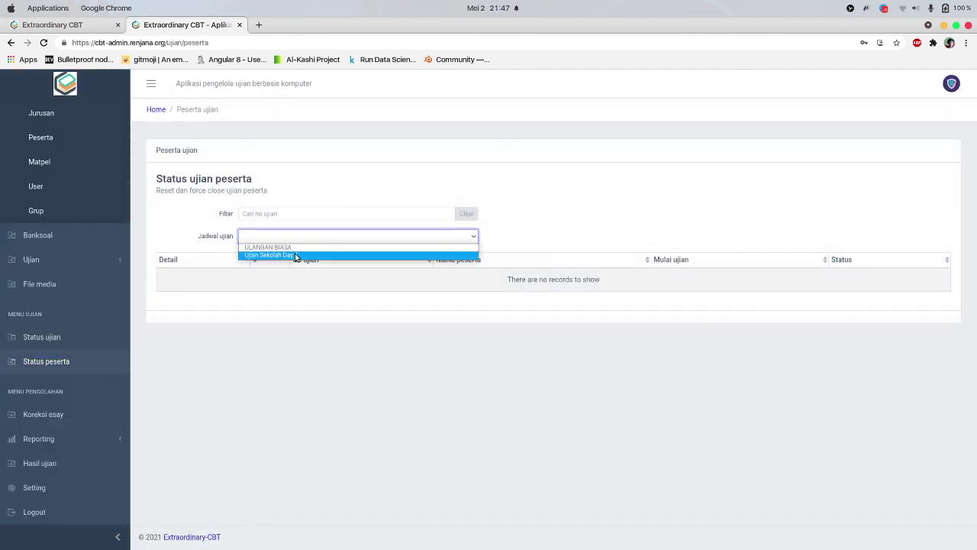
click(295, 254)
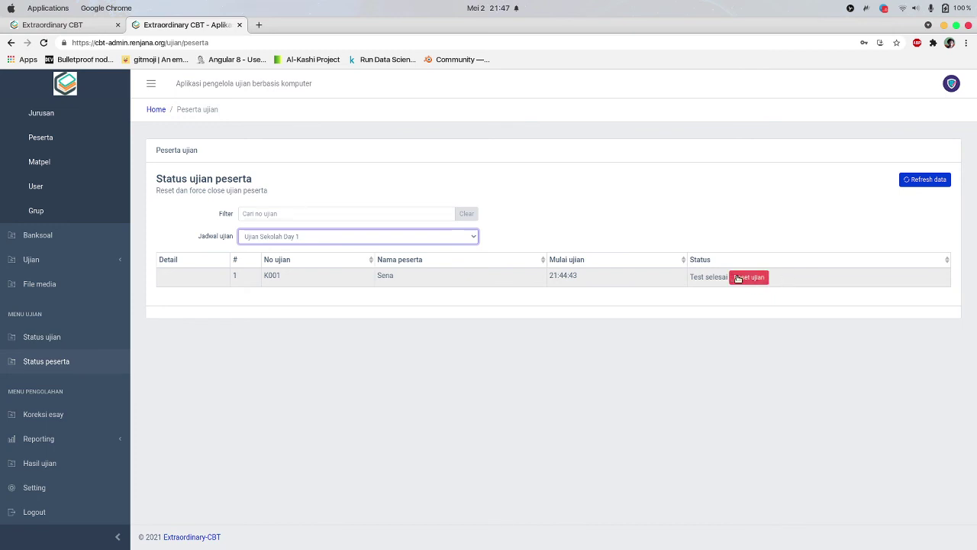
click(737, 278)
click(456, 359)
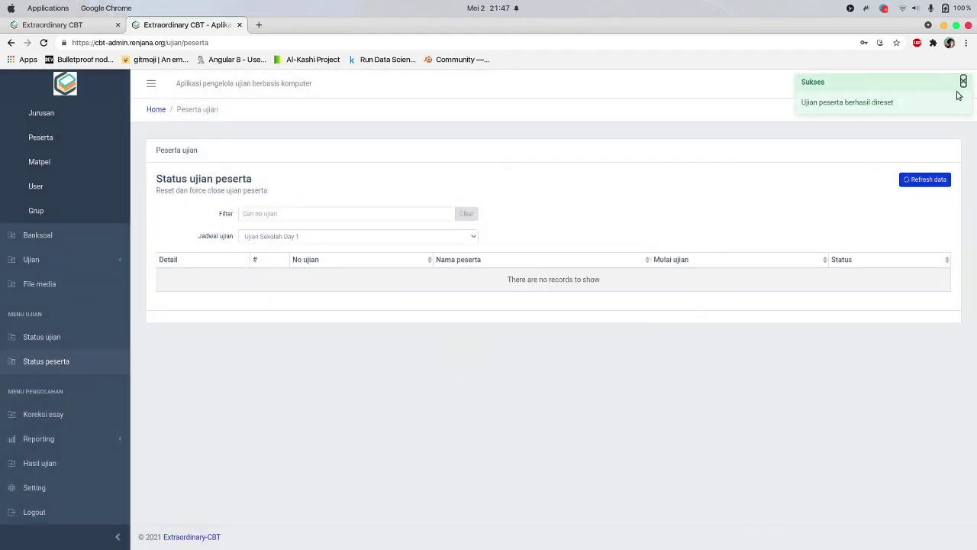
click(964, 81)
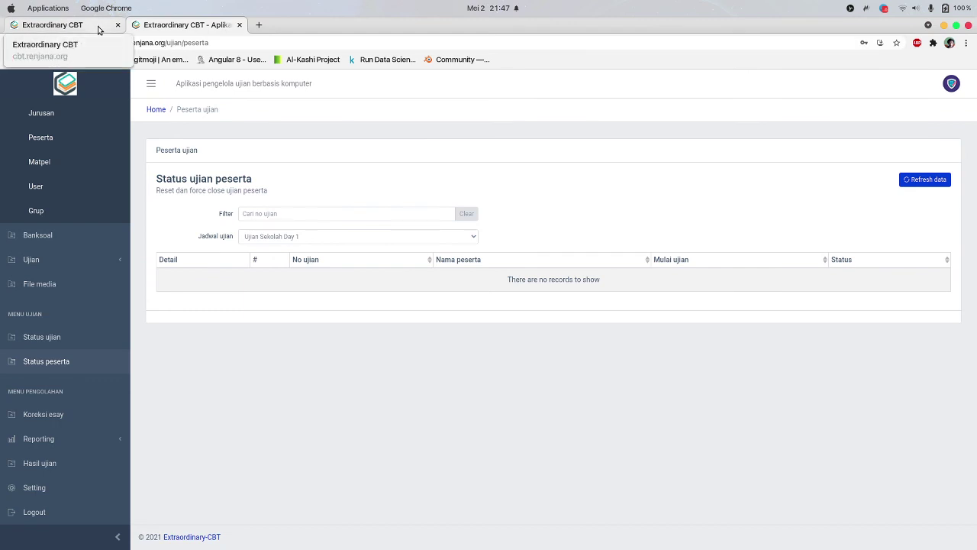
Reload the participant page, dismiss the lost-access error, and log in as K001 with the password
click(99, 29)
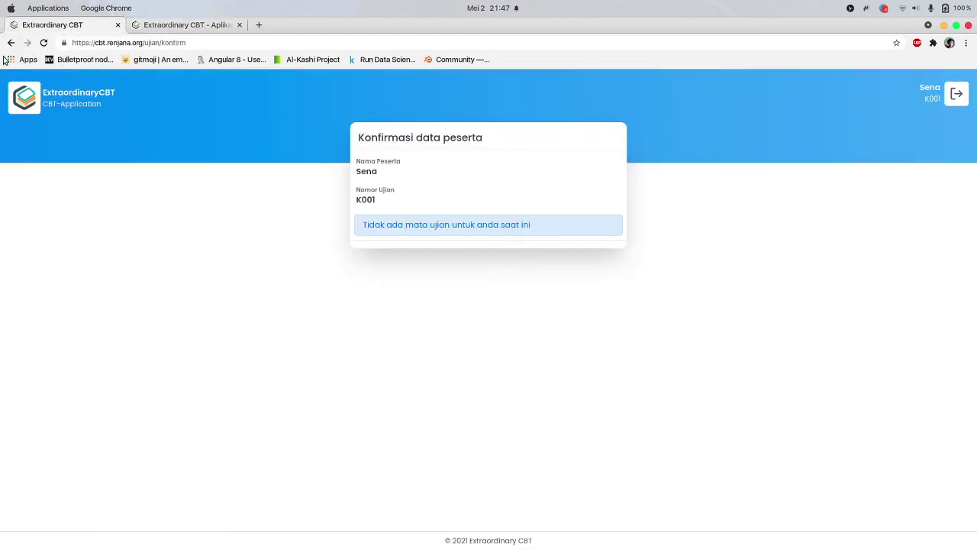
click(43, 43)
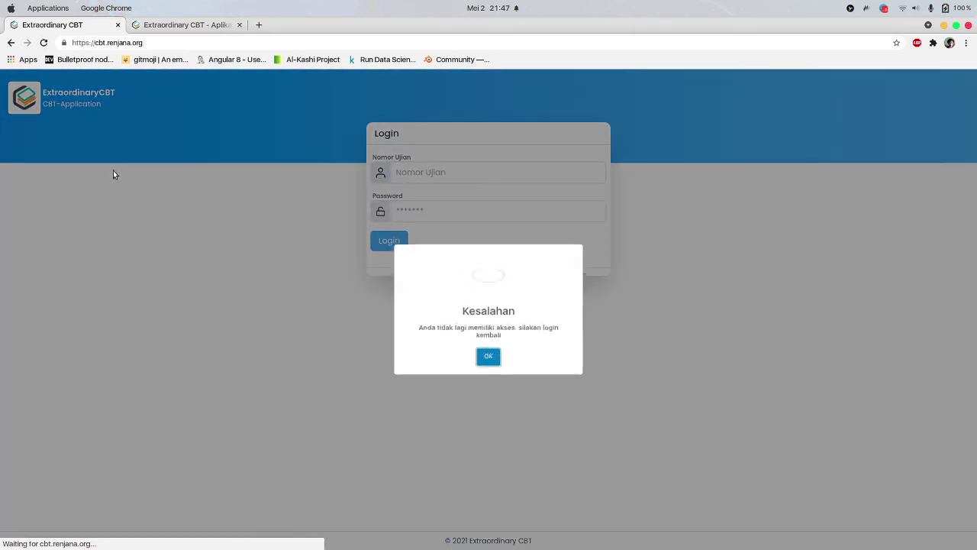
click(488, 357)
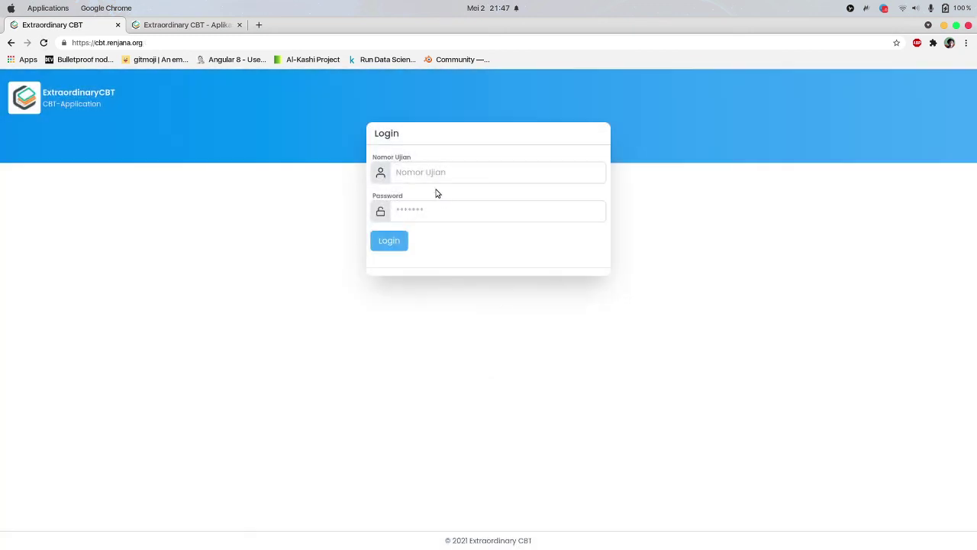
click(430, 165)
text(K00)
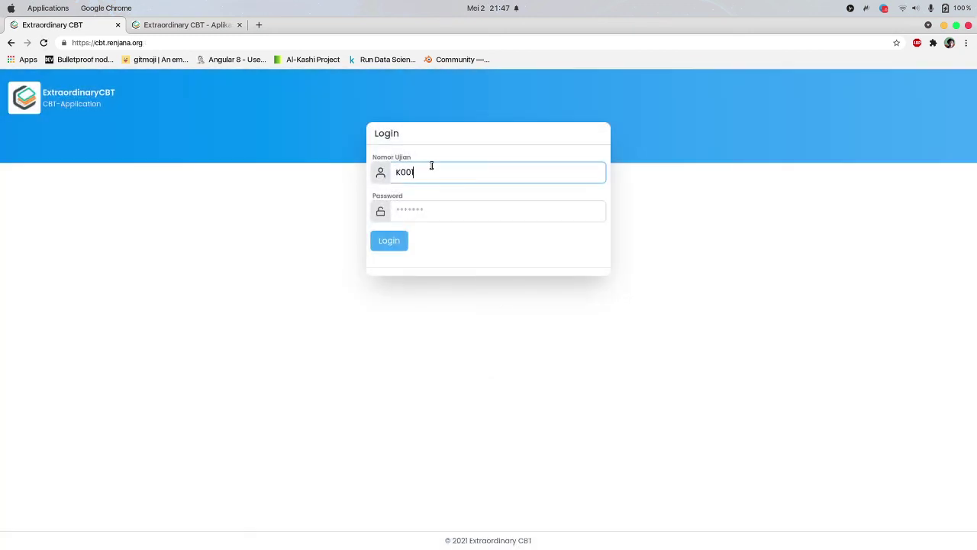
text(1)
key(Tab)
text(••)
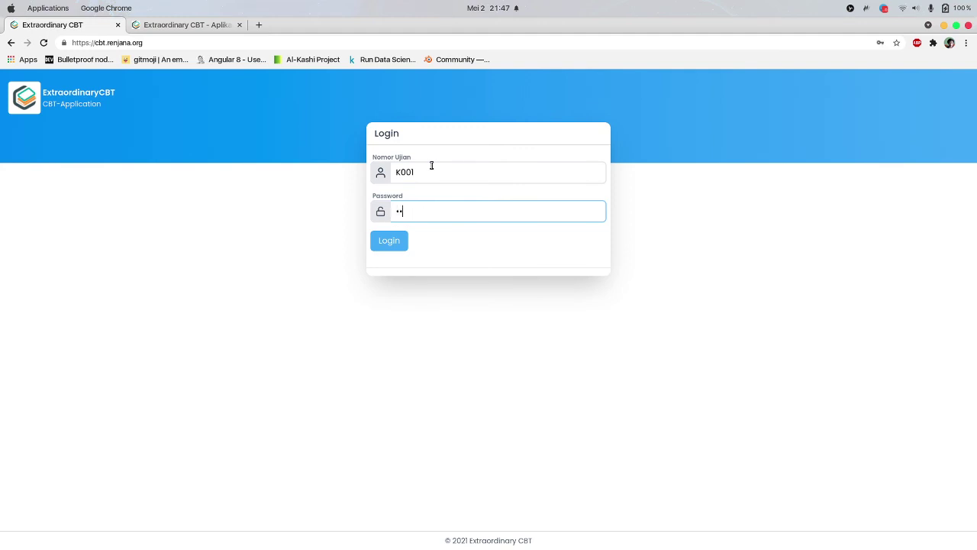
key(Return)
Choose Ujian Sekolah Day 1, paste the exam token copied from the admin side, and submit
click(421, 235)
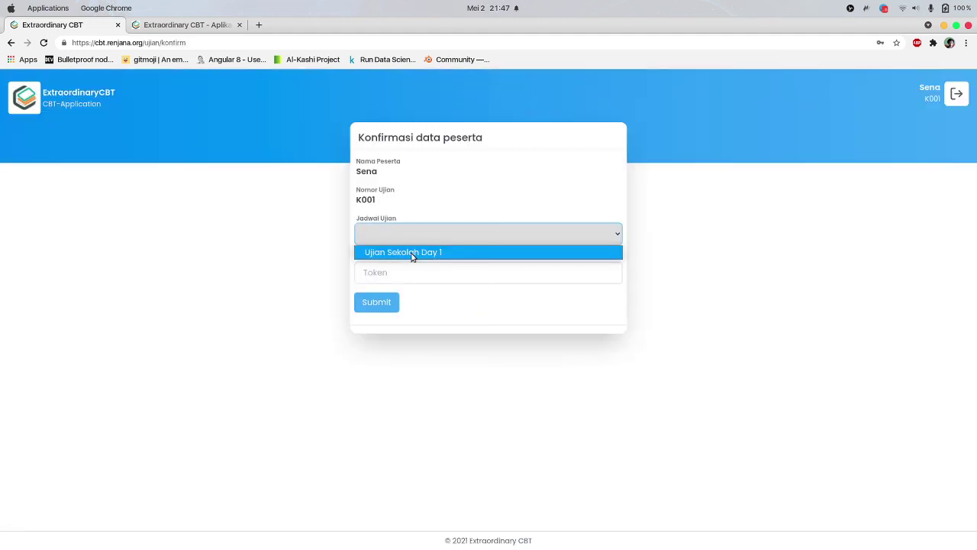
click(412, 252)
click(414, 275)
click(187, 26)
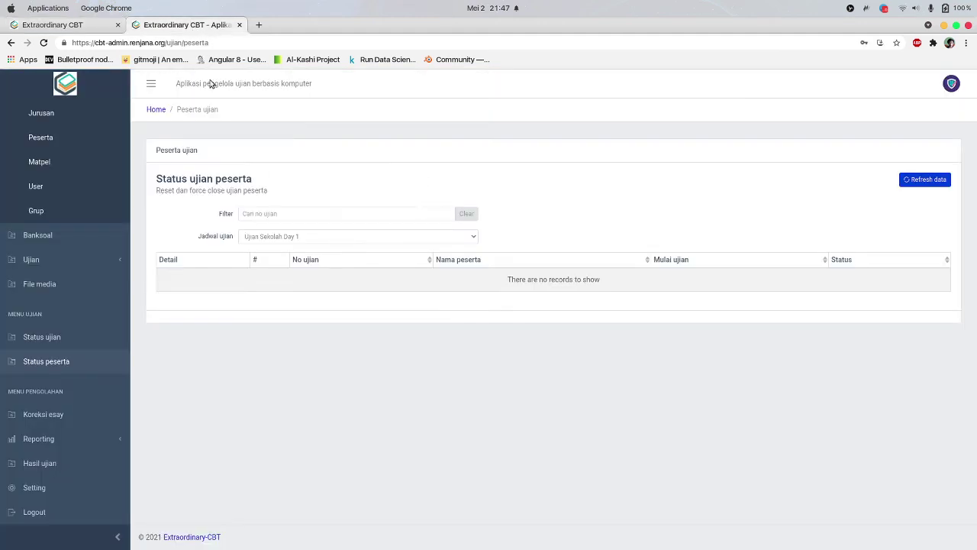
click(61, 339)
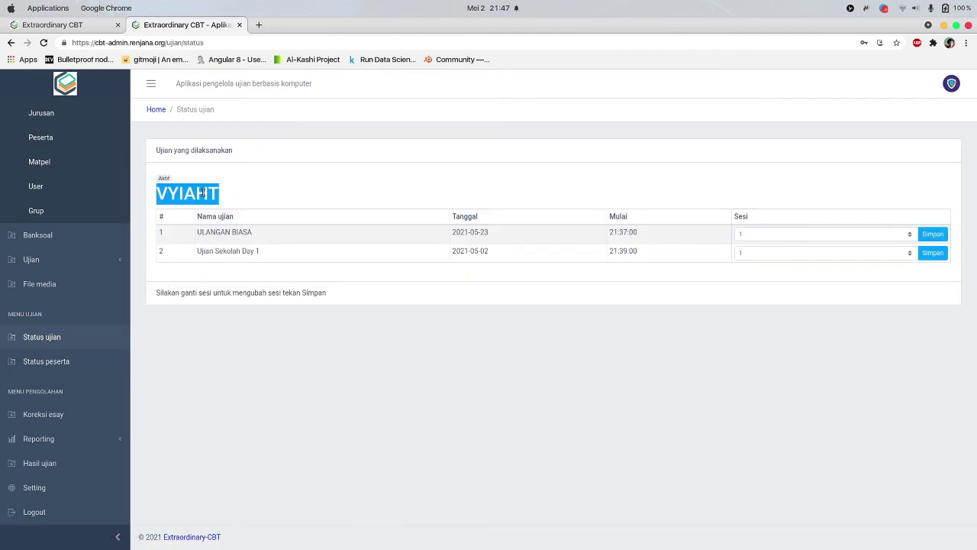
click(80, 355)
click(76, 24)
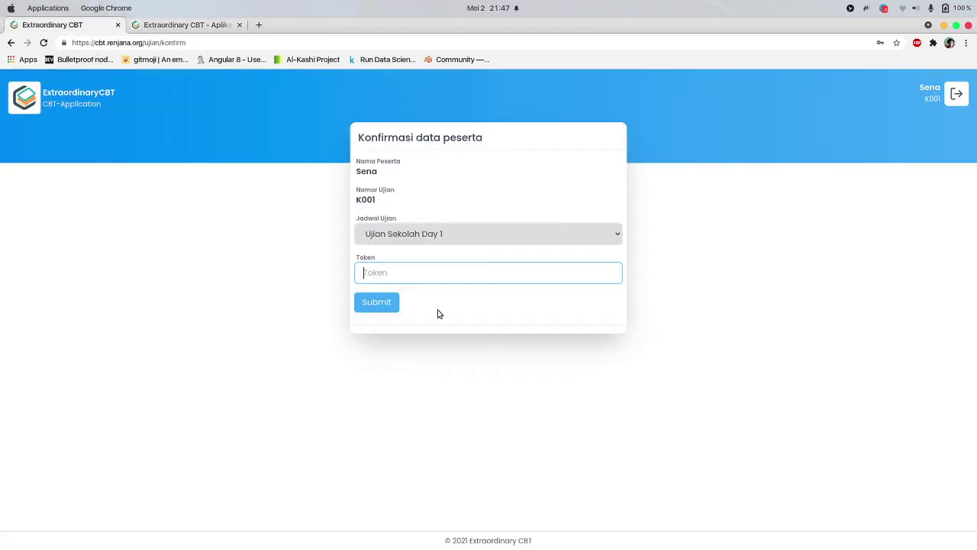
key(super+v)
click(376, 302)
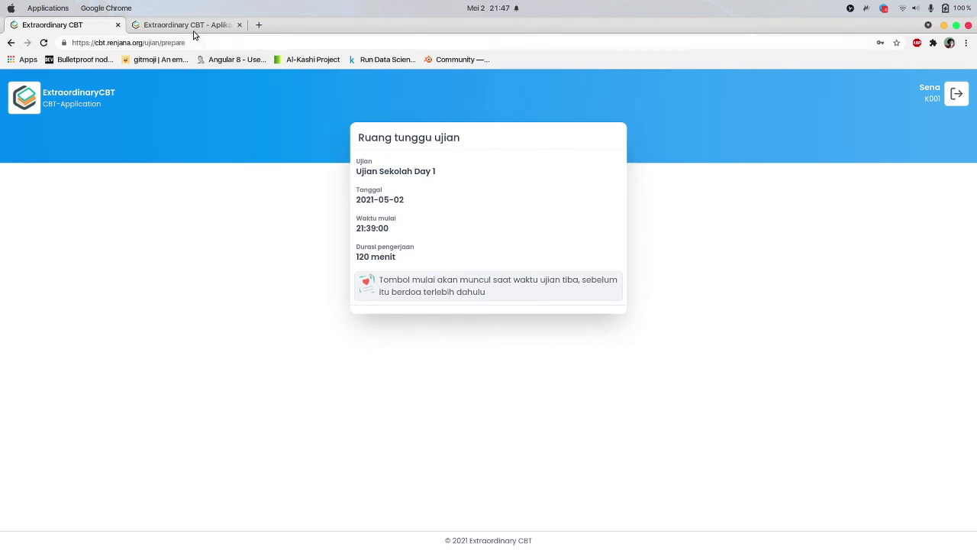
click(200, 26)
click(290, 243)
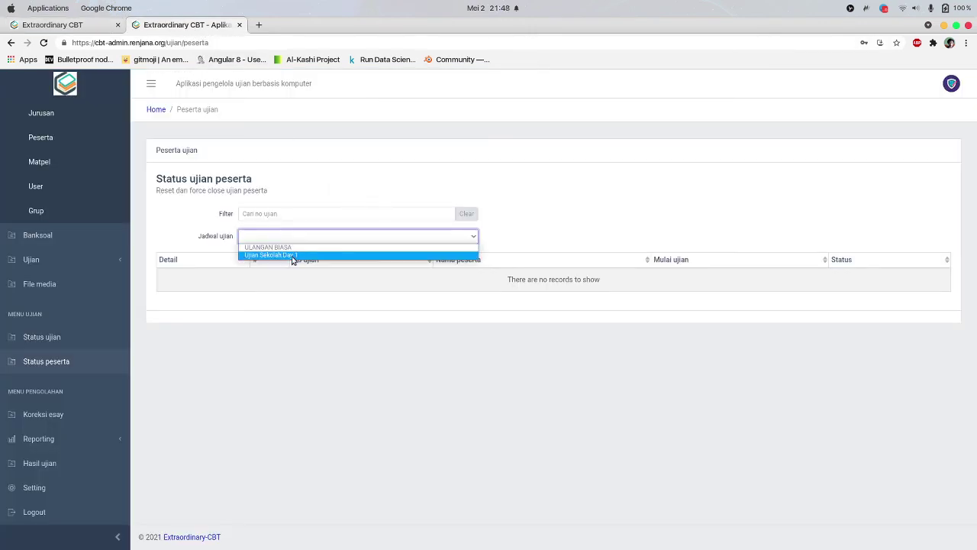
List Ujian Sekolah Day 1 participants and expand K001's Detail row to edit extra minutes
click(294, 256)
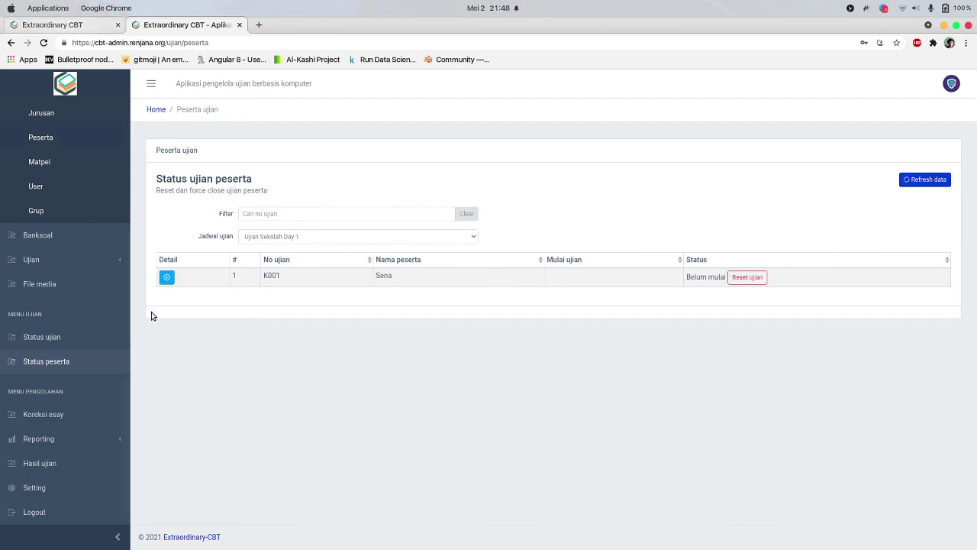
click(161, 272)
click(221, 307)
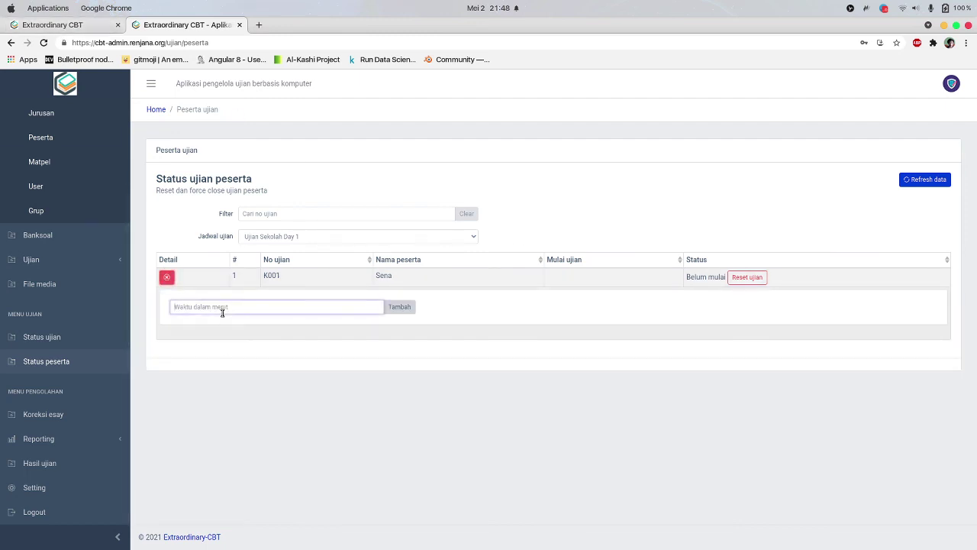
click(267, 342)
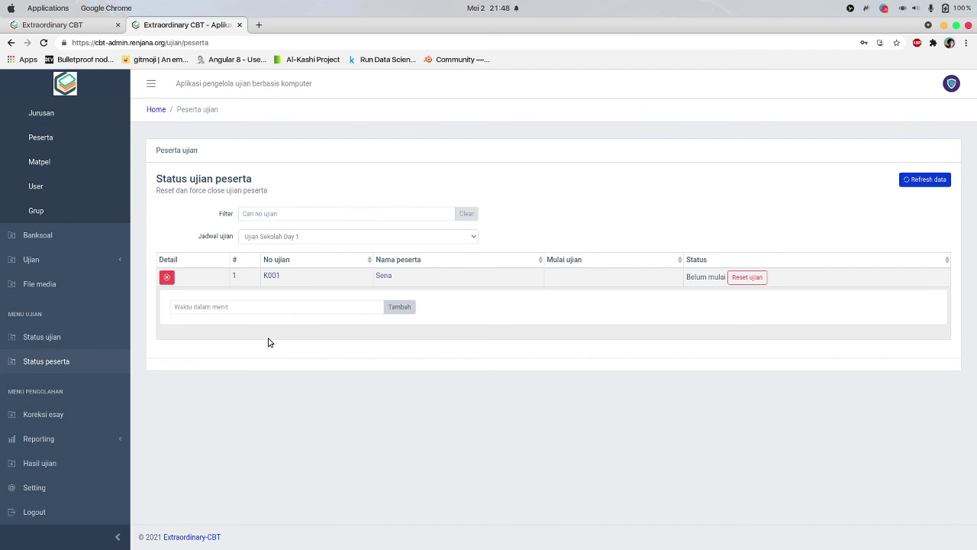
click(265, 305)
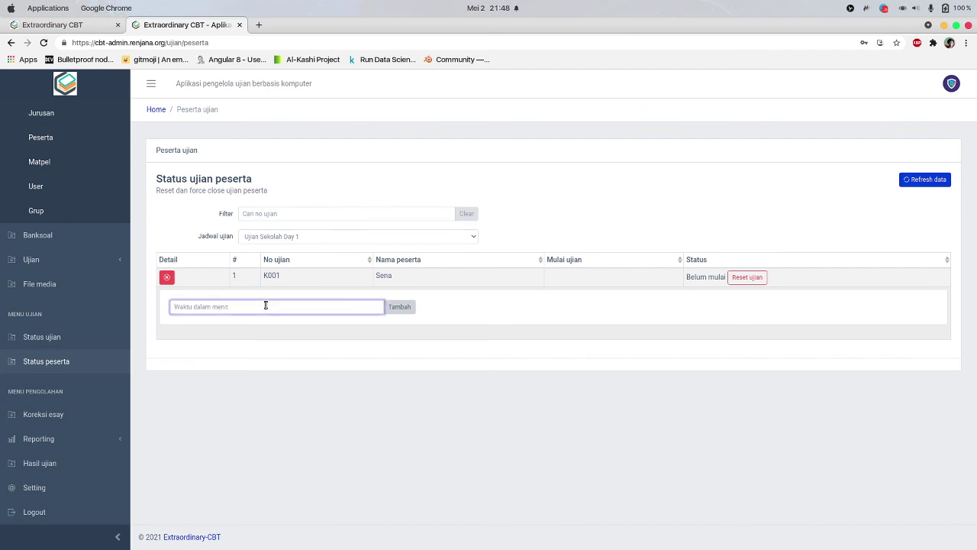
text(10)
click(564, 293)
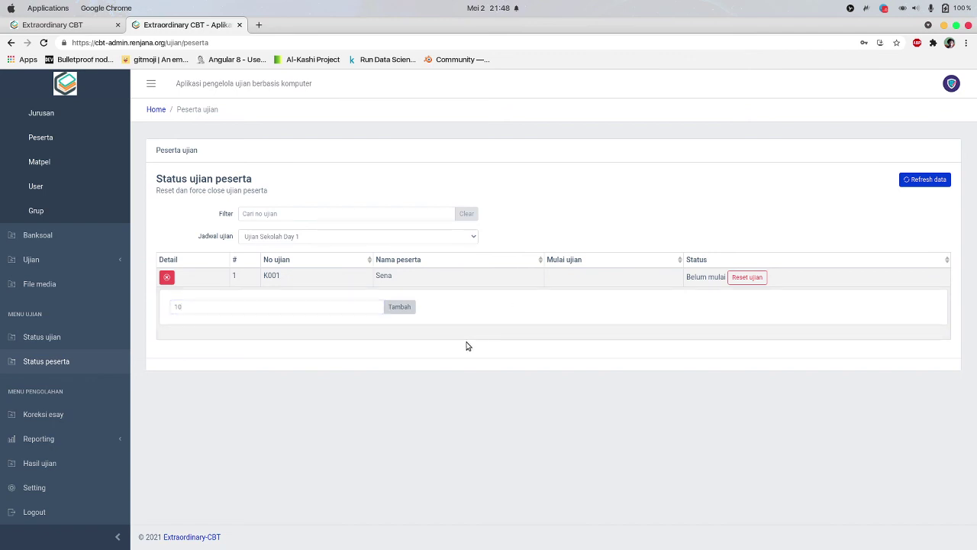
Add 20 extra minutes for K001 and confirm, then dismiss the 500 'Data missing' error
click(239, 308)
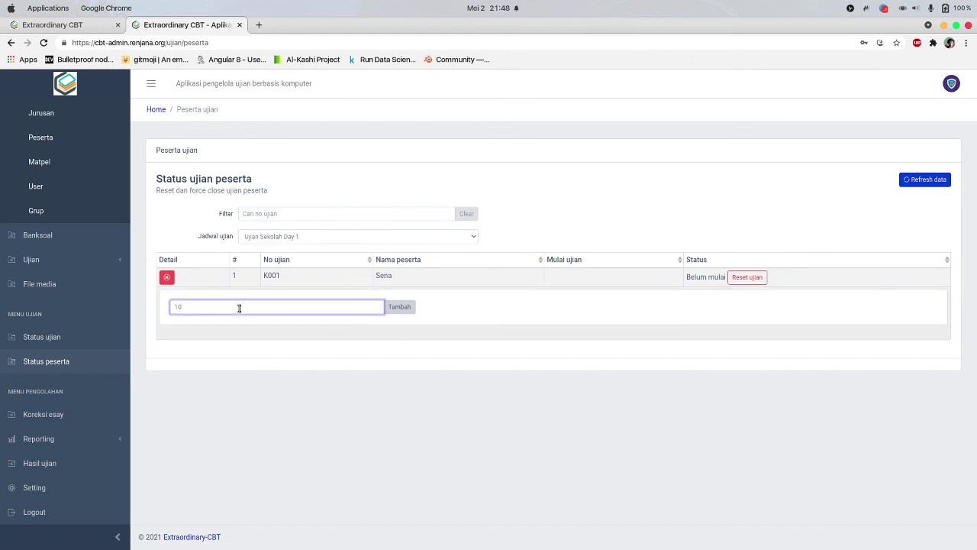
key(BackSpace)
key(BackSpace)
text(20)
click(258, 335)
click(212, 307)
click(164, 336)
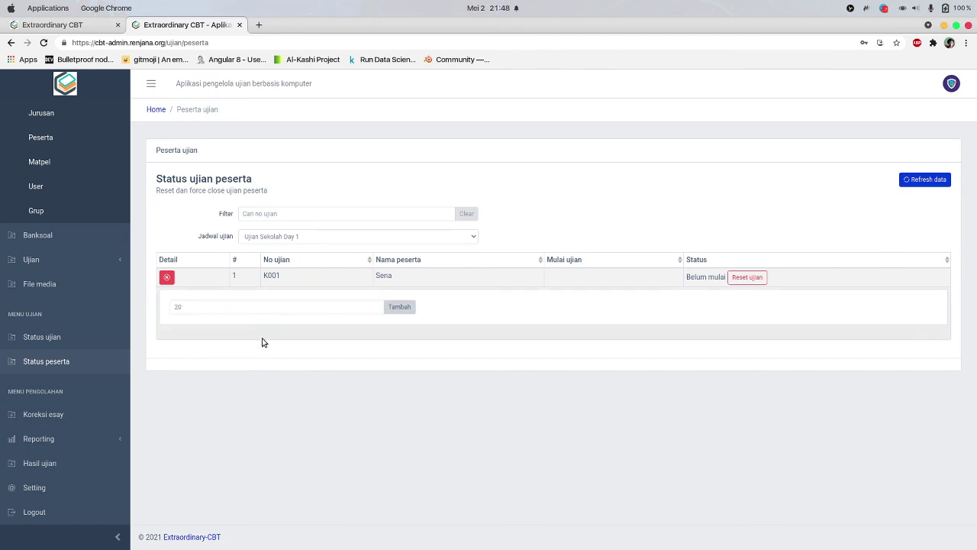
click(397, 309)
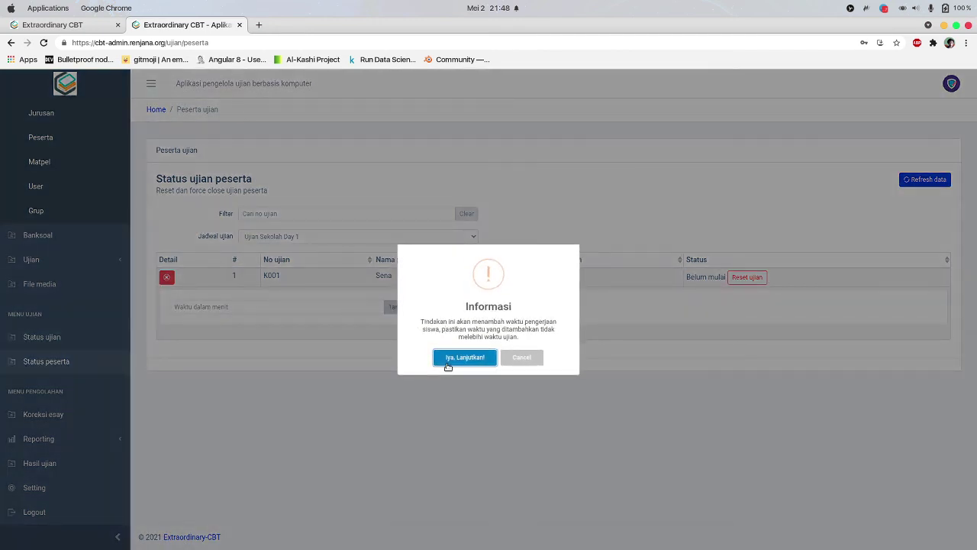
click(459, 358)
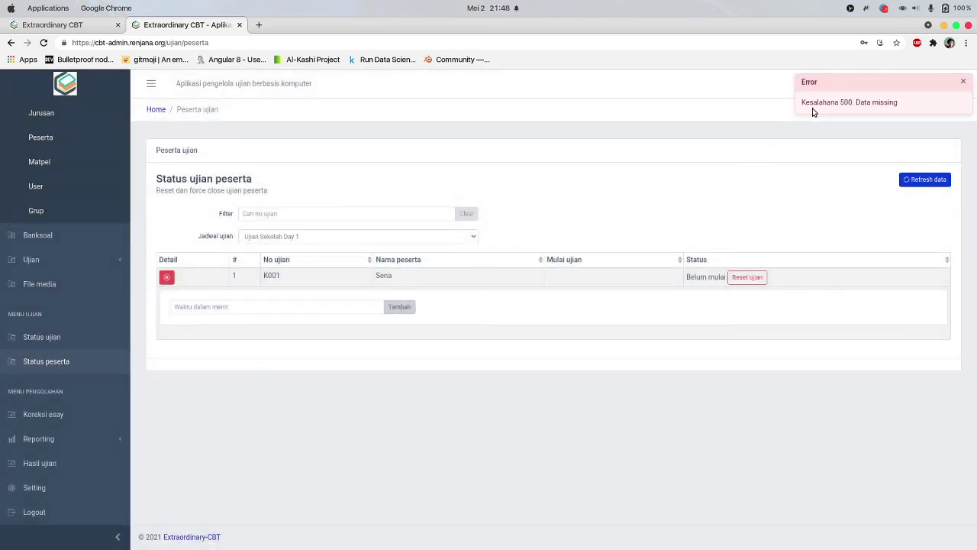
click(963, 81)
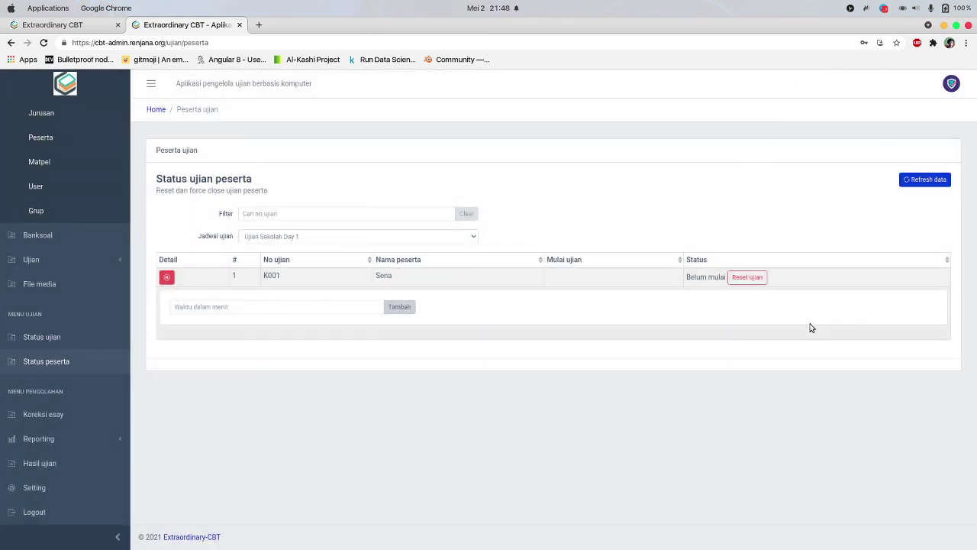
click(166, 277)
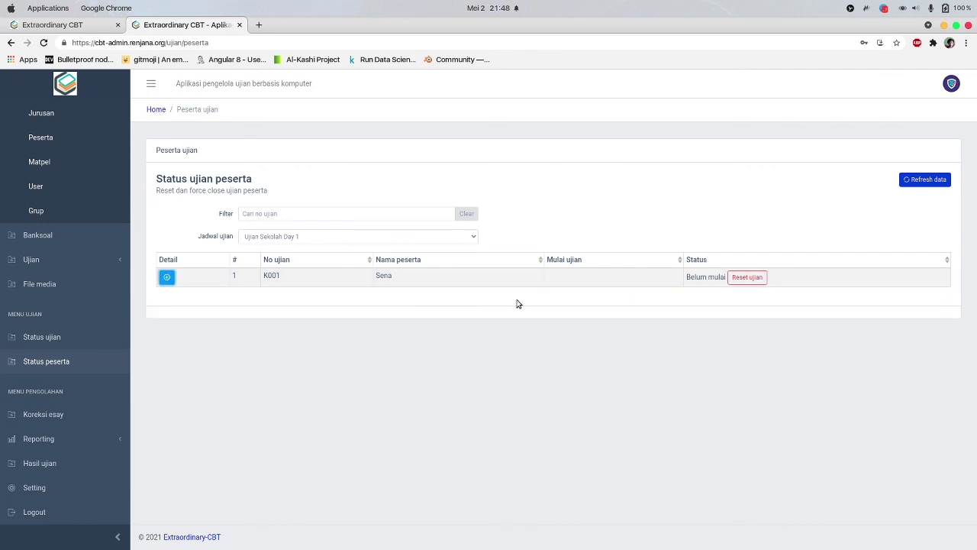
Start K001's exam with Mulai, then reselect Ujian Sekolah Day 1 in admin to refresh the status
click(82, 29)
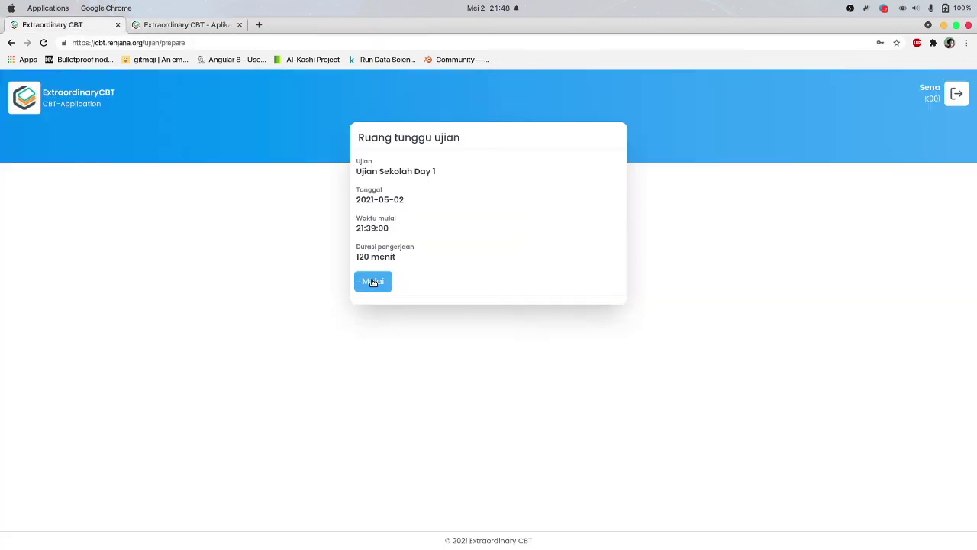
click(373, 279)
click(187, 25)
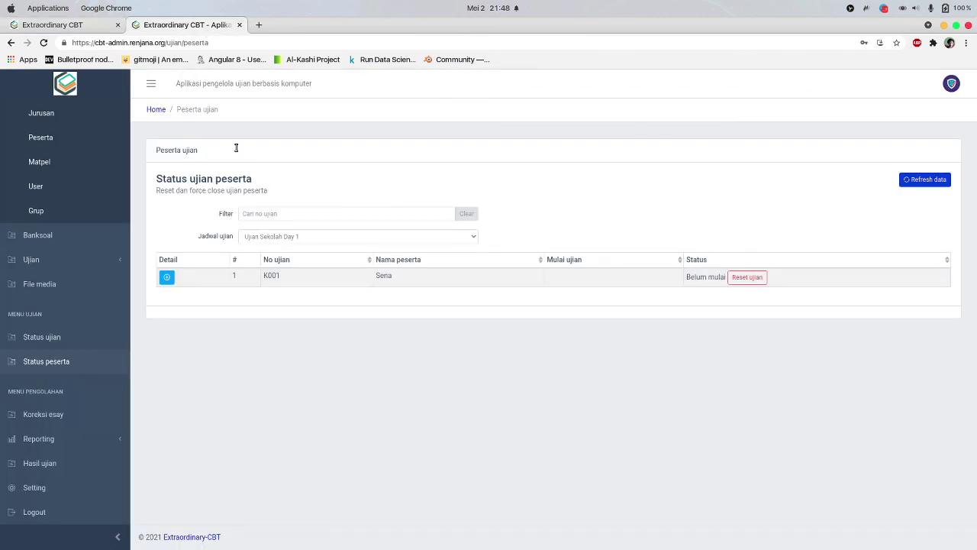
click(168, 277)
click(194, 306)
text(1)
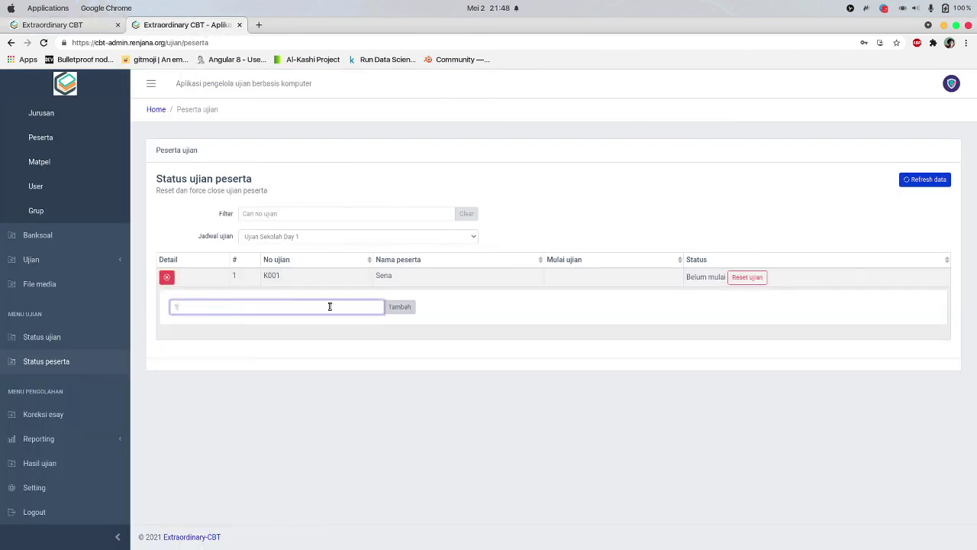
click(309, 234)
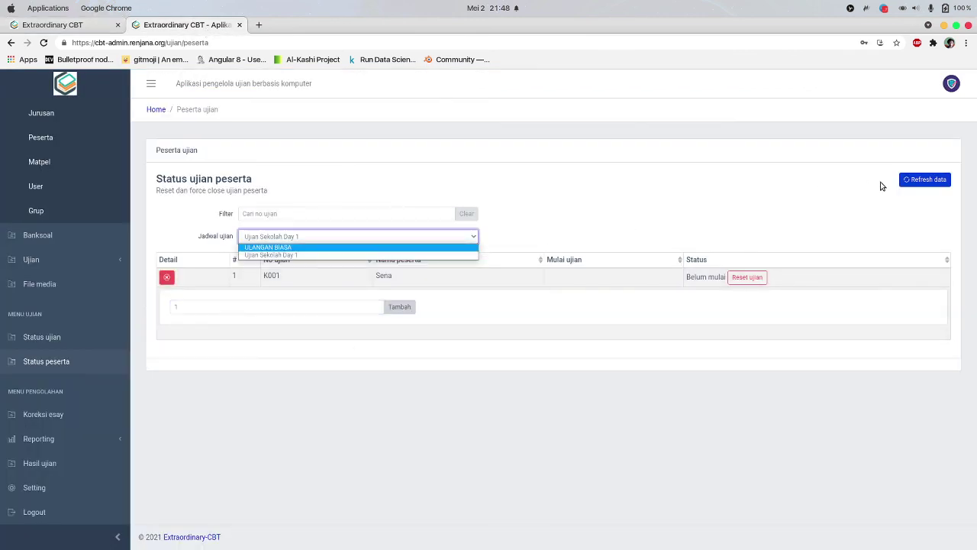
click(930, 183)
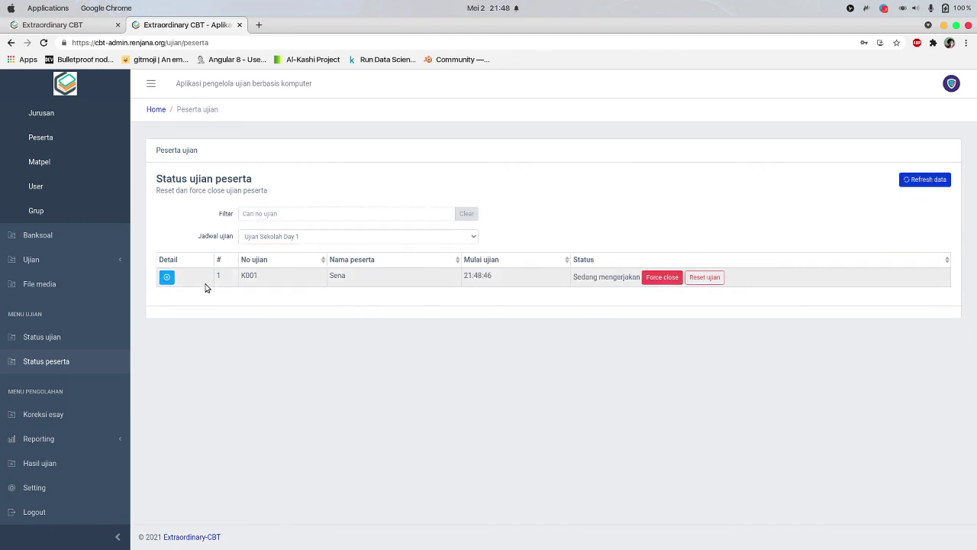
Try adding extra minutes to K001's running exam; it is rejected as exceeding the window
click(166, 277)
click(229, 306)
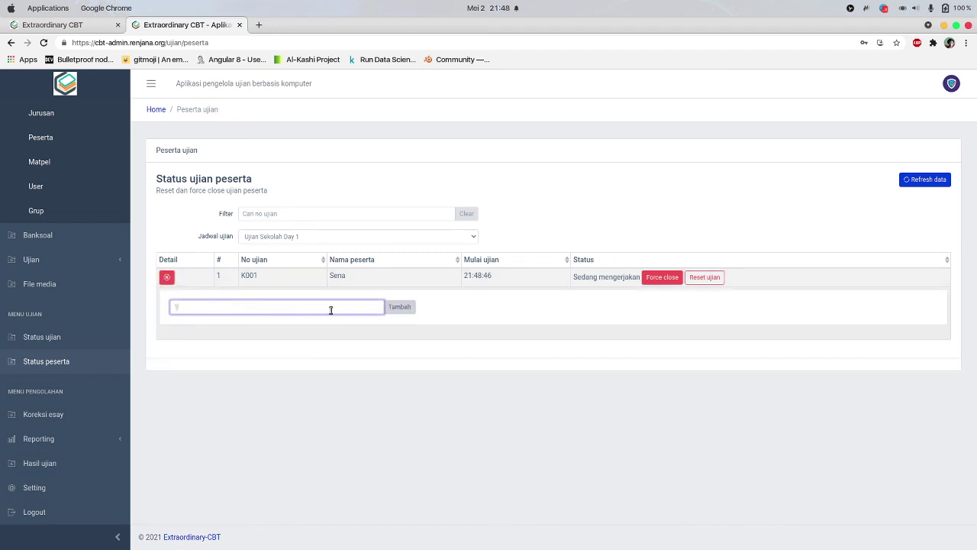
click(394, 309)
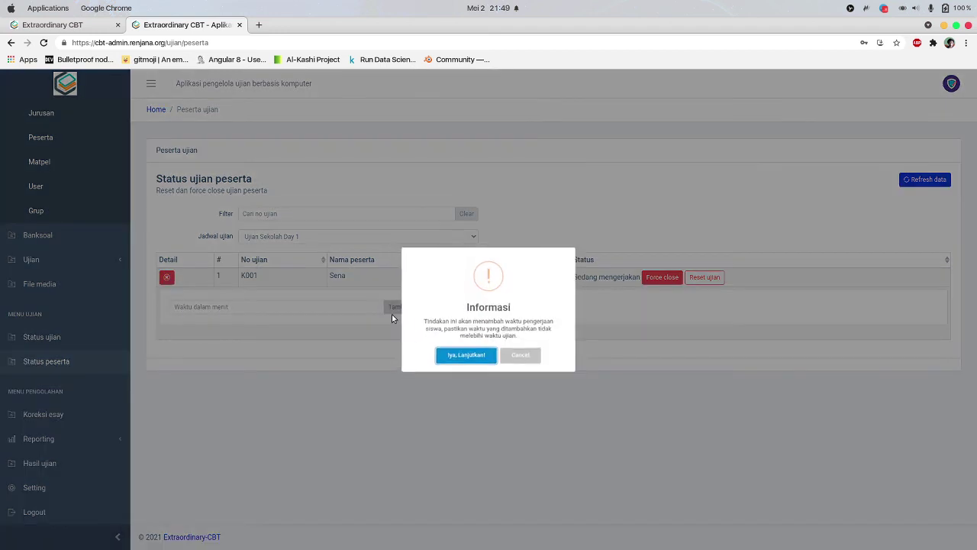
click(463, 356)
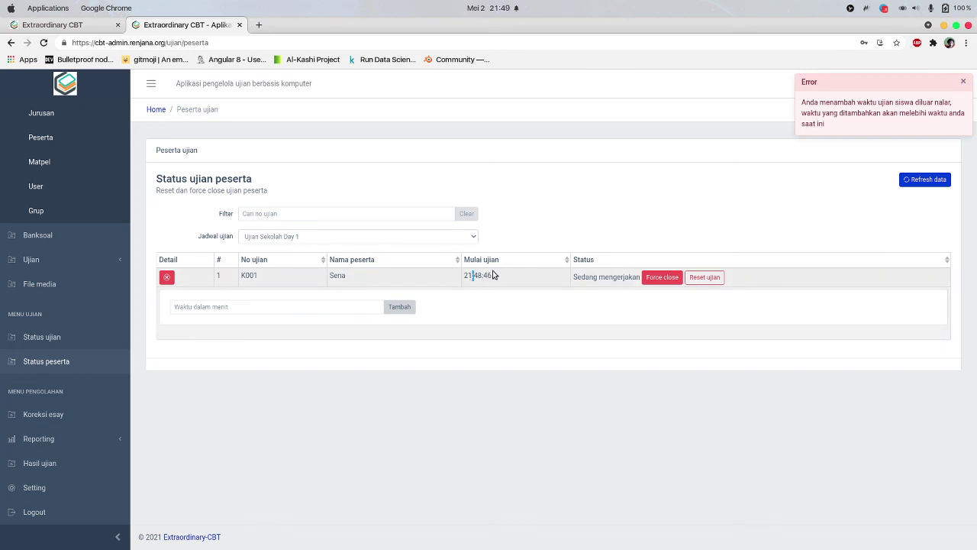
triple_click(465, 278)
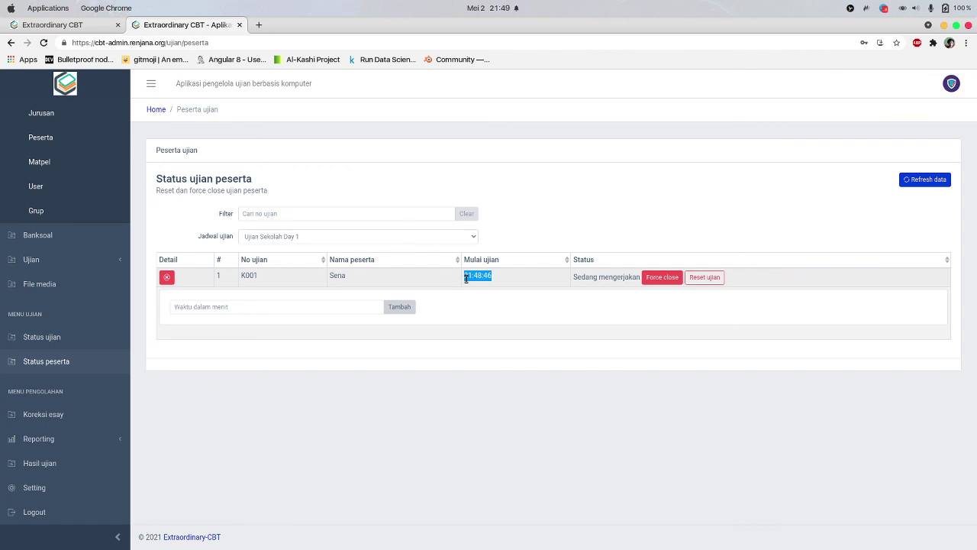
click(475, 299)
click(348, 312)
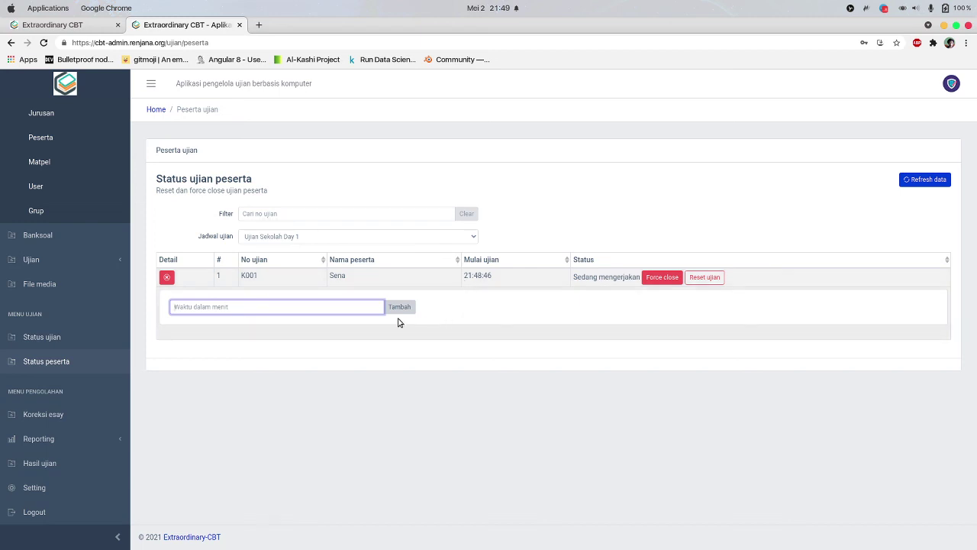
Force-close K001's running exam and confirm the participant is locked out with a no-access error
click(652, 279)
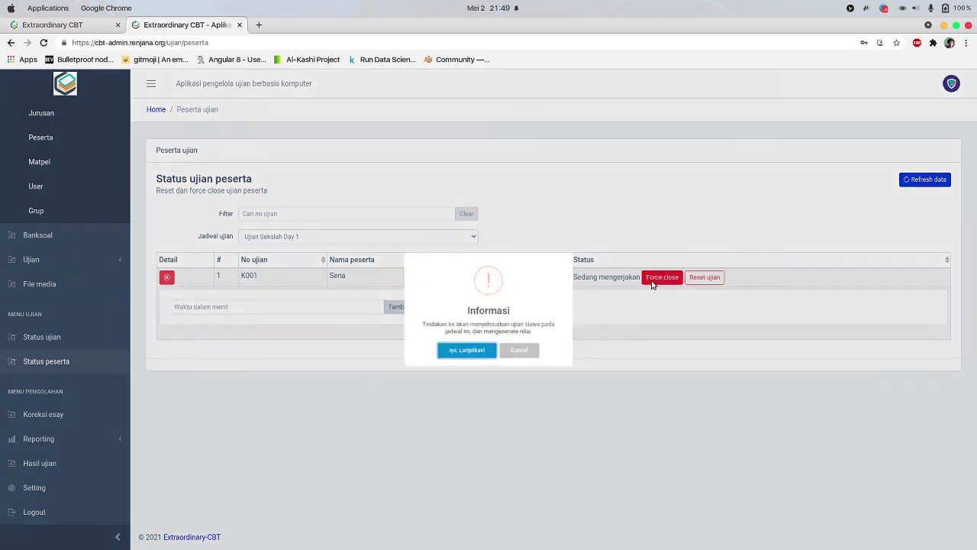
click(453, 353)
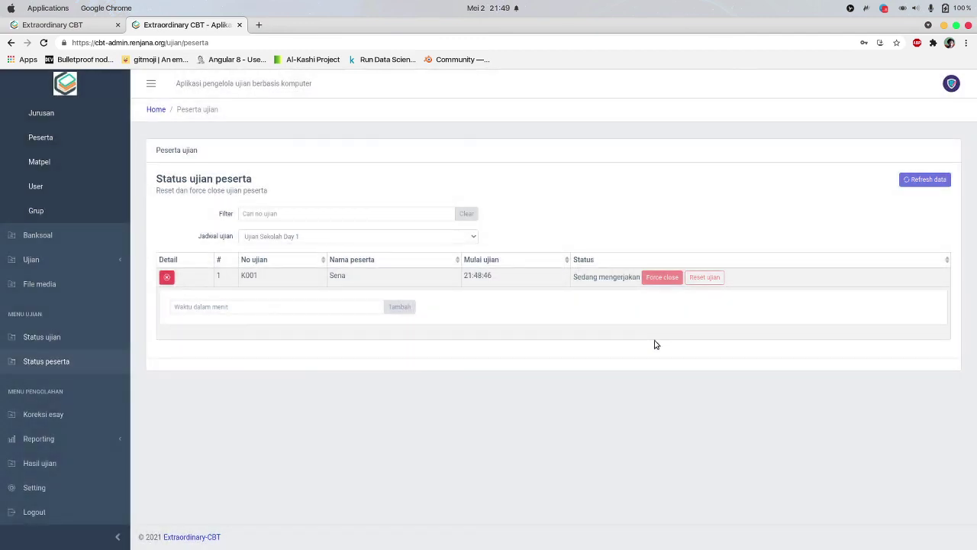
click(80, 33)
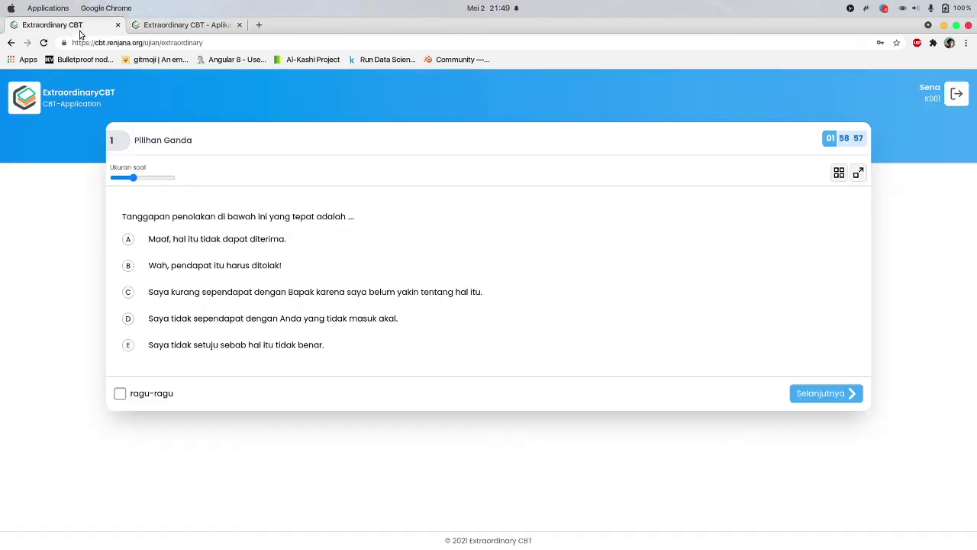
click(129, 241)
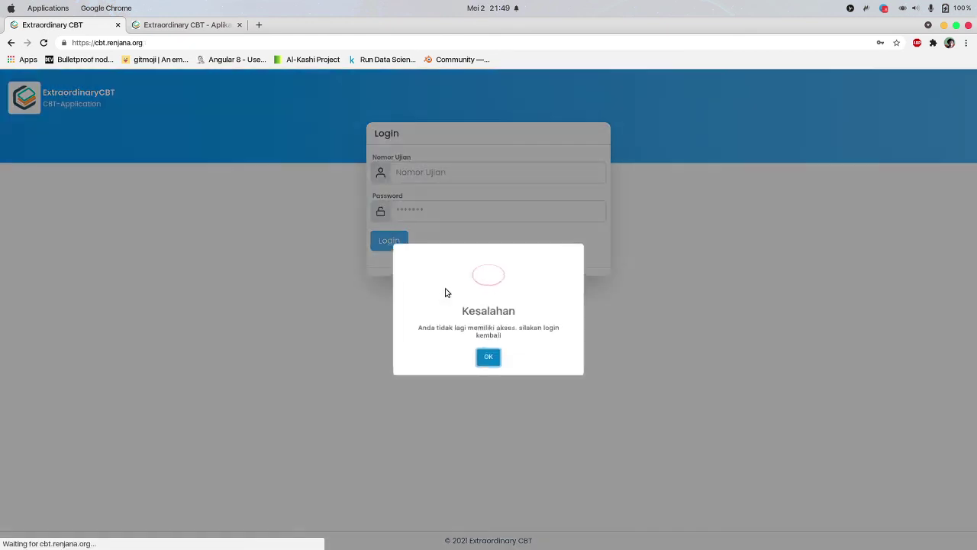
click(493, 358)
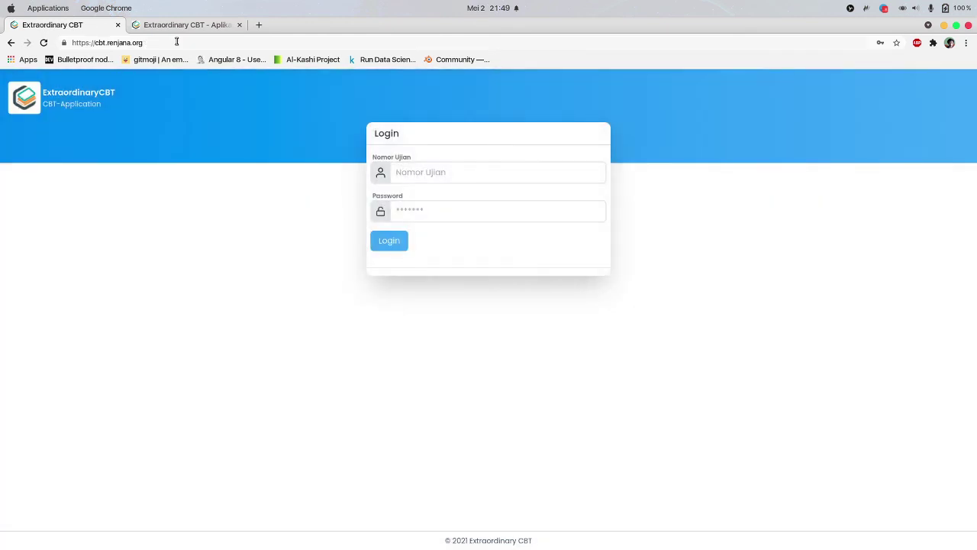
click(183, 25)
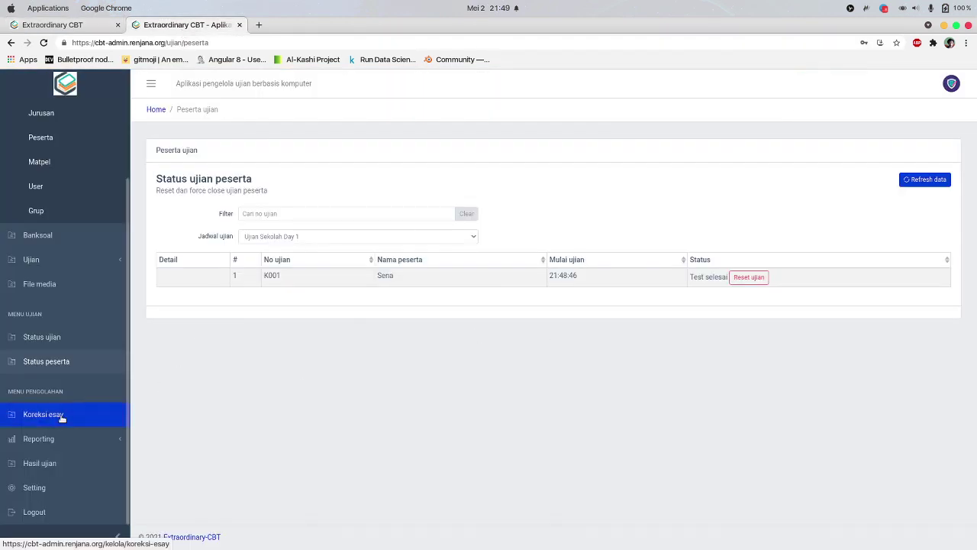
click(61, 416)
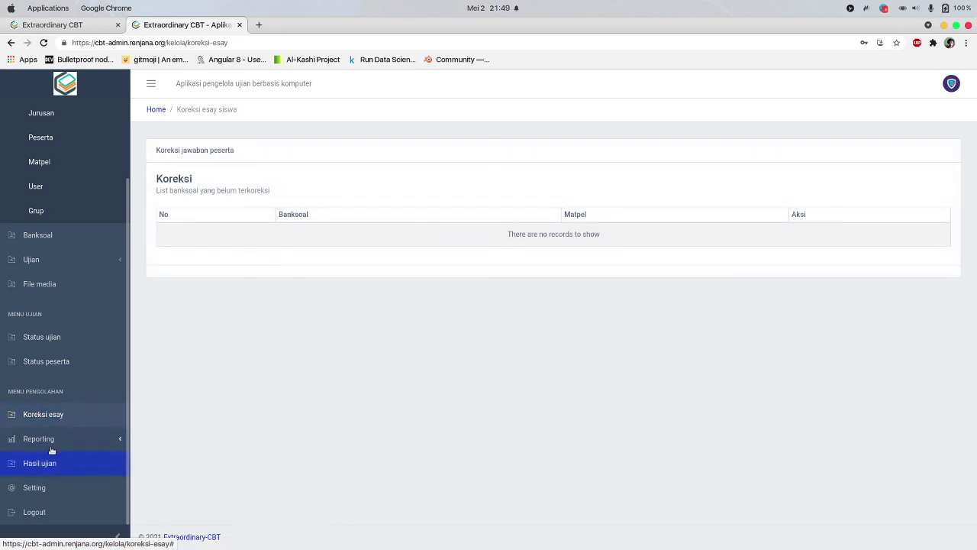
Open the Capaian siswa report for Ujian Sekolah Day 1 and start the 5PW-2021-INDO download
click(42, 438)
scroll(45, 435, down, 2)
click(53, 414)
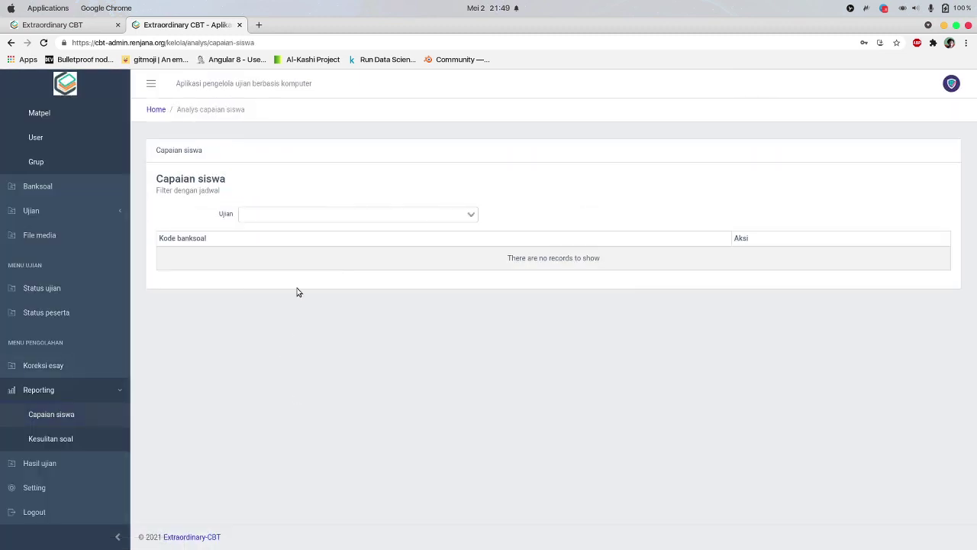
click(298, 213)
click(300, 214)
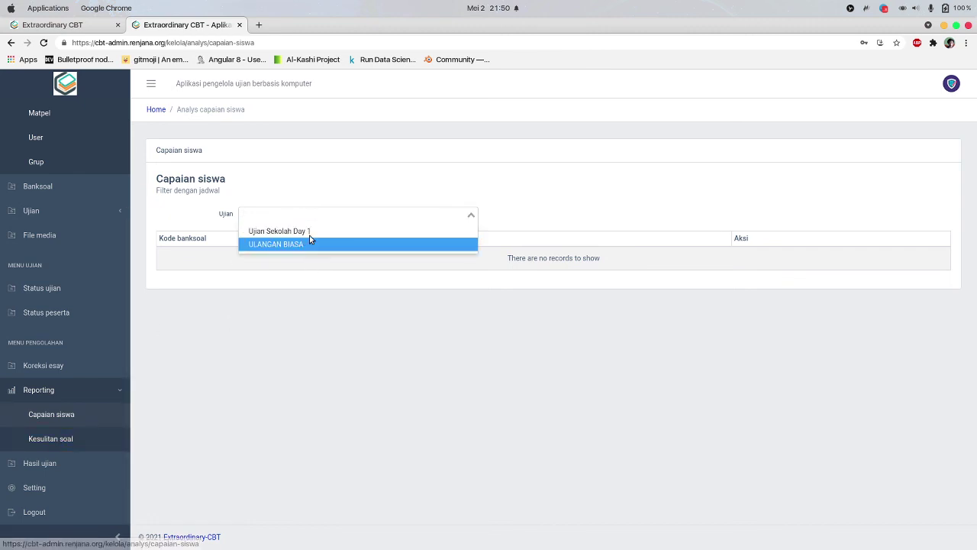
click(307, 231)
click(606, 258)
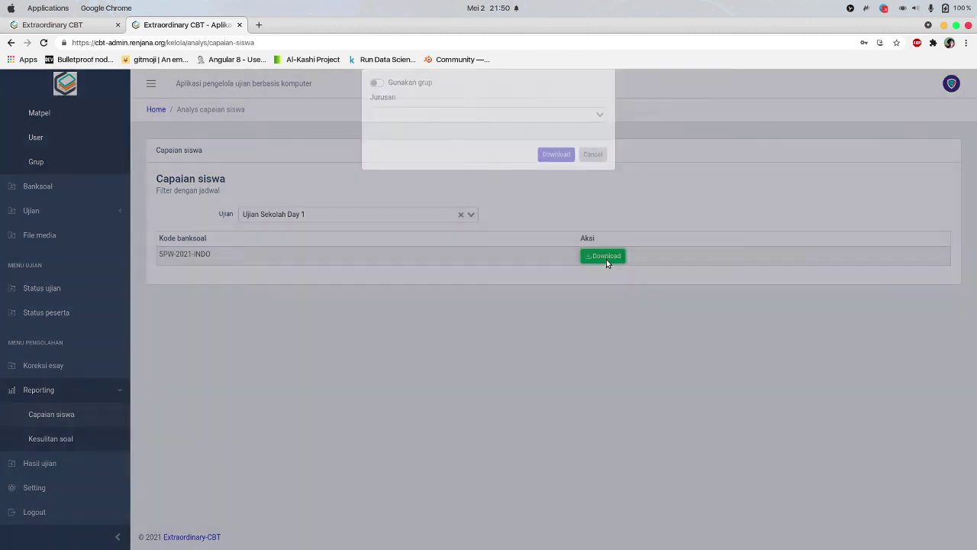
Add Teknik Komputer and Perkantoran as download departments, then remove both again
click(460, 129)
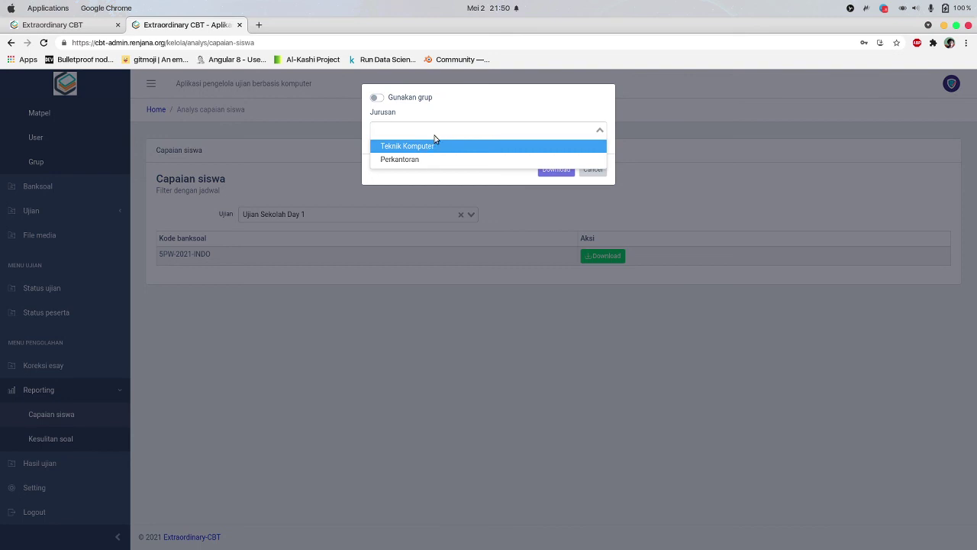
click(432, 112)
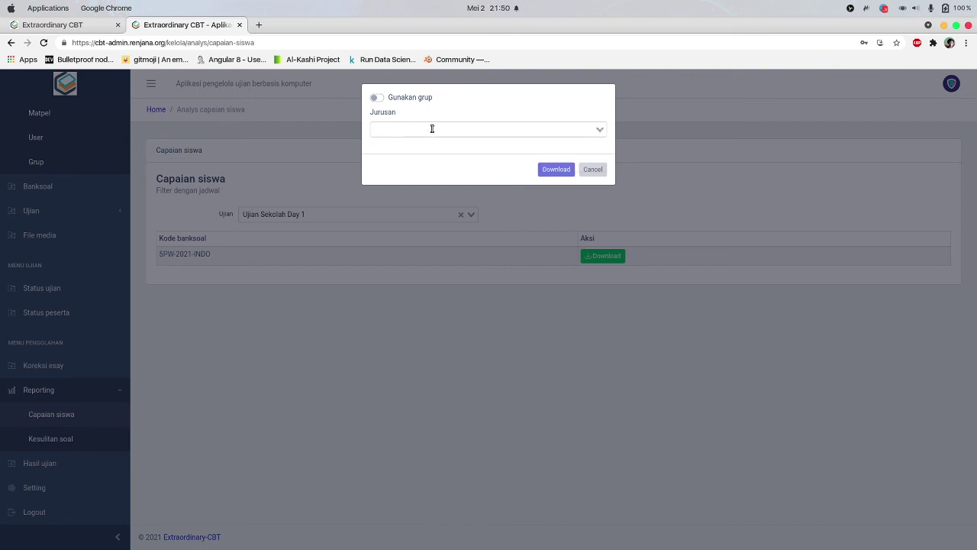
click(432, 129)
click(456, 143)
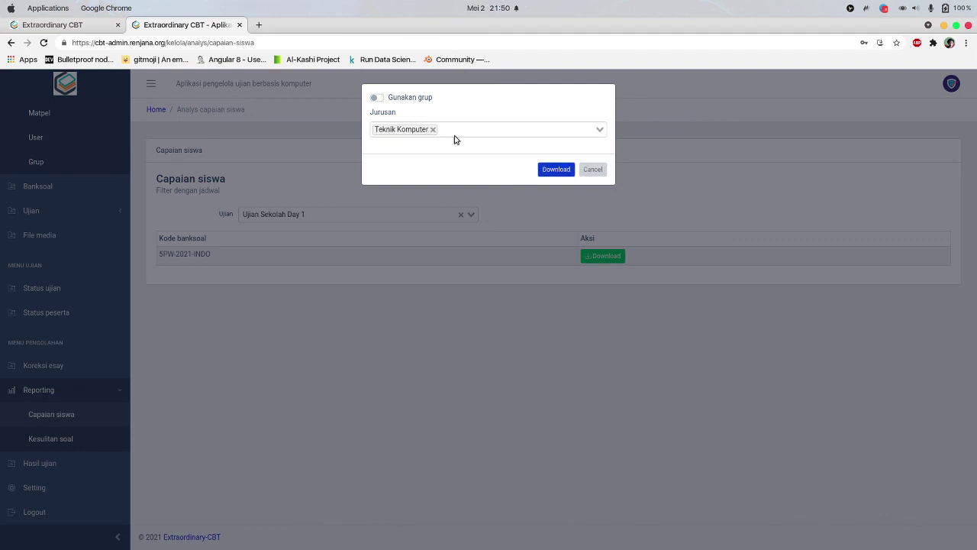
click(445, 163)
click(512, 128)
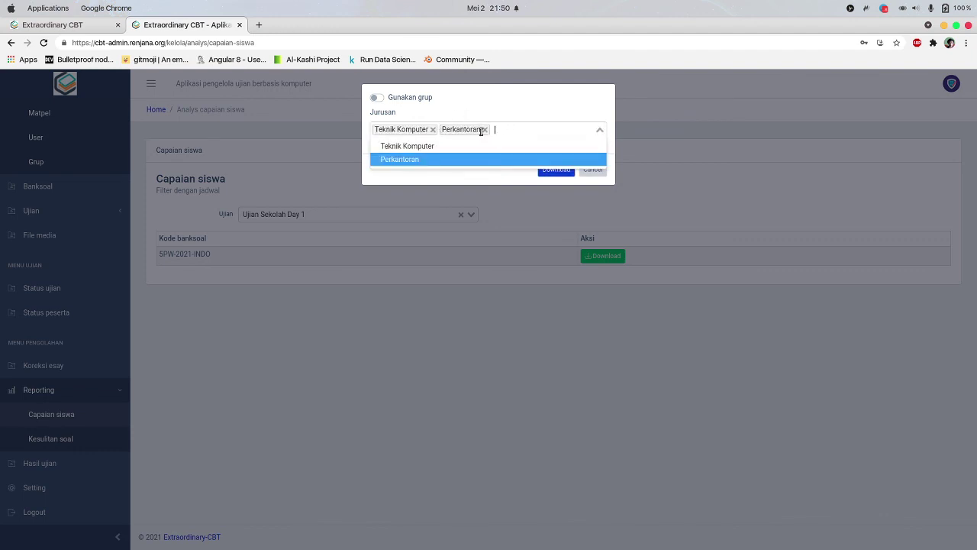
click(431, 130)
click(421, 129)
click(426, 115)
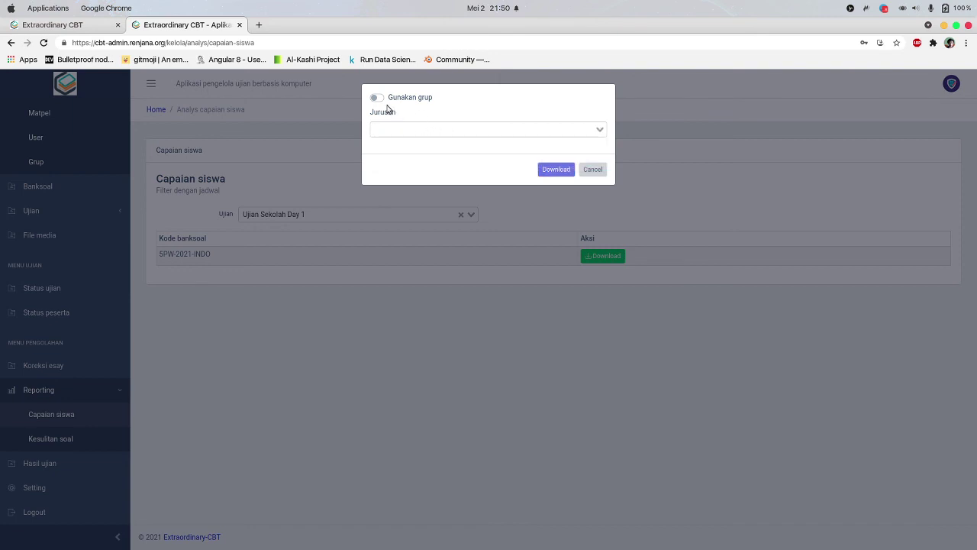
Switch the download to group filtering, try groups XI and X with sub-groups, then cancel
click(377, 98)
click(423, 128)
click(422, 148)
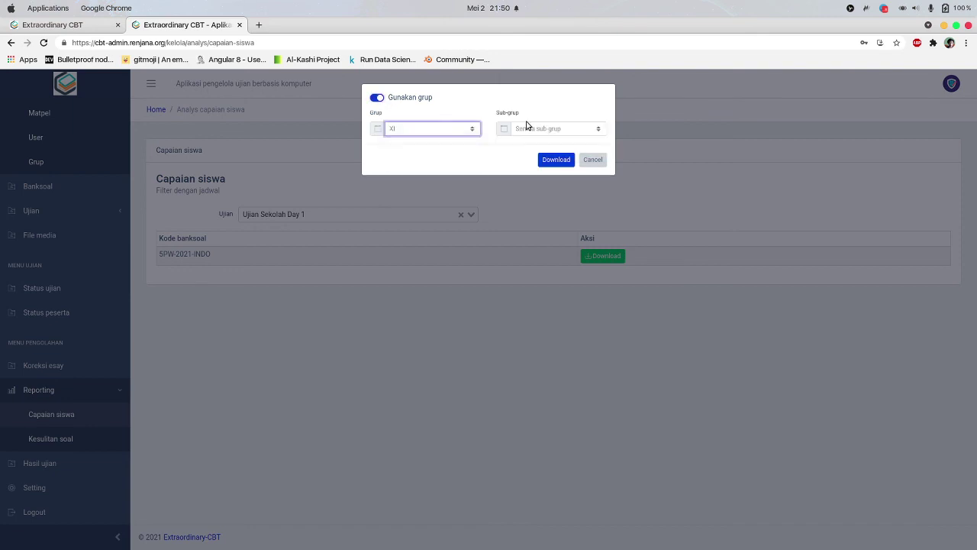
click(526, 129)
click(542, 136)
click(419, 128)
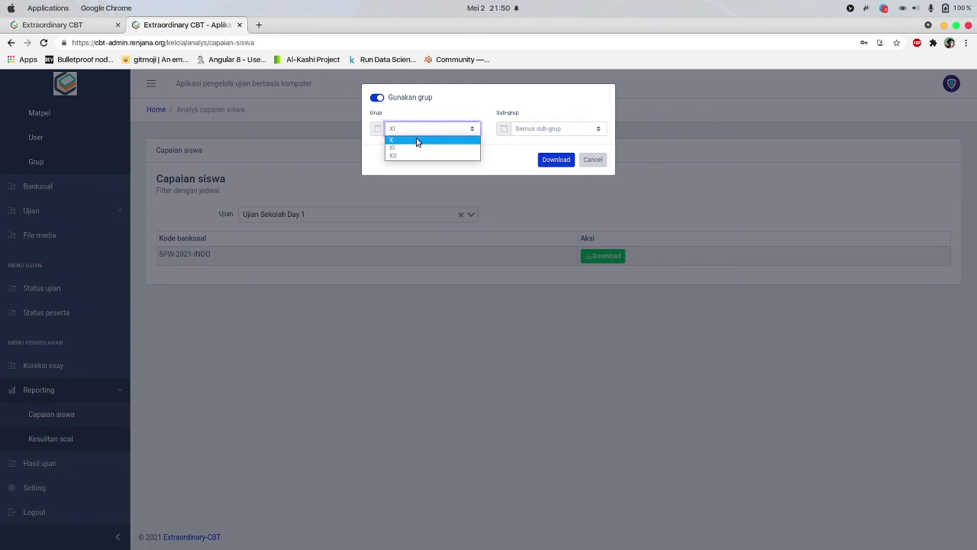
click(416, 141)
click(525, 128)
click(534, 140)
click(542, 128)
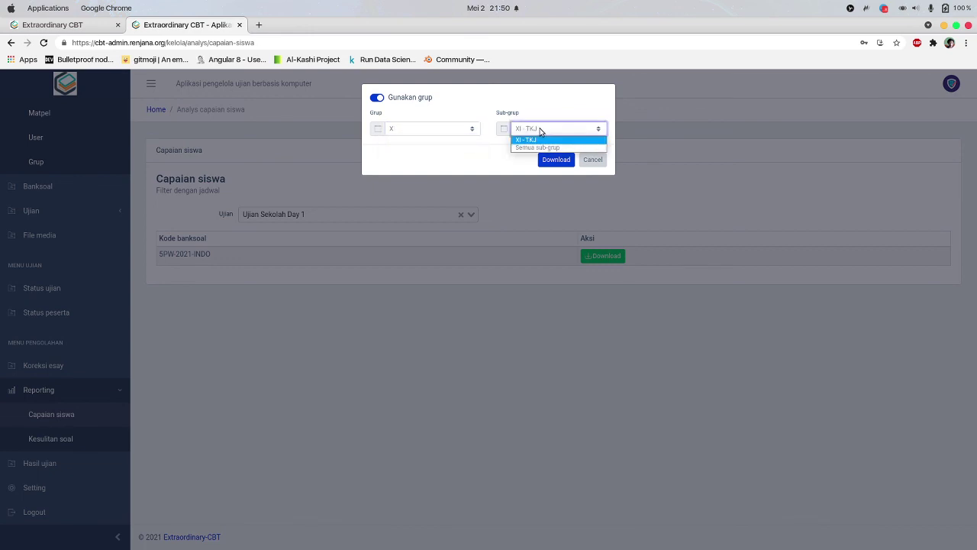
click(540, 128)
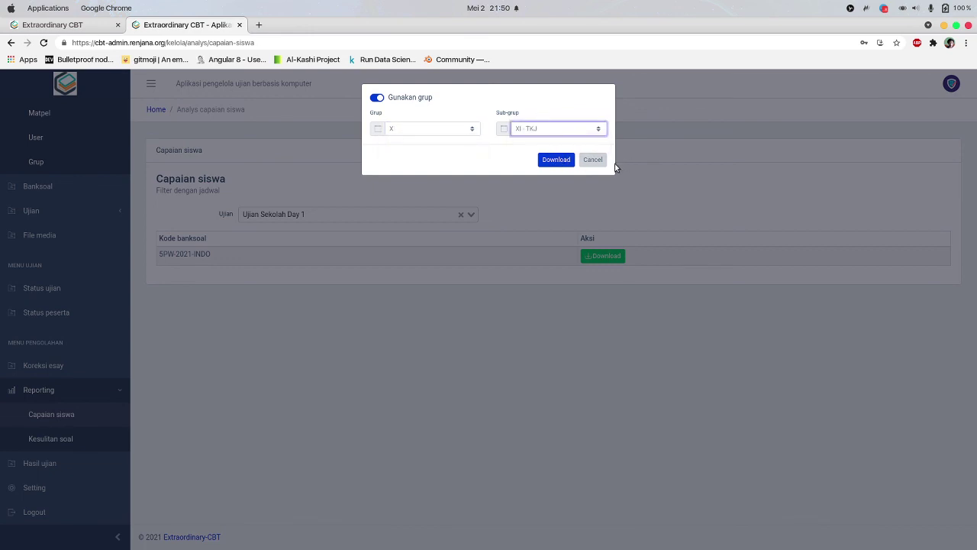
click(593, 159)
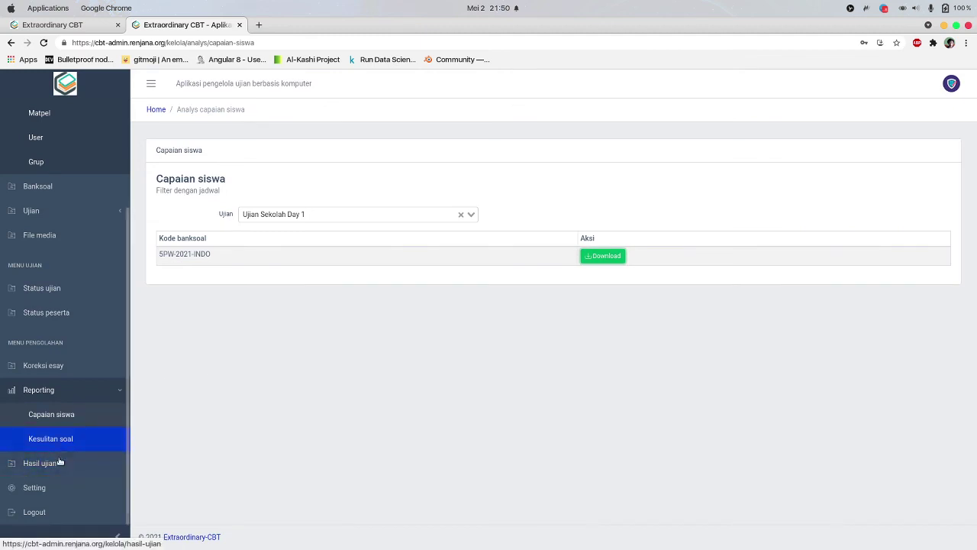
Review Kesulitan soal results for 5PW-2021-INDO, showing question 1 at 100% wrong, then go back
click(77, 438)
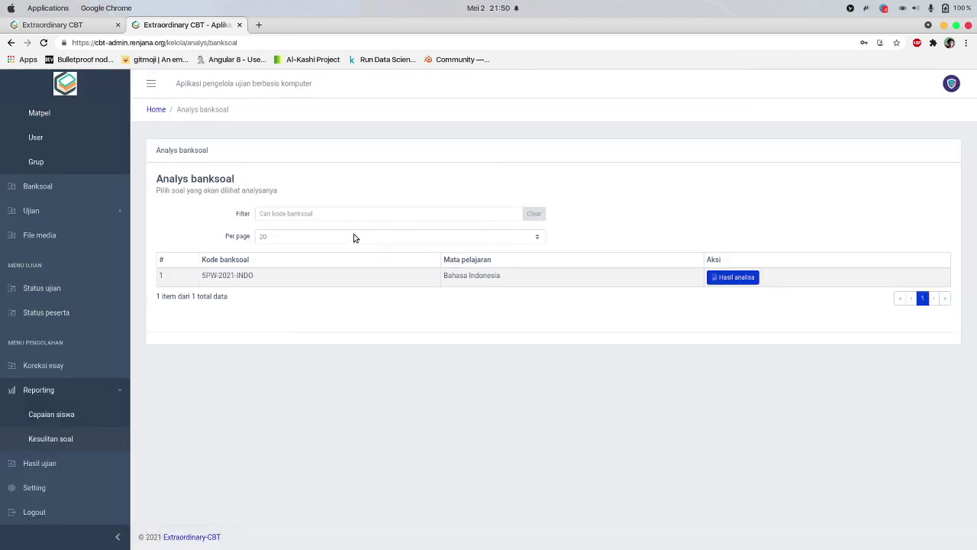
click(734, 277)
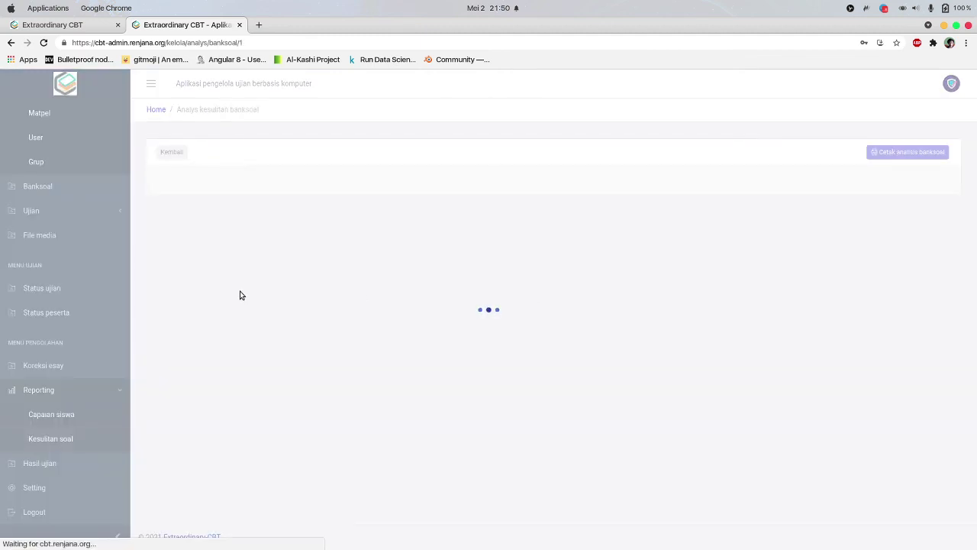
scroll(369, 311, down, 5)
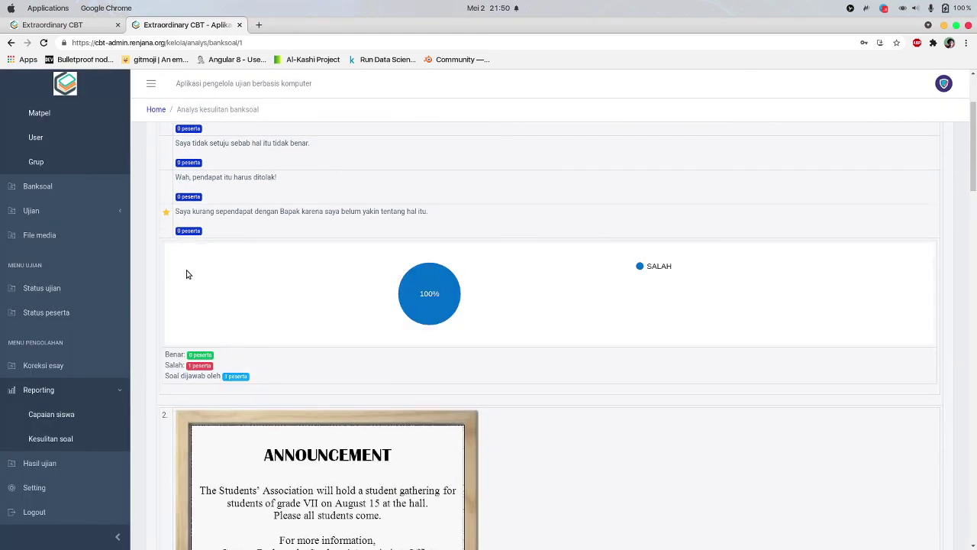
scroll(344, 380, up, 3)
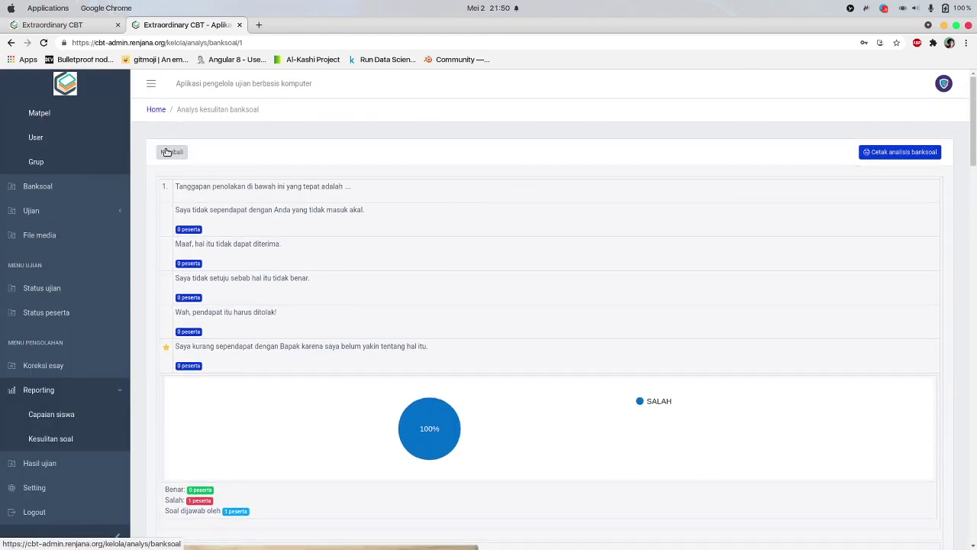
click(172, 152)
click(71, 389)
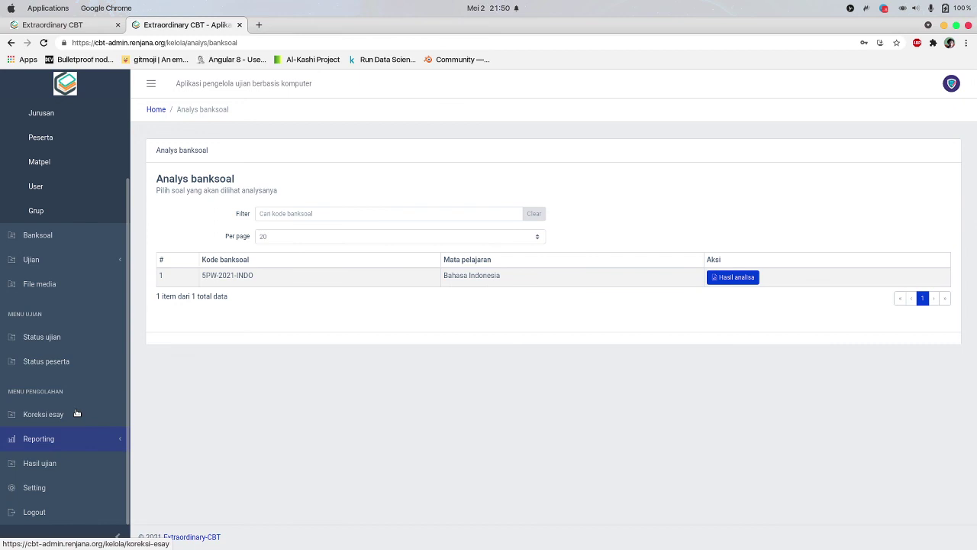
Filter Hasil ujian to group X, sub-group XI - TKJ and Ujian Sekolah Day 1, and expand the result
click(55, 463)
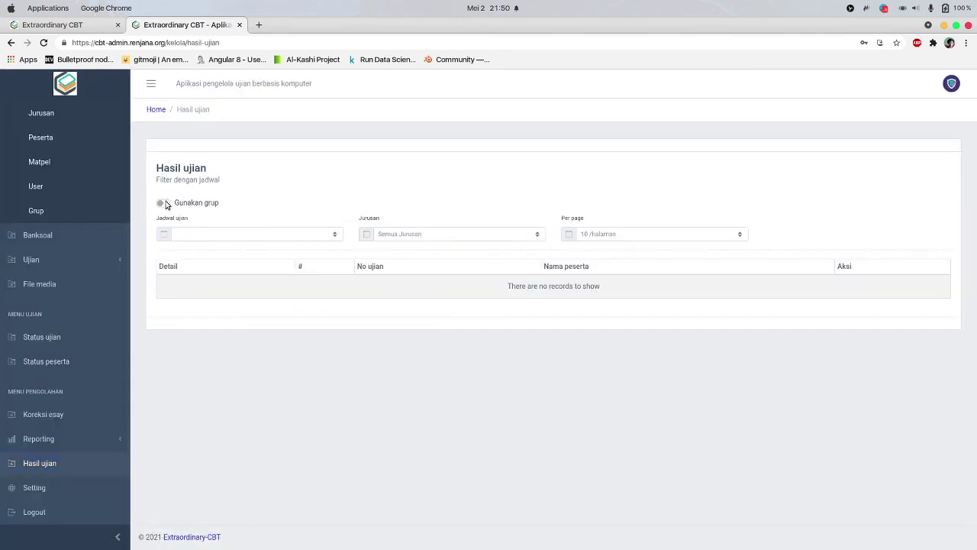
click(165, 203)
click(444, 234)
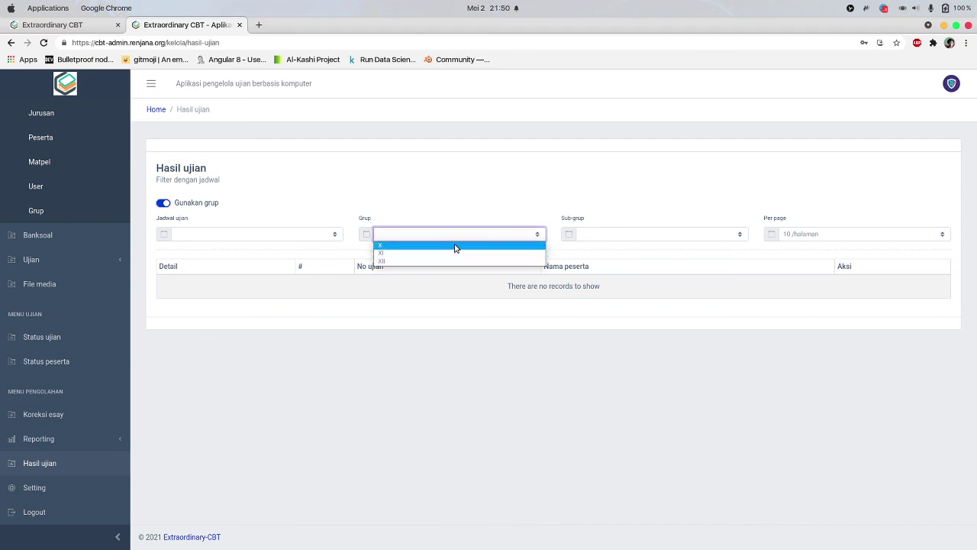
click(455, 246)
click(634, 236)
click(619, 251)
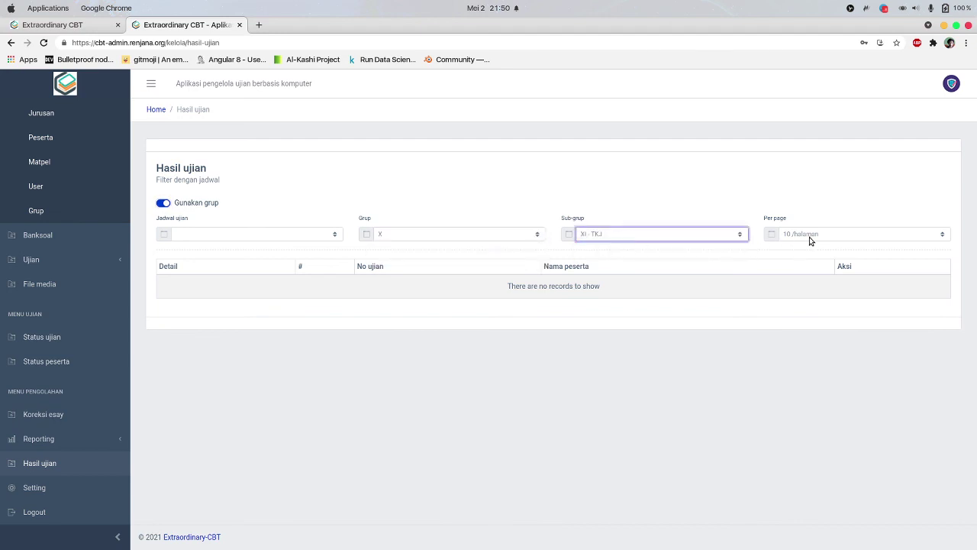
click(256, 235)
click(229, 246)
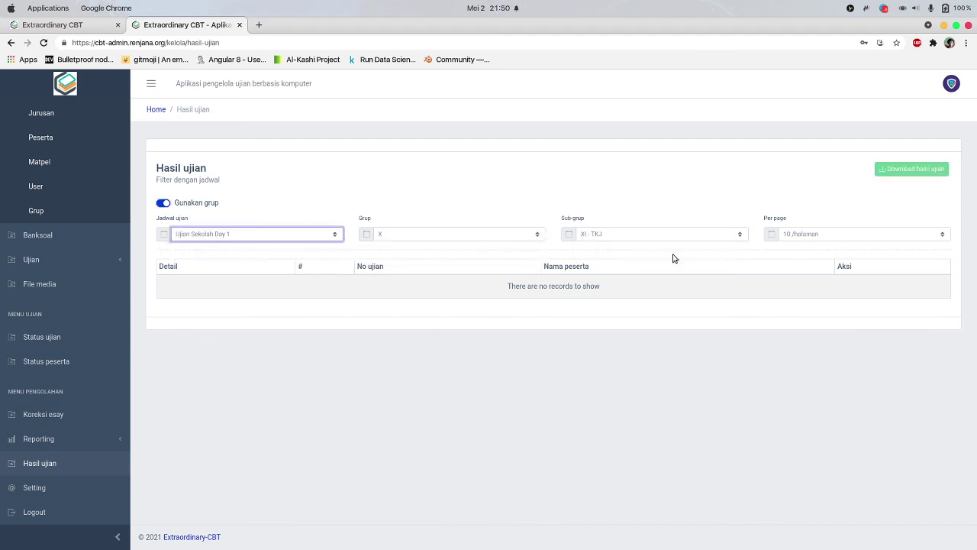
click(800, 241)
click(460, 337)
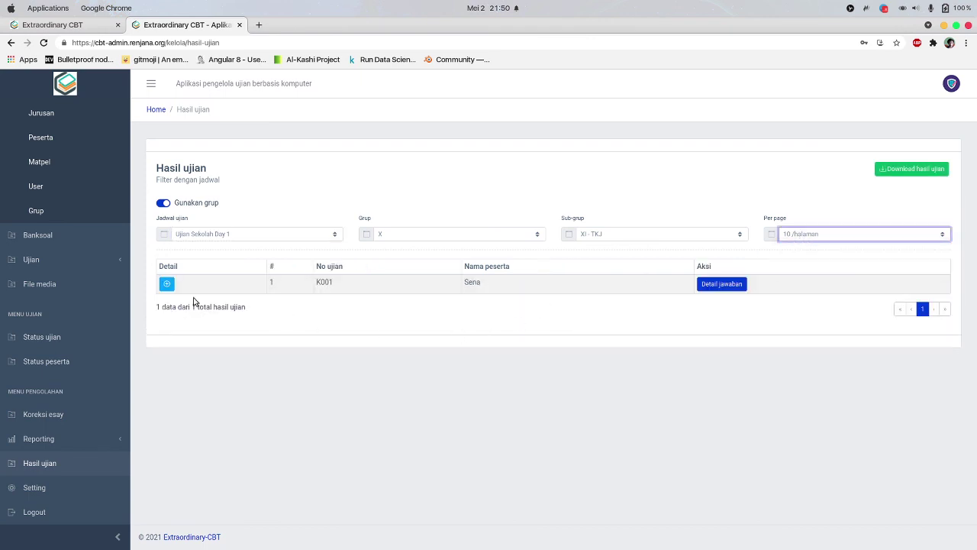
click(167, 284)
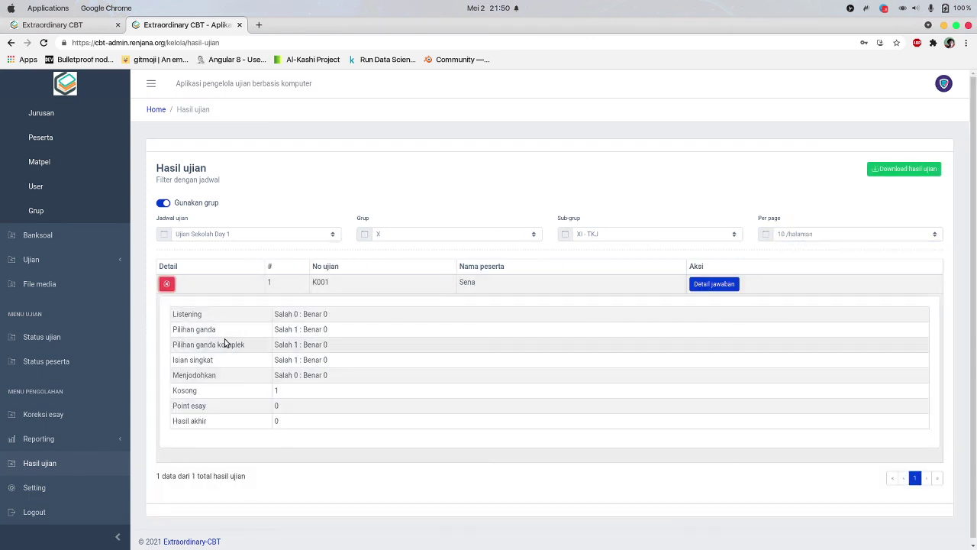
In Download hasil ujian, toggle Gunakan grup and browse the majors, then cancel the download
click(903, 170)
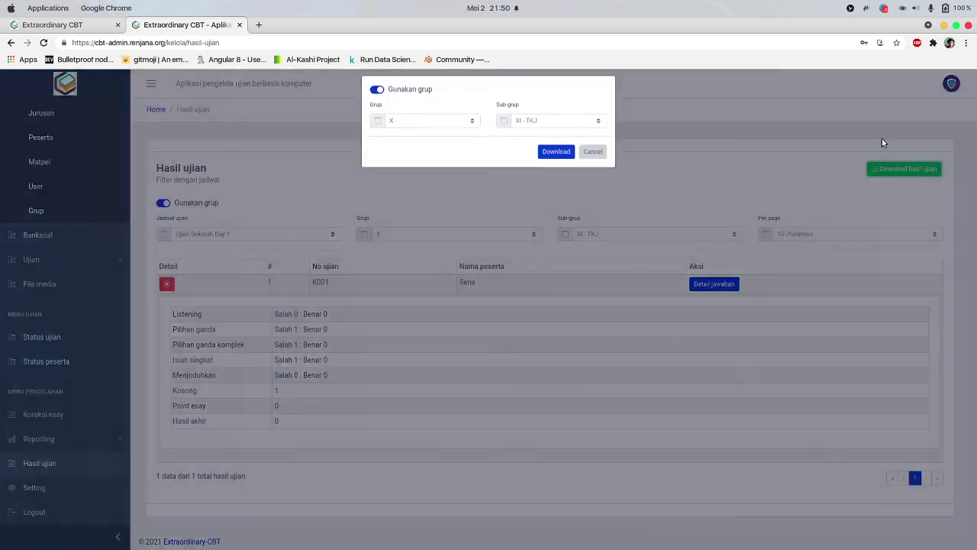
click(408, 131)
click(379, 107)
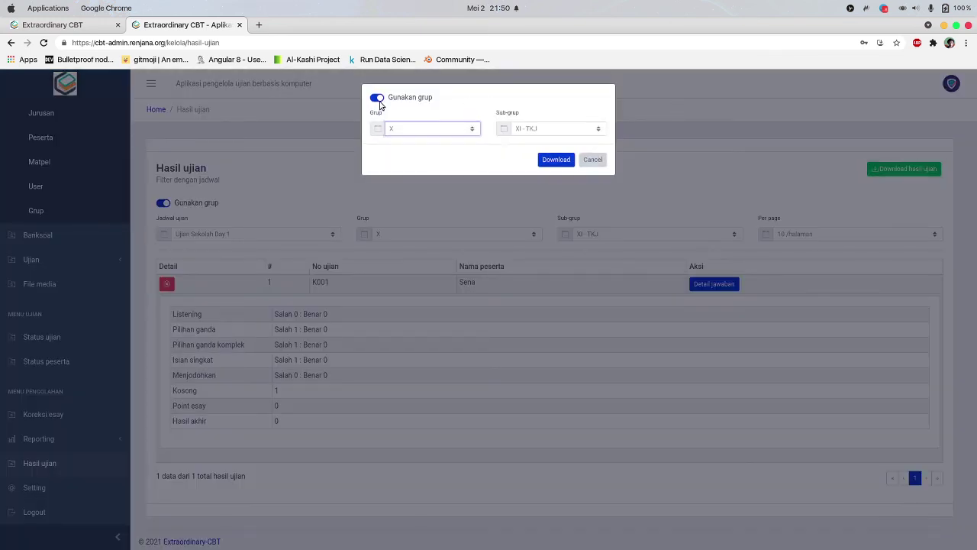
click(377, 99)
click(378, 98)
click(378, 98)
click(402, 128)
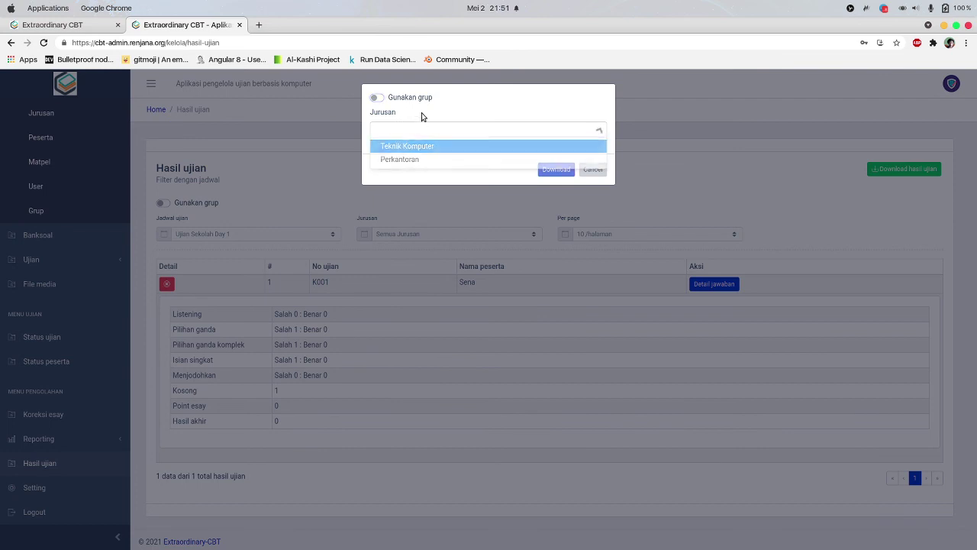
click(421, 120)
click(378, 99)
click(593, 159)
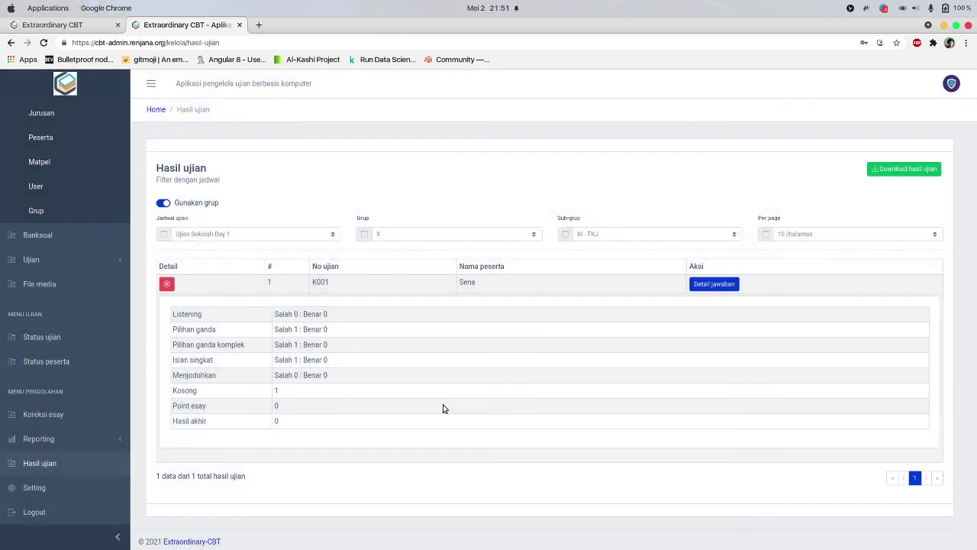
scroll(61, 458, down, 1)
Enable 'Aktifkan reset login peserta' in Setting > Ujian and save the configuration
click(46, 489)
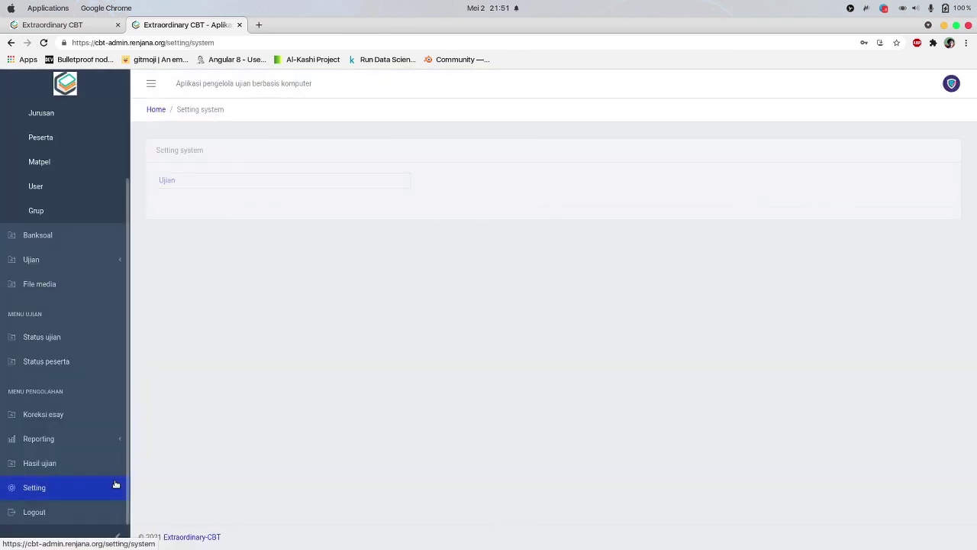
click(163, 182)
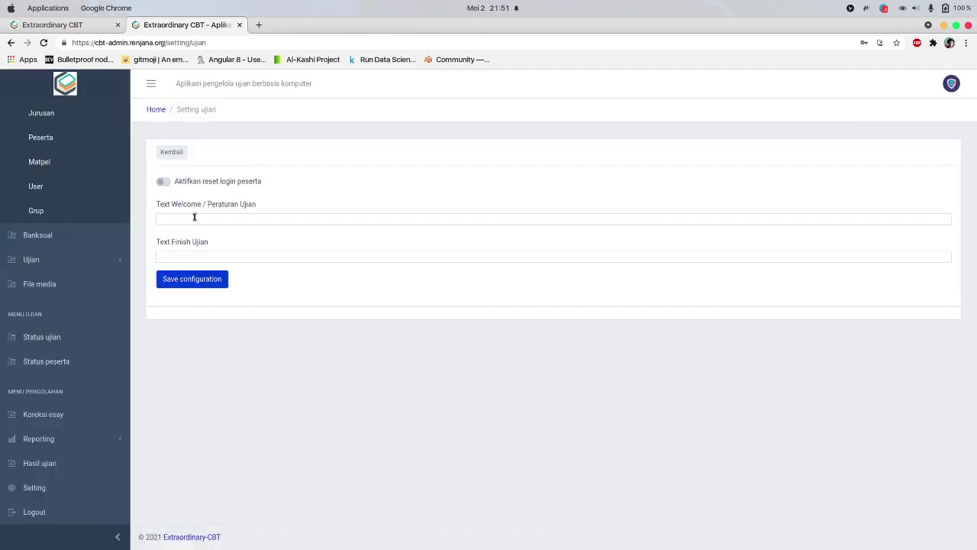
click(163, 183)
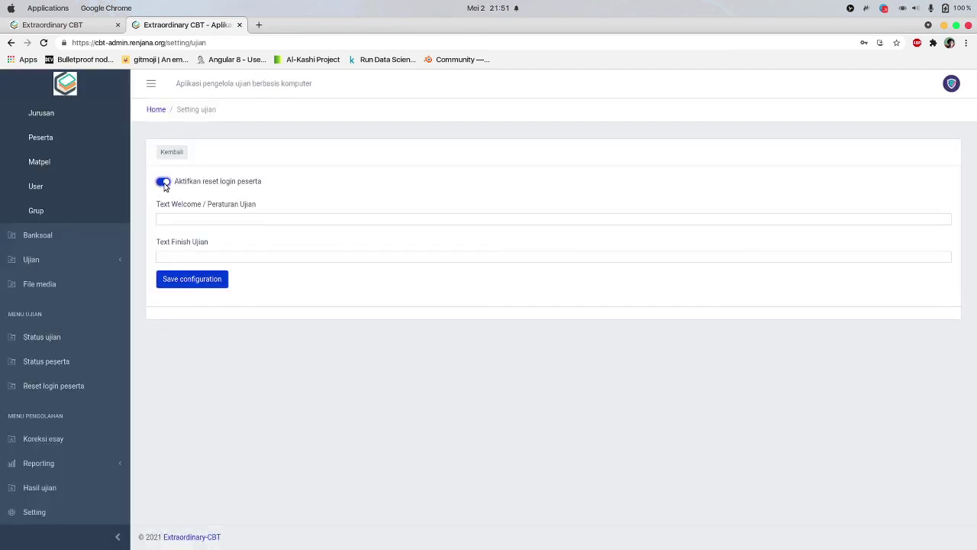
click(164, 183)
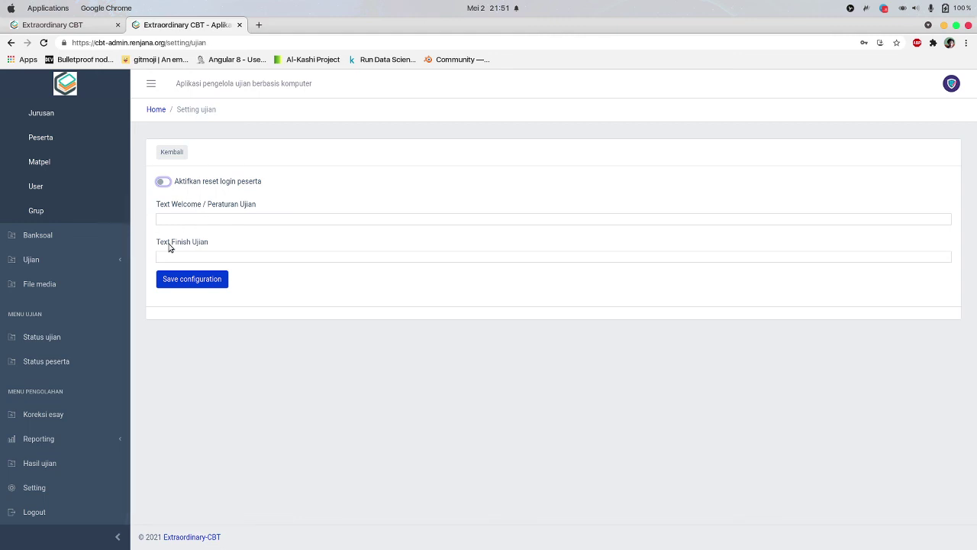
click(164, 182)
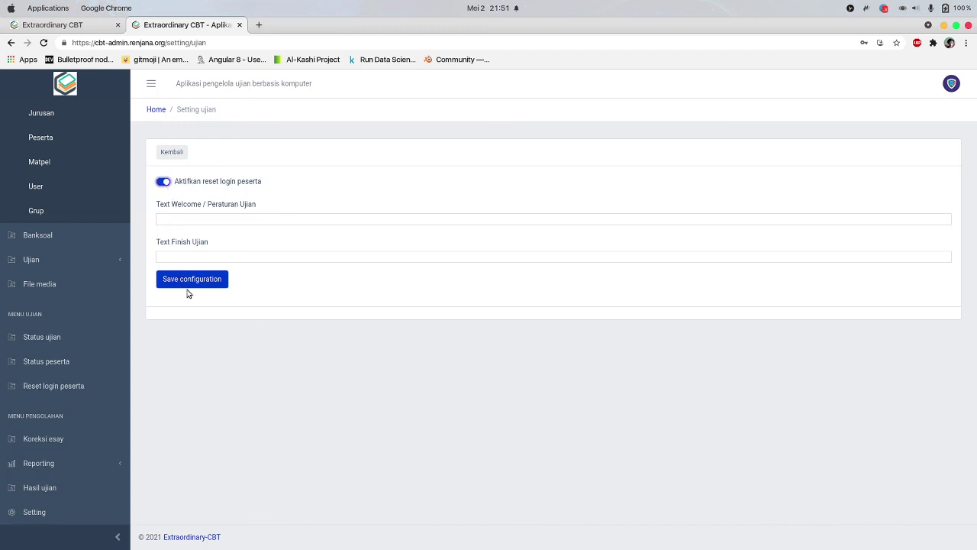
click(198, 280)
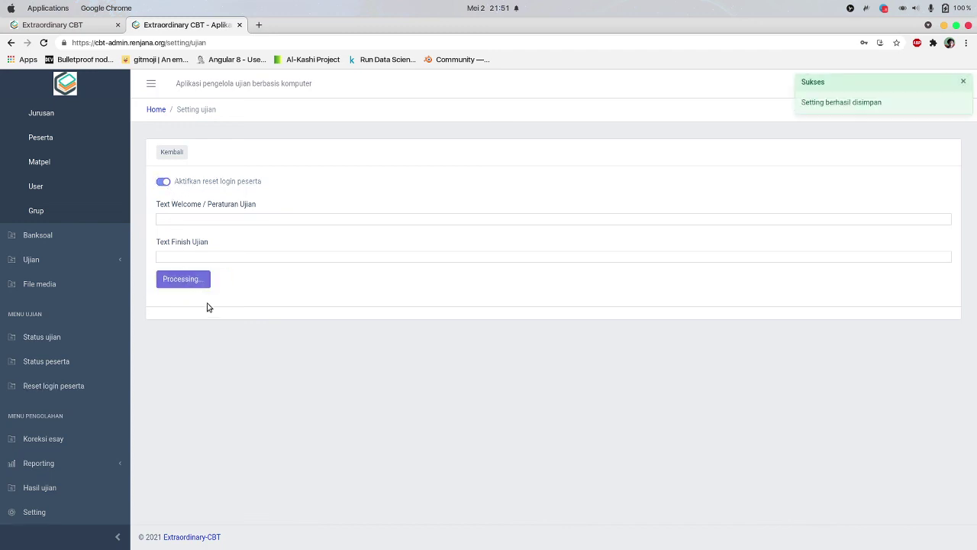
key(super+1)
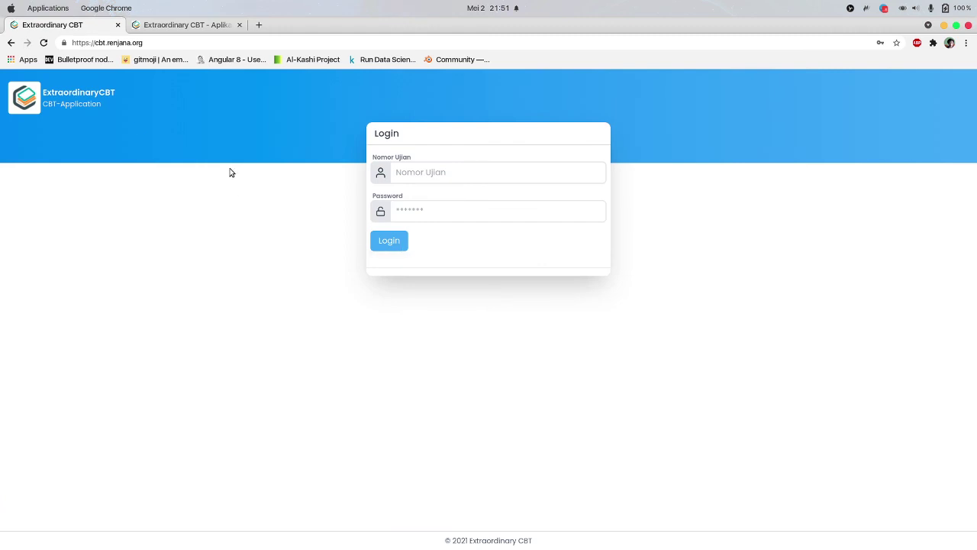
Log the participant in with their exam number and password
click(441, 174)
text(KK)
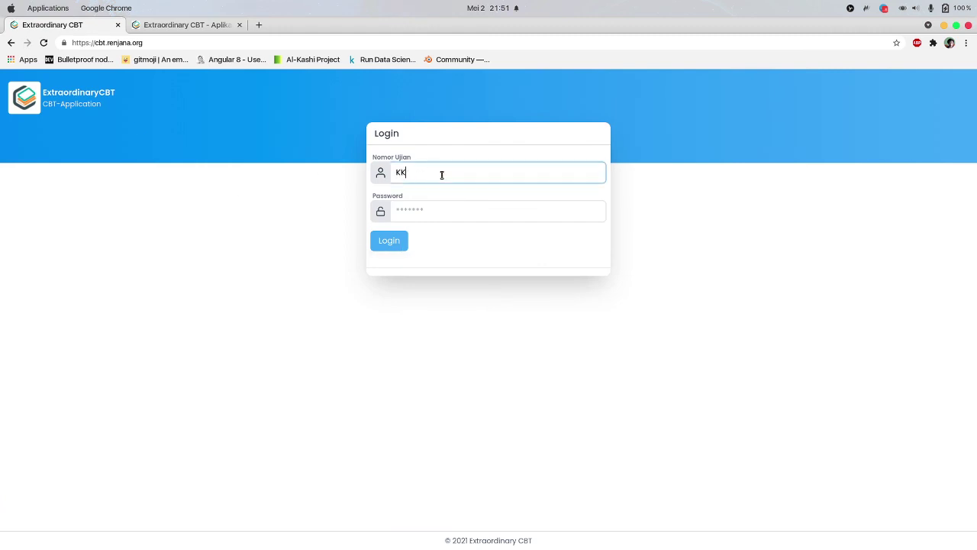
text(001)
key(Tab)
text(12)
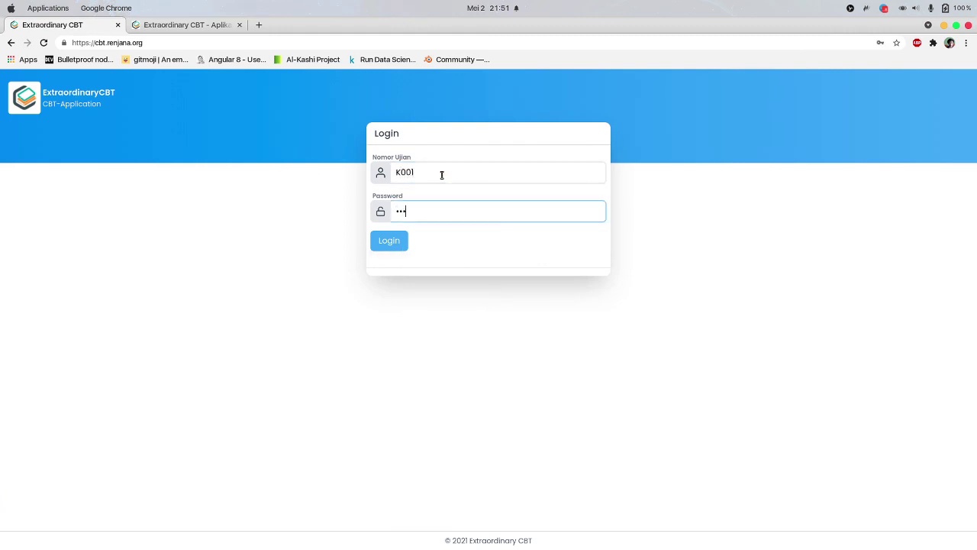
key(Return)
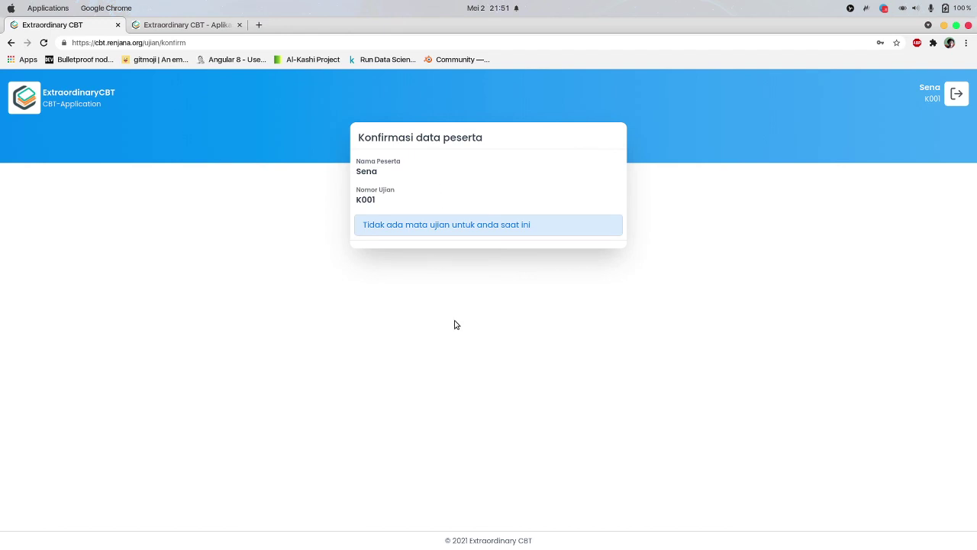
Open a private browsing window and load the cbt.renjana.org exam site
key(super+shift+n)
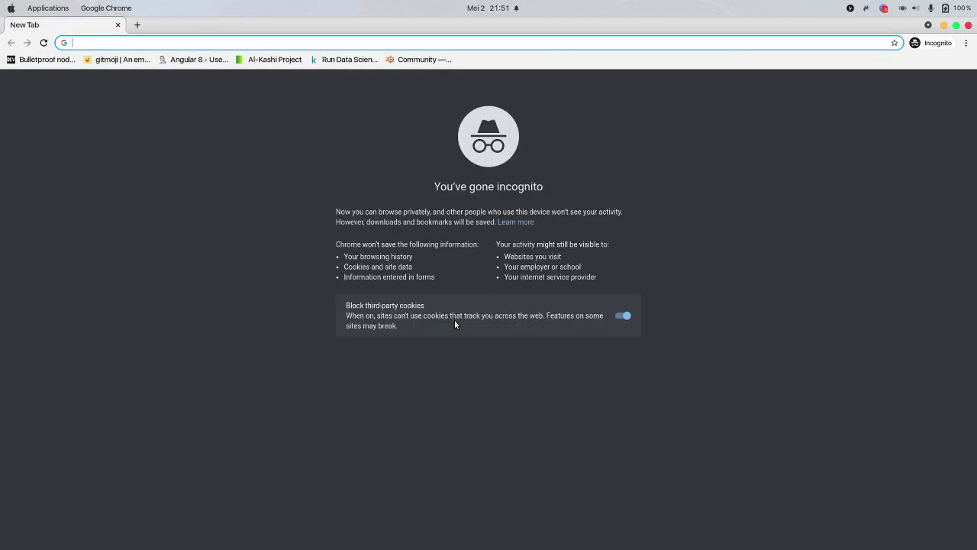
text(renjana.org)
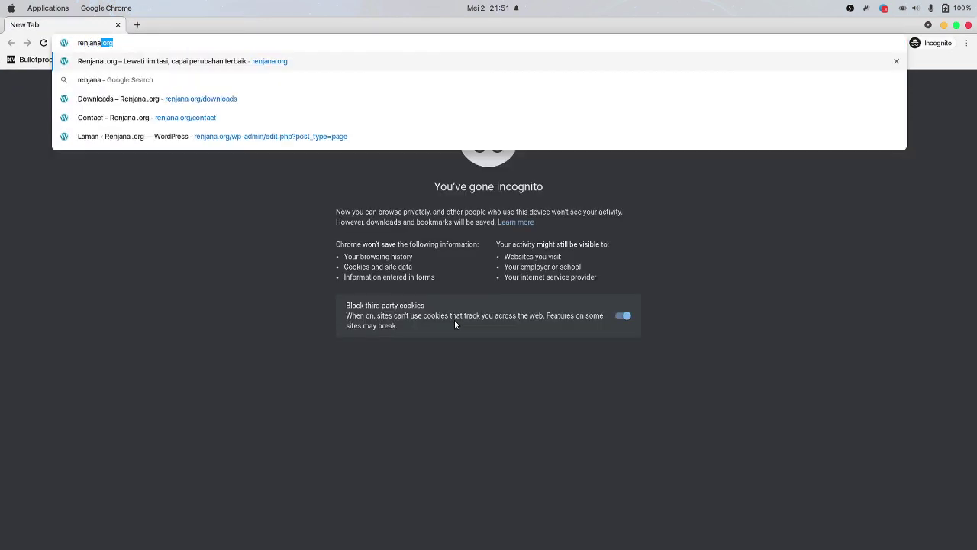
key(Return)
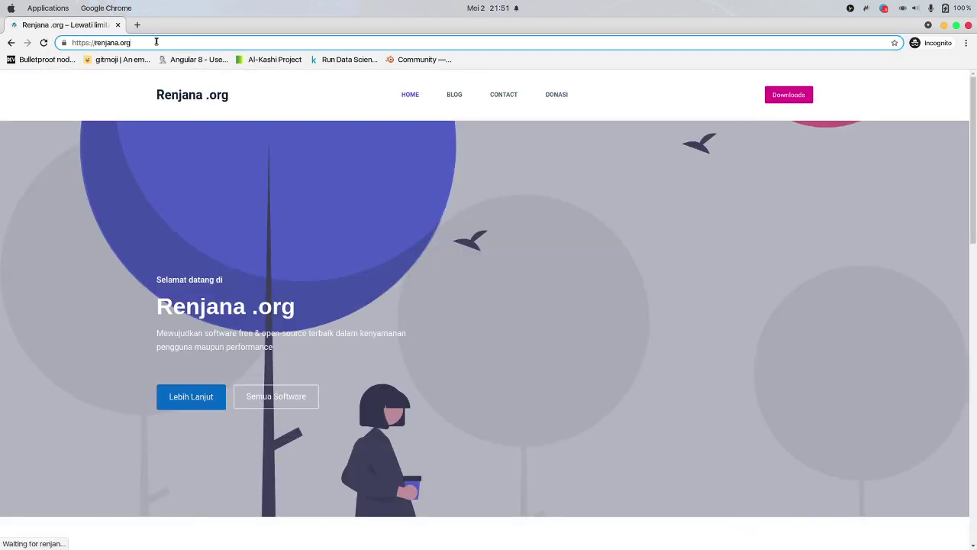
click(156, 42)
text(cbt.re)
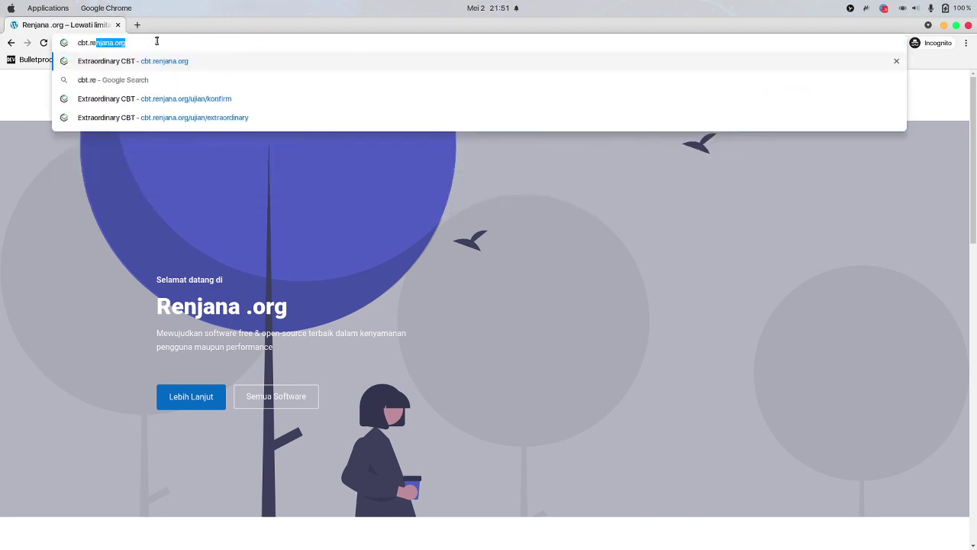
key(Return)
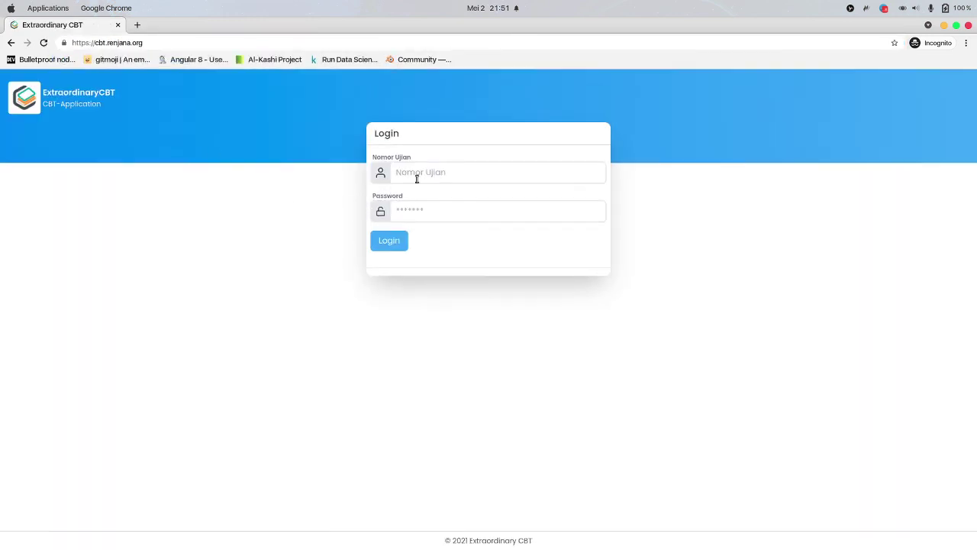
Log in again as K001 and get refused with 'User sudah login, minta proktor untuk mereset'
click(417, 177)
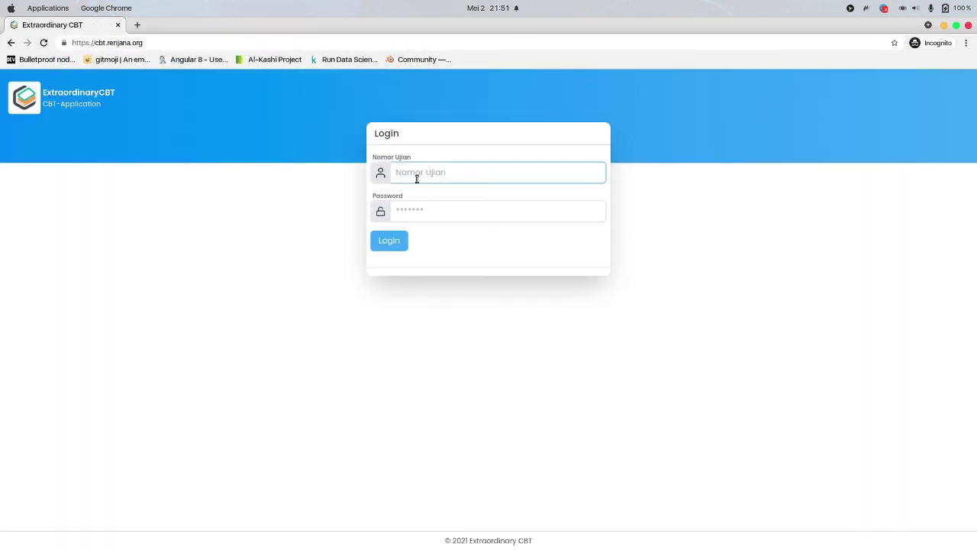
text(K001)
key(Tab)
text(123)
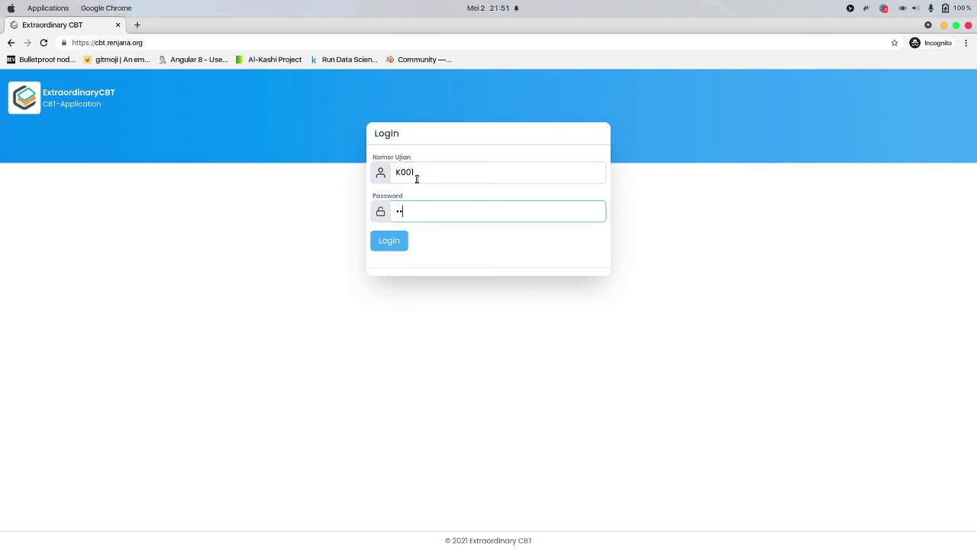
click(389, 240)
drag(385, 242, 591, 249)
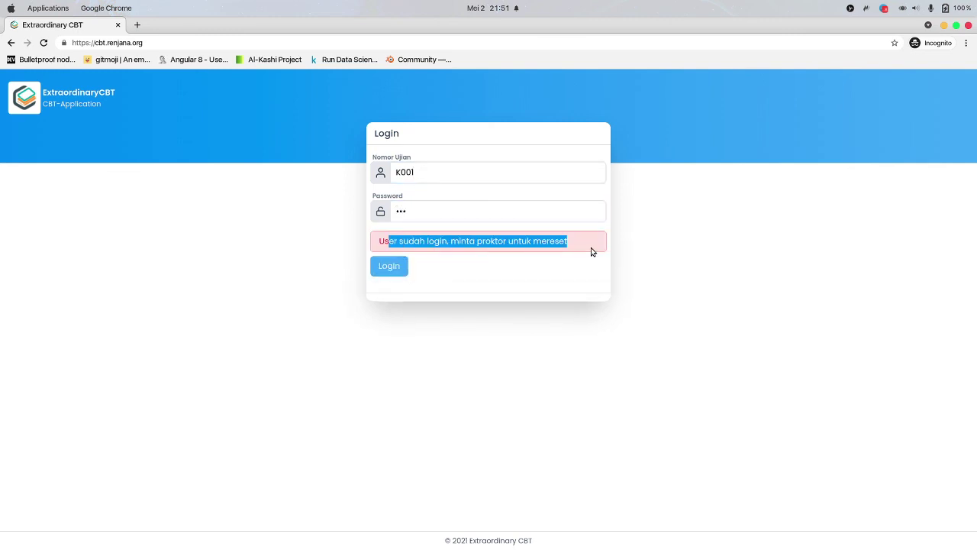
click(547, 256)
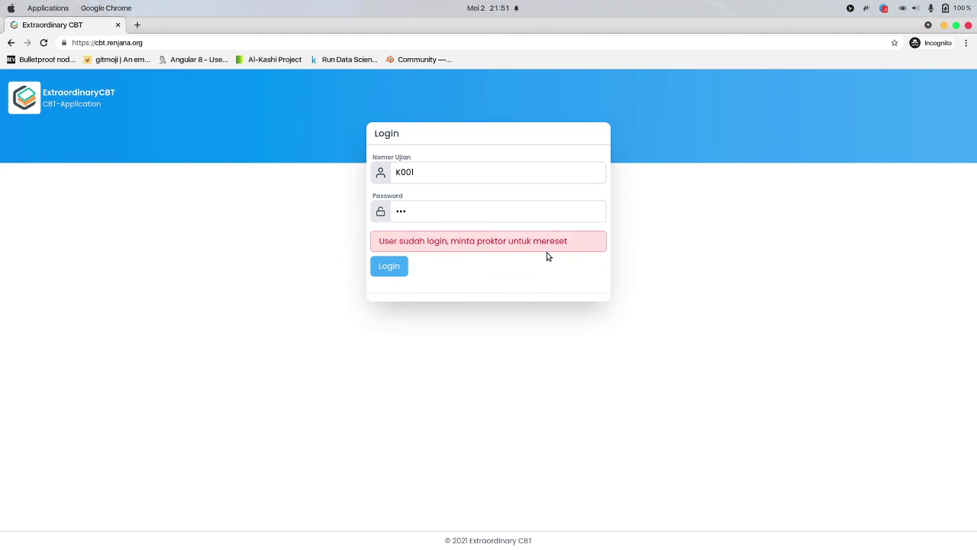
click(944, 26)
Reset participant K001's login token on the Reset login peserta page, confirm, then open Setting
click(186, 25)
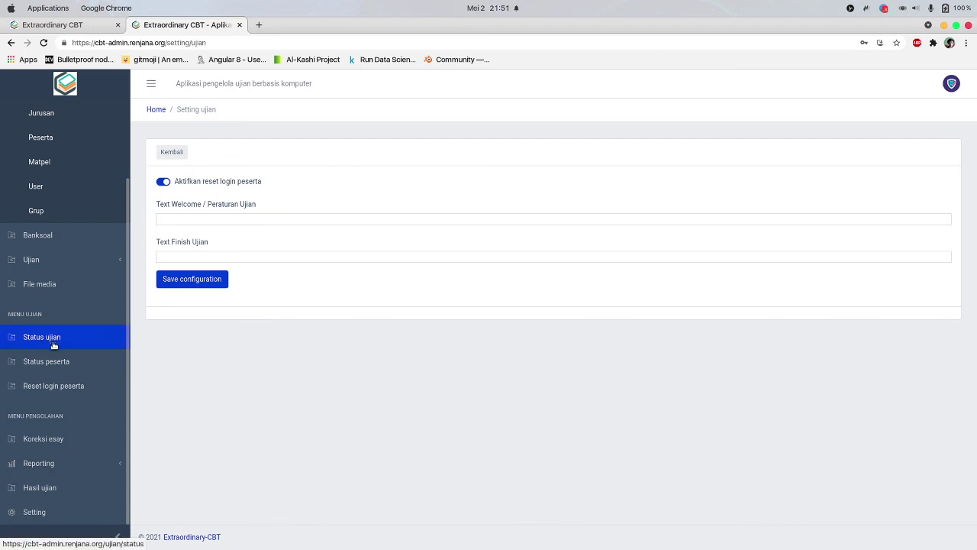
click(58, 392)
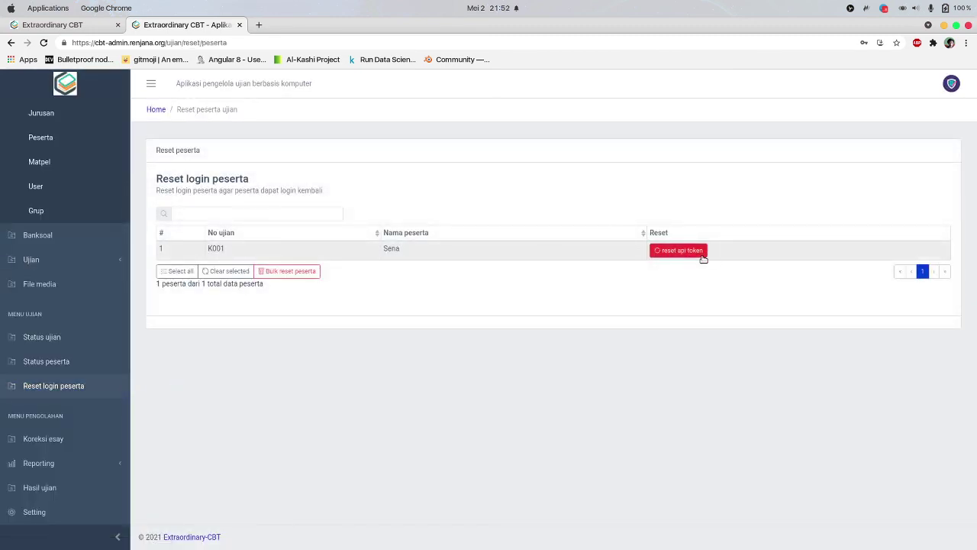
click(246, 215)
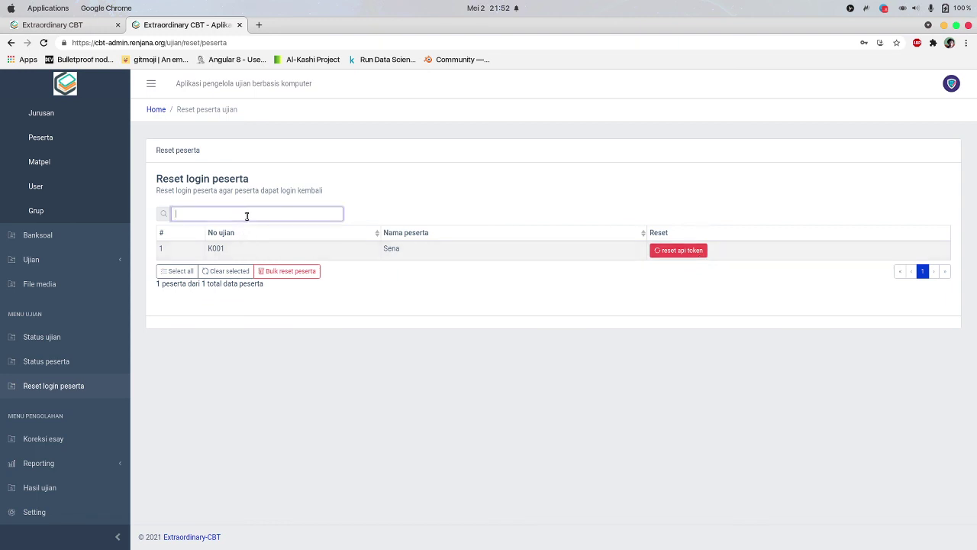
click(343, 277)
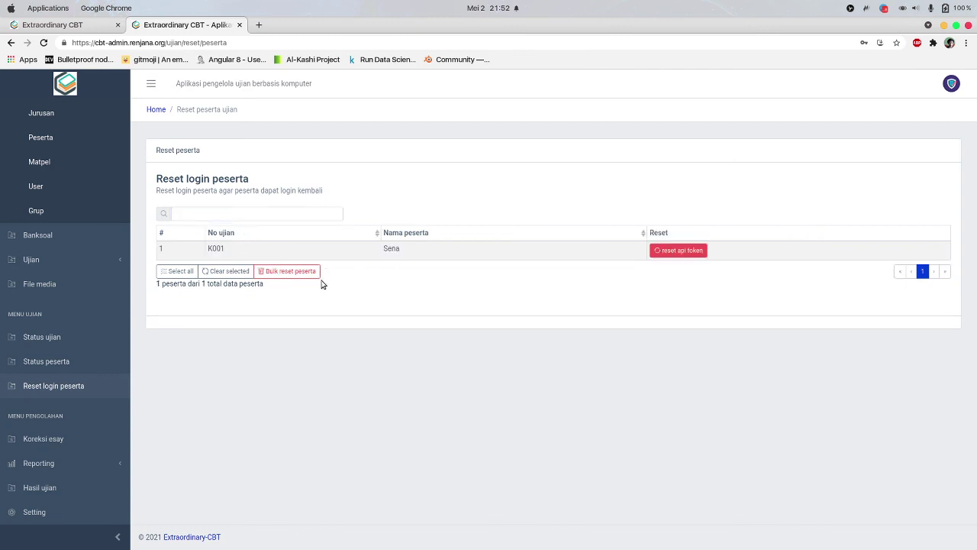
click(233, 254)
click(698, 252)
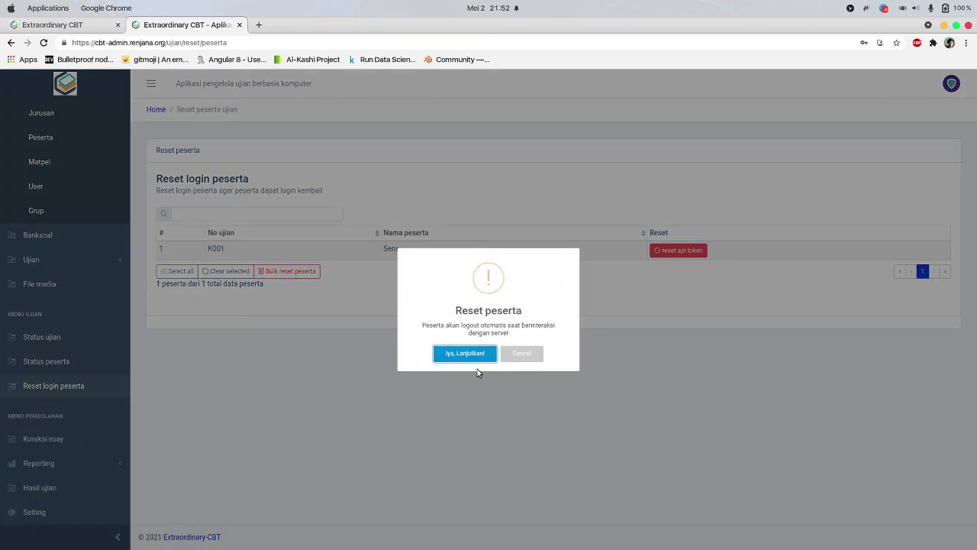
click(511, 348)
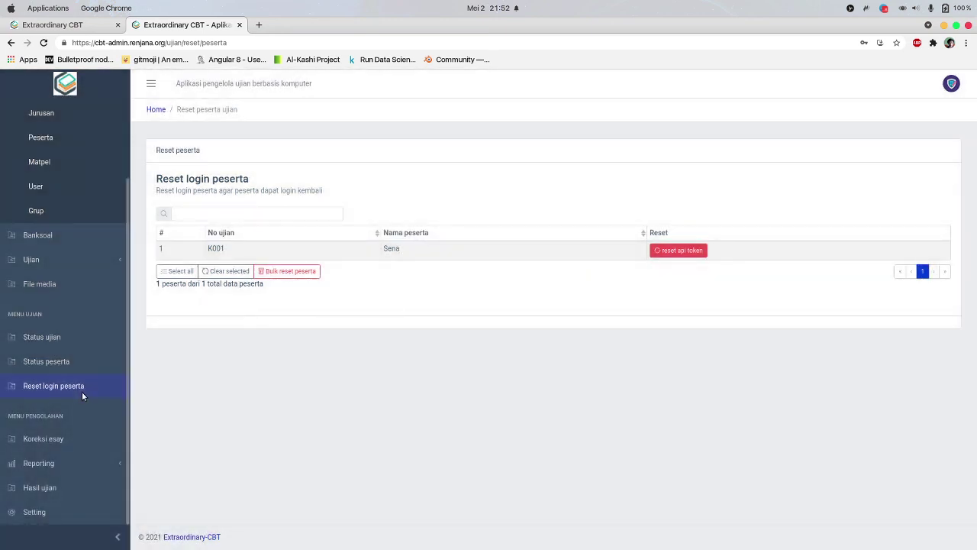
scroll(82, 391, down, 1)
click(34, 487)
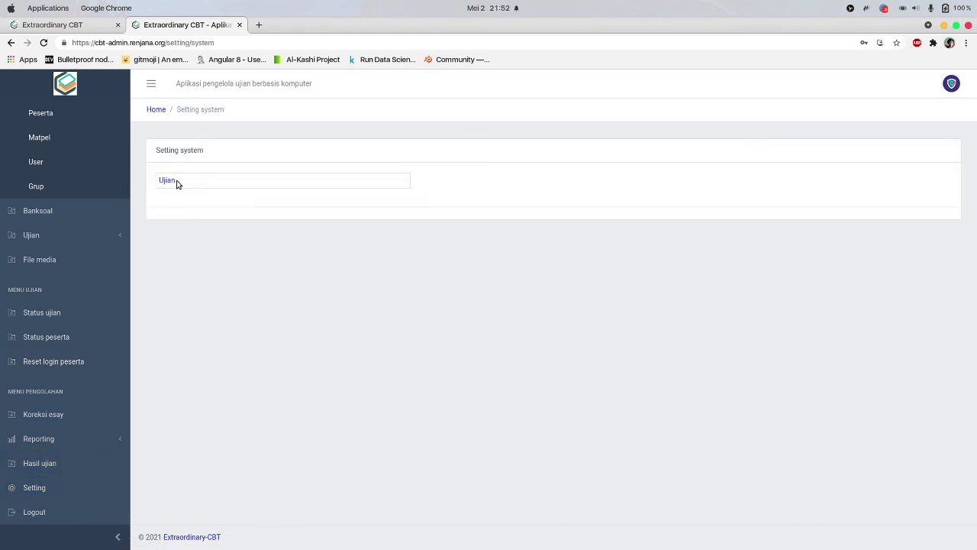
Set the exam welcome text to 'Halaman depan' and finish text to 'Halaman belakang', then save
click(168, 181)
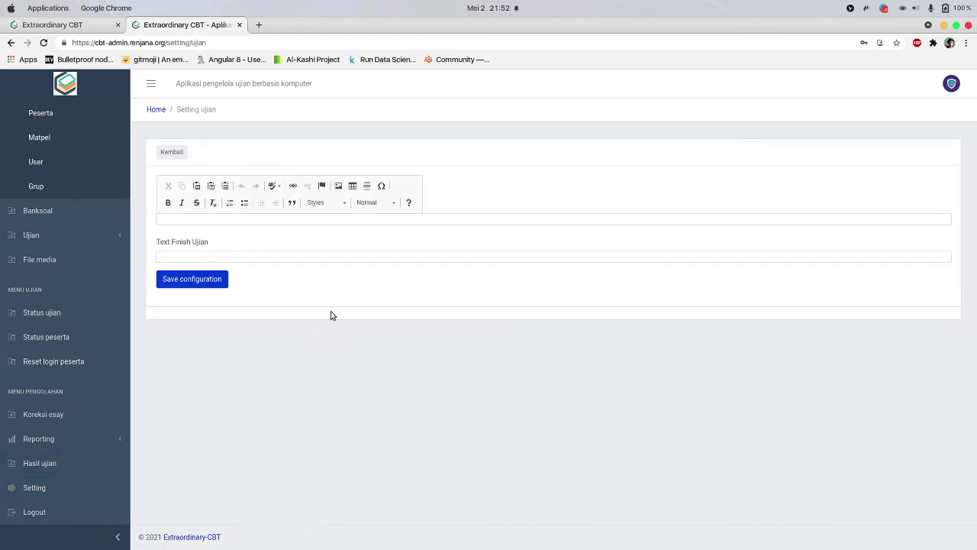
click(236, 216)
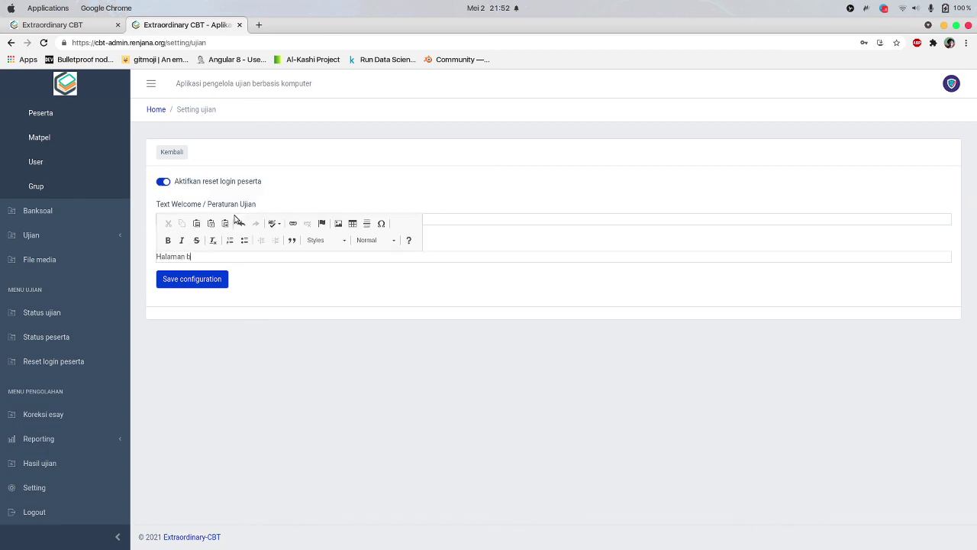
click(200, 281)
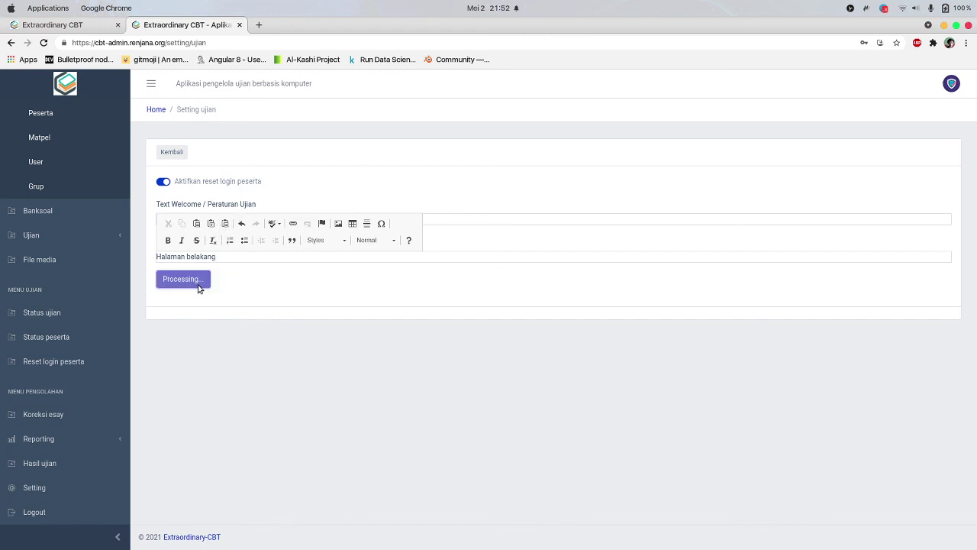
Reload the participant's exam page to confirm 'Halaman depan' appears as the welcome text
click(74, 25)
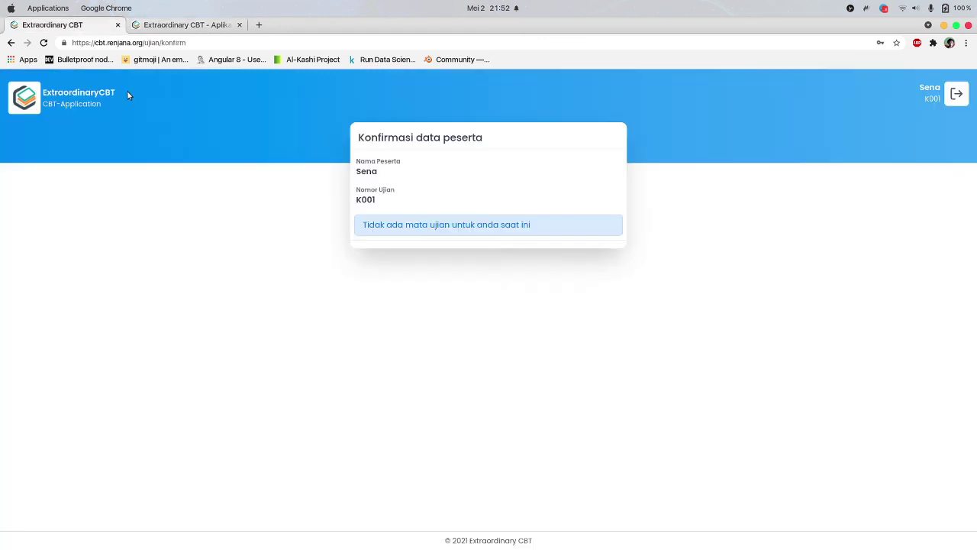
click(45, 44)
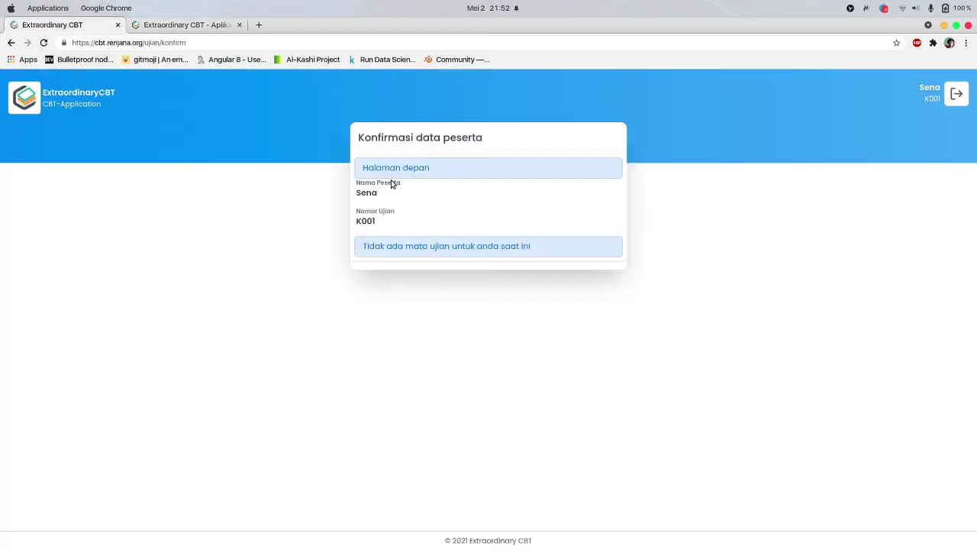
drag(366, 167, 501, 174)
click(193, 26)
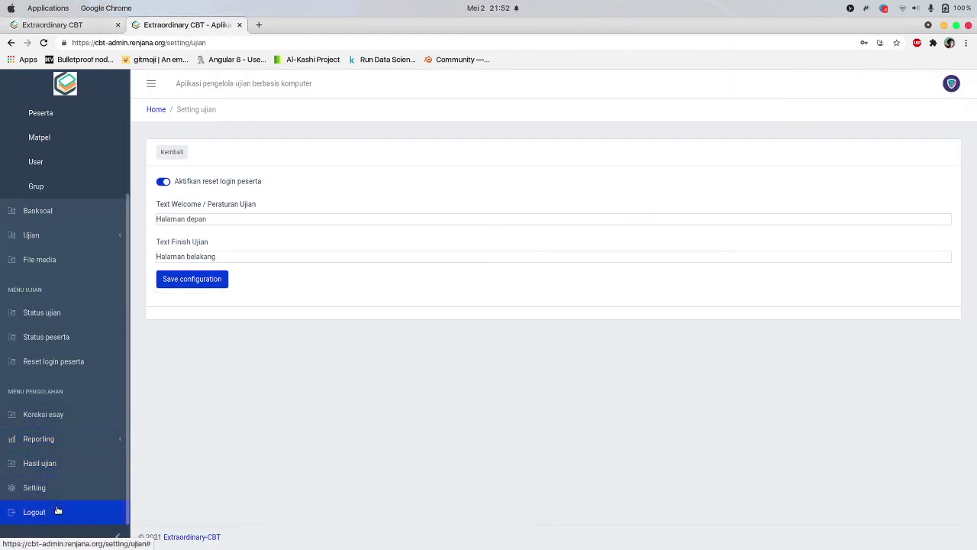
Look at the administrator password change form, close it unchanged, and return to the dashboard
scroll(65, 343, up, 5)
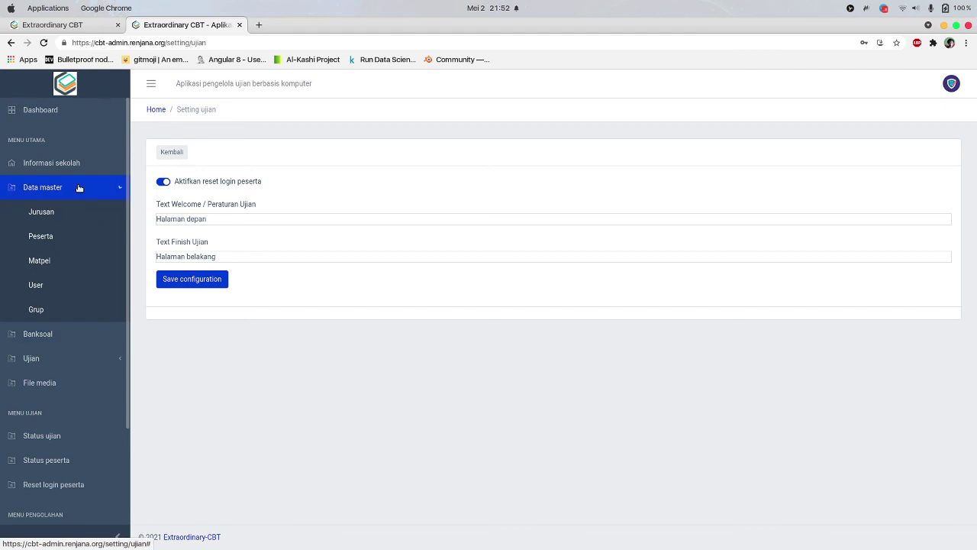
click(76, 187)
click(951, 83)
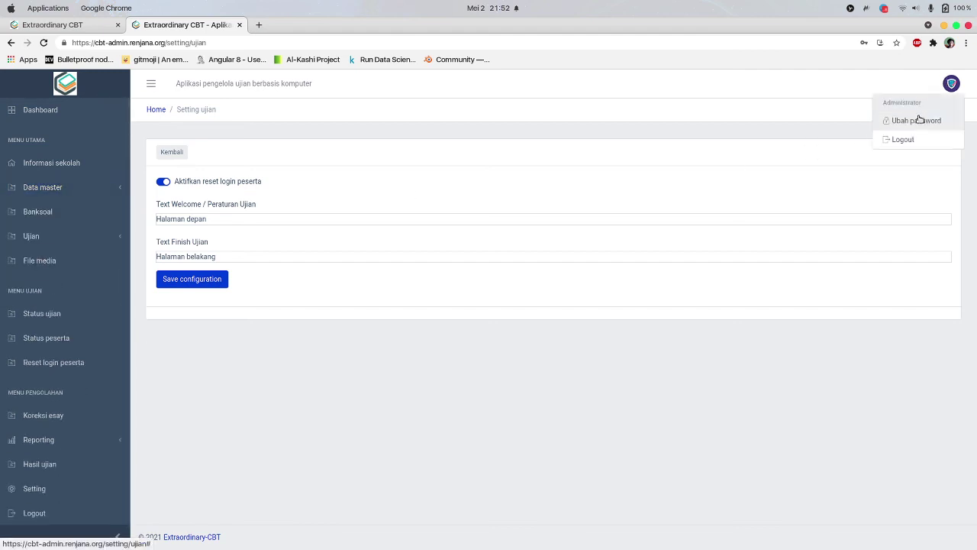
click(919, 120)
click(539, 372)
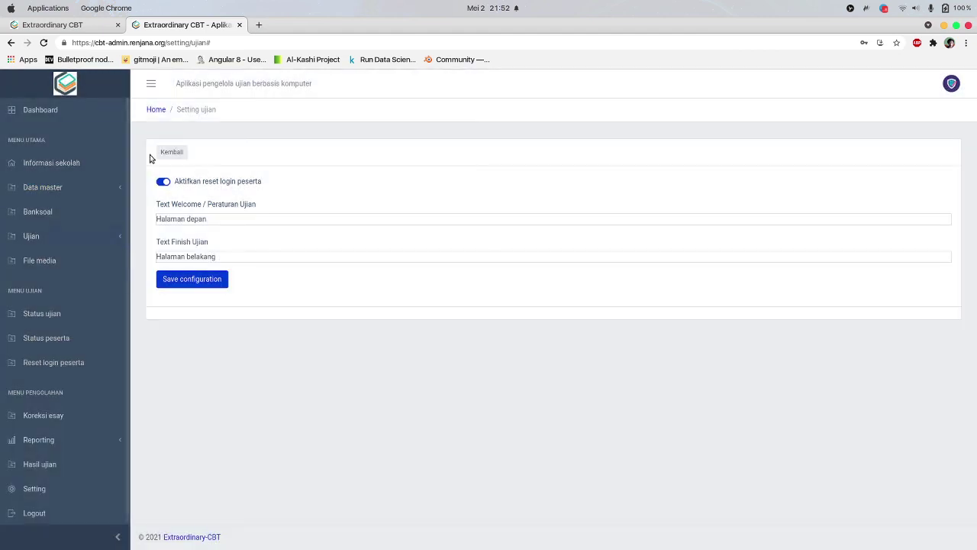
click(70, 109)
In Informasi sekolah, choose 36546ec6bd9e4848b88fafdcfc5a1007.png from Downloads as the school logo file
click(56, 166)
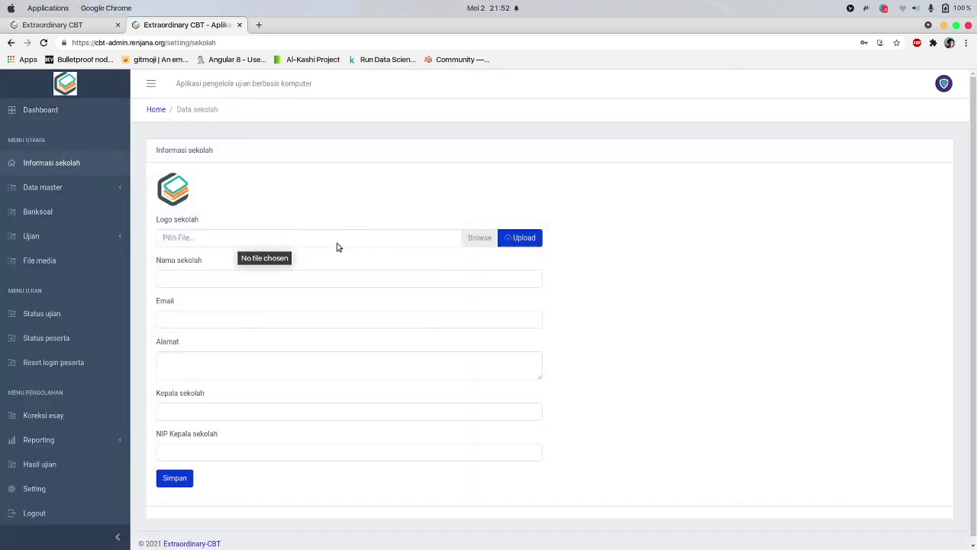
click(392, 238)
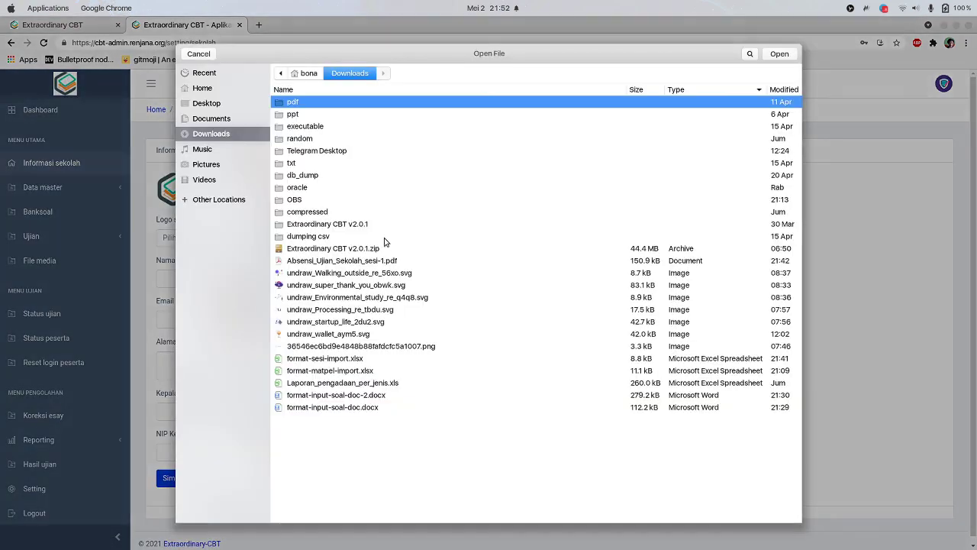
click(305, 323)
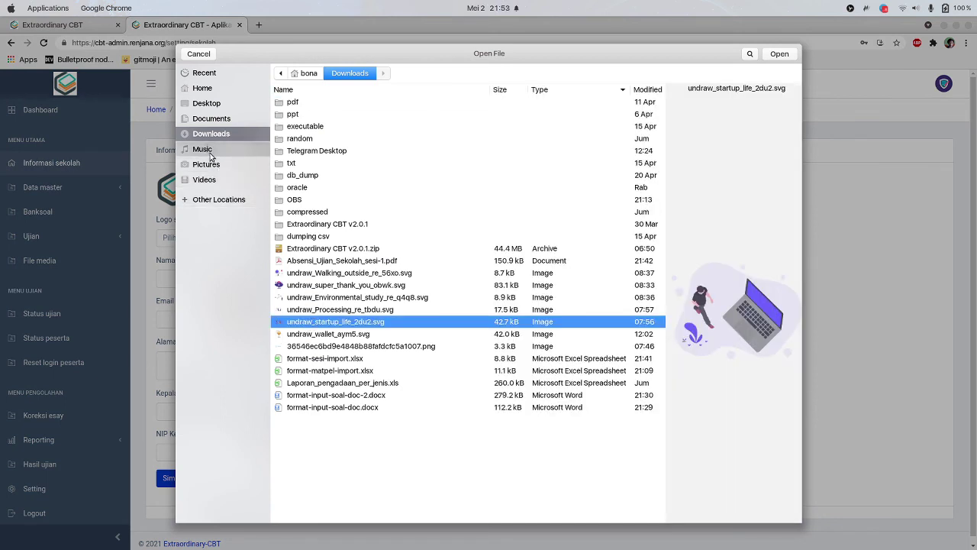
click(315, 347)
click(780, 55)
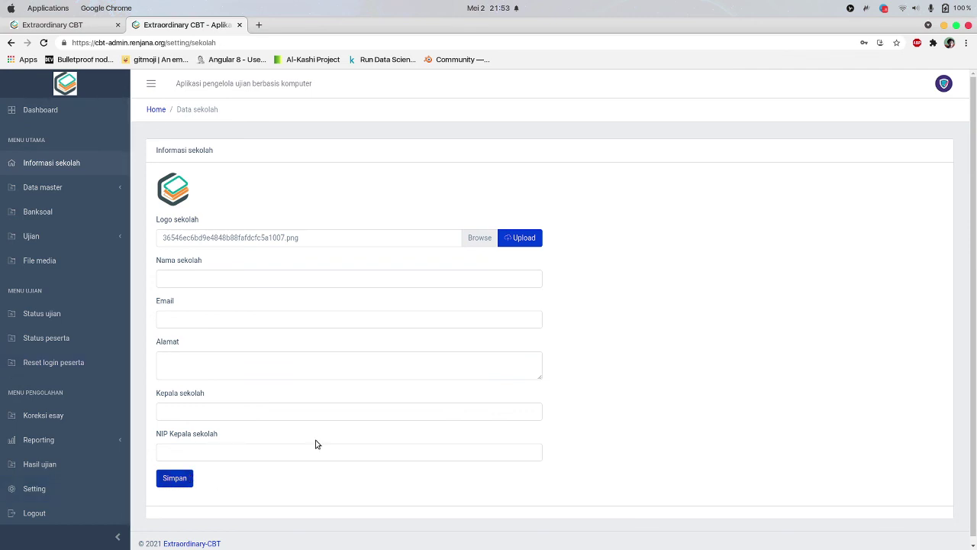
Upload the logo and fill the school form: name 'smk nusantara 1', headmaster '-'
click(523, 238)
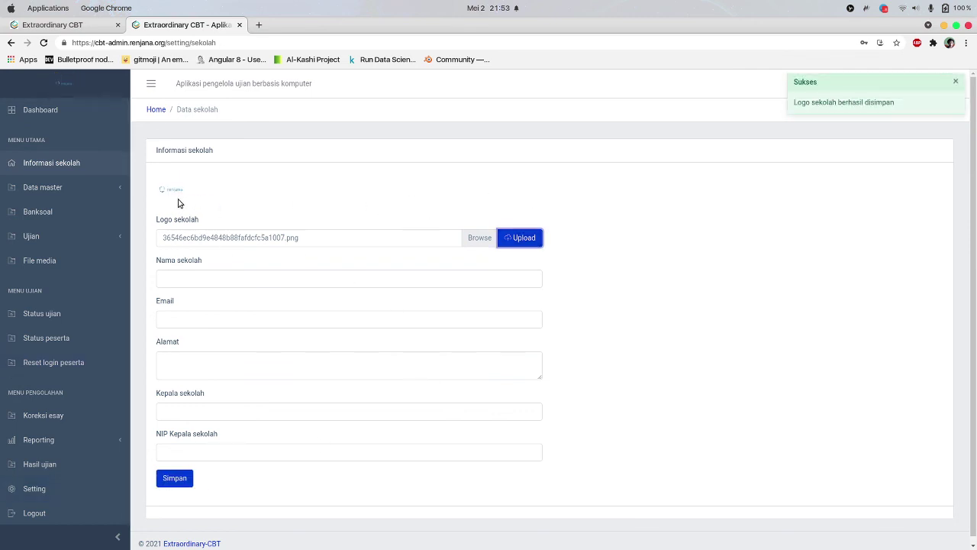
click(195, 277)
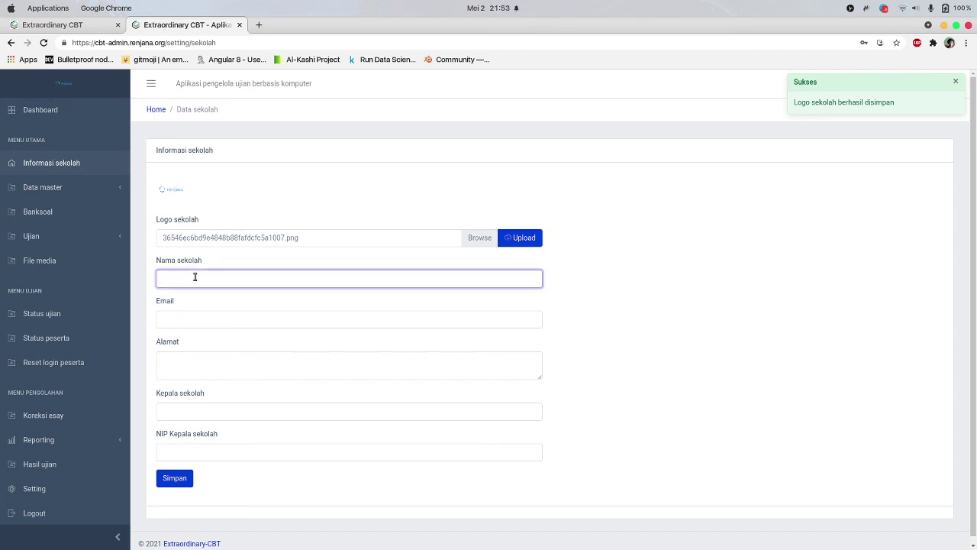
text(smk nusantara 1)
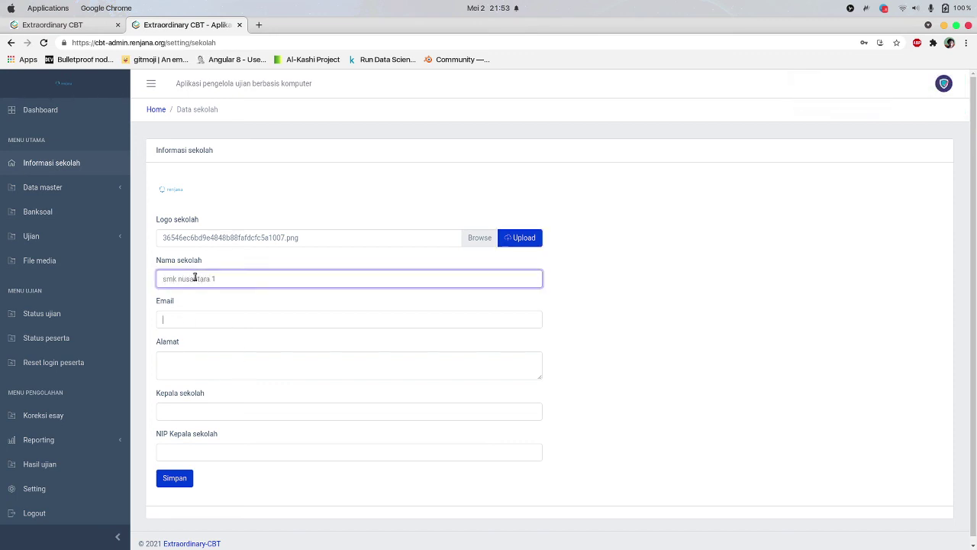
key(Tab)
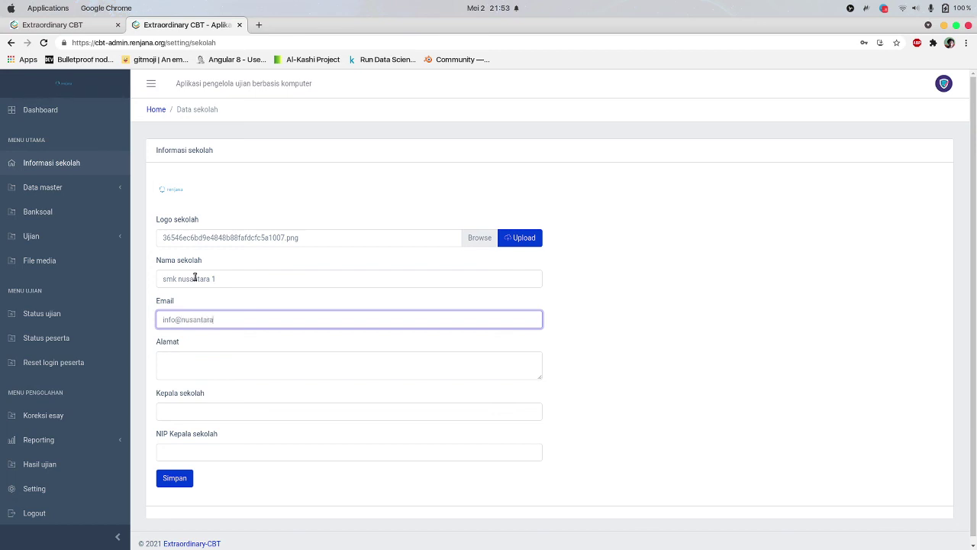
key(Tab)
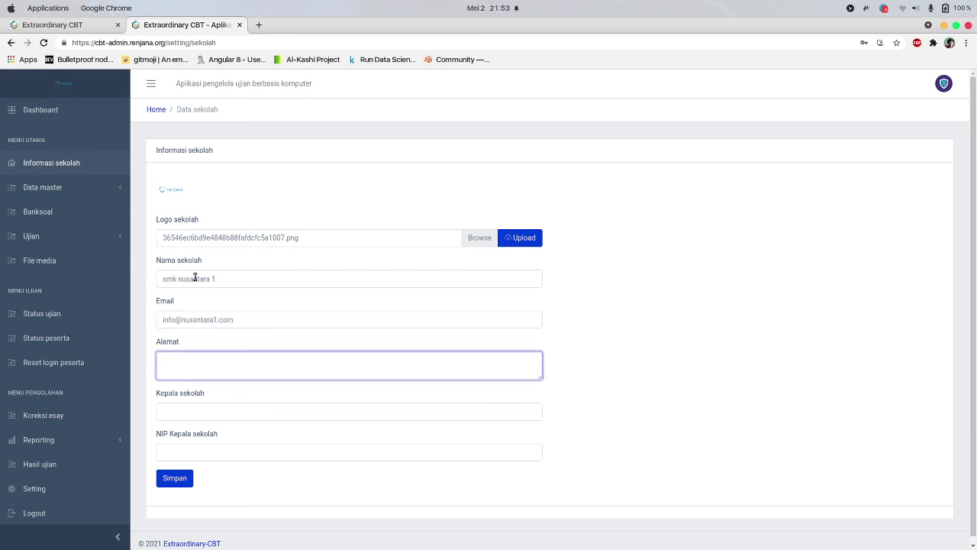
key(Tab)
text(-)
key(Tab)
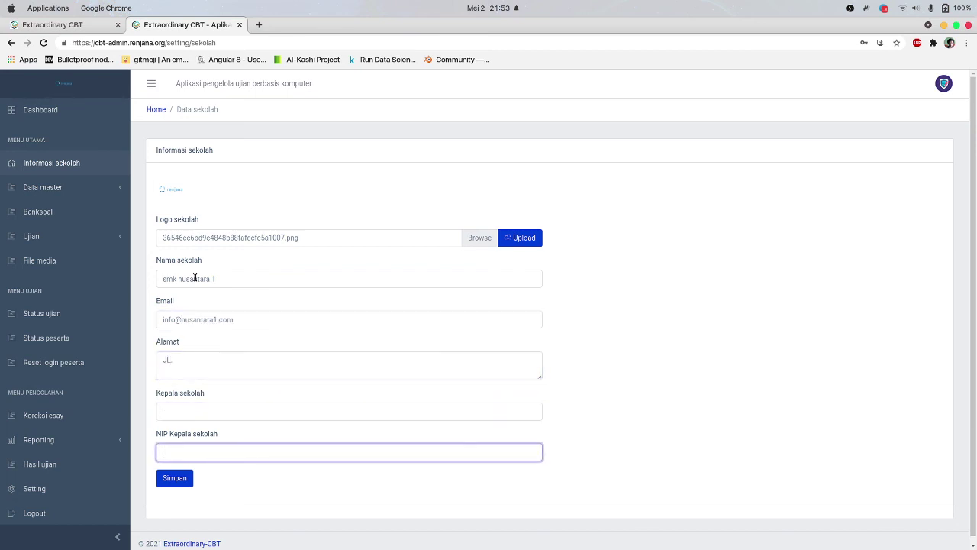
Save the school details, dismiss the success notice, and return to the dashboard
click(190, 475)
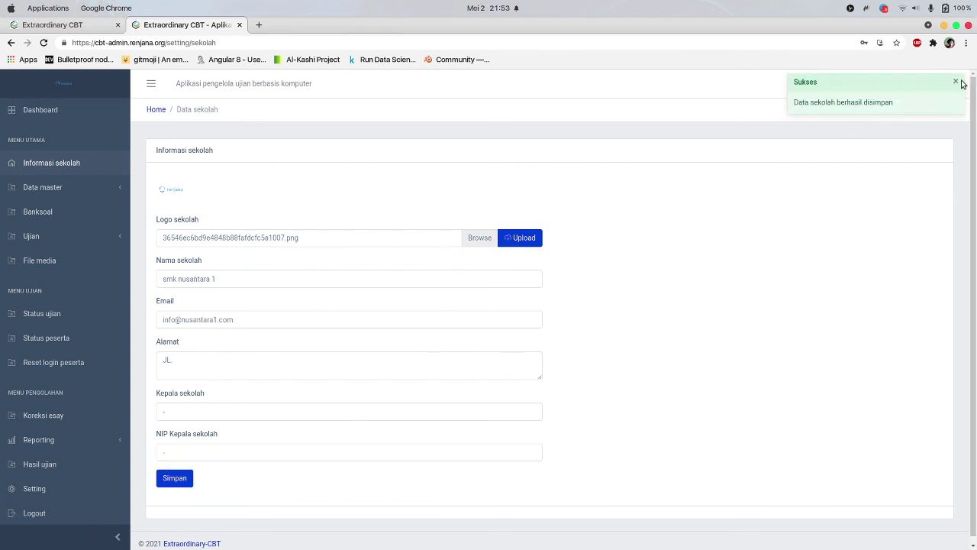
click(957, 83)
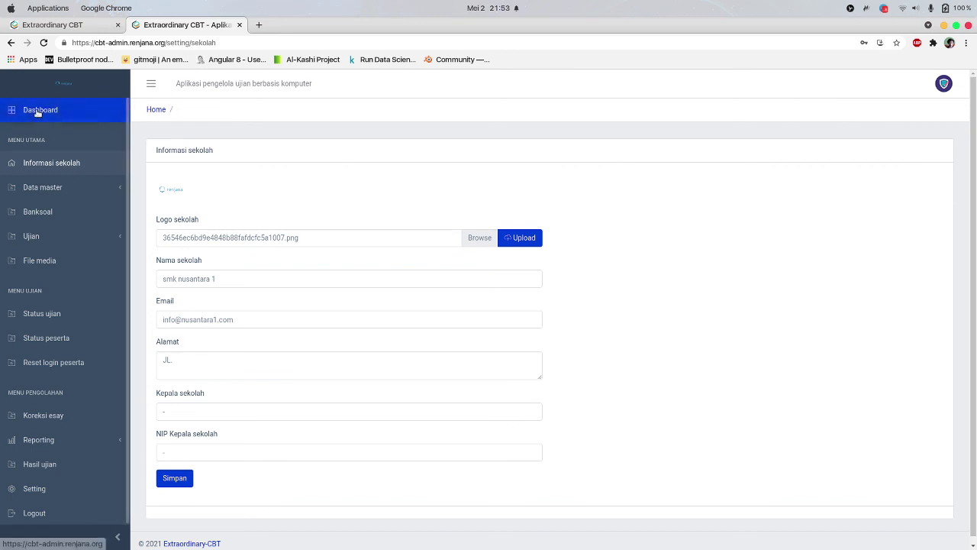
click(35, 107)
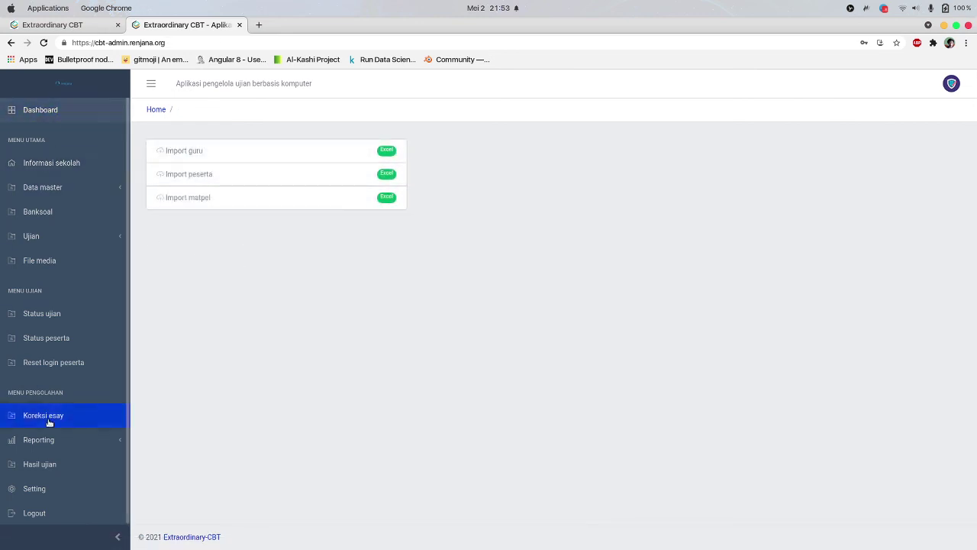